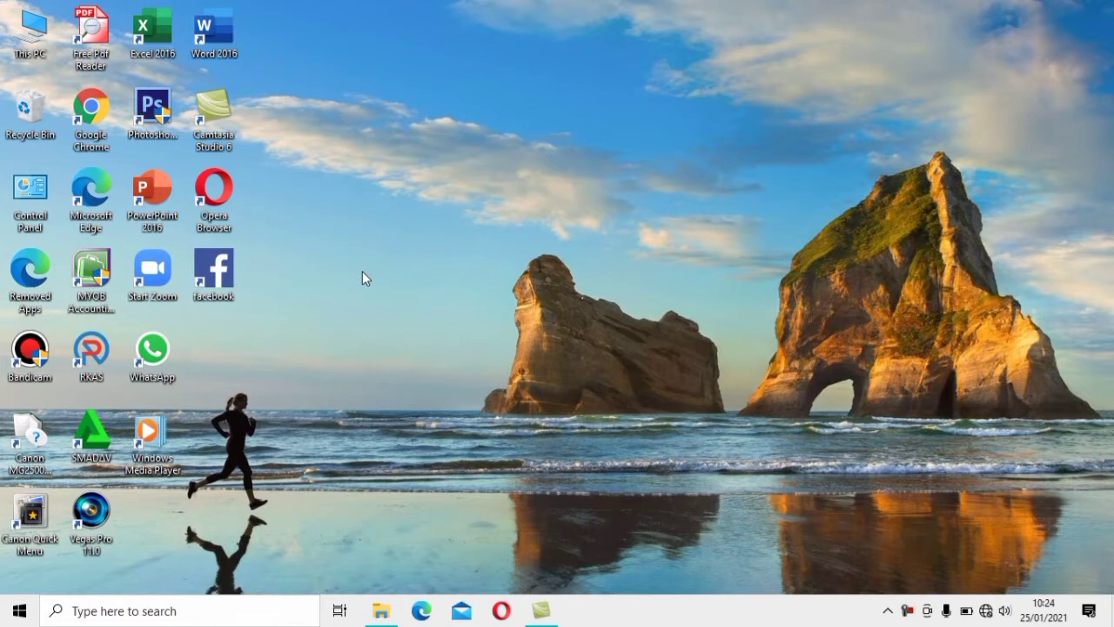
# Launch MYOB Accounting and open the PT_ANGKASA.myo company file from the MYOB folder
pyautogui.doubleClick(94, 279)
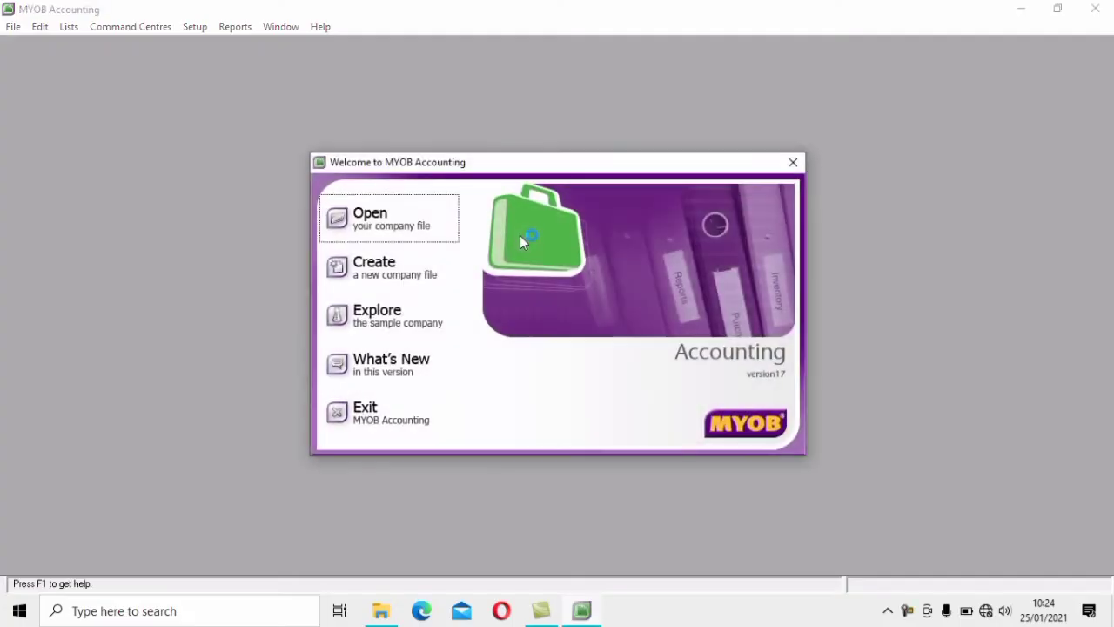
pyautogui.click(420, 223)
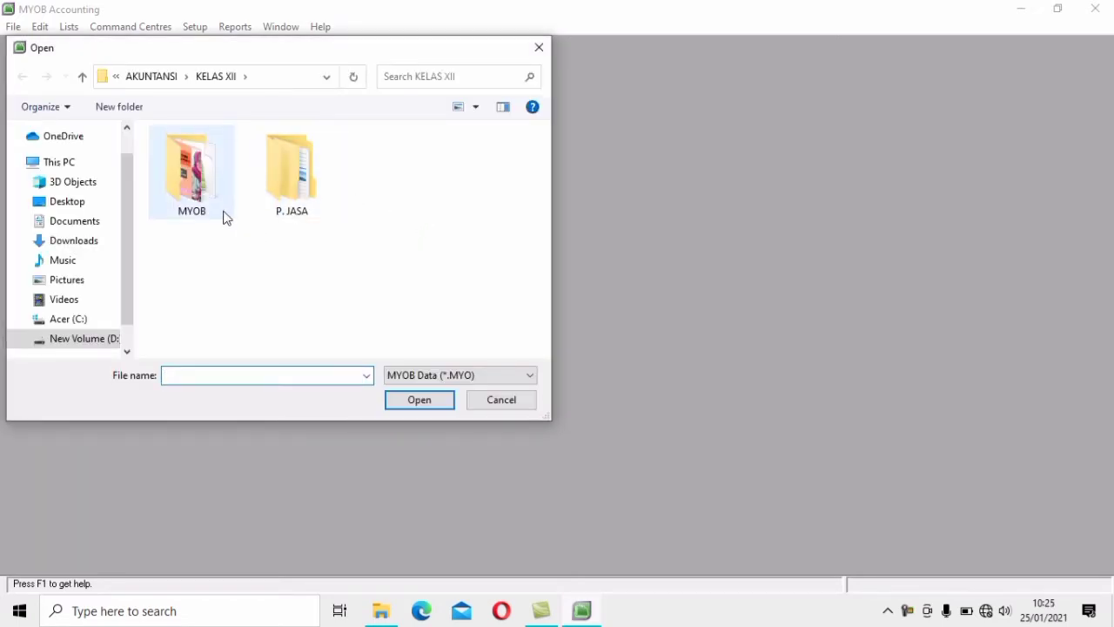
pyautogui.doubleClick(195, 178)
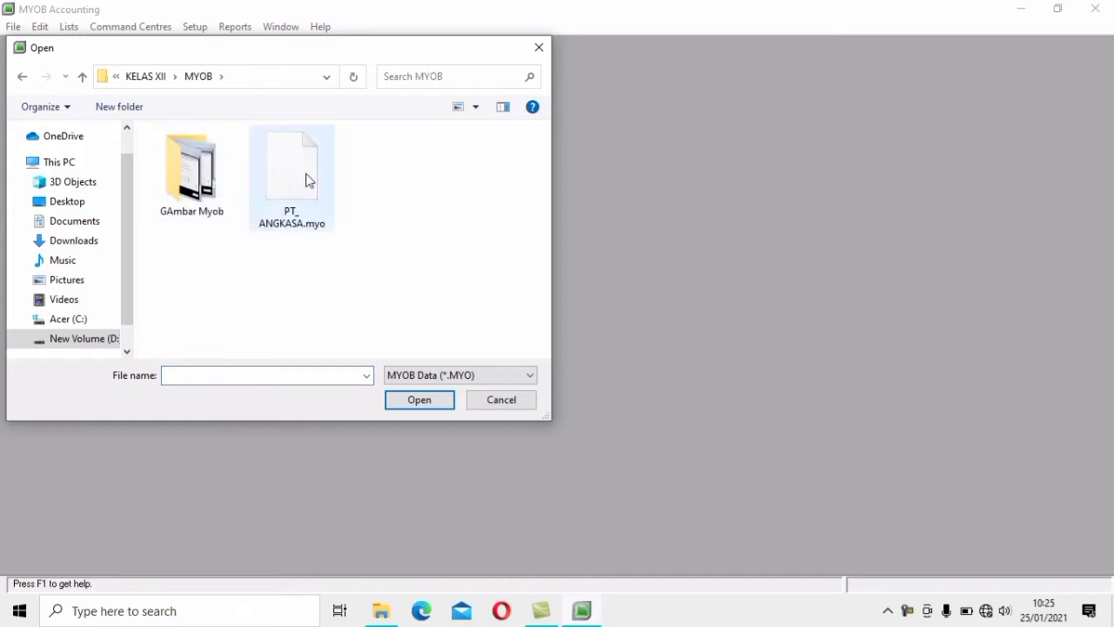
pyautogui.click(298, 182)
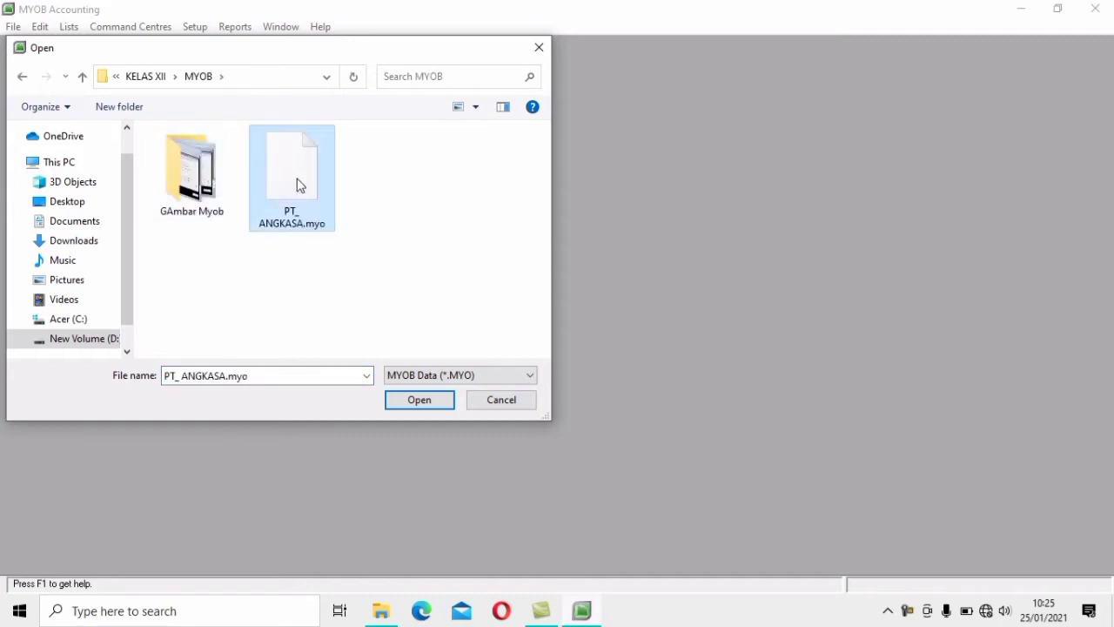
pyautogui.click(446, 400)
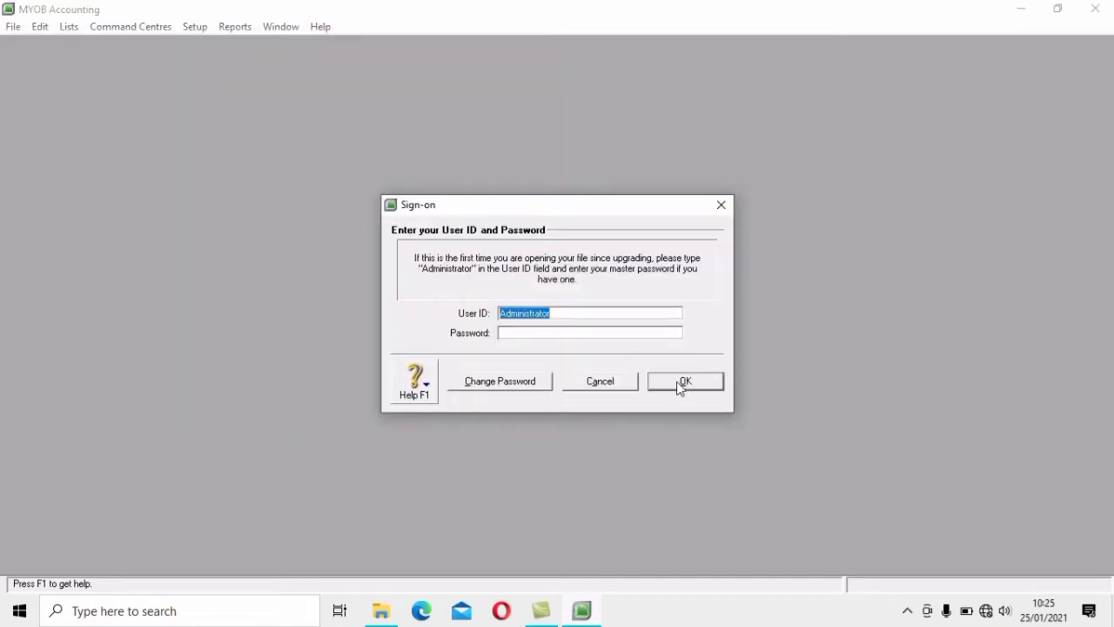
# Sign on, defer activation, acknowledge the days-remaining notice and skip data verification
pyautogui.click(680, 382)
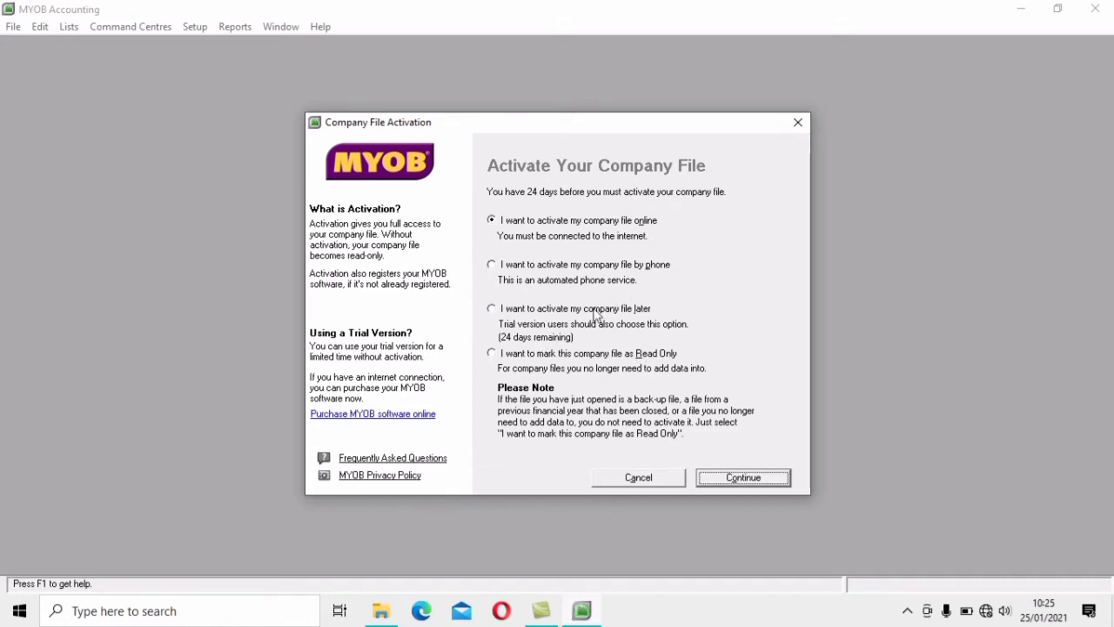
pyautogui.click(498, 312)
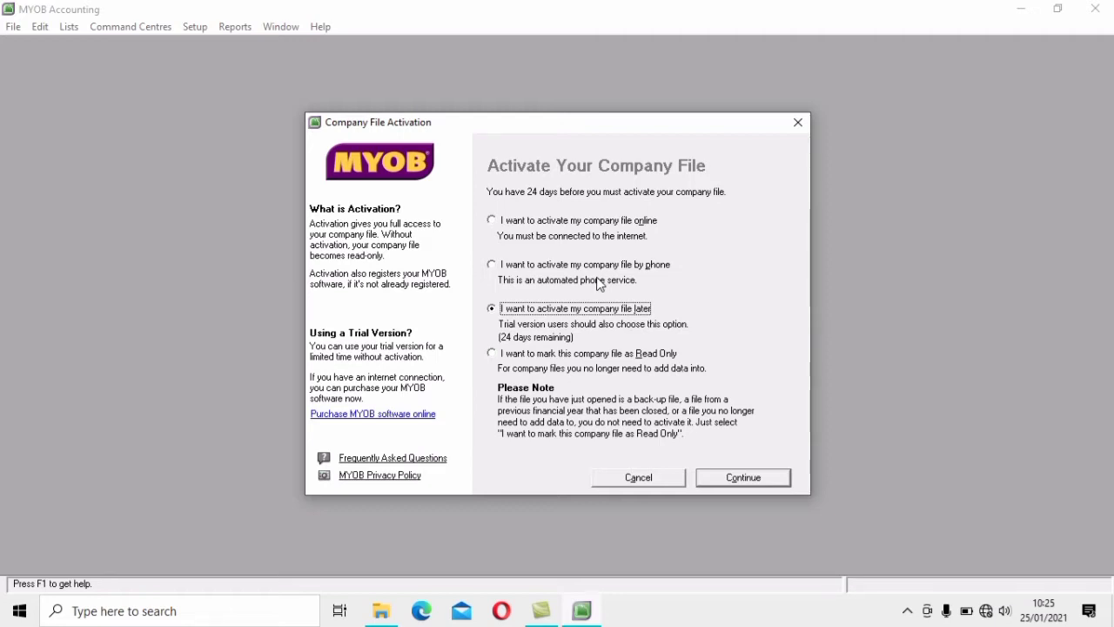
pyautogui.click(757, 480)
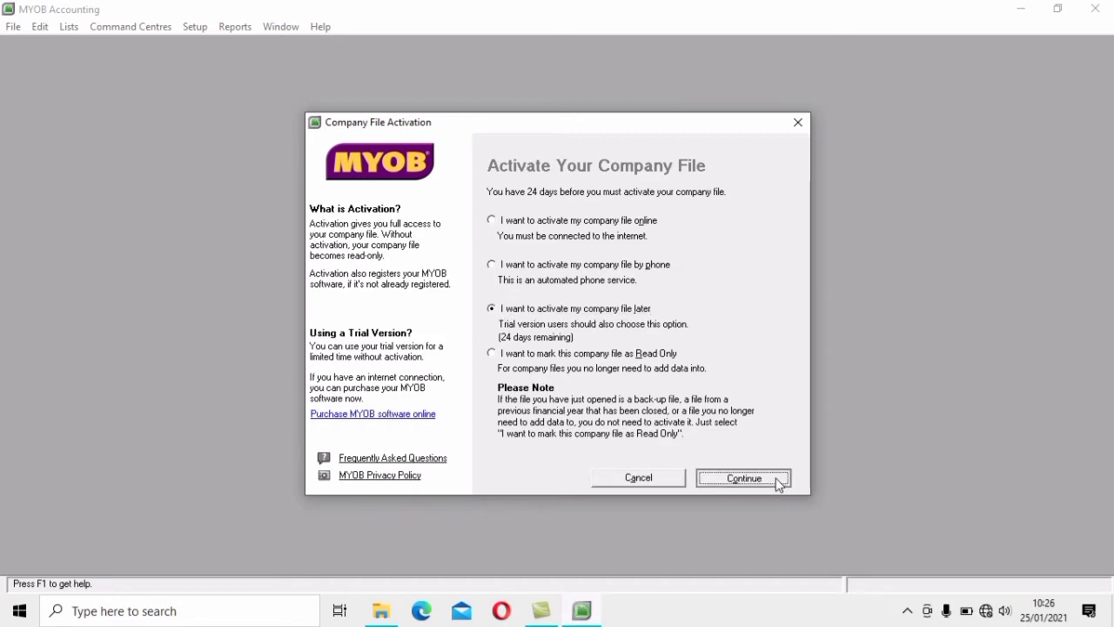
pyautogui.click(563, 366)
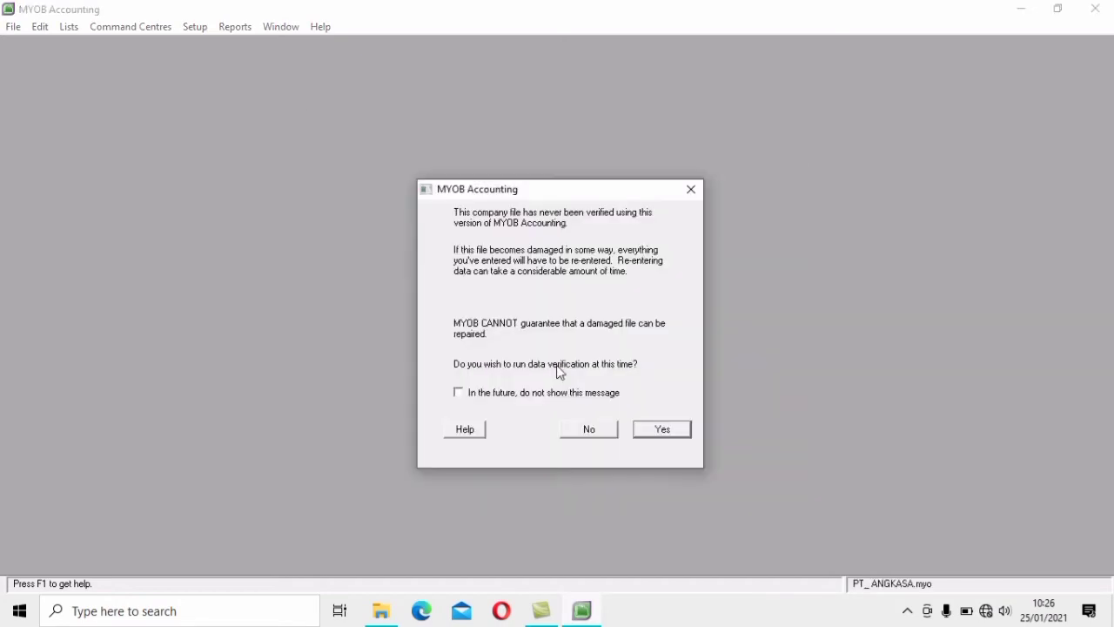
pyautogui.click(607, 435)
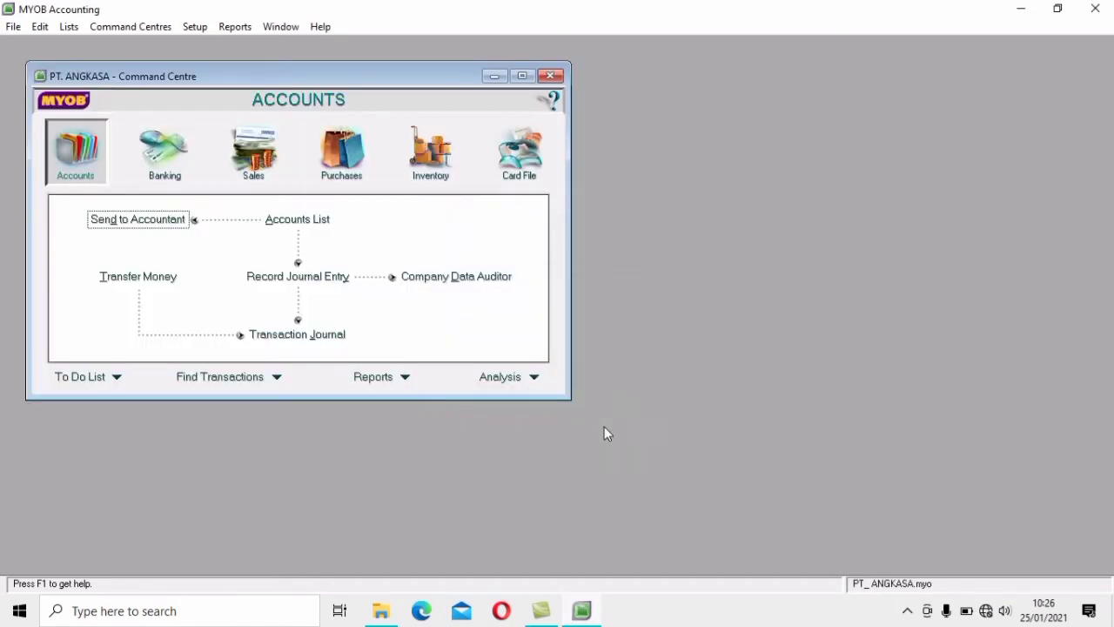
# Maximize the Command Centre and bring up the Setup > Balances submenu
pyautogui.click(522, 77)
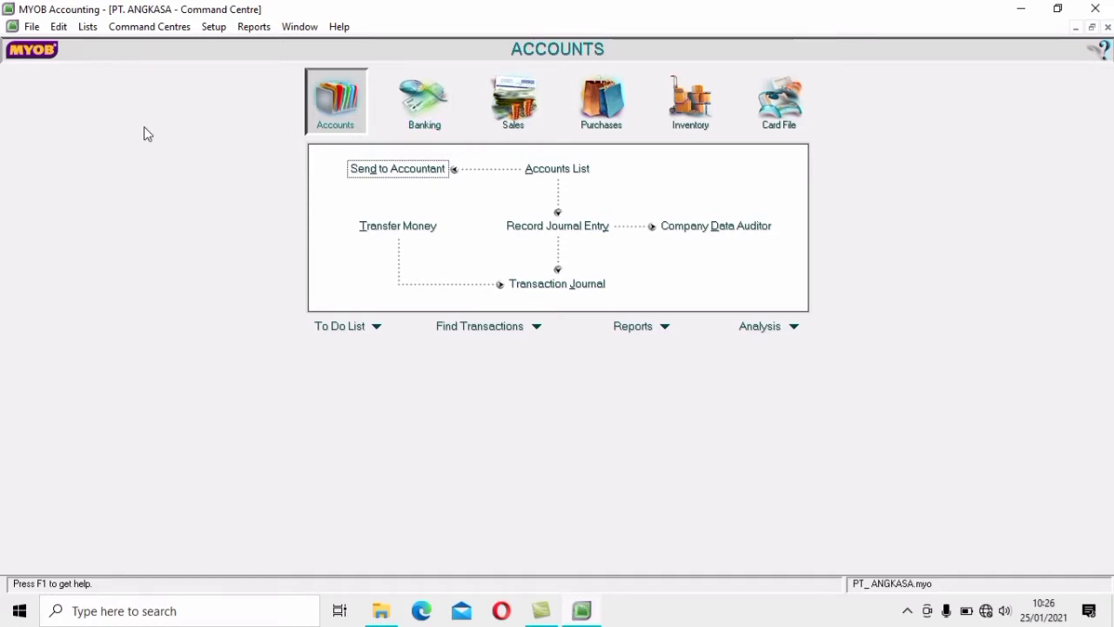
pyautogui.click(228, 28)
pyautogui.moveTo(253, 27)
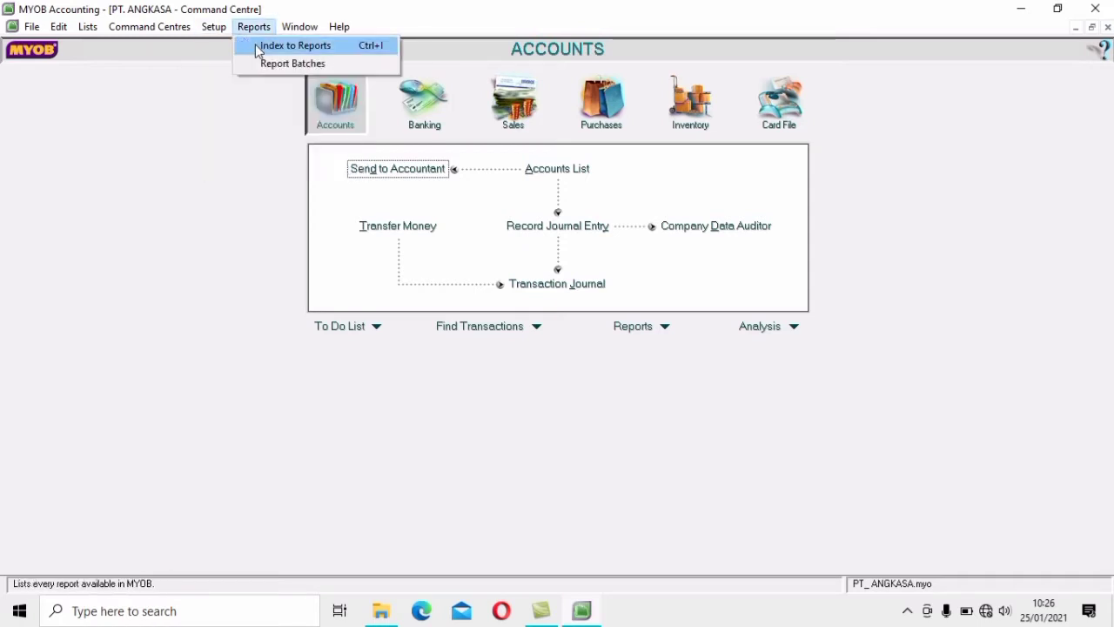
pyautogui.moveTo(213, 27)
pyautogui.moveTo(279, 65)
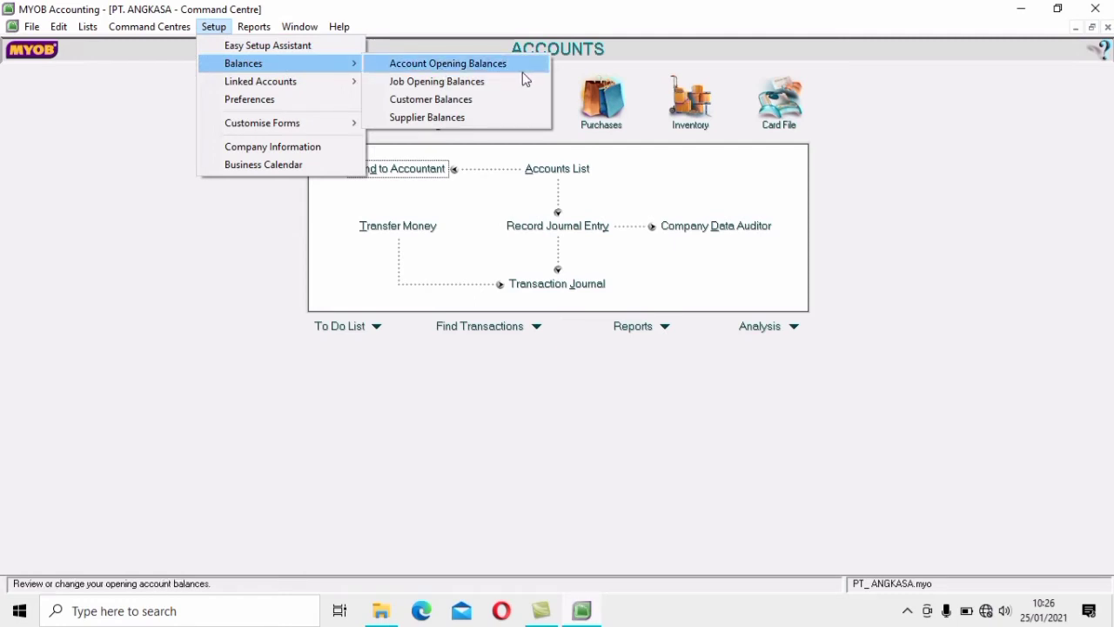
pyautogui.click(253, 239)
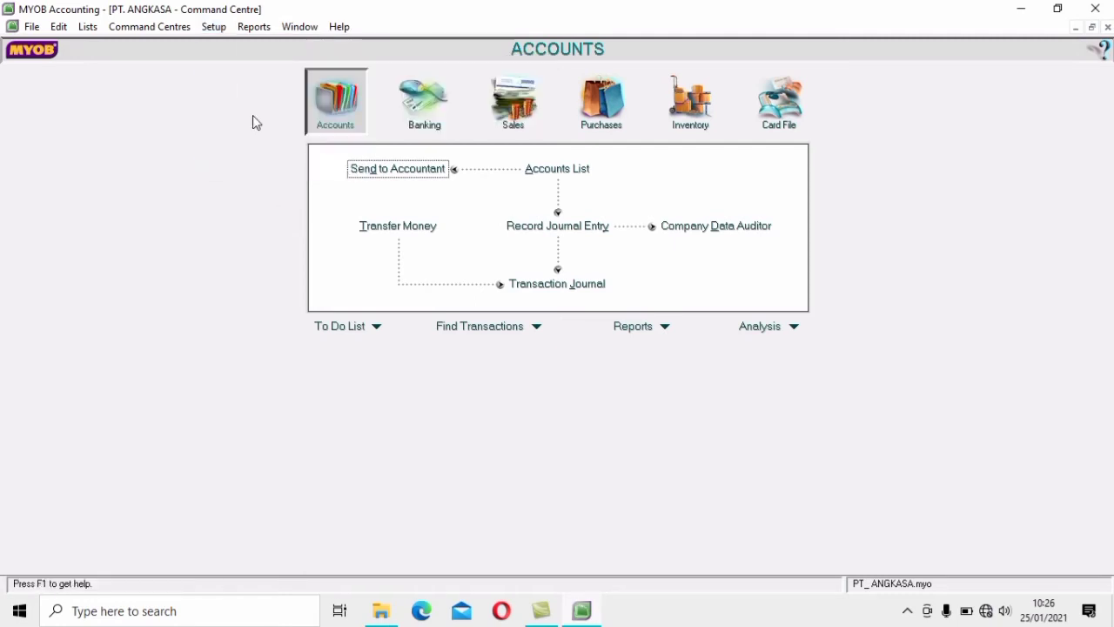
pyautogui.click(220, 31)
pyautogui.moveTo(278, 67)
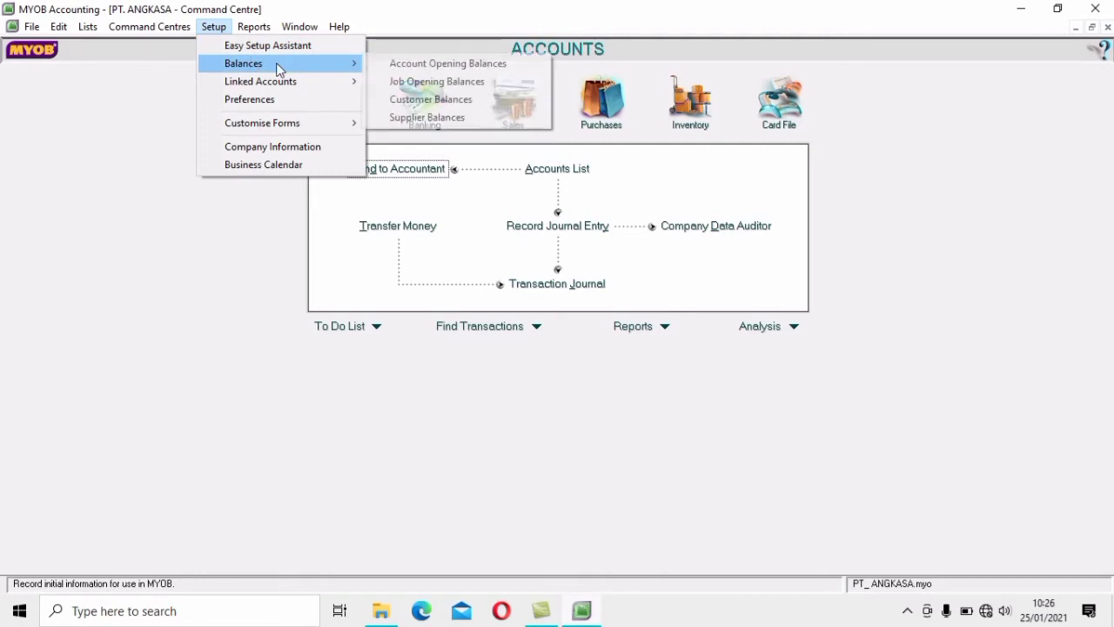
# Enter opening balances: Cash In Bank Rp82.086.250, Petty Cash Rp9.800.000, Account Receivable Rp85.800.000
pyautogui.click(512, 67)
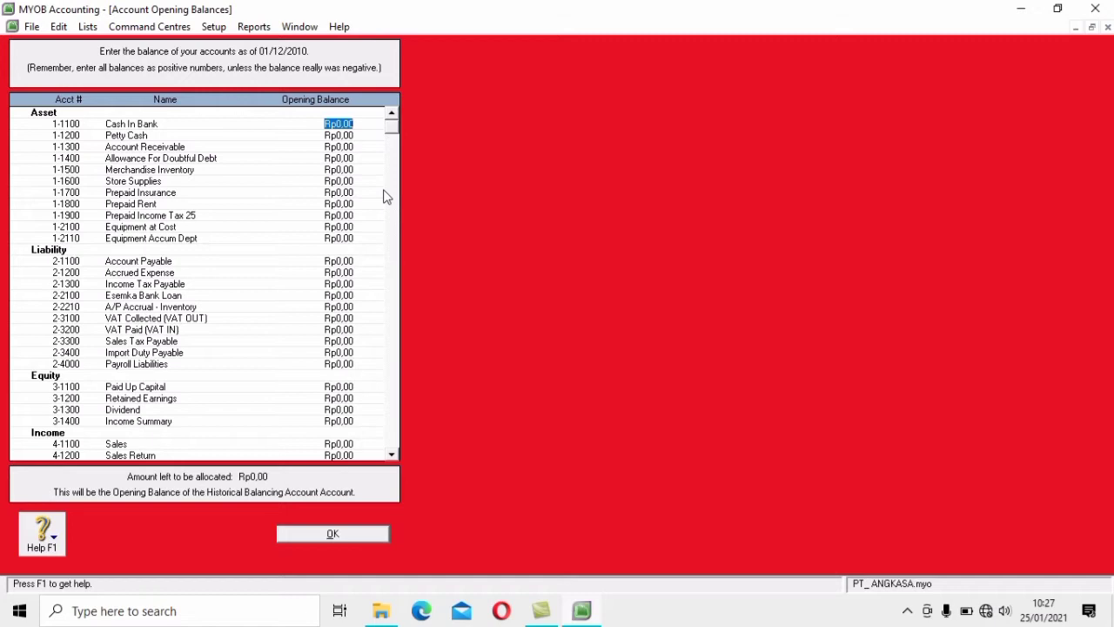
pyautogui.write('6')
pyautogui.write('20')
pyautogui.write('86')
pyautogui.write('250')
pyautogui.press('Tab')
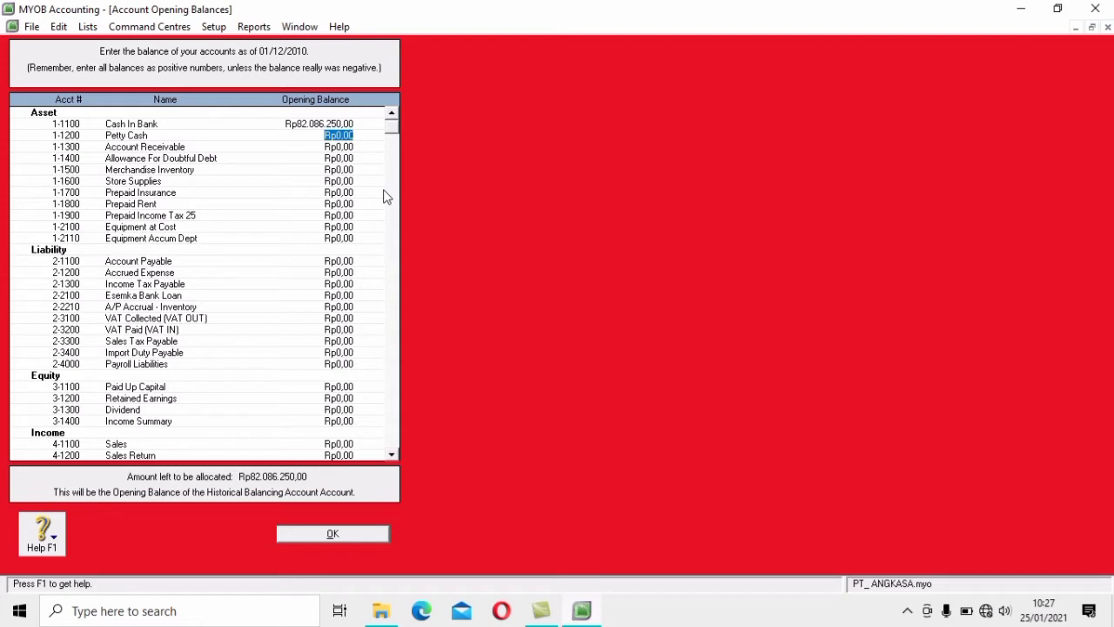
pyautogui.write('98.000.00')
pyautogui.write('0')
pyautogui.press('Tab')
pyautogui.click(317, 137)
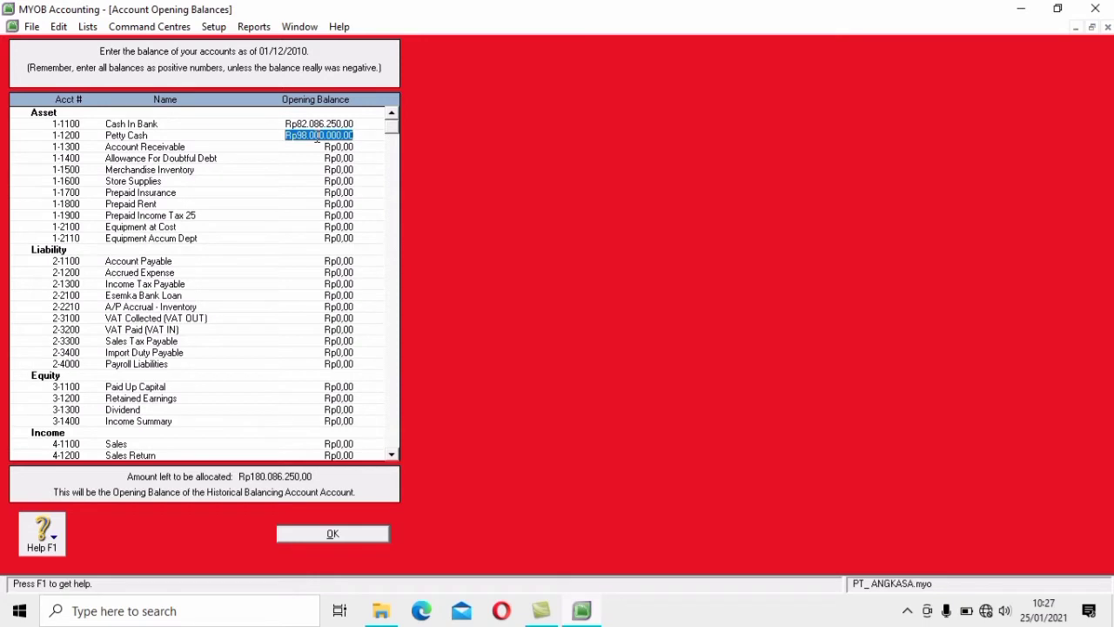
pyautogui.write('9800000')
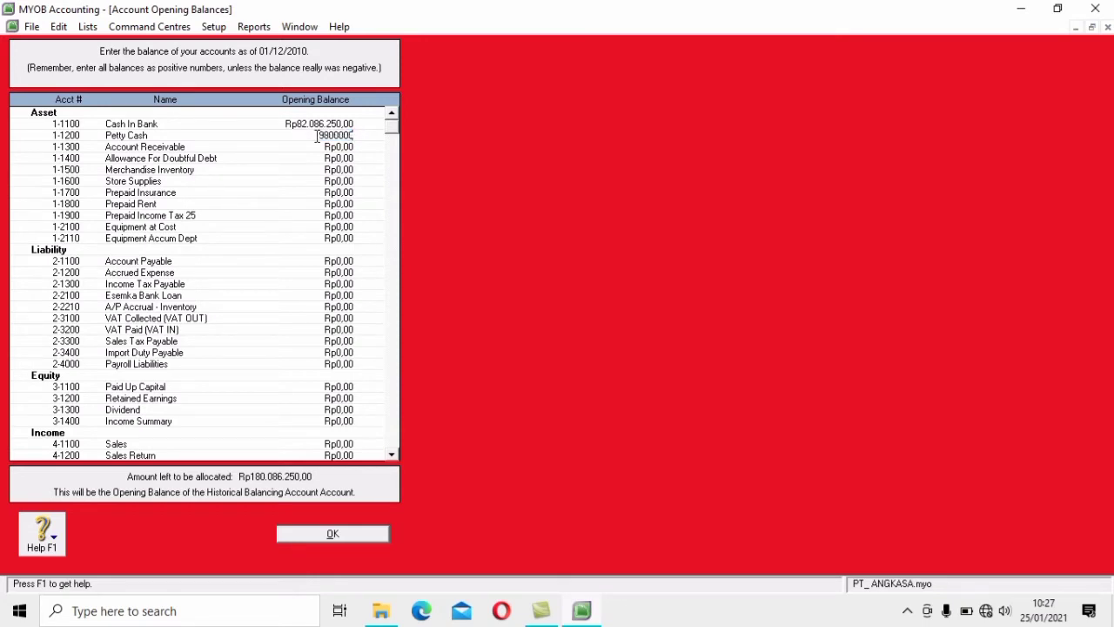
pyautogui.press('Tab')
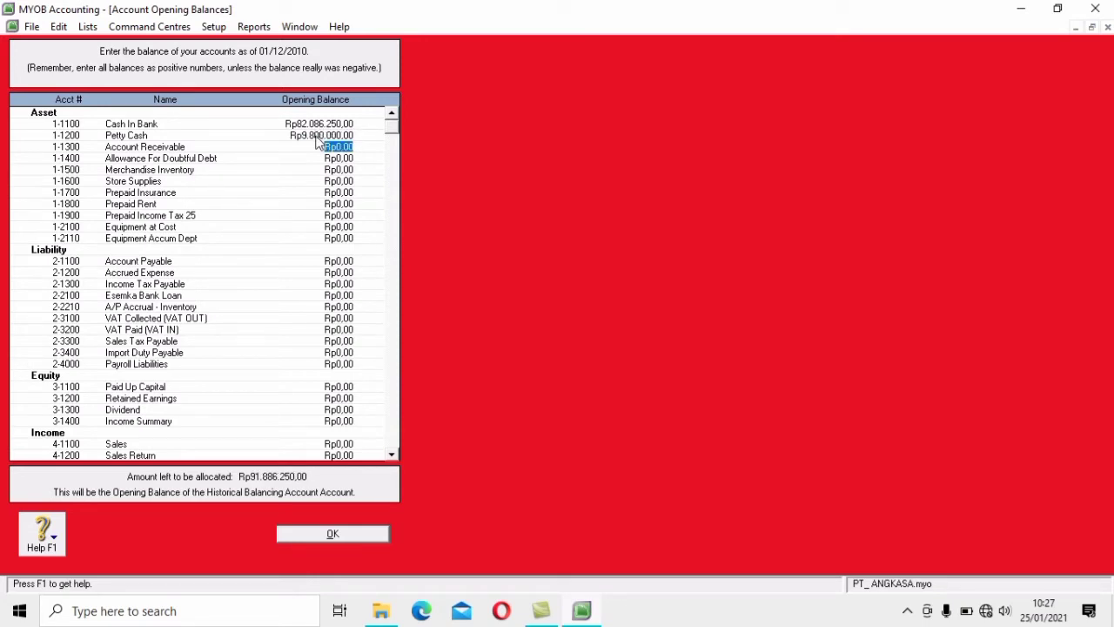
pyautogui.write('85.800.000')
pyautogui.press('Tab')
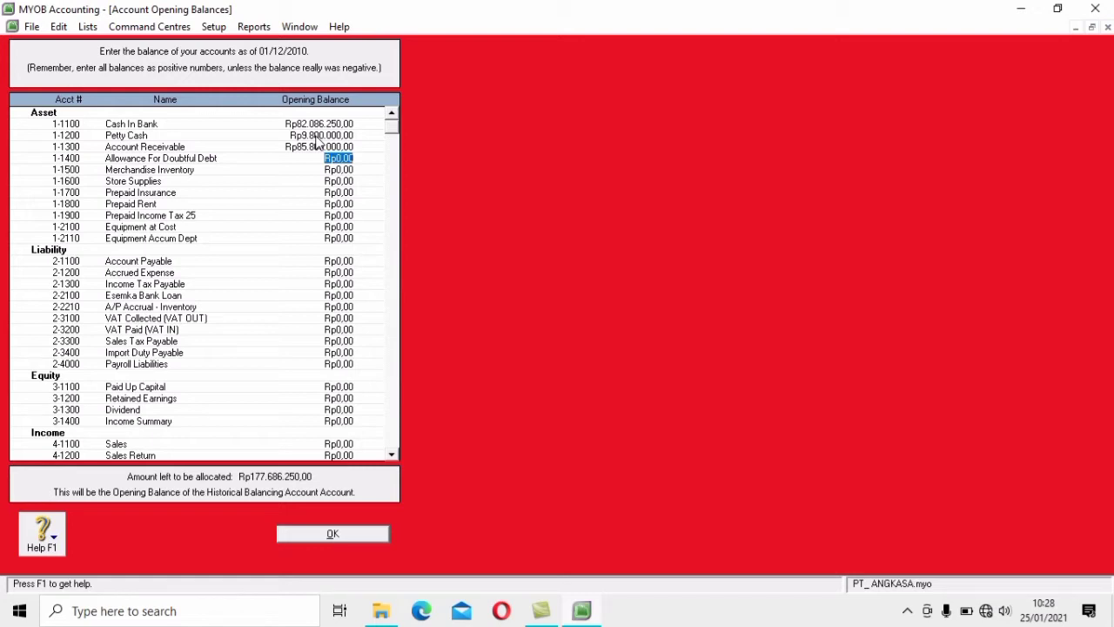
# Enter Allowance -Rp4.290.000, Merchandise Inventory Rp520.000.000, Store Supplies Rp9.800.000, Prepaid Insurance Rp15.300.000, Prepaid Rent Rp21.300.000
pyautogui.write('4')
pyautogui.press('BackSpace')
pyautogui.write('-Rp4.290.0')
pyautogui.write('00')
pyautogui.press('Tab')
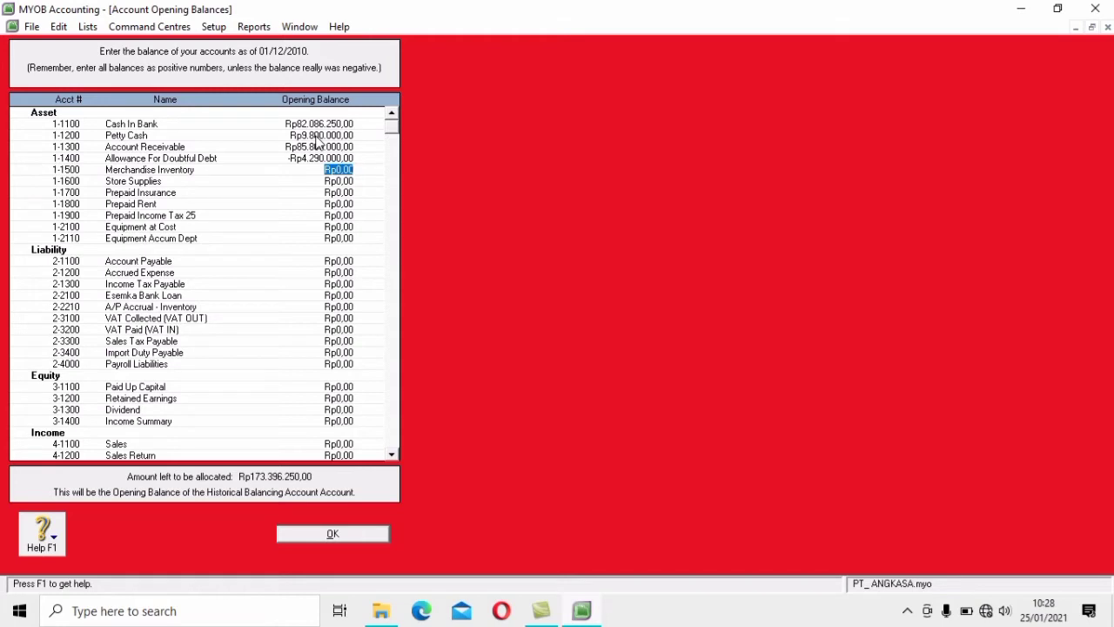
pyautogui.write('520000000')
pyautogui.press('Tab')
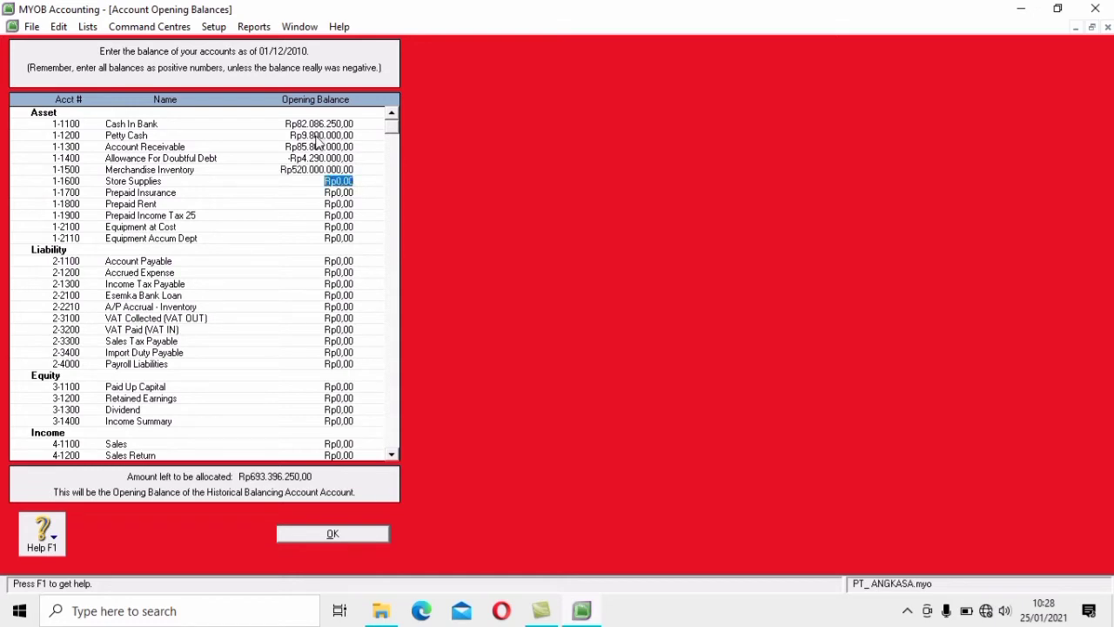
pyautogui.write('9800000')
pyautogui.press('Tab')
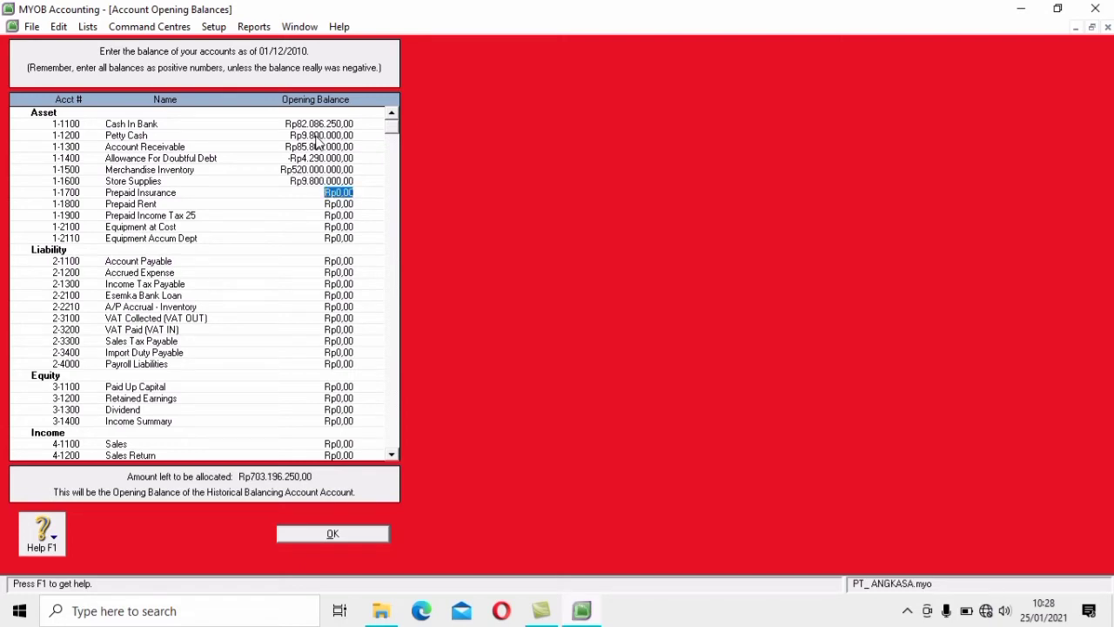
pyautogui.write('15.300.')
pyautogui.write('000')
pyautogui.press('Tab')
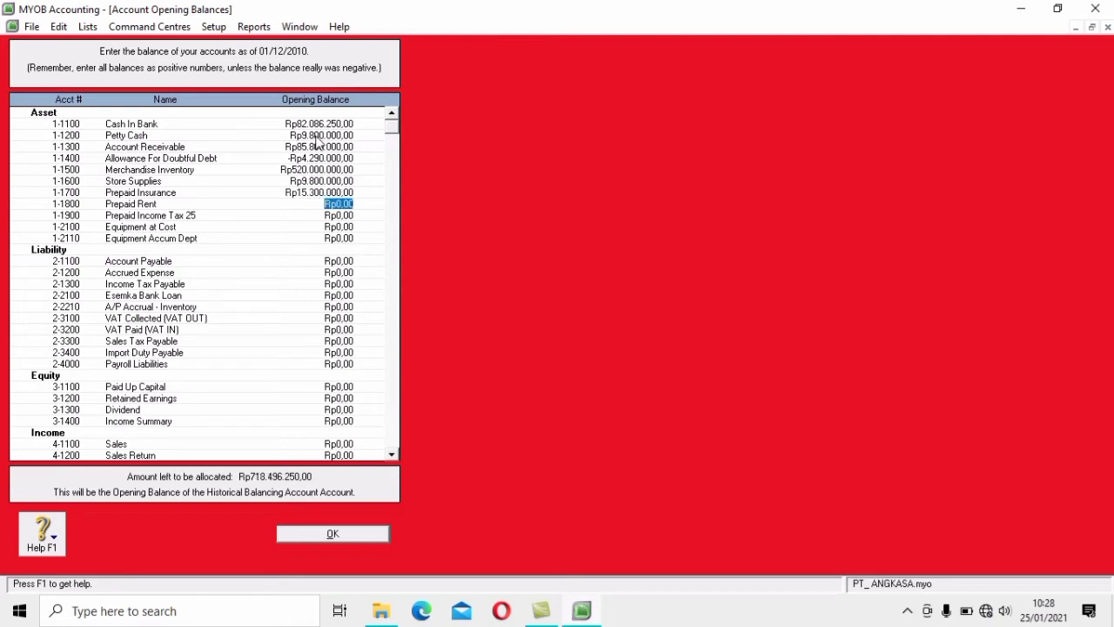
pyautogui.write('21300000')
pyautogui.press('Tab')
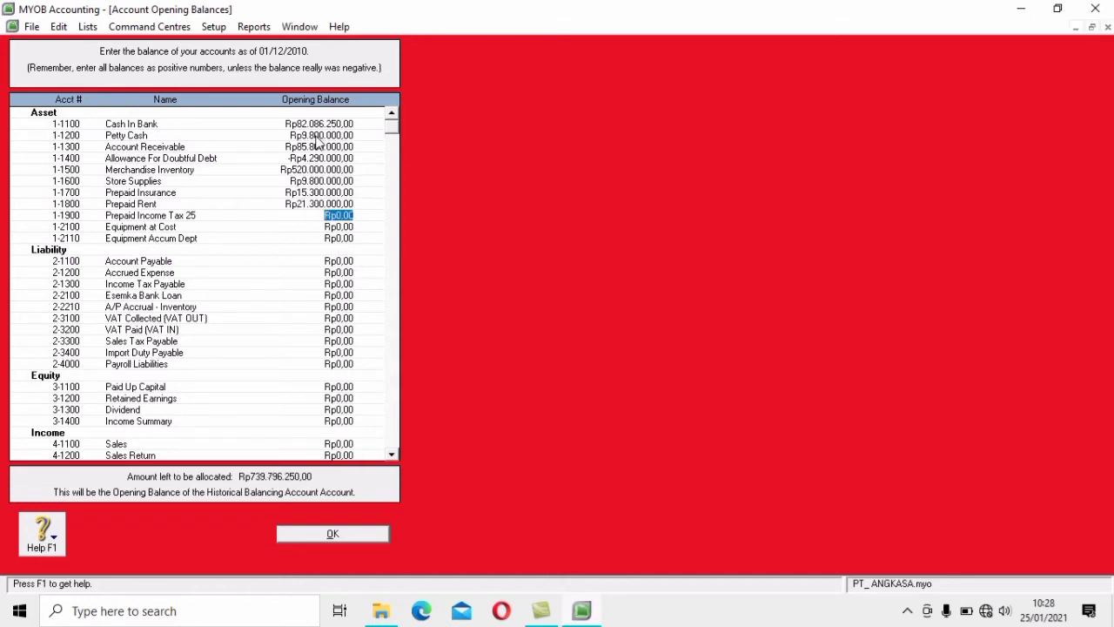
# Enter Prepaid Income Tax 25 Rp16.500.000, Equipment at Cost Rp63.300.000, Equipment Accum Dept -Rp16.500.000
pyautogui.write('165.000.0')
pyautogui.write('00')
pyautogui.press('Tab')
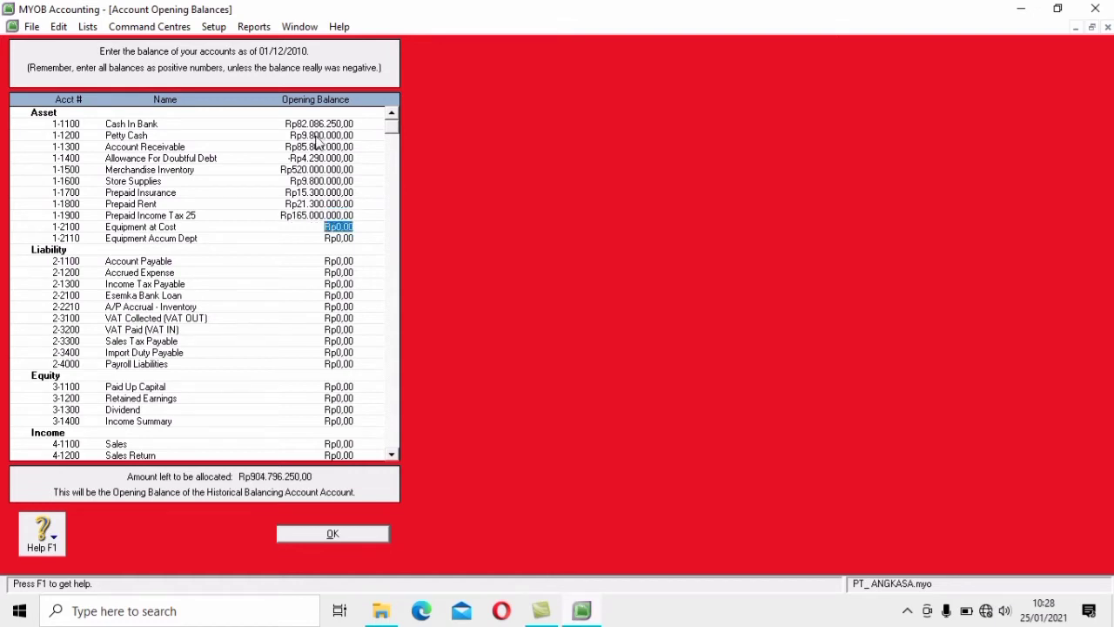
pyautogui.hotkey('shift', 'Tab')
pyautogui.write('16.500.00')
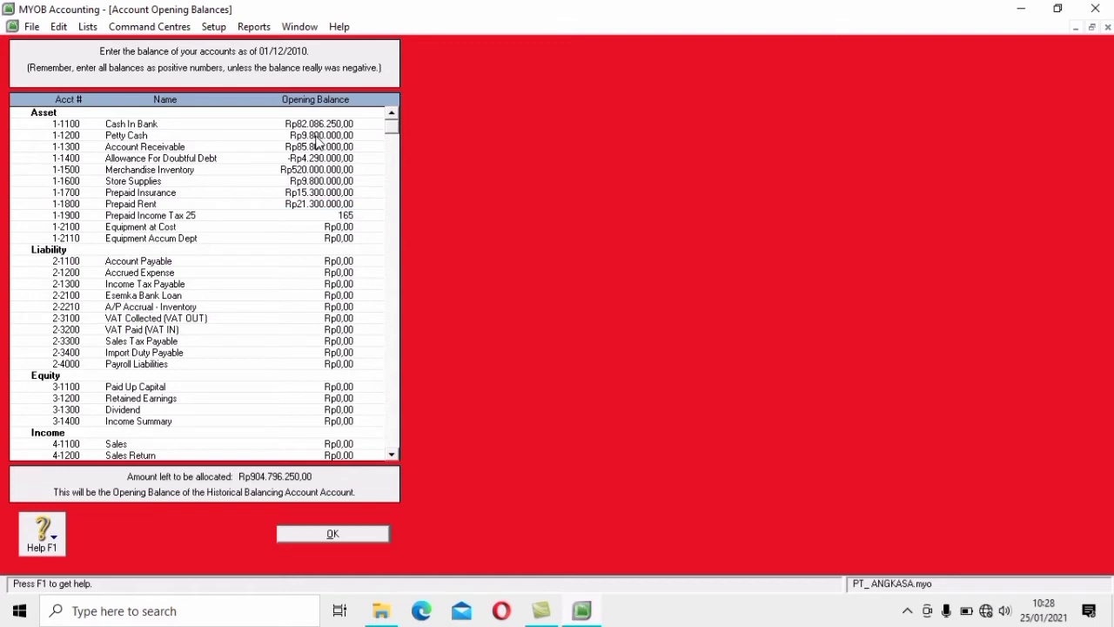
pyautogui.write('0000')
pyautogui.press('Tab')
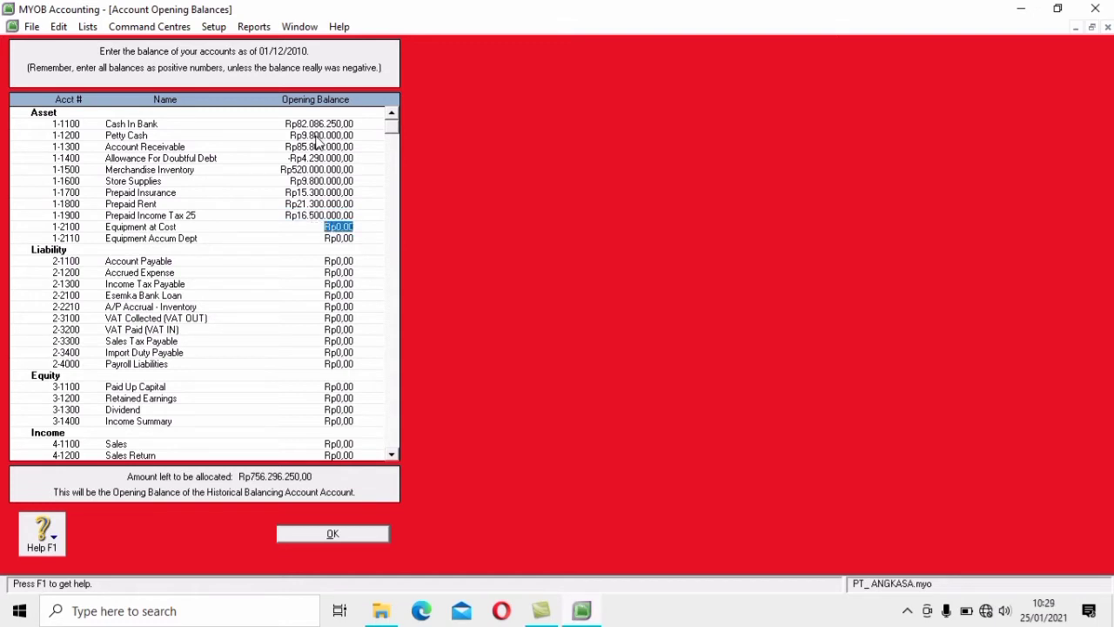
pyautogui.write('63.300.')
pyautogui.write('000')
pyautogui.press('Tab')
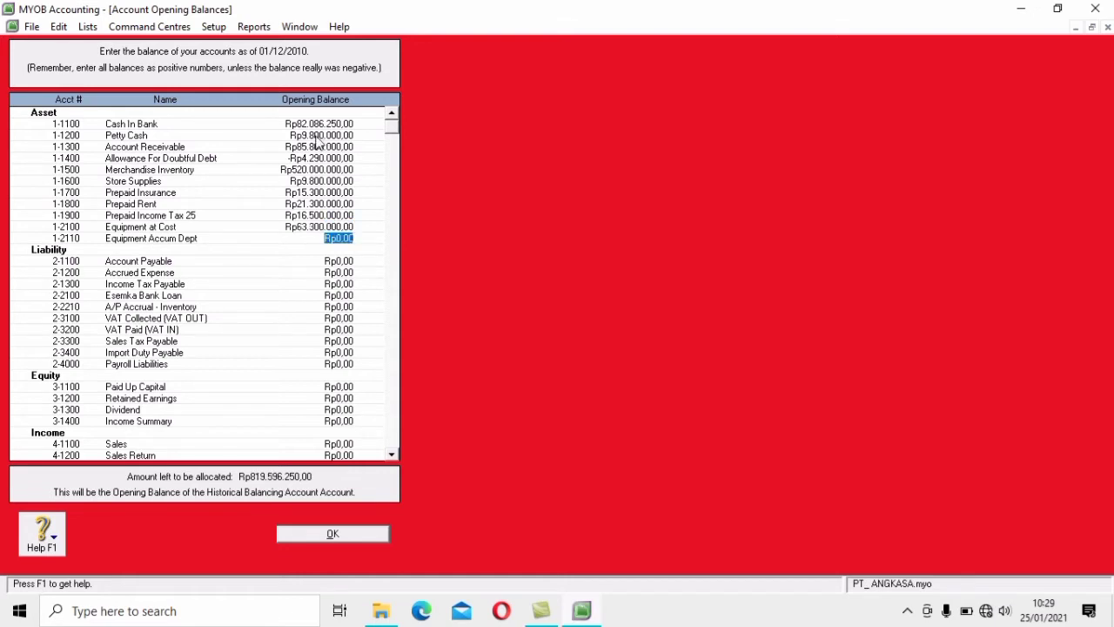
pyautogui.write('-16500000')
pyautogui.press('Tab')
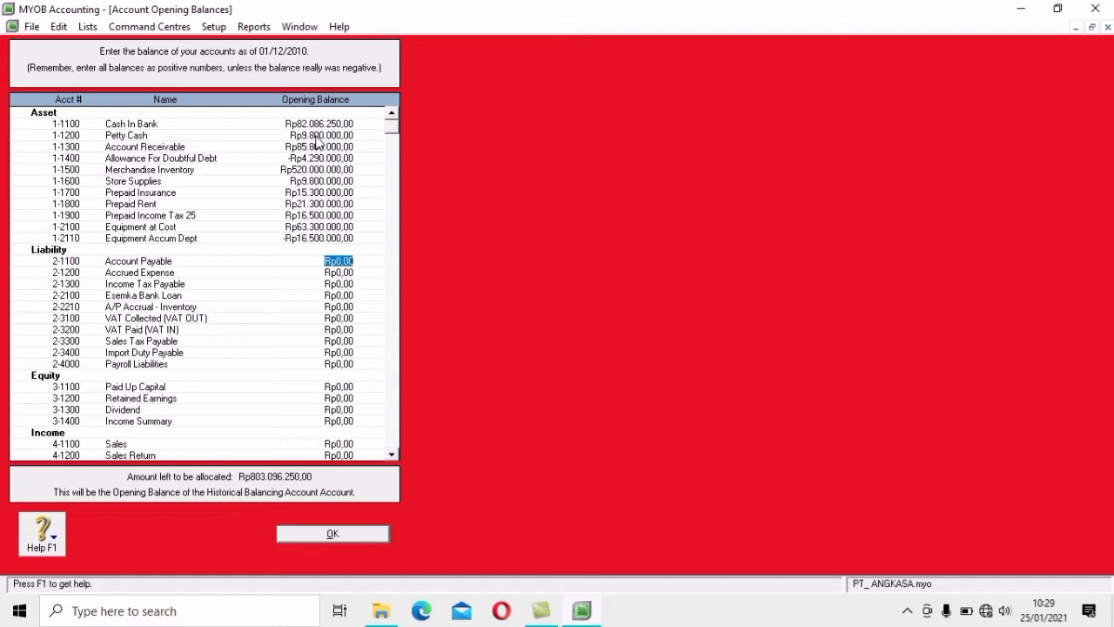
# Enter liability balances: Payable 69.300.000, Accrued 3.900.000, Tax 1.500.000, Loan 301.000.000, VAT 7.800.000/-6.300.000
pyautogui.write('69.30')
pyautogui.write('0.00')
pyautogui.write('0000')
pyautogui.press('Tab')
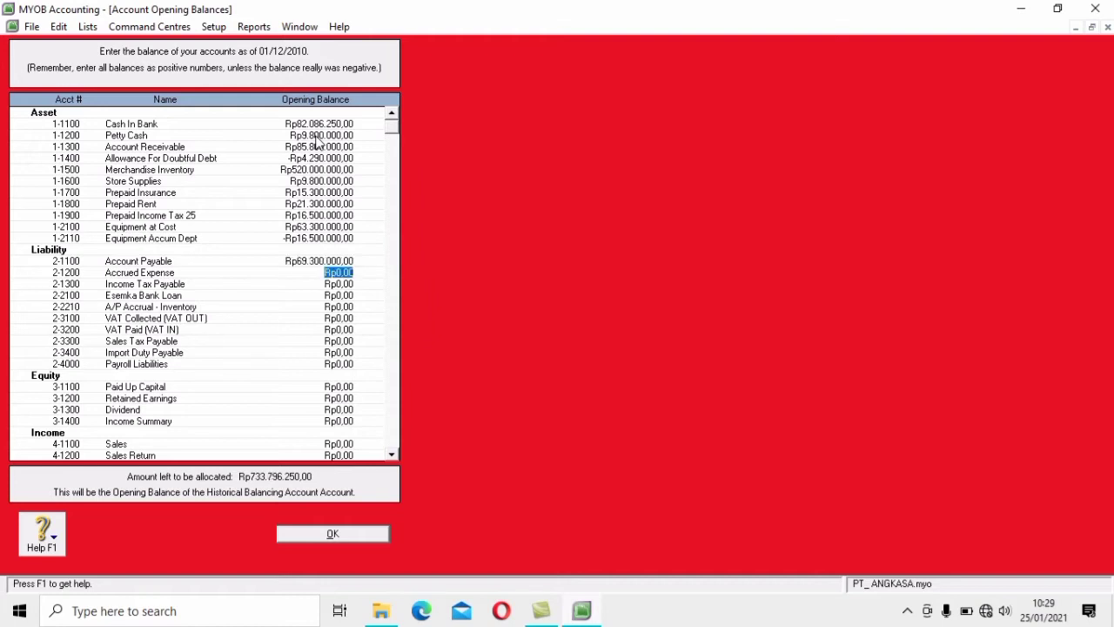
pyautogui.write('3.900.00')
pyautogui.write('0')
pyautogui.press('Tab')
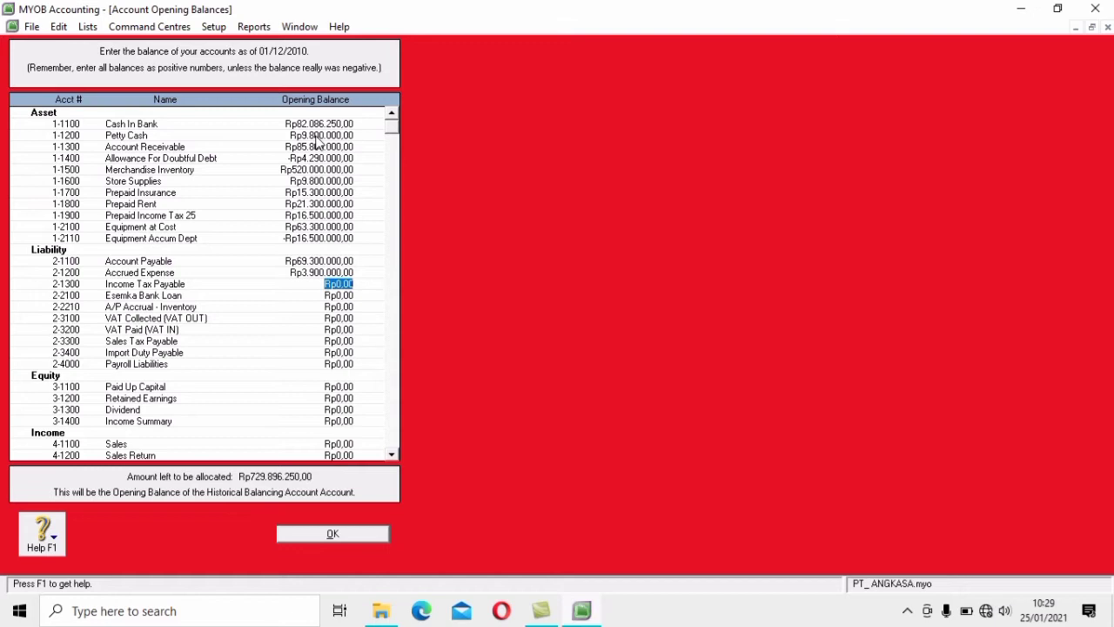
pyautogui.write('1500000')
pyautogui.press('Tab')
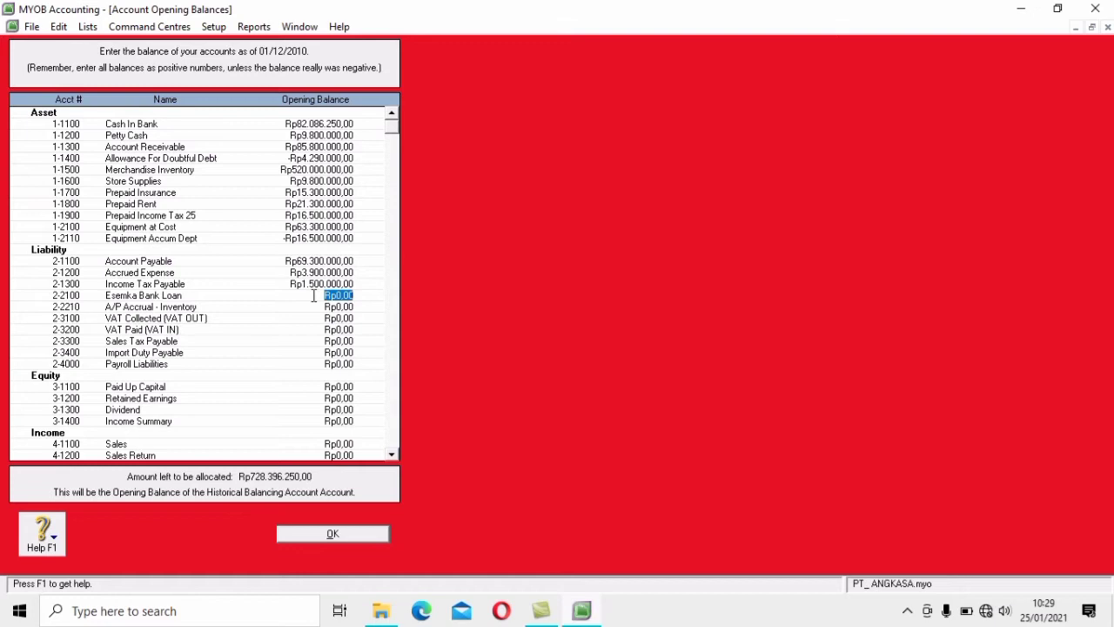
pyautogui.write('301.000.000')
pyautogui.press('Tab')
pyautogui.press('Tab')
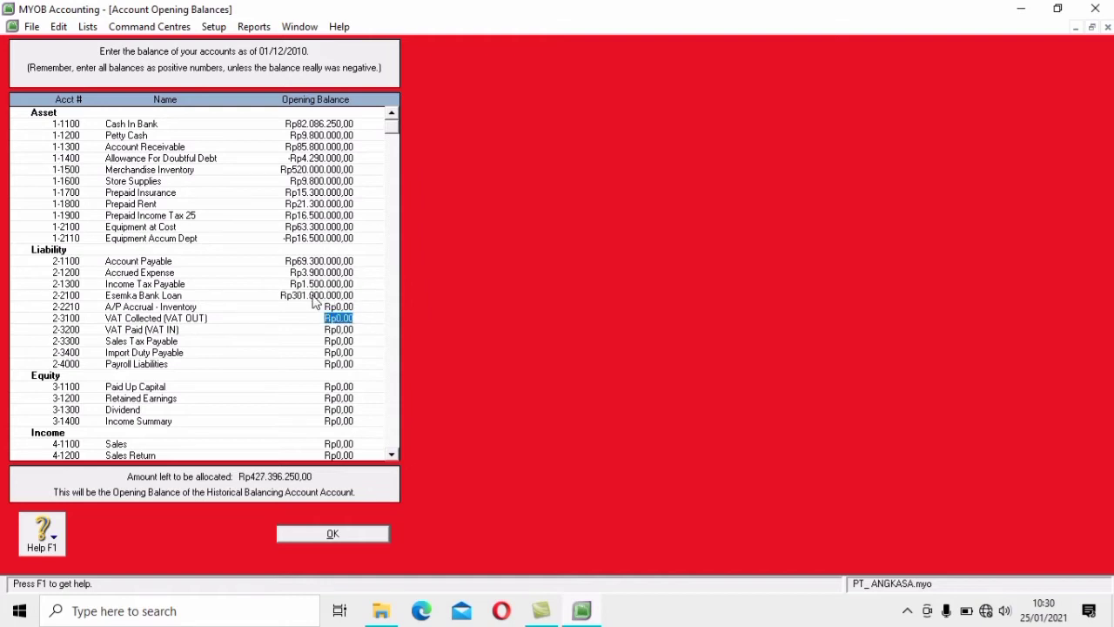
pyautogui.write('7800000')
pyautogui.press('Tab')
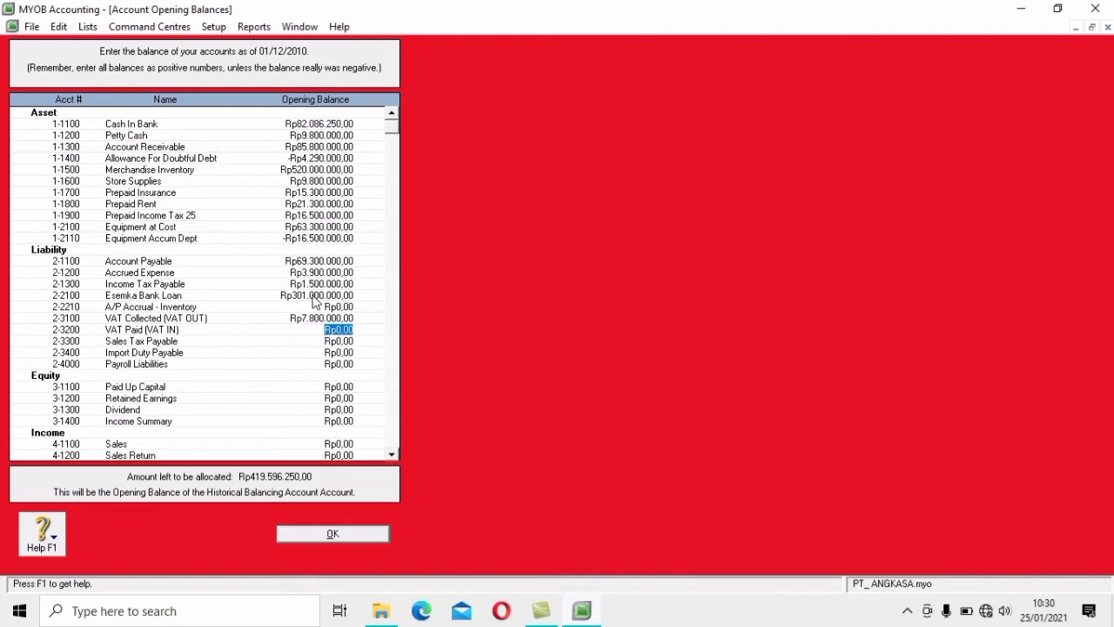
pyautogui.write('-6300000')
pyautogui.press('Tab')
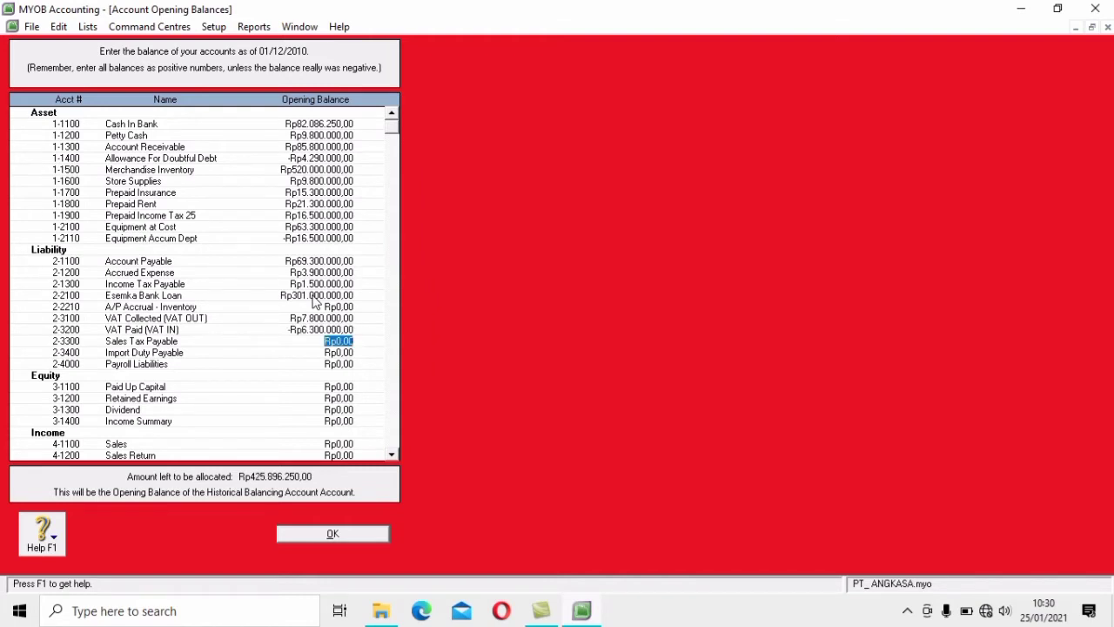
# Enter Paid Up Capital 200.000.000, Retained Earnings 165.250.000, Sales 503.300.000 and Cost Of Goods Sold 314.100.000
pyautogui.press('Tab')
pyautogui.press('Tab')
pyautogui.press('Tab')
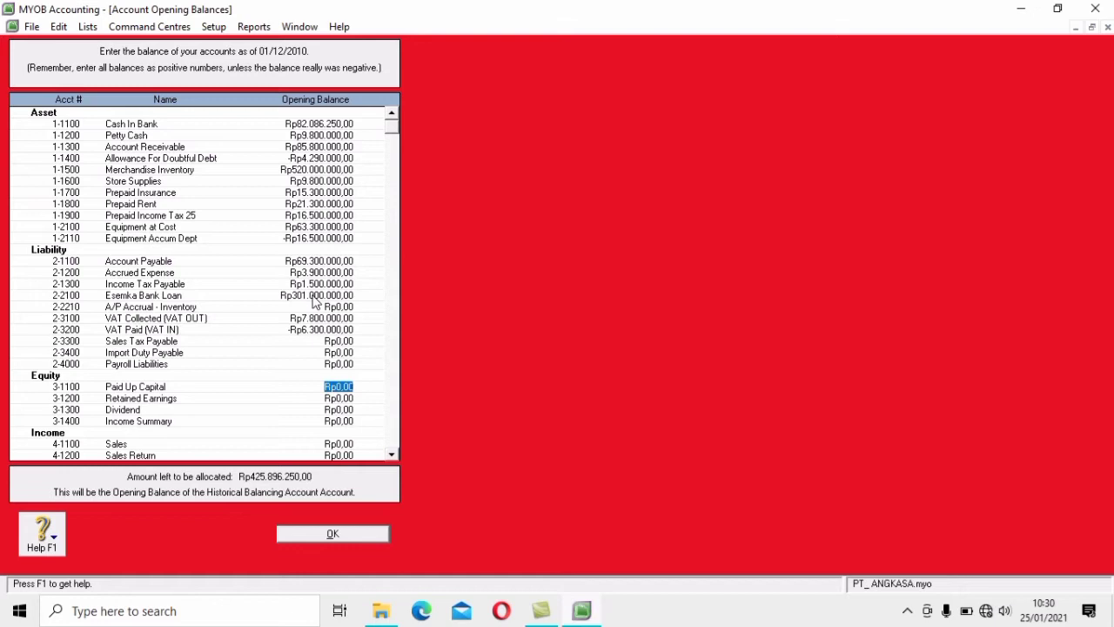
pyautogui.write('200000000')
pyautogui.press('Tab')
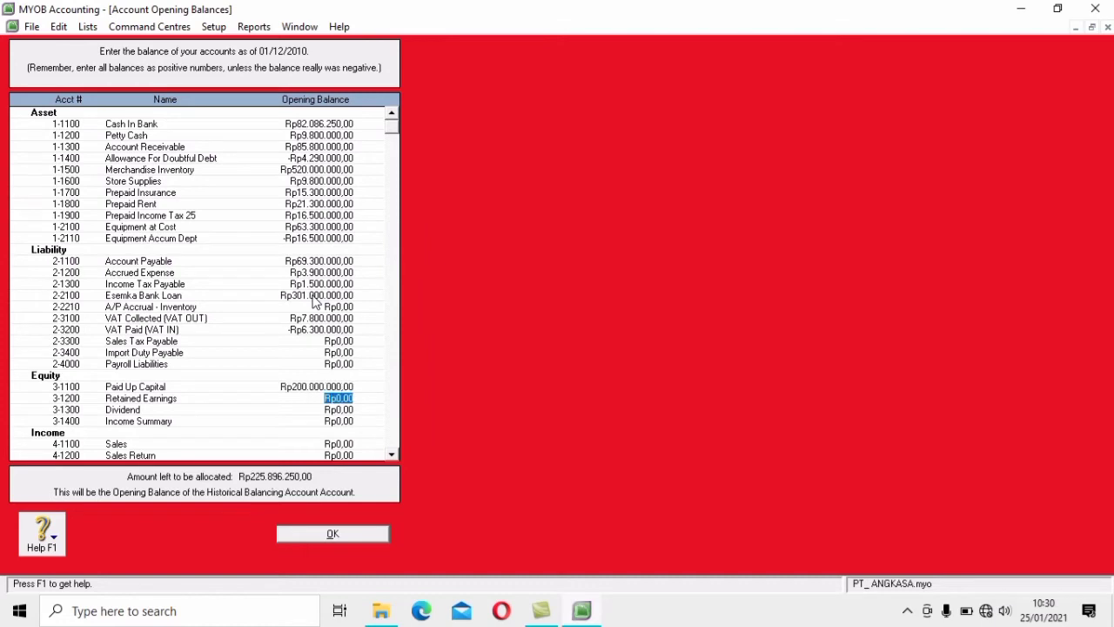
pyautogui.write('165250000')
pyautogui.press('Tab')
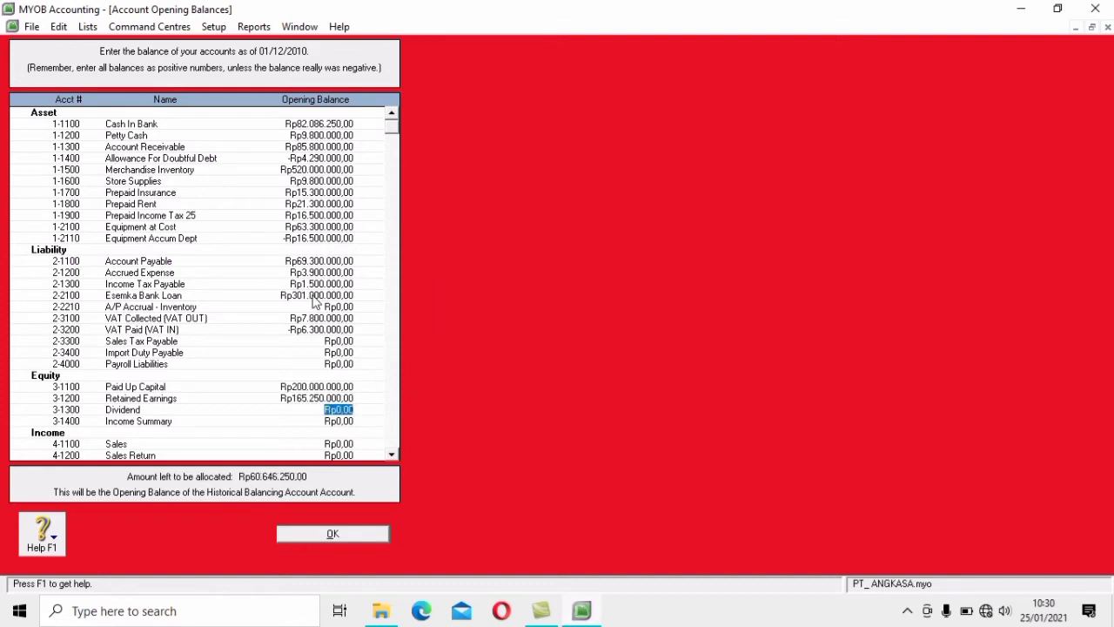
pyautogui.press('Tab')
pyautogui.press('Tab')
pyautogui.write('503300000')
pyautogui.press('Tab')
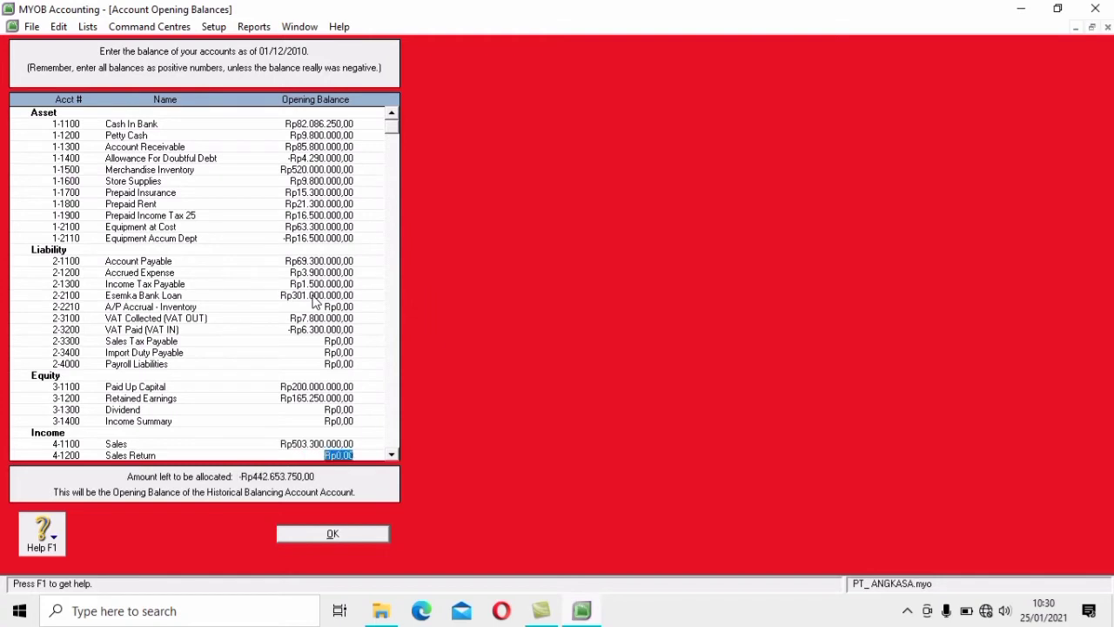
pyautogui.press('Tab')
pyautogui.press('Tab')
pyautogui.press('Tab')
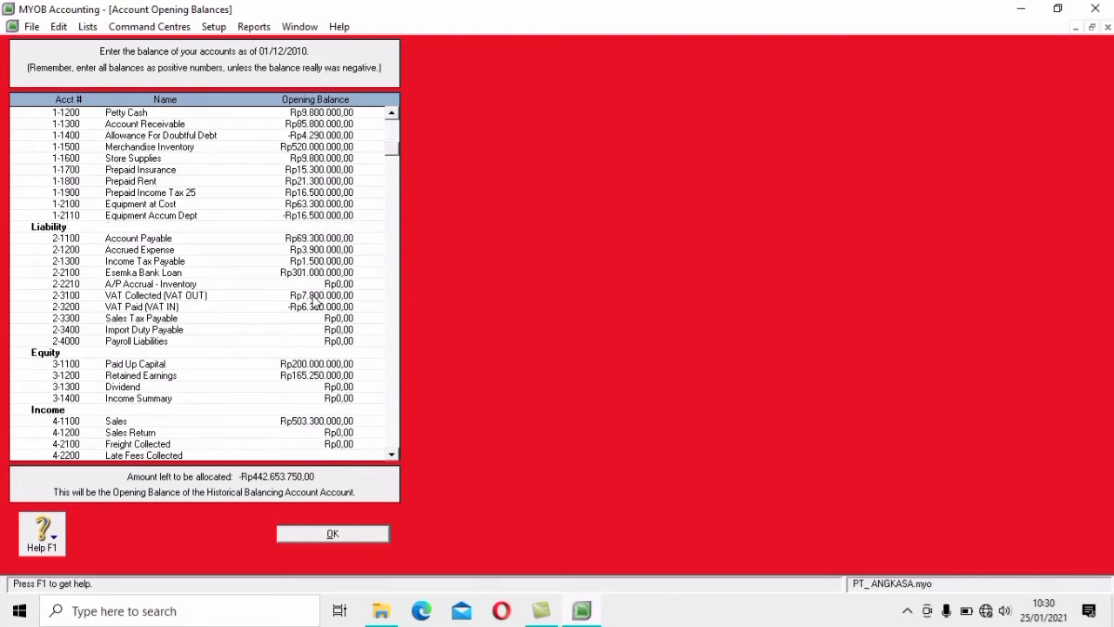
pyautogui.write('3')
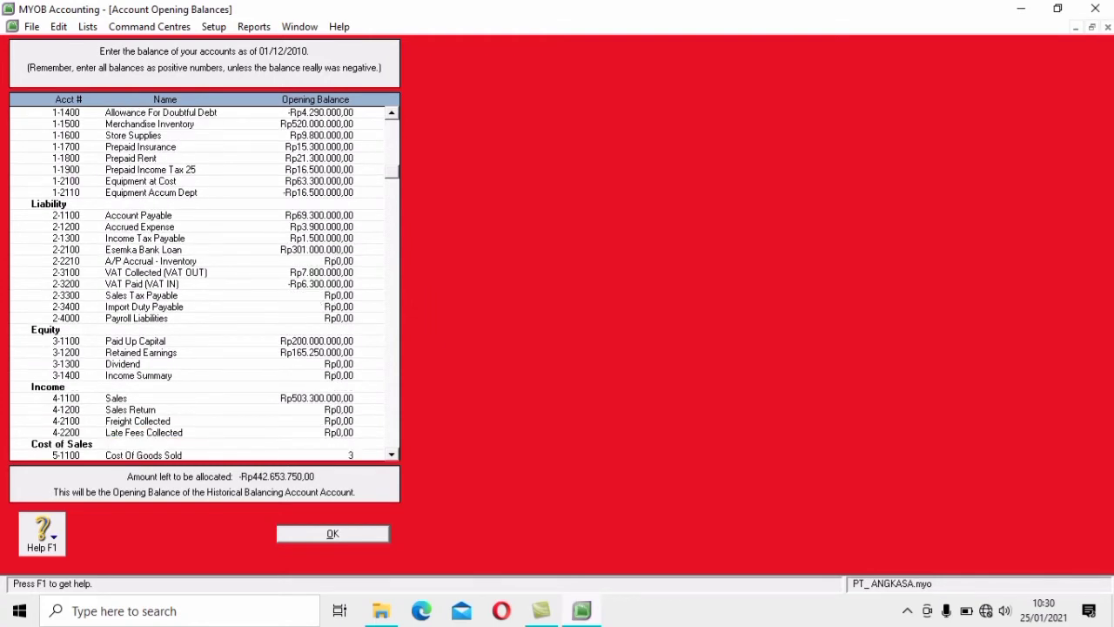
pyautogui.write('14.100.000')
pyautogui.press('Tab')
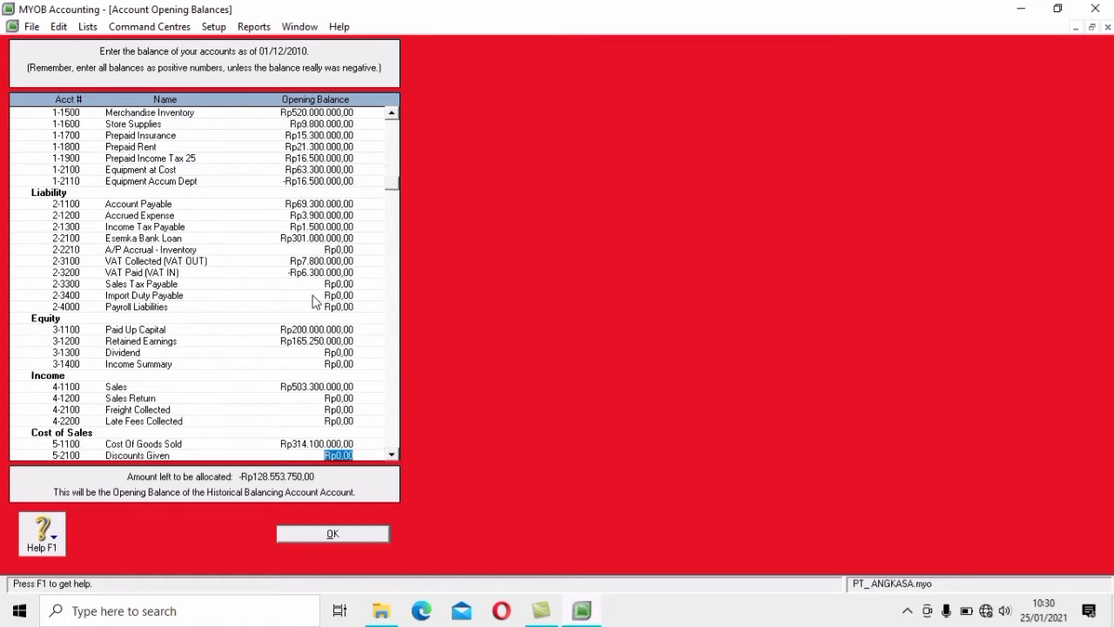
pyautogui.scroll(-5, 315, 300)
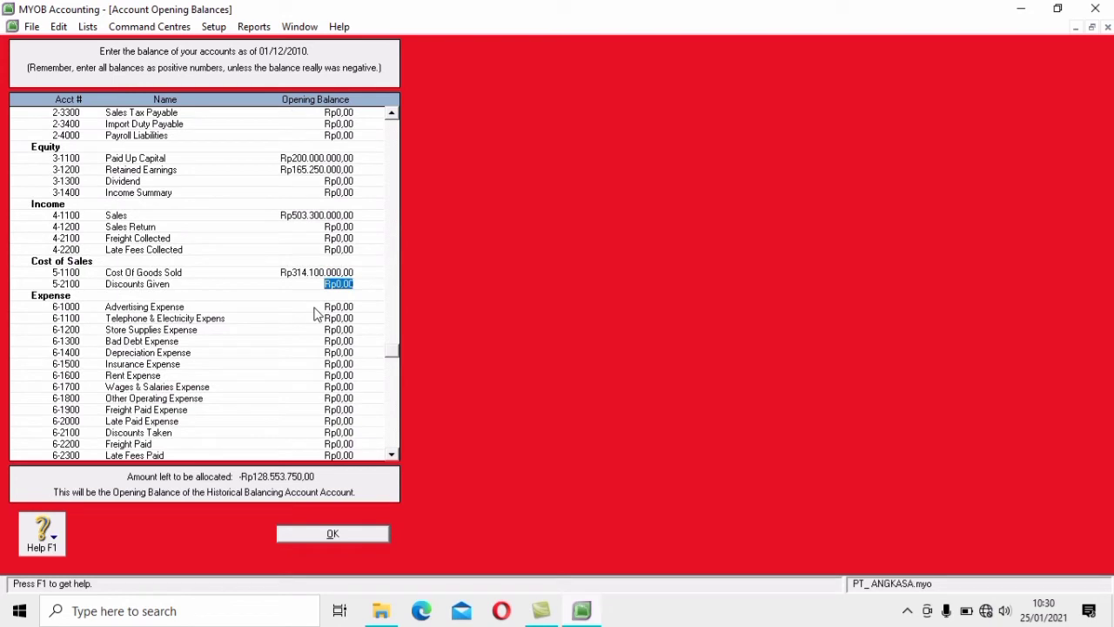
# Enter Advertising 4.400.000, Telephone & Electricity 3.700.000, Store Supplies Expense 4.750.000, Bad Debt 32.175.000
pyautogui.click(316, 308)
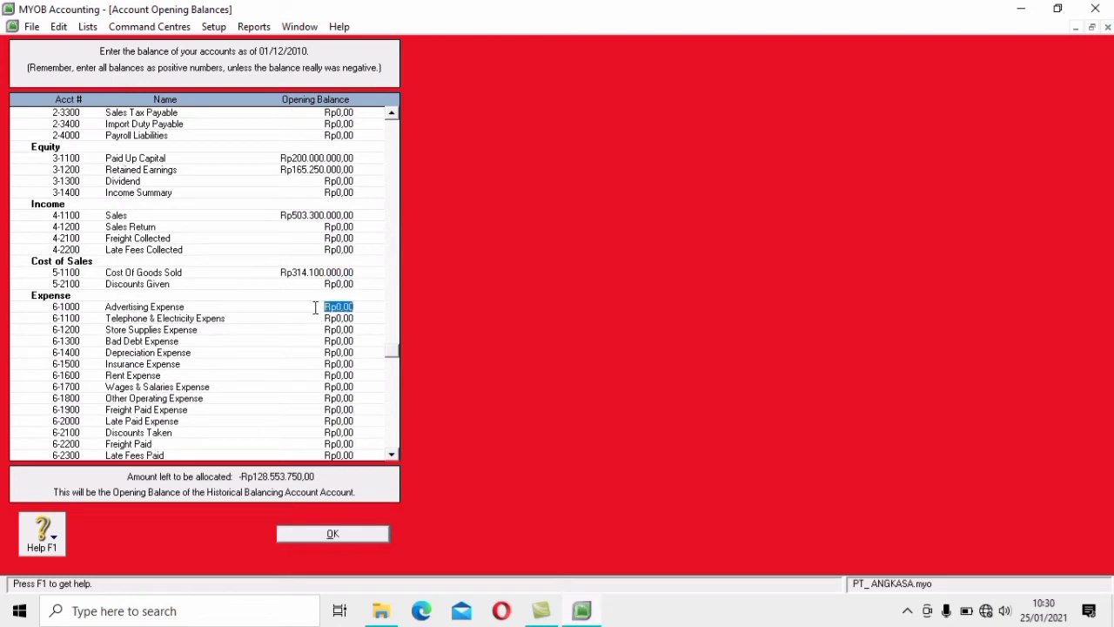
pyautogui.write('44')
pyautogui.write('00000')
pyautogui.press('Tab')
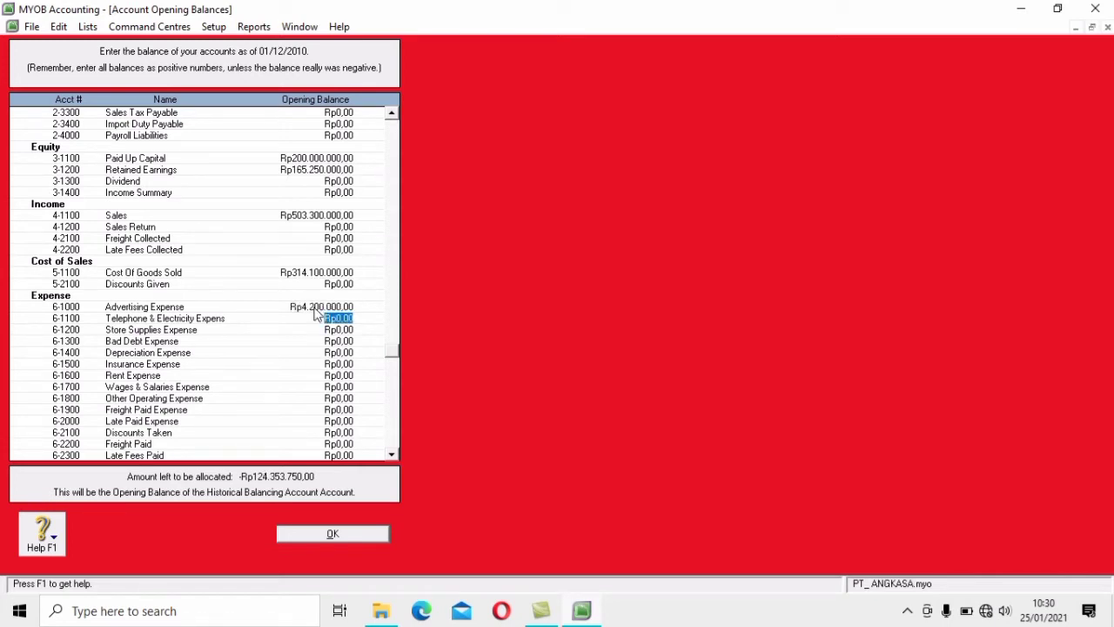
pyautogui.write('3700000')
pyautogui.press('Tab')
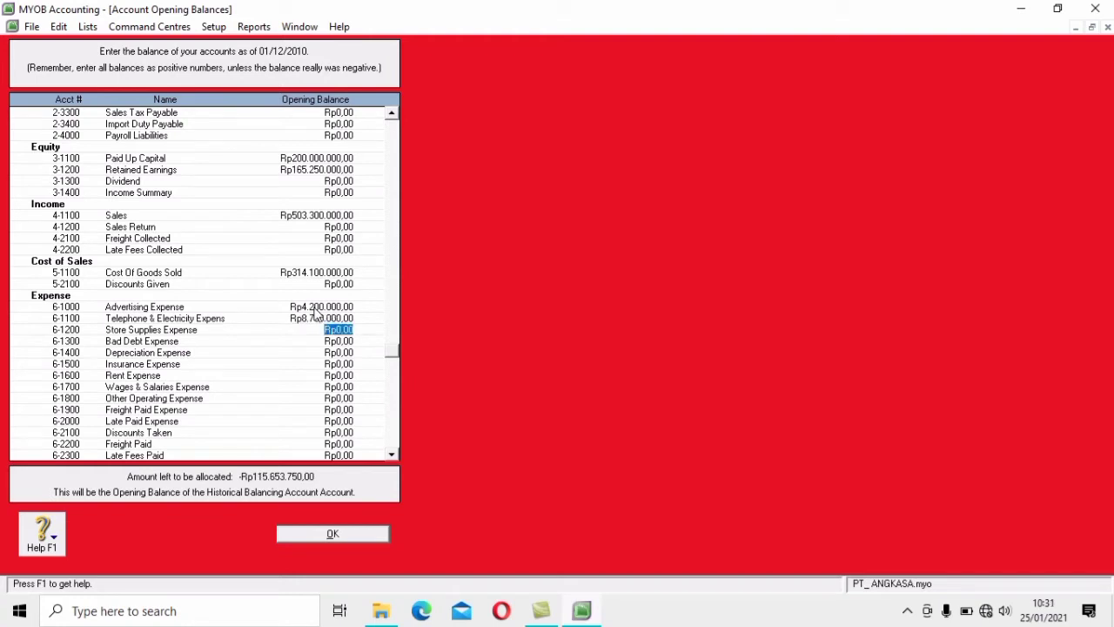
pyautogui.write('4750000')
pyautogui.press('Tab')
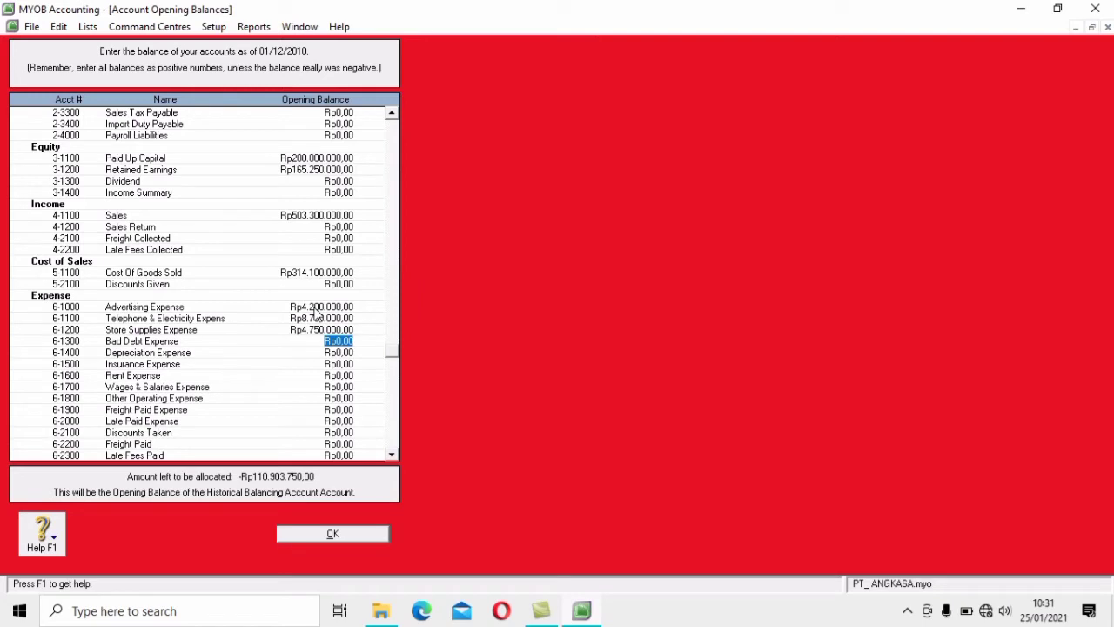
pyautogui.write('32175000')
pyautogui.press('Tab')
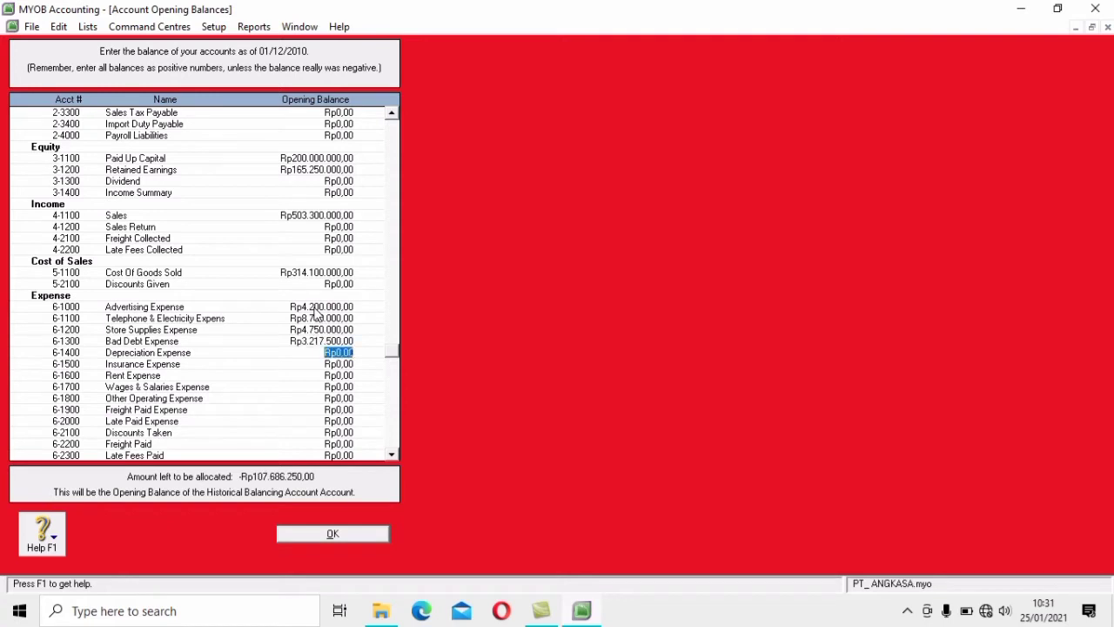
# Enter Depreciation 14.506.250, Insurance 1.430.000, Rent 23.300.000, Wages 36.300.000, Other Operating Expense 9.300.000
pyautogui.press('Tab')
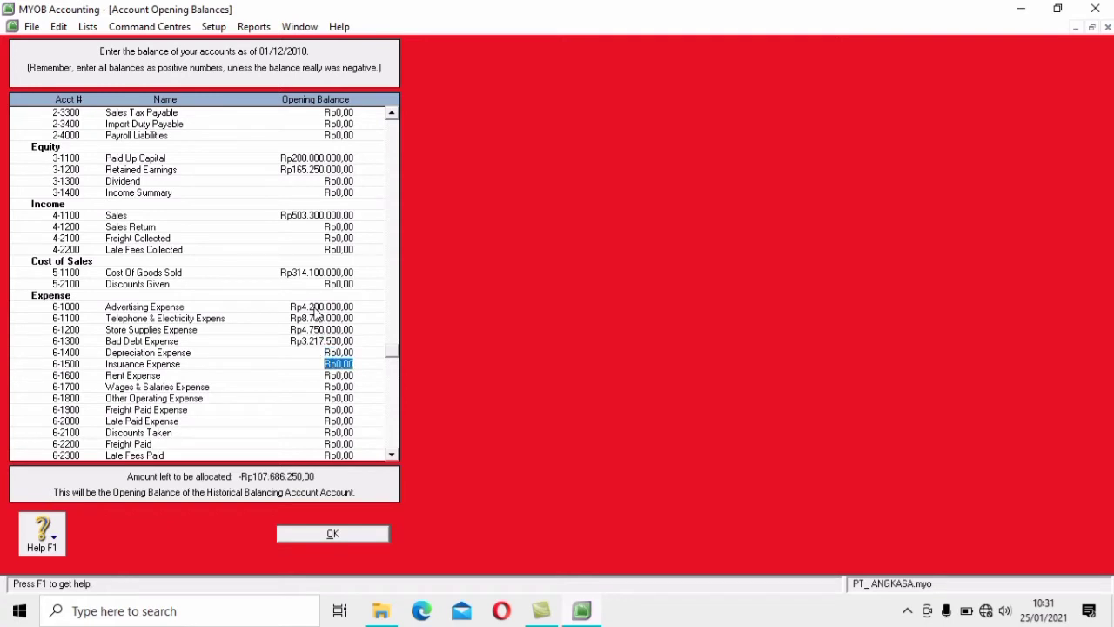
pyautogui.hotkey('shift', 'Tab')
pyautogui.write('14506250')
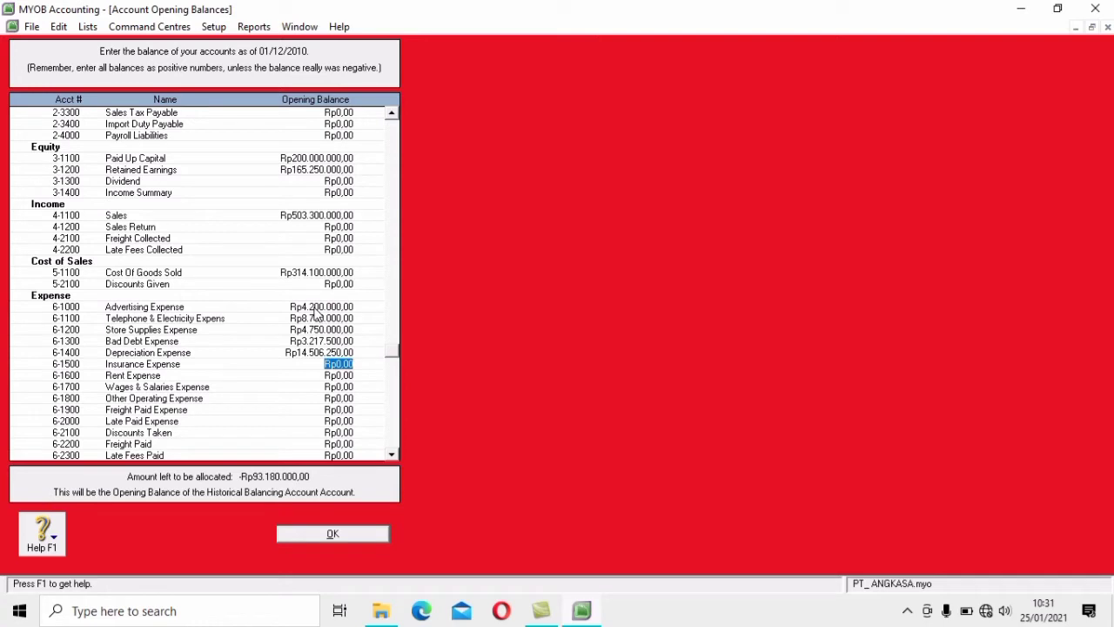
pyautogui.write('14300000')
pyautogui.press('Tab')
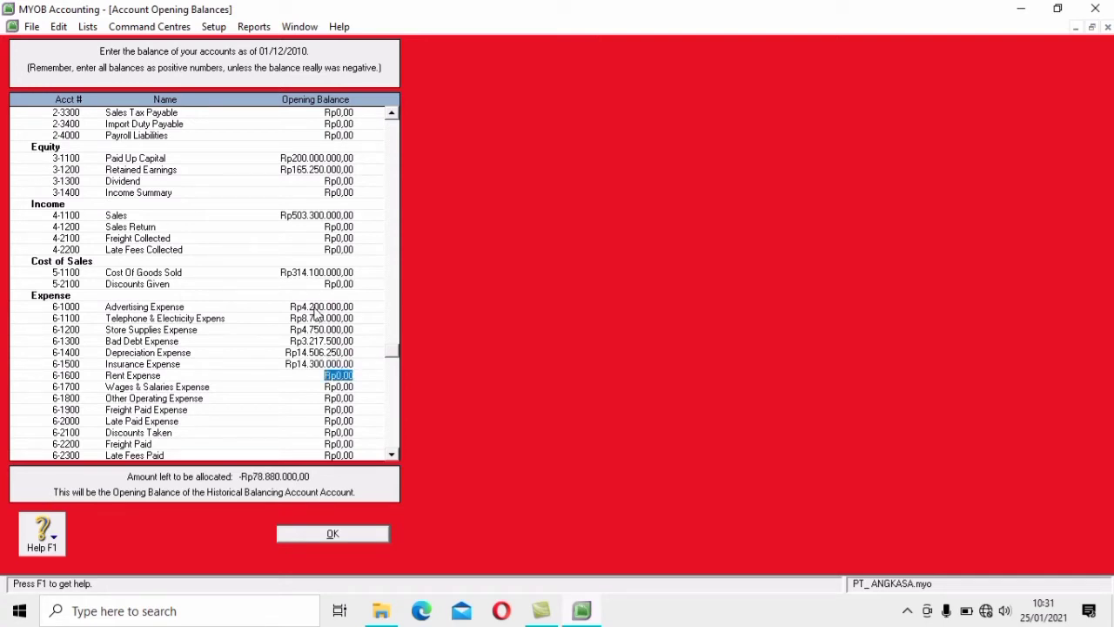
pyautogui.write('23300000')
pyautogui.press('Tab')
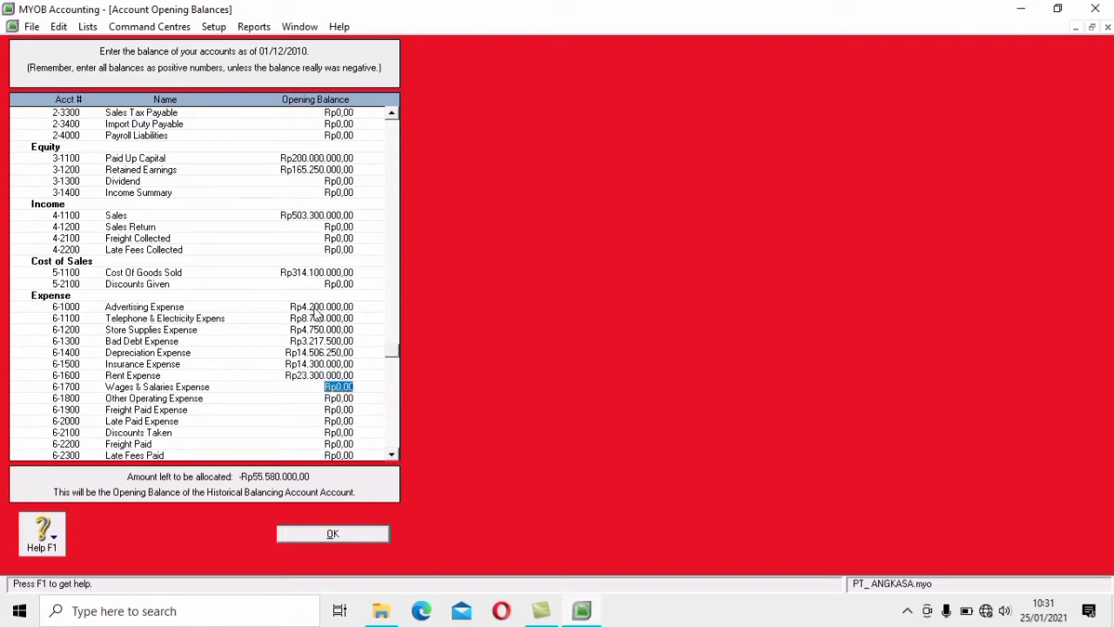
pyautogui.write('36.3')
pyautogui.write('00.000')
pyautogui.press('Tab')
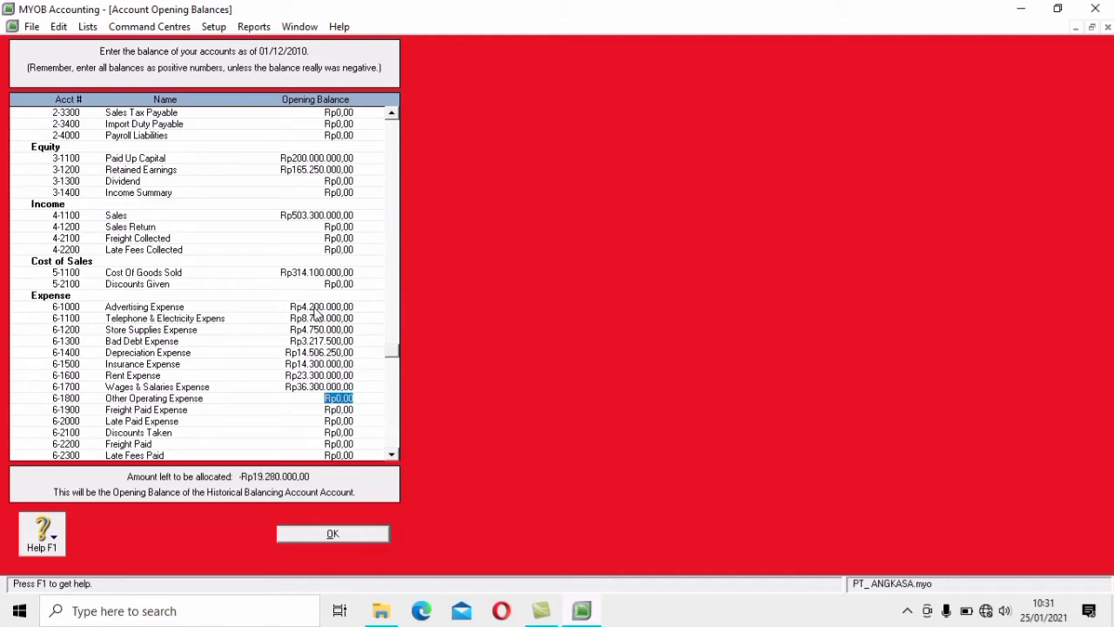
pyautogui.write('9.300.000')
pyautogui.press('Tab')
pyautogui.press('Tab')
pyautogui.press('Tab')
pyautogui.press('Tab')
pyautogui.press('Tab')
pyautogui.press('Tab')
pyautogui.press('Tab')
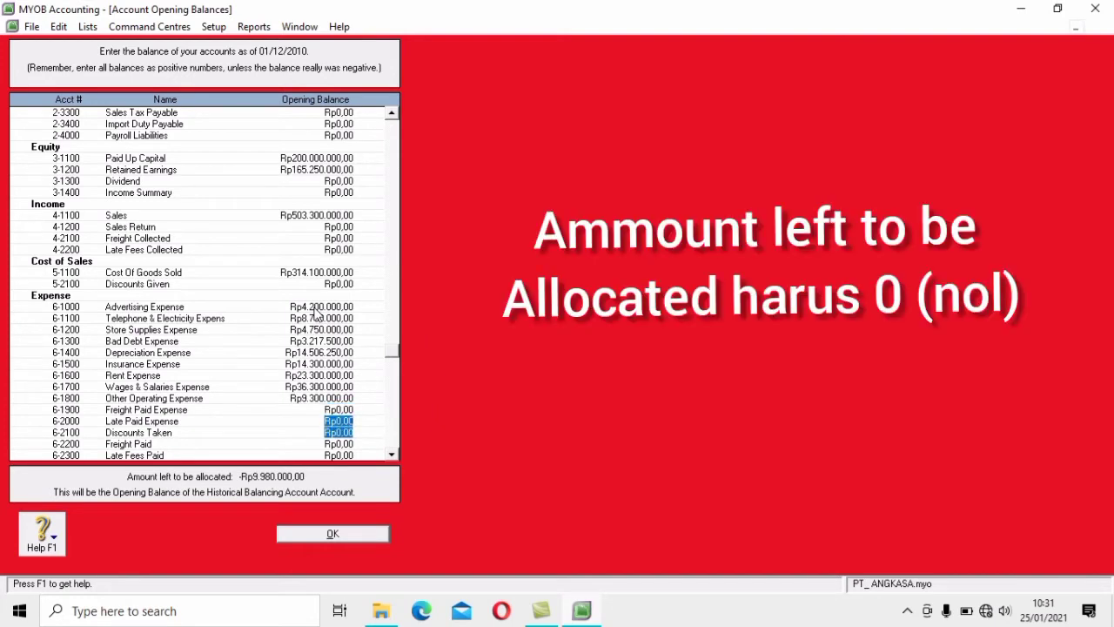
# Enter Interest Revenue Rp6.100.000, Interest Expense Rp9.480.000 and Bank Service Charge Rp6.600.000
pyautogui.press('Tab')
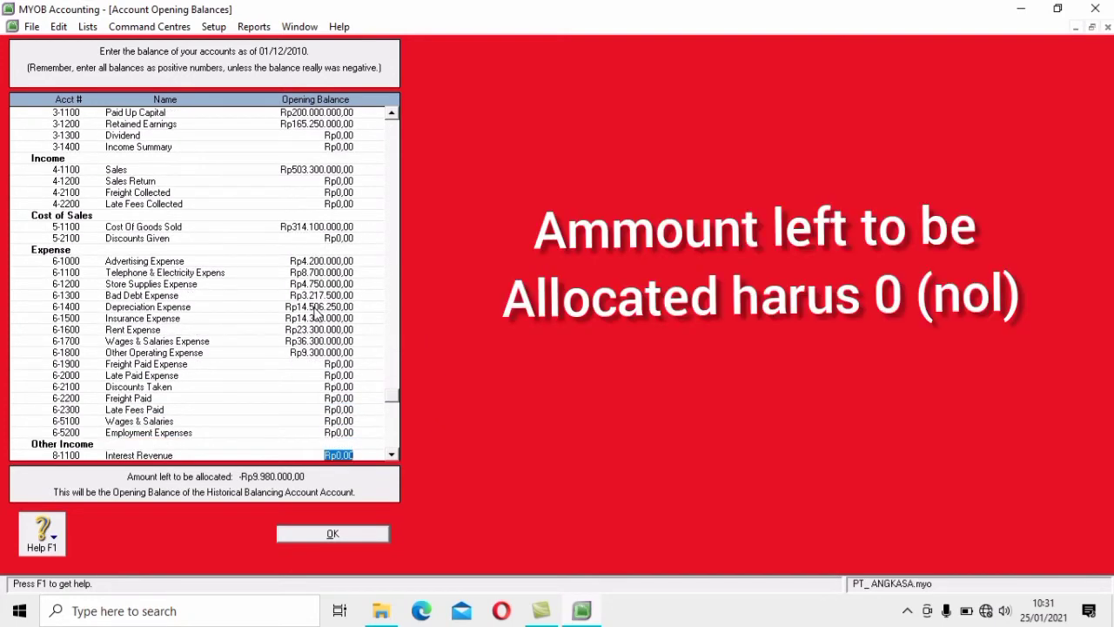
pyautogui.press('Tab')
pyautogui.hotkey('shift', 'Tab')
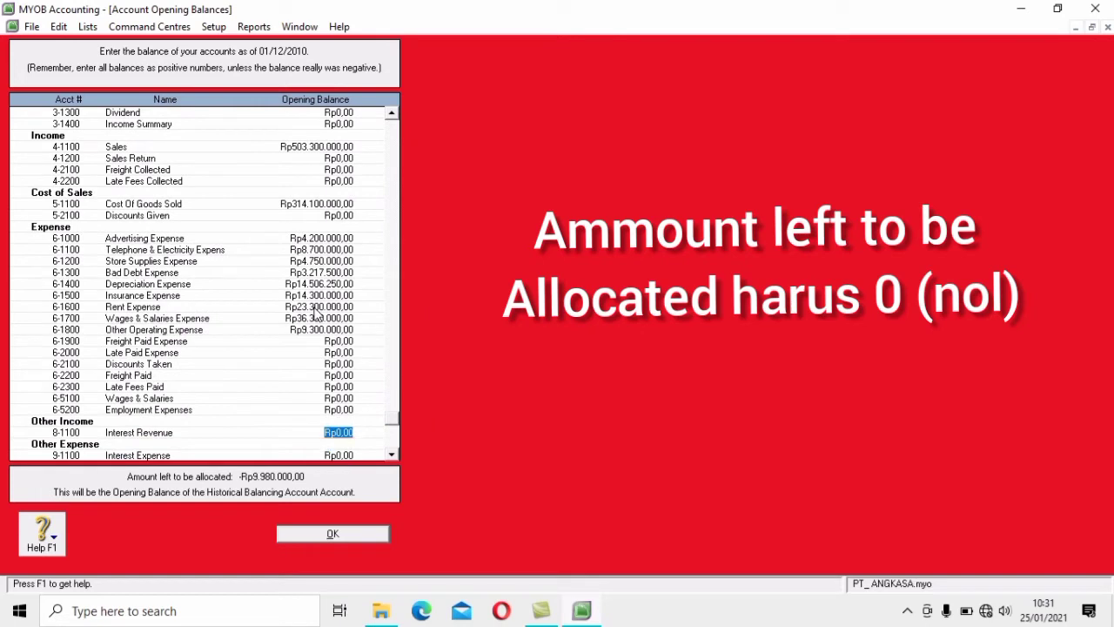
pyautogui.write('6100000')
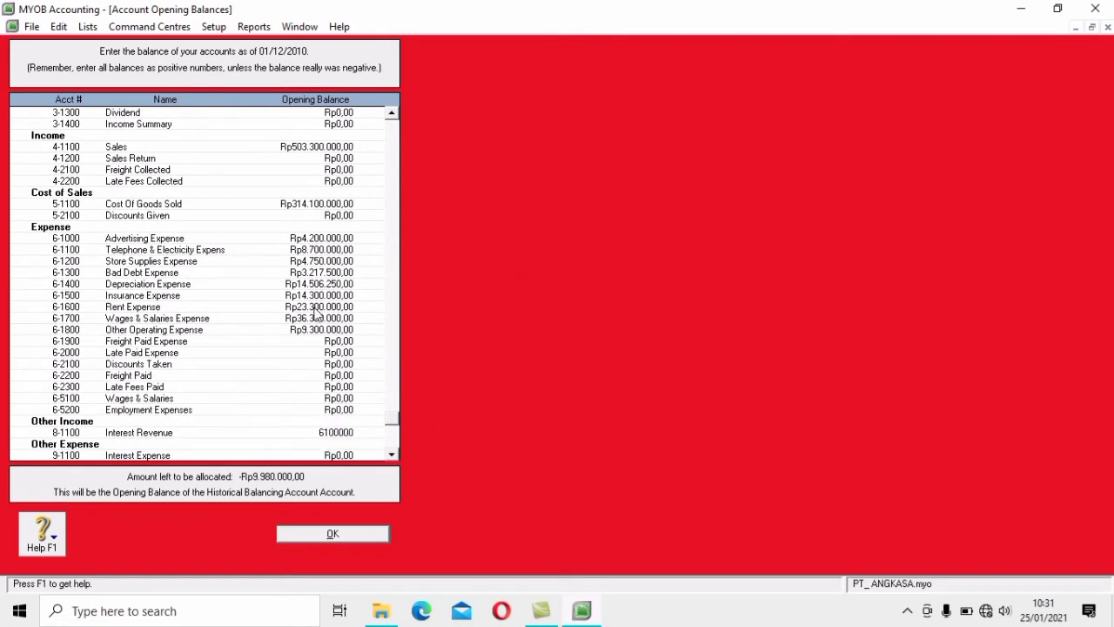
pyautogui.press('Tab')
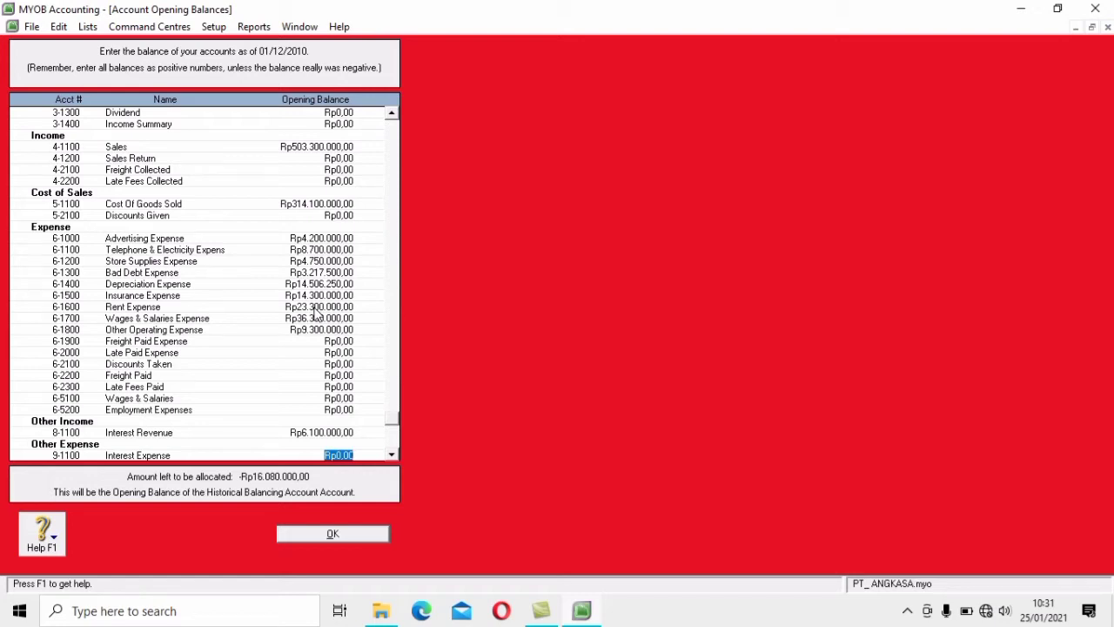
pyautogui.write('9.')
pyautogui.write('4')
pyautogui.write('80.000')
pyautogui.press('Tab')
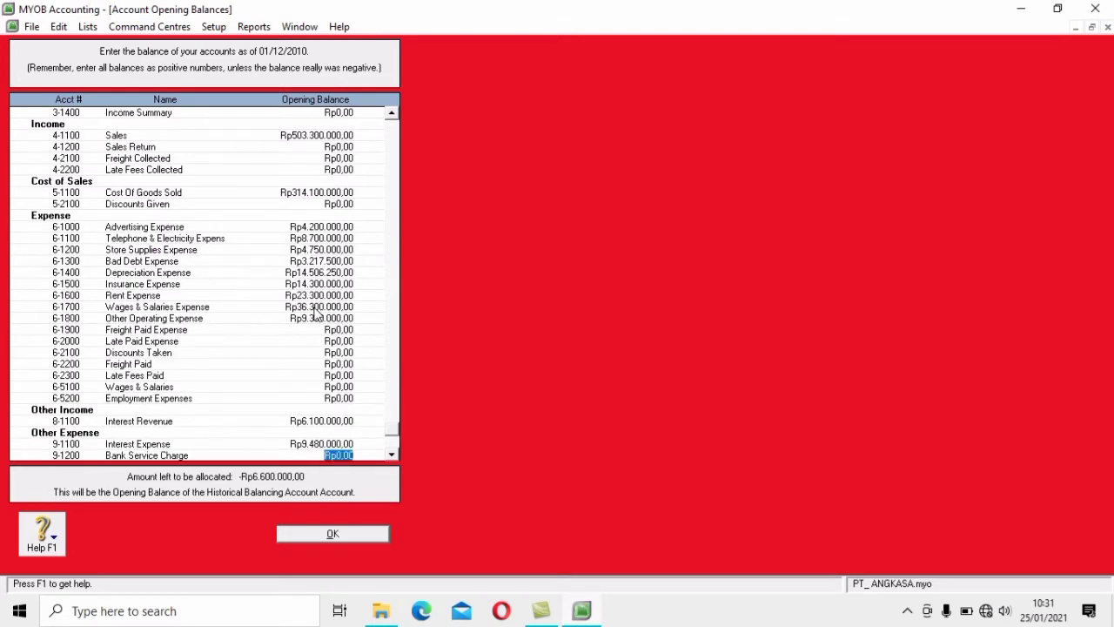
pyautogui.write('6600000')
pyautogui.press('Tab')
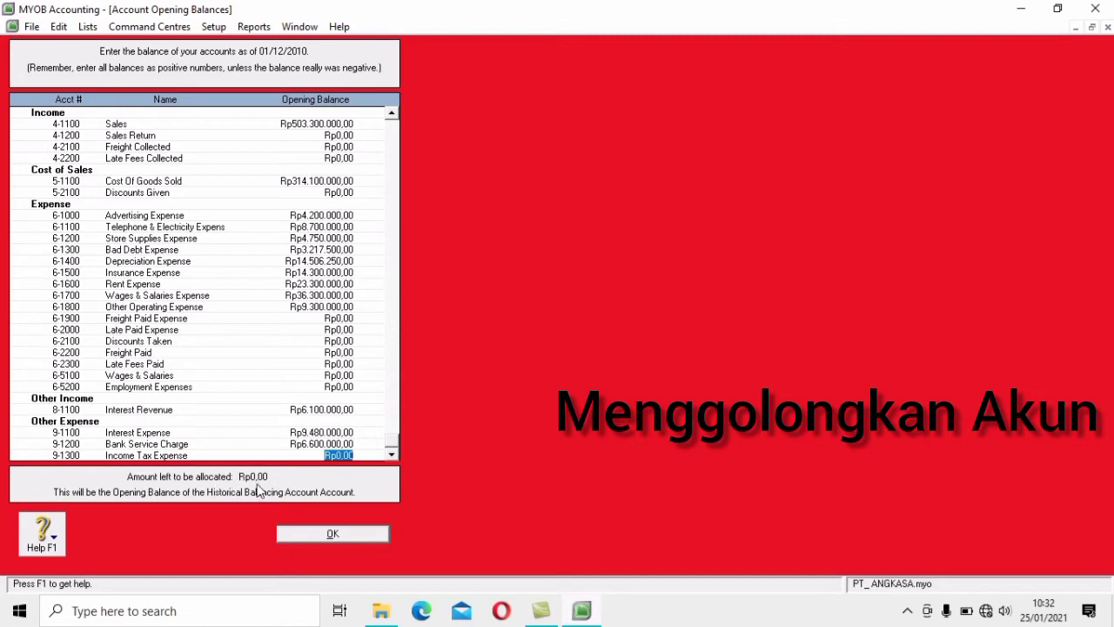
# Confirm the opening balances and view the Accounts List filtered to asset accounts
pyautogui.click(376, 537)
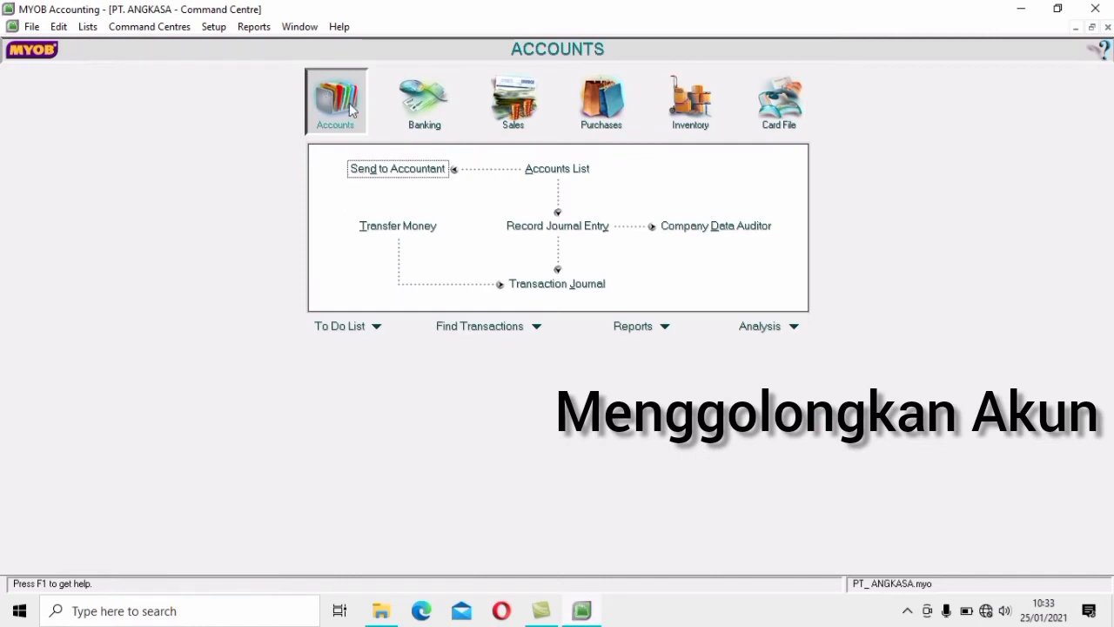
pyautogui.click(582, 169)
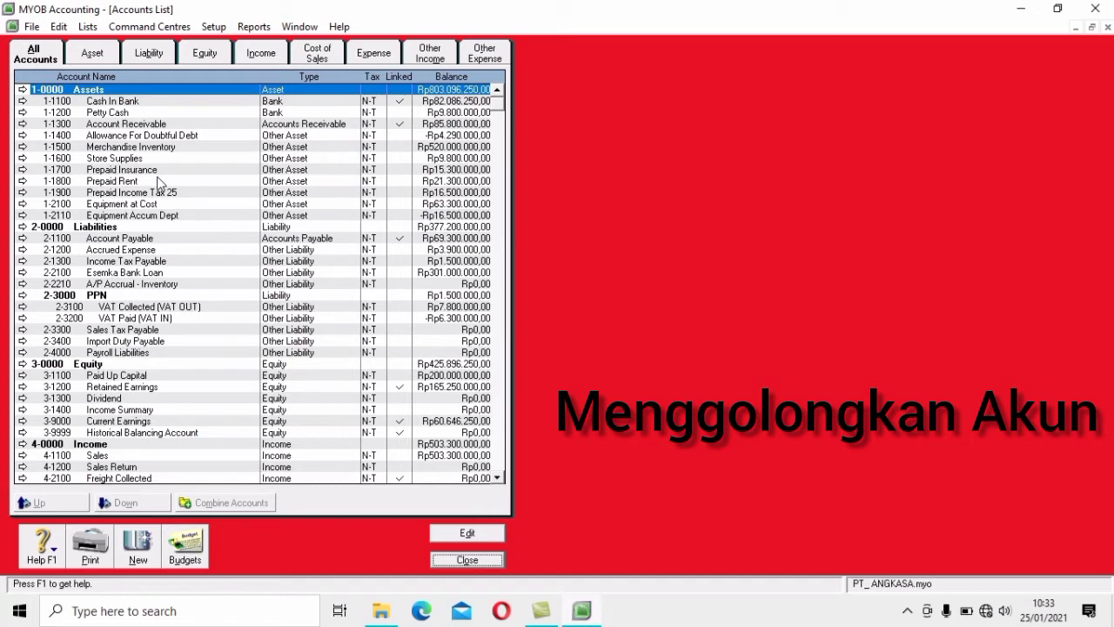
pyautogui.click(92, 54)
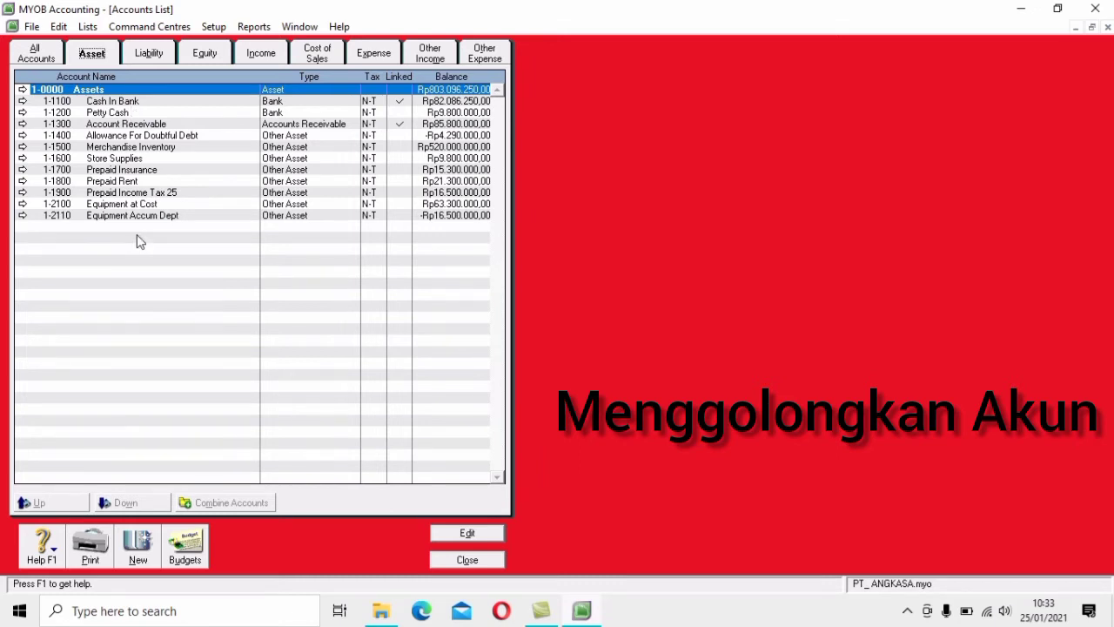
# Create header asset account 1-1000 named 'AKTIVA LANCAR'
pyautogui.click(139, 548)
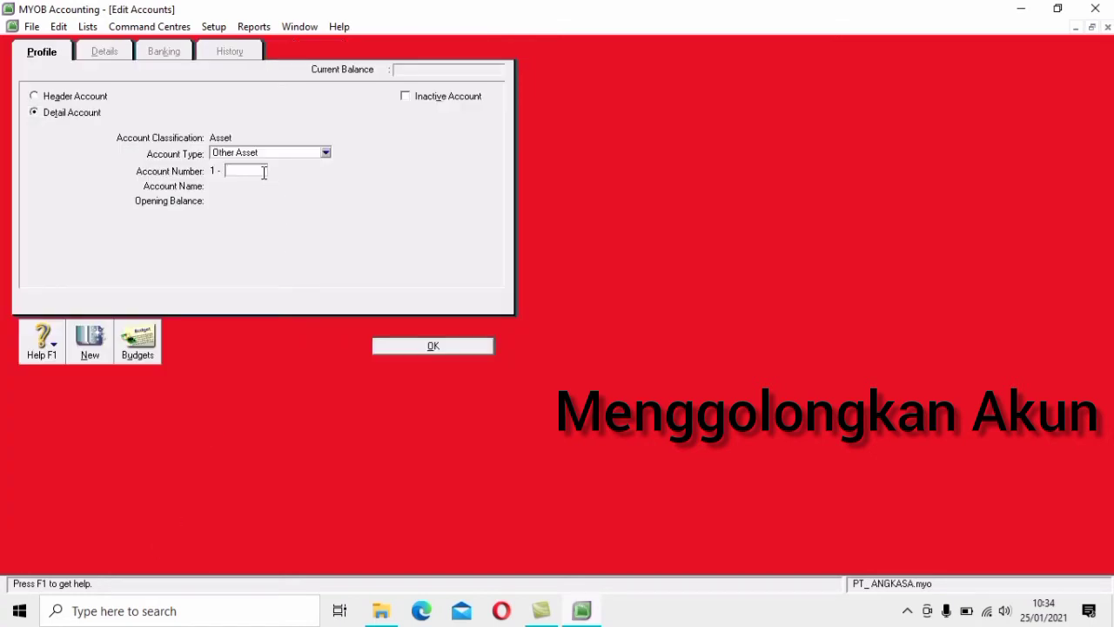
pyautogui.write('1000')
pyautogui.press('Tab')
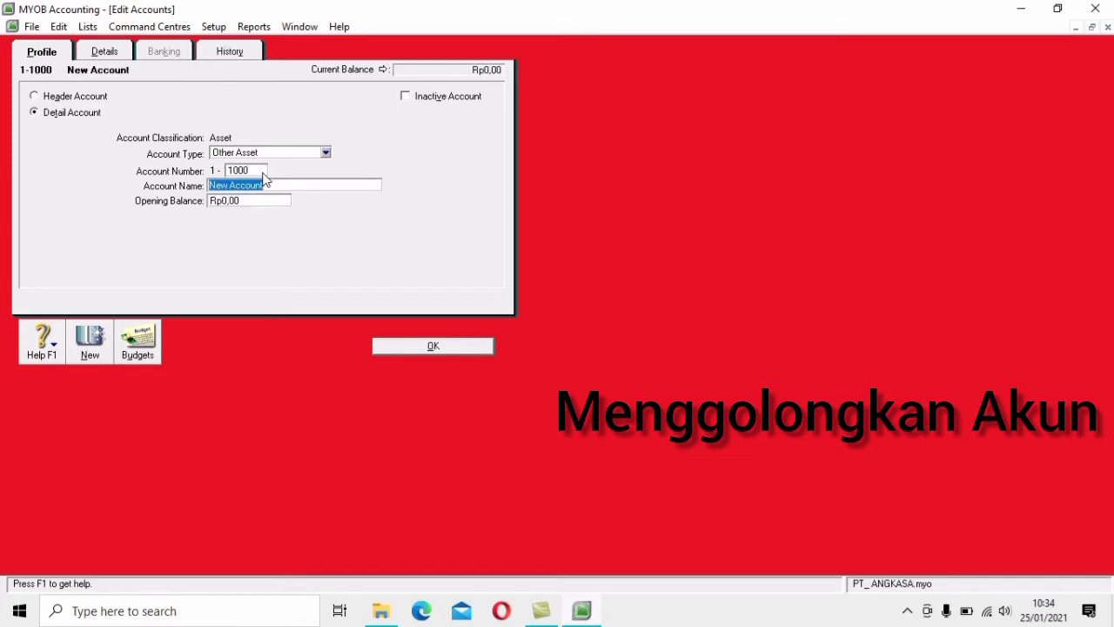
pyautogui.write('AKTIVA LANCAR')
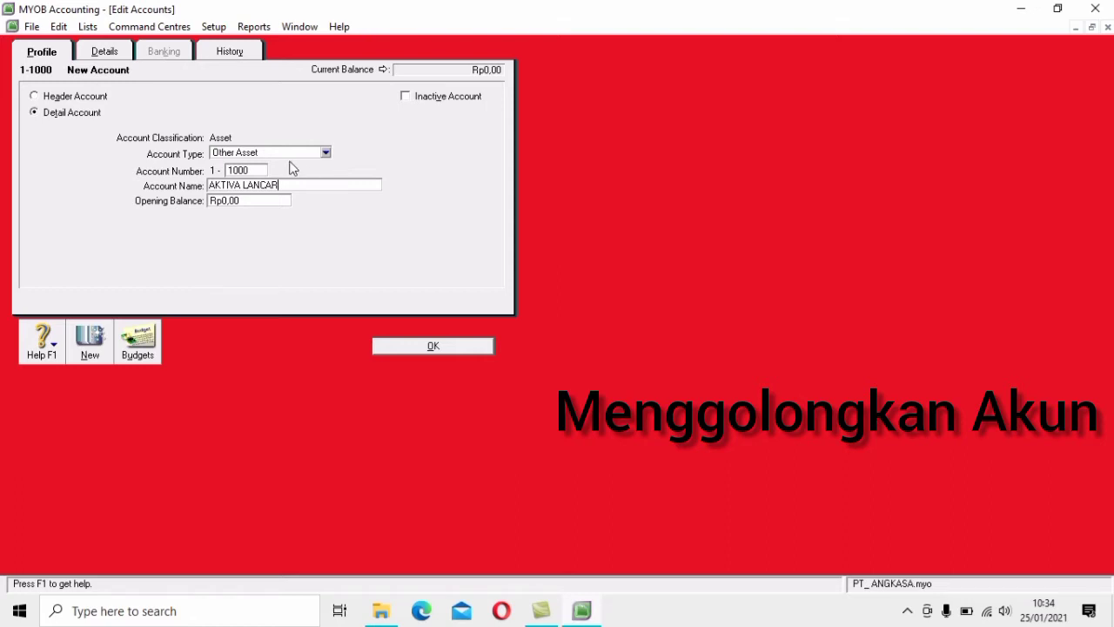
pyautogui.click(51, 100)
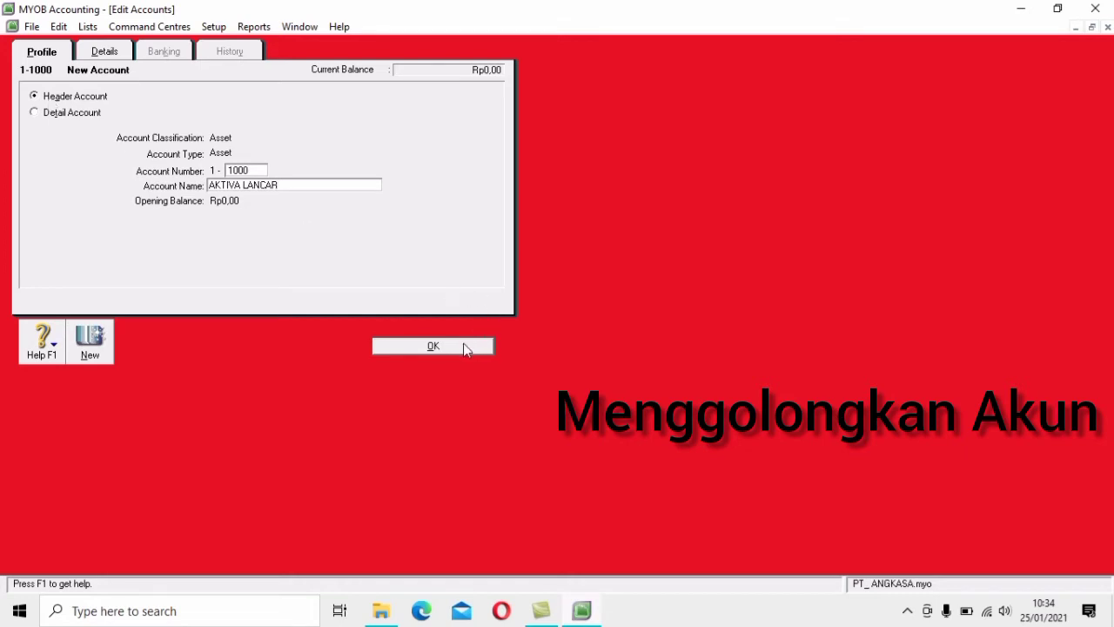
pyautogui.click(463, 347)
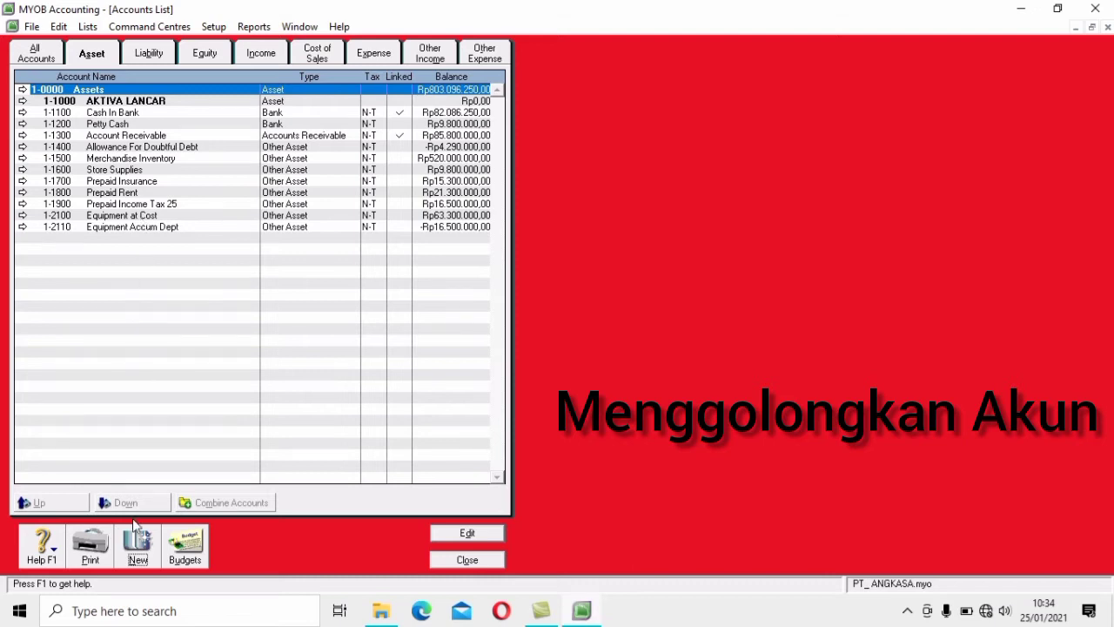
# Create header asset account 1-2000 named AKTIVA TETAP
pyautogui.click(137, 548)
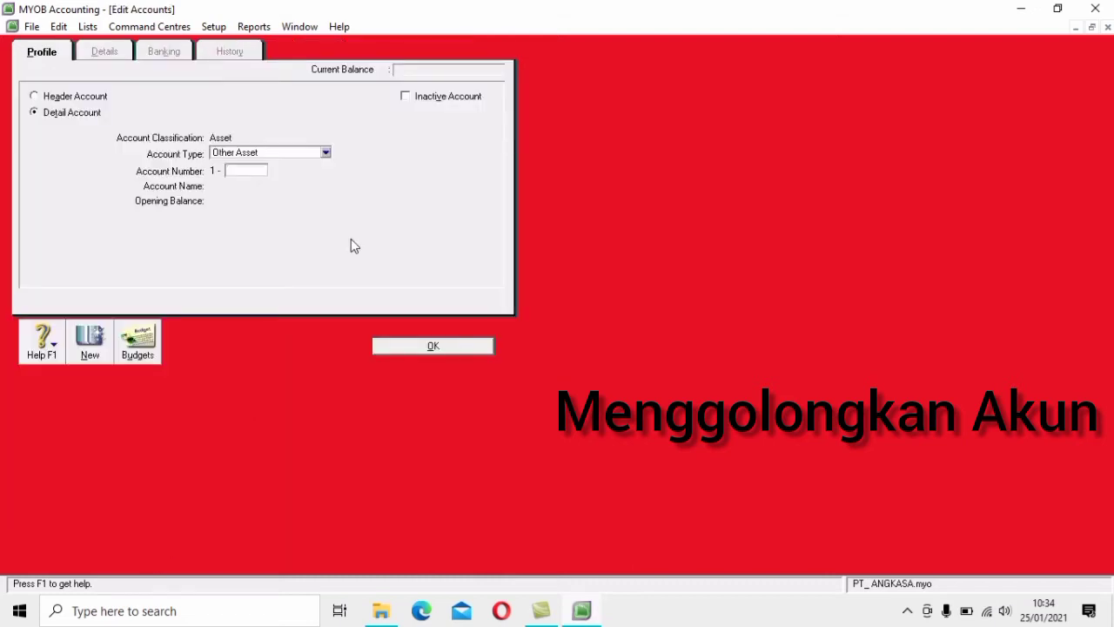
pyautogui.write('2000')
pyautogui.press('Tab')
pyautogui.write('A')
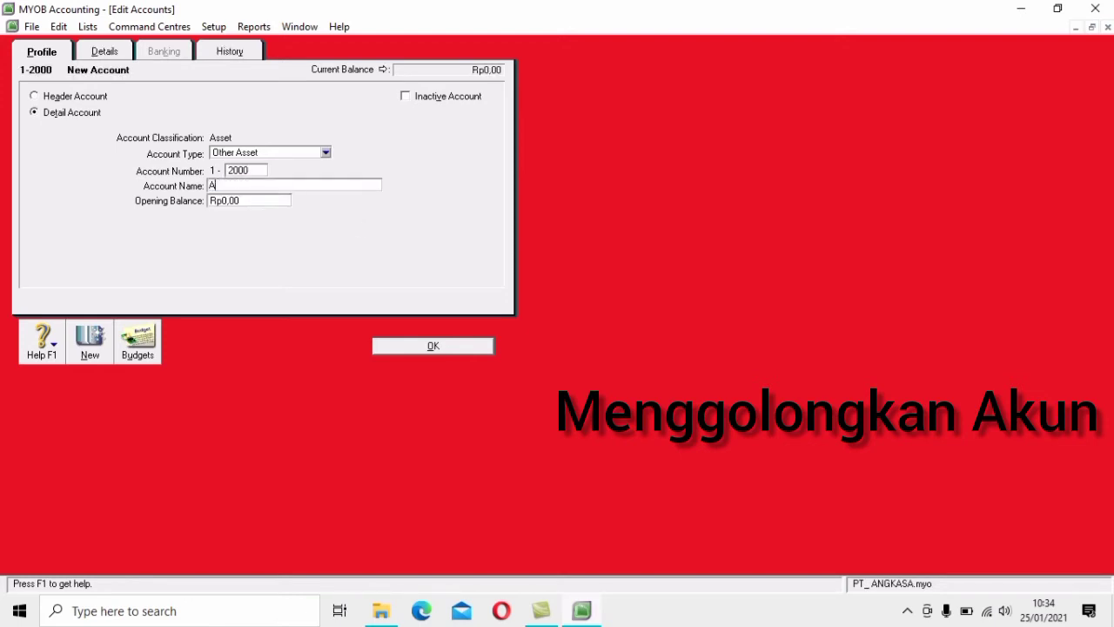
pyautogui.write('KTIVA TETAP')
pyautogui.click(101, 97)
pyautogui.click(429, 345)
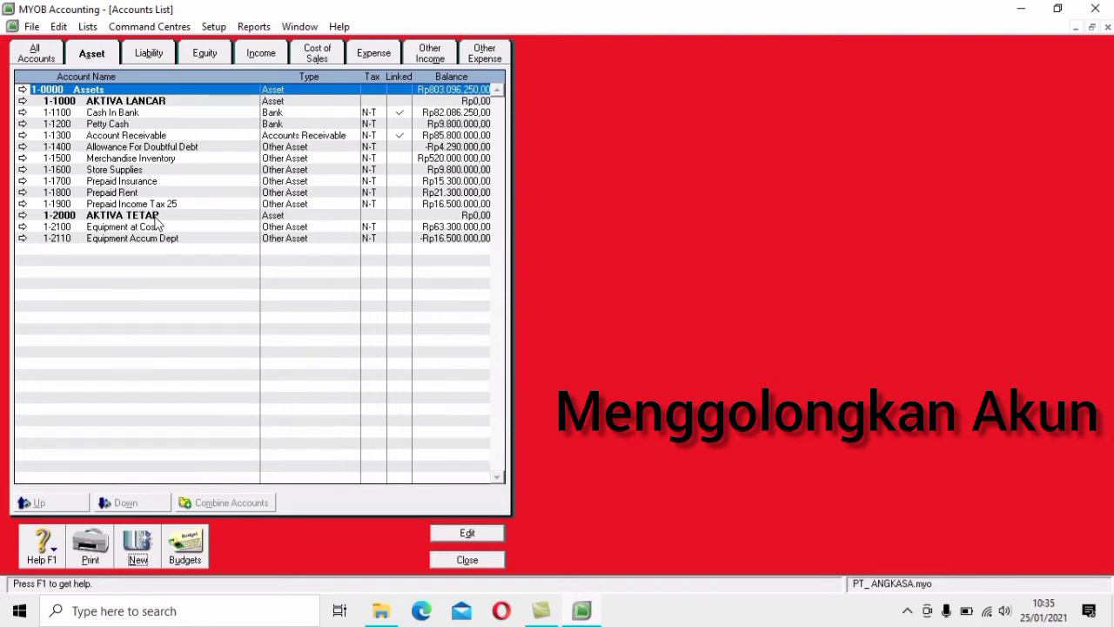
# Indent Cash In Bank, Petty Cash, Account Receivable, Allowance For Doubtful Debt and Merchandise Inventory under AKTIVA LANCAR
pyautogui.click(142, 114)
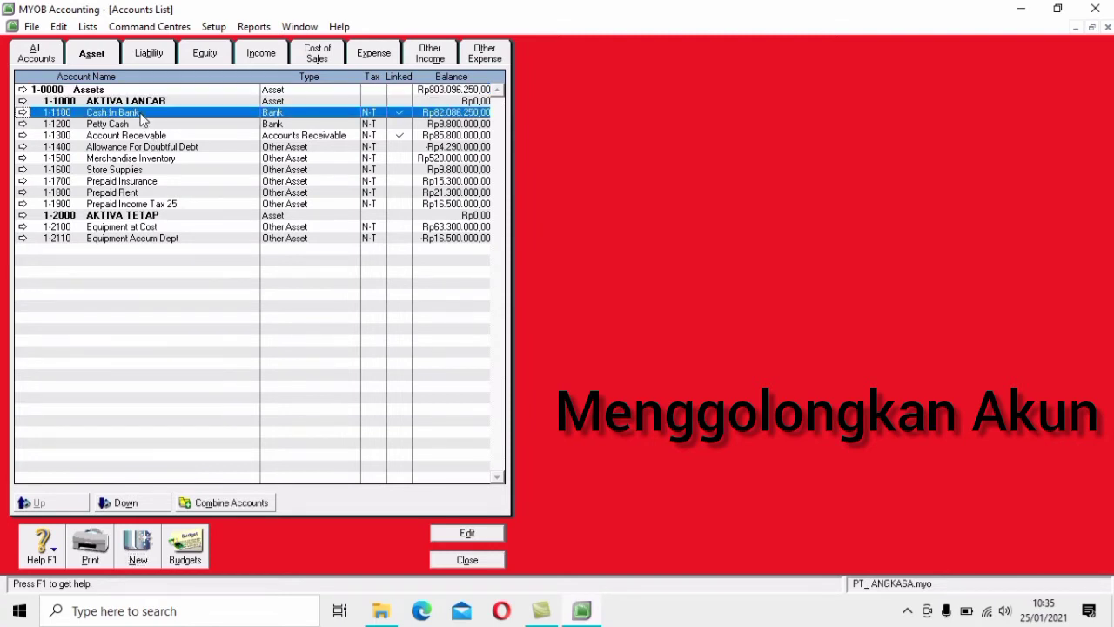
pyautogui.click(147, 505)
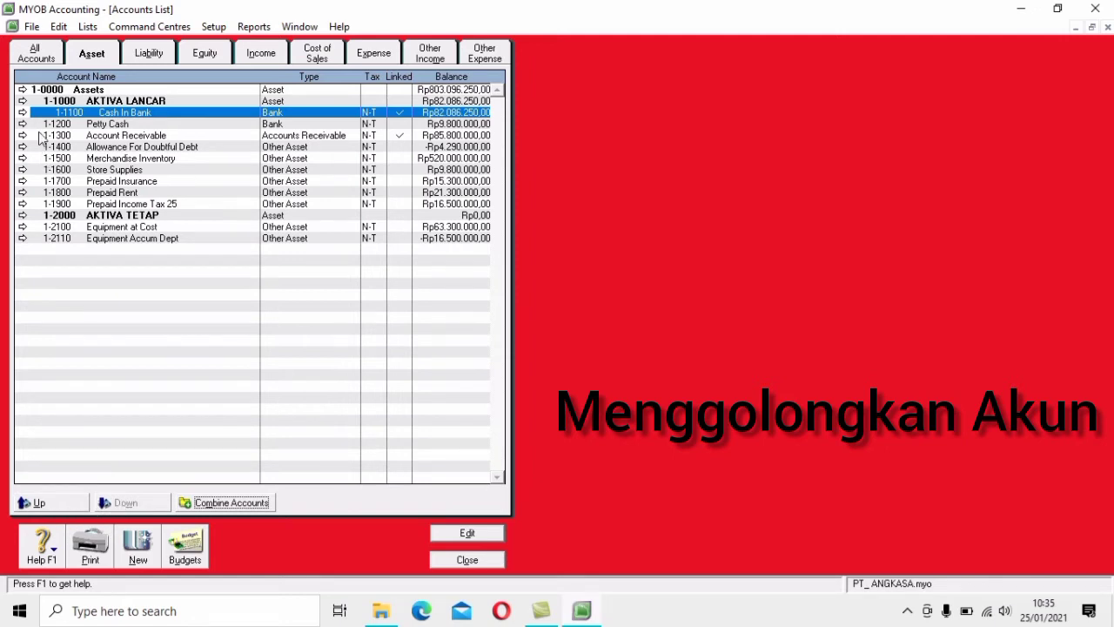
pyautogui.click(39, 505)
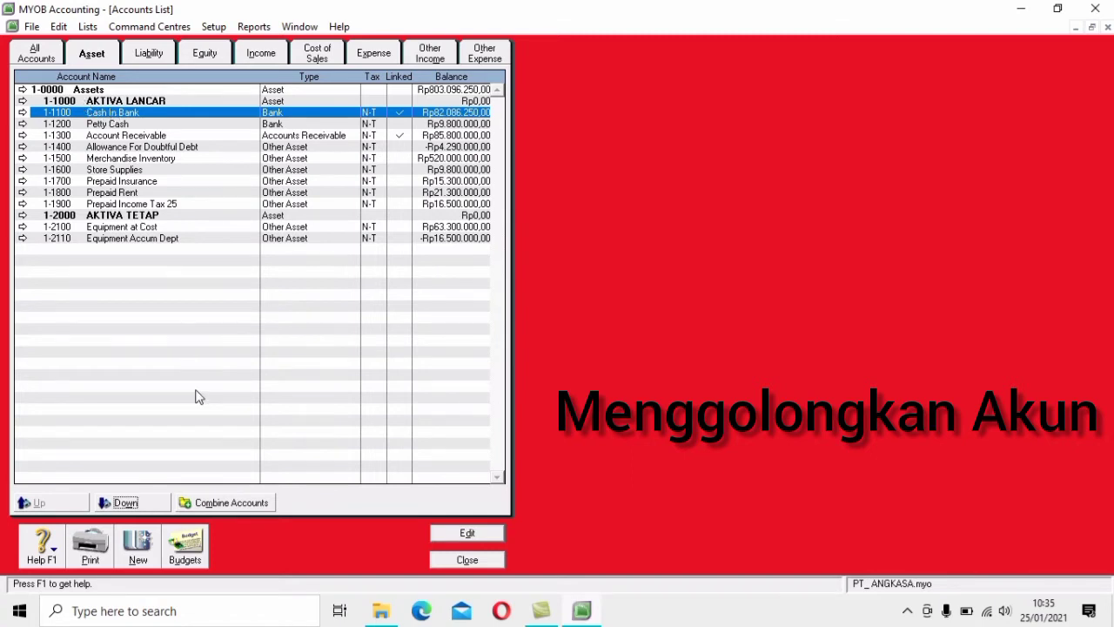
pyautogui.click(143, 505)
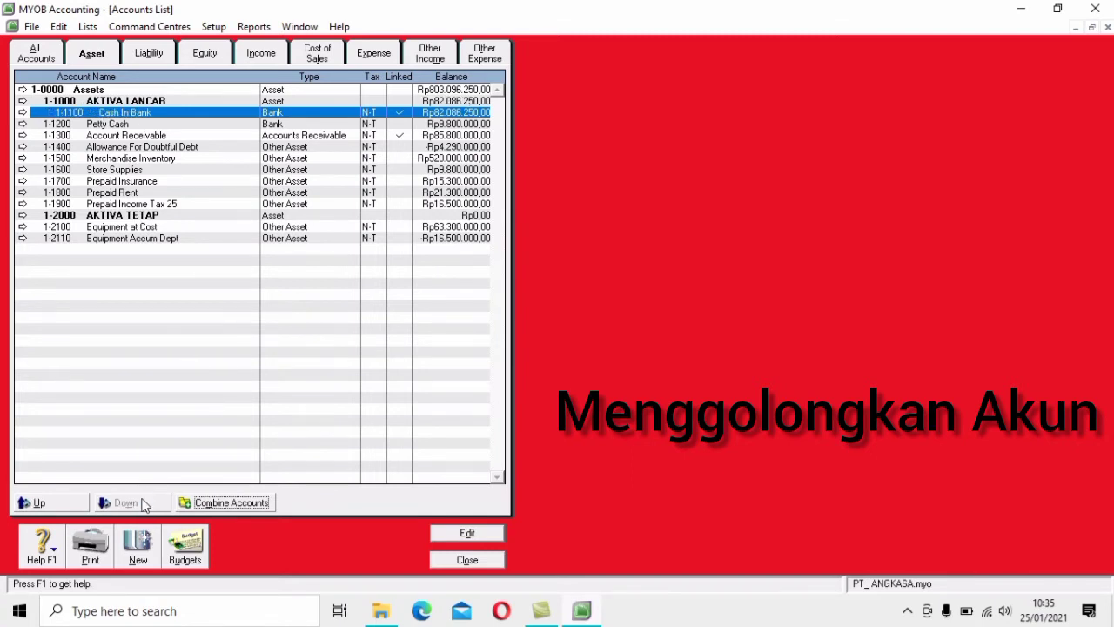
pyautogui.click(138, 125)
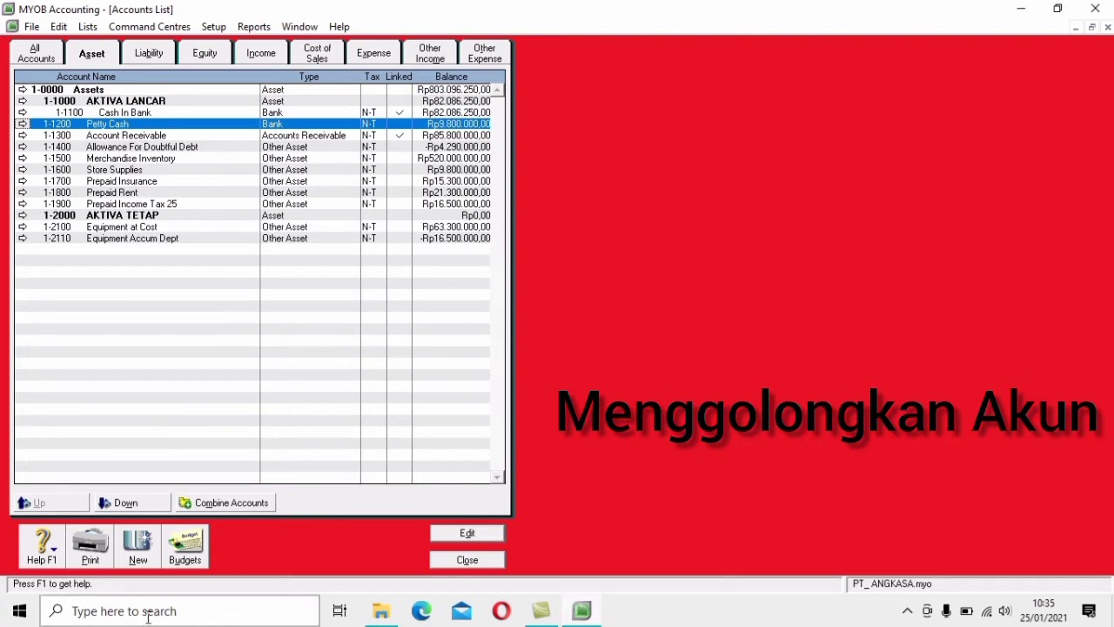
pyautogui.click(142, 502)
pyautogui.click(143, 137)
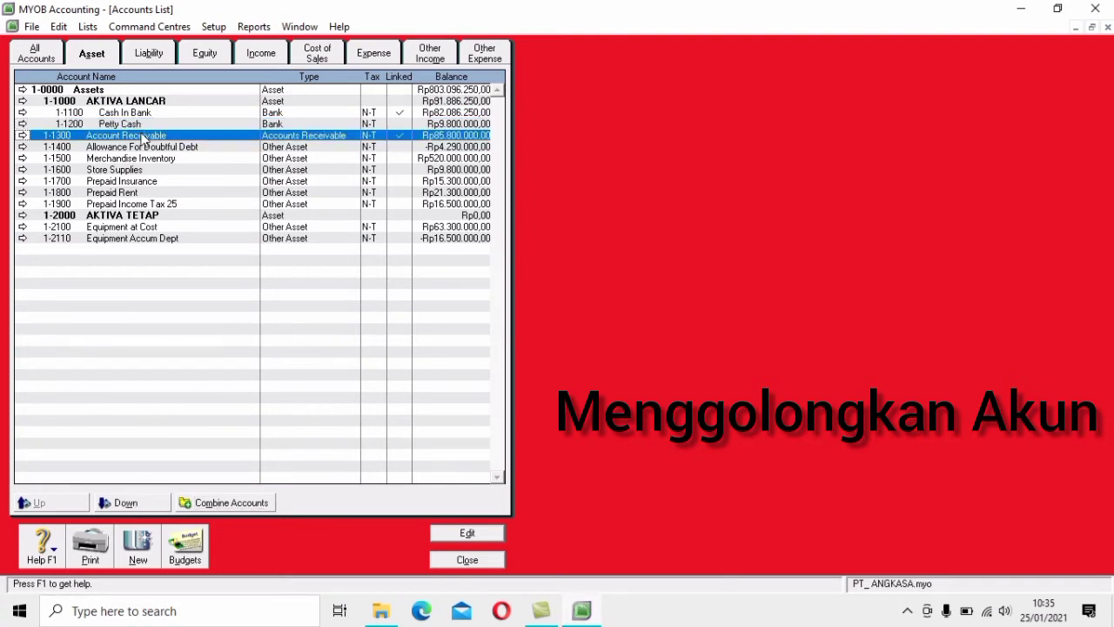
pyautogui.click(139, 503)
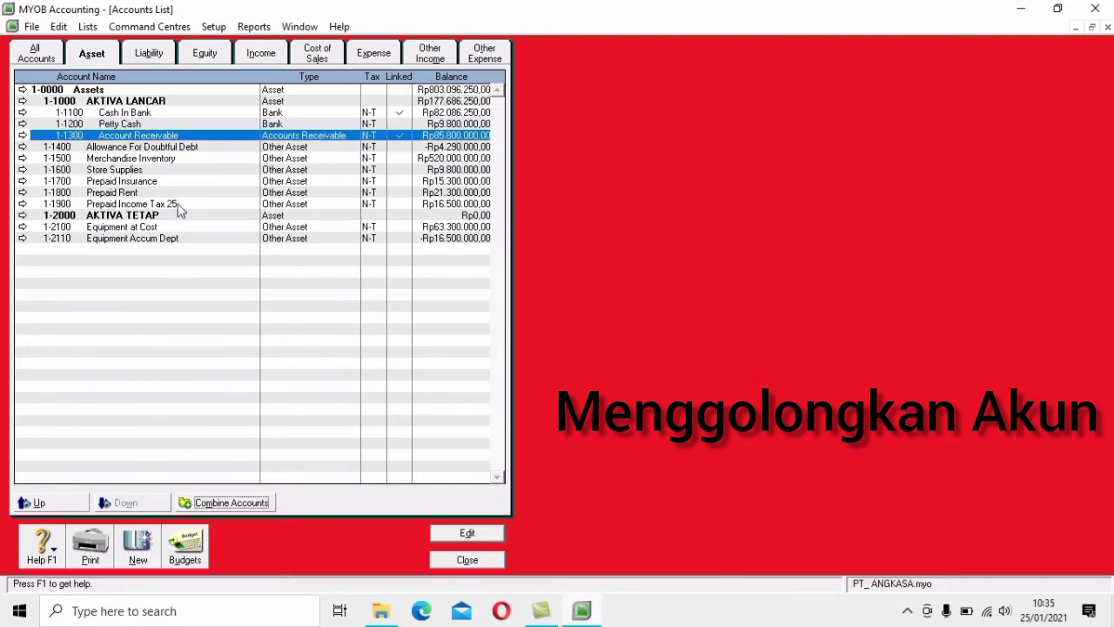
pyautogui.click(181, 150)
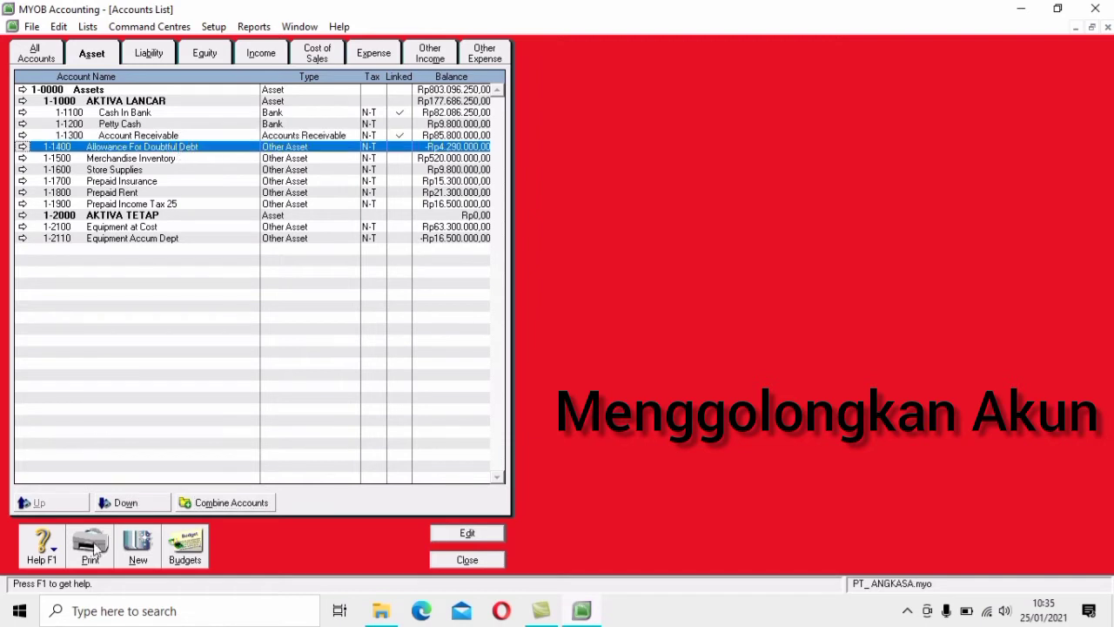
pyautogui.click(129, 505)
pyautogui.click(150, 160)
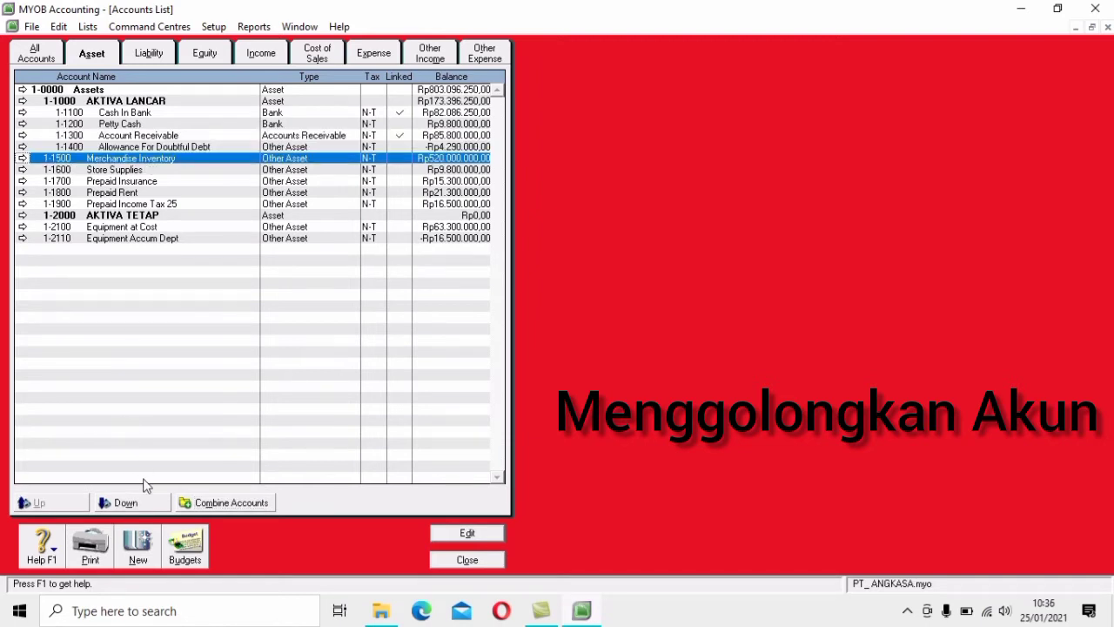
pyautogui.click(146, 504)
# Indent Store Supplies and the prepaid accounts under AKTIVA LANCAR, and Equipment under AKTIVA TETAP
pyautogui.click(110, 170)
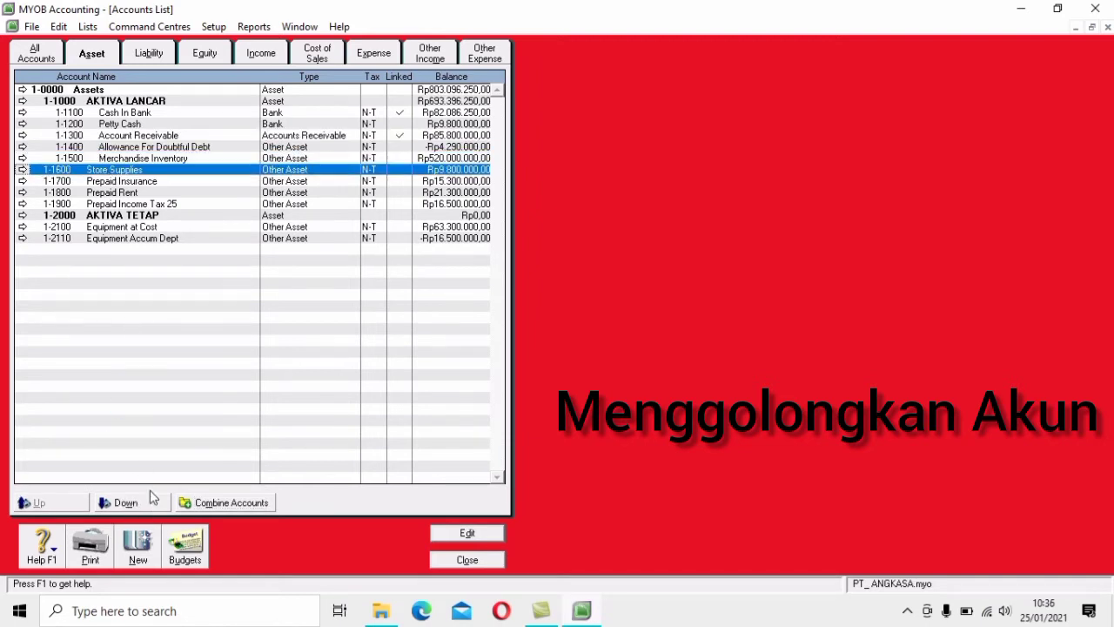
pyautogui.click(152, 507)
pyautogui.click(119, 181)
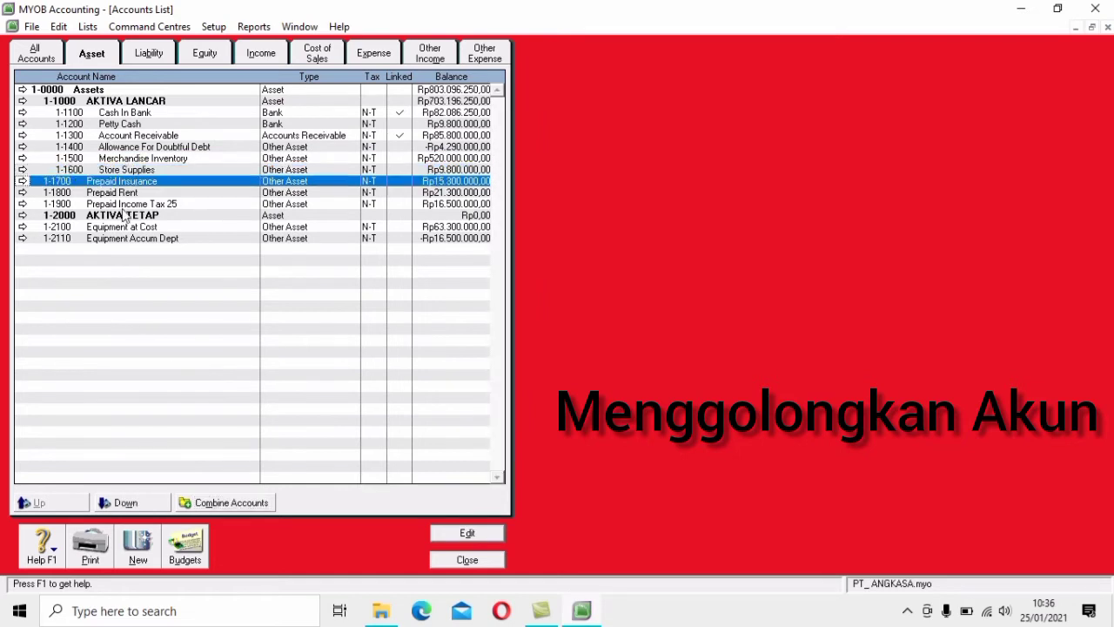
pyautogui.click(131, 503)
pyautogui.click(120, 193)
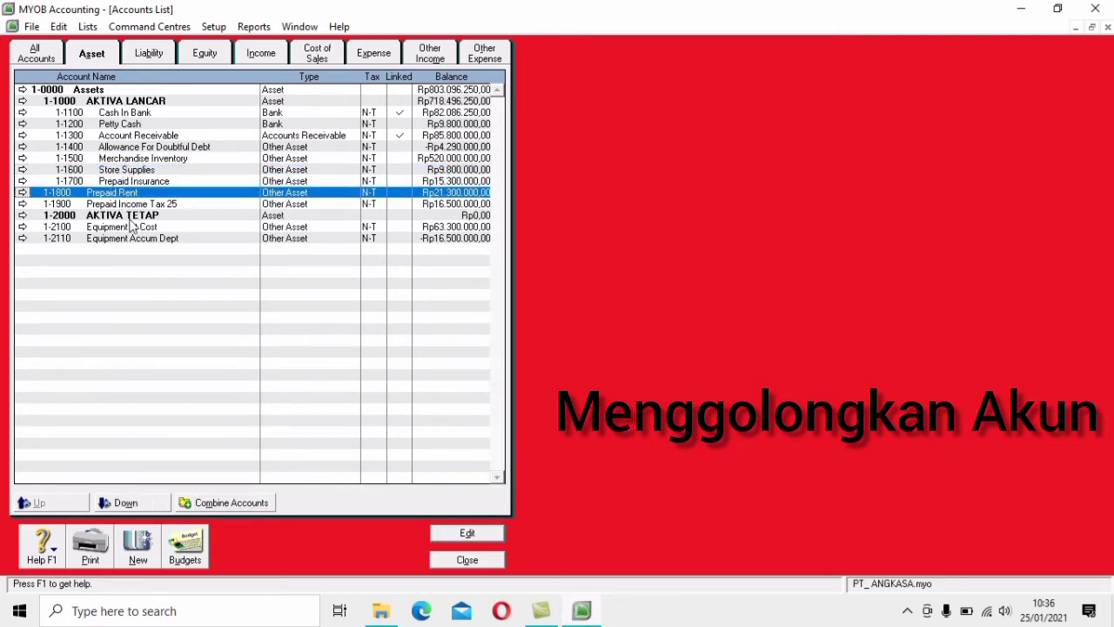
pyautogui.click(143, 502)
pyautogui.click(155, 206)
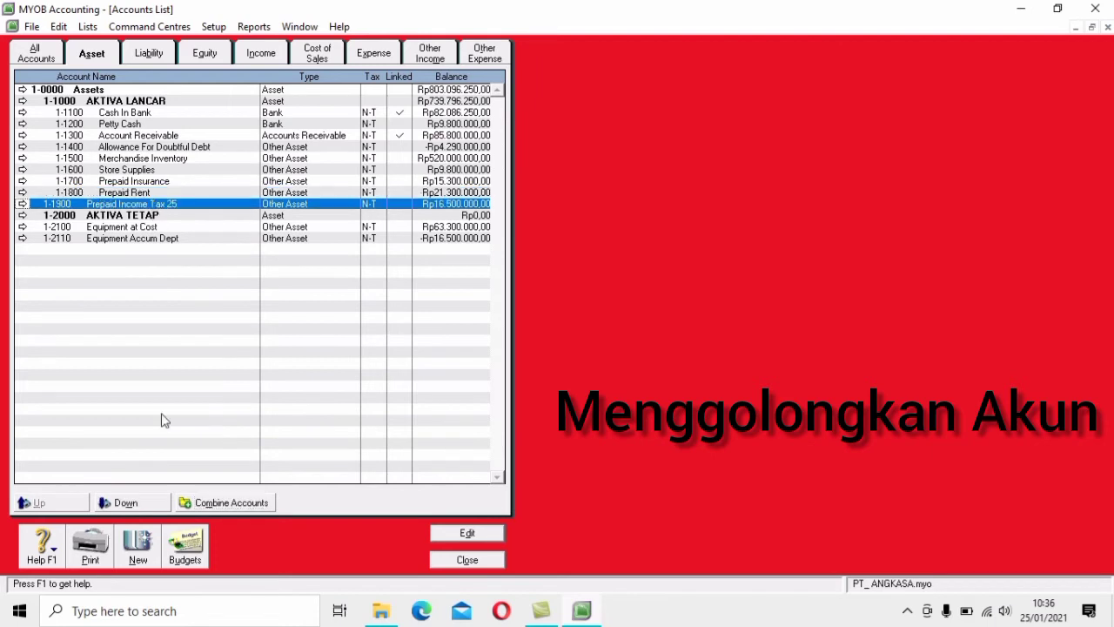
pyautogui.click(144, 503)
pyautogui.click(148, 228)
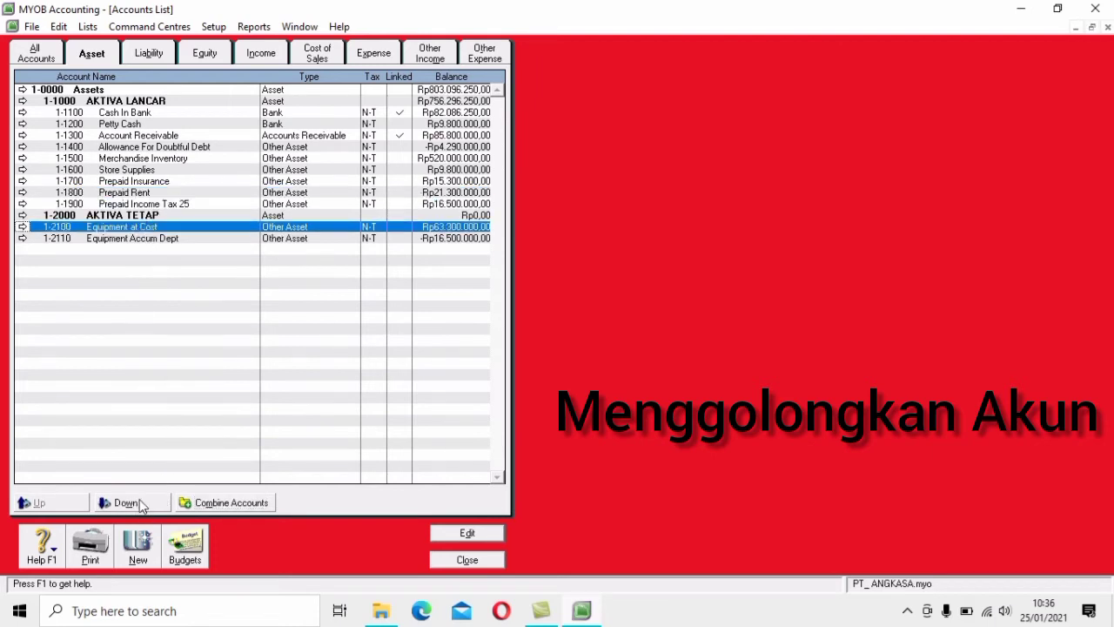
pyautogui.click(142, 505)
pyautogui.click(156, 239)
pyautogui.click(142, 502)
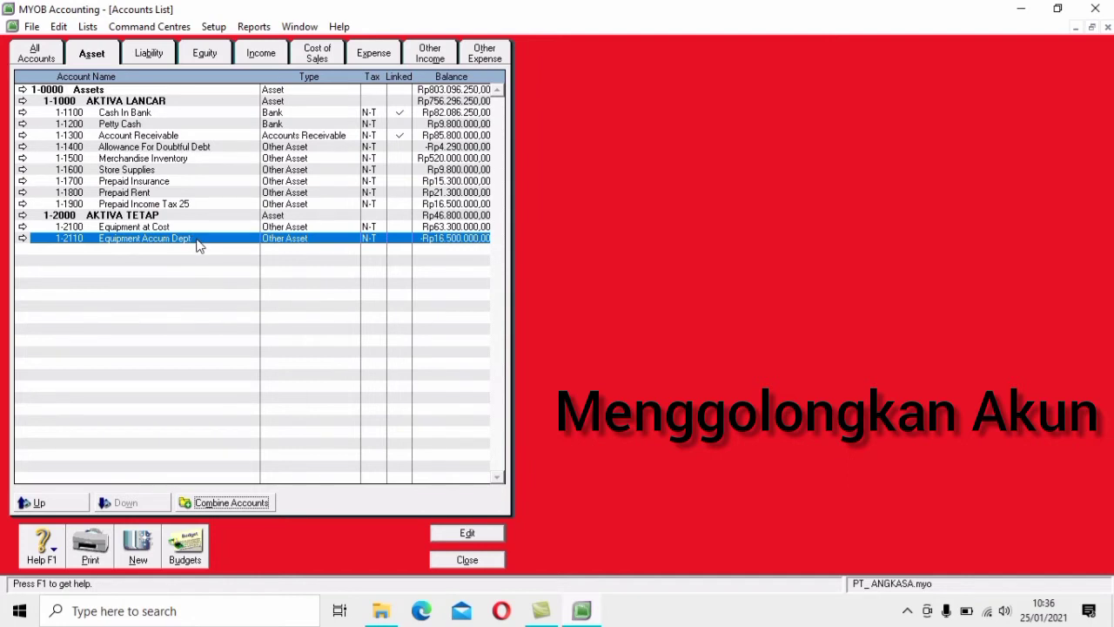
# Delete the Import Duty Payable and Payroll Liabilities accounts from the liability list
pyautogui.click(161, 54)
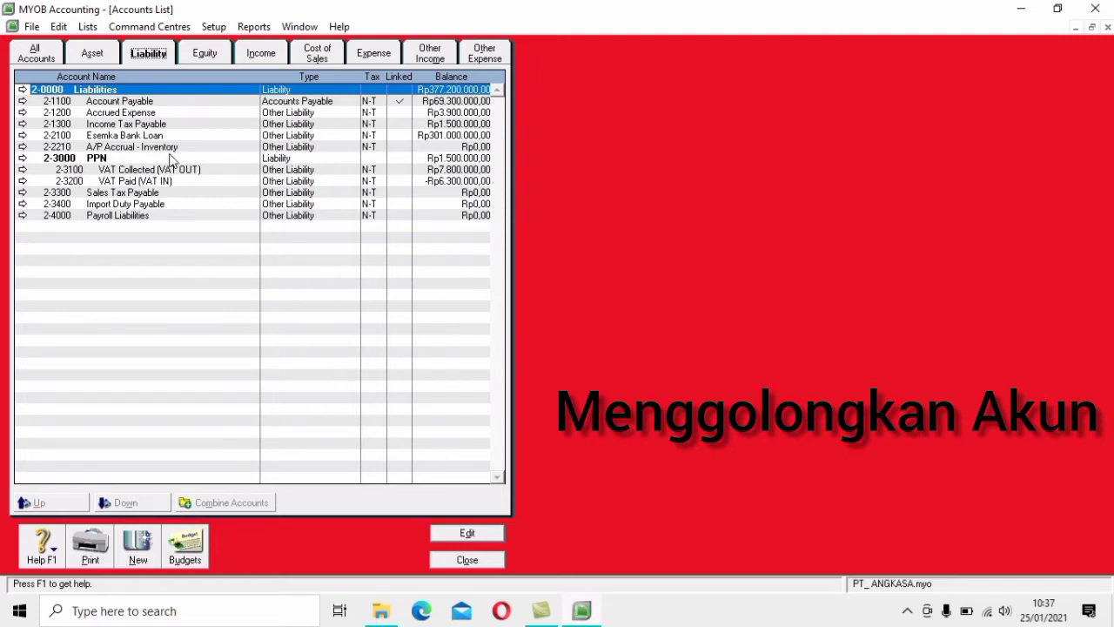
pyautogui.doubleClick(165, 203)
pyautogui.click(59, 26)
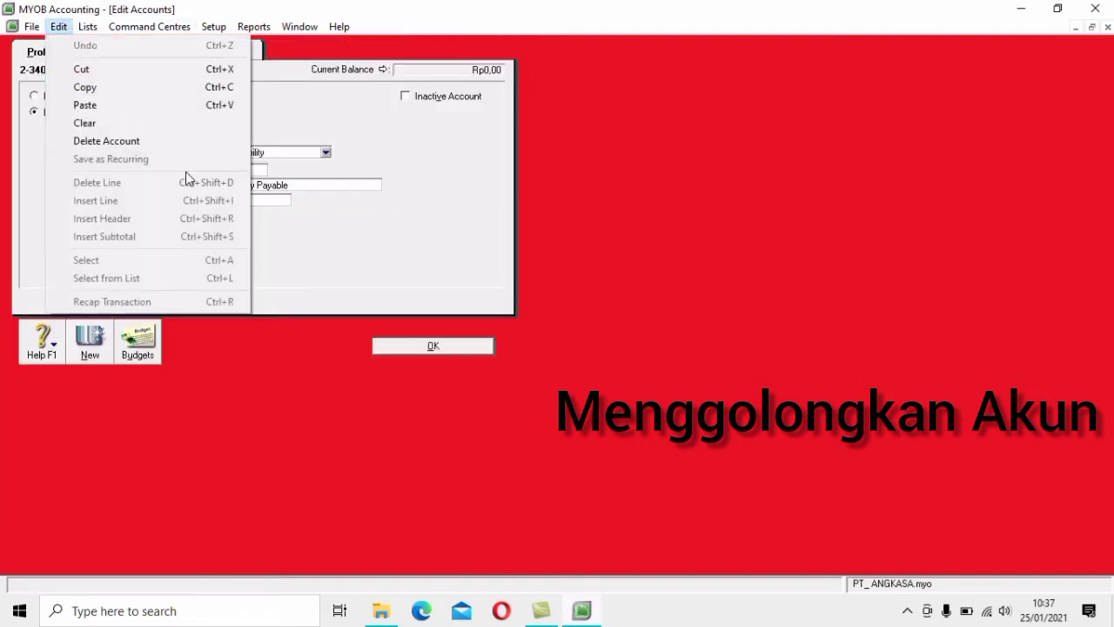
pyautogui.click(179, 143)
pyautogui.doubleClick(125, 200)
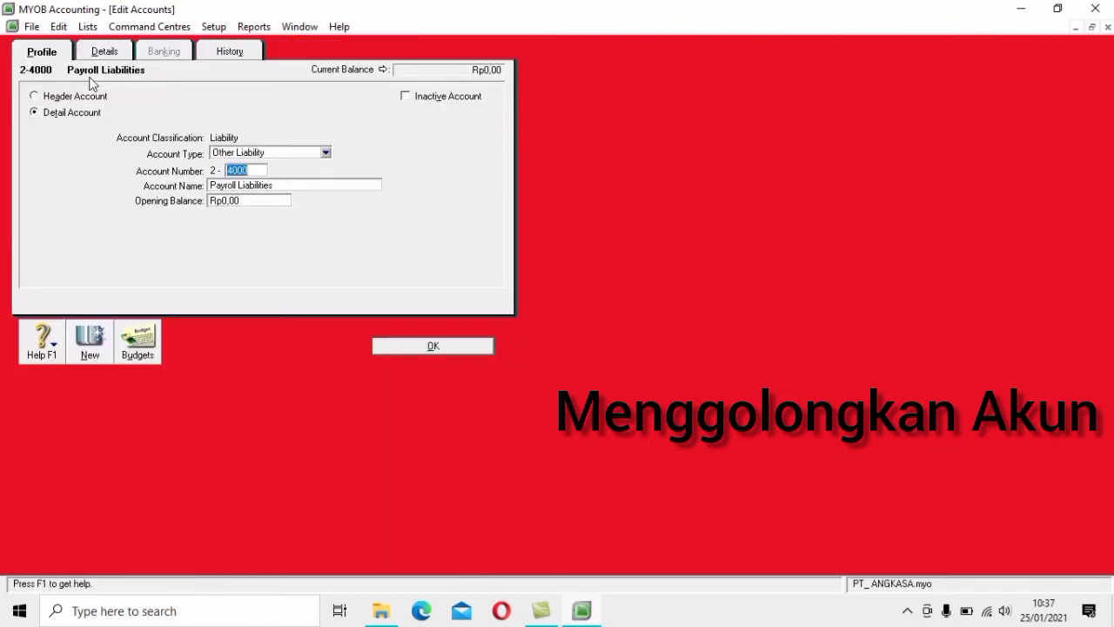
pyautogui.click(58, 26)
pyautogui.click(145, 141)
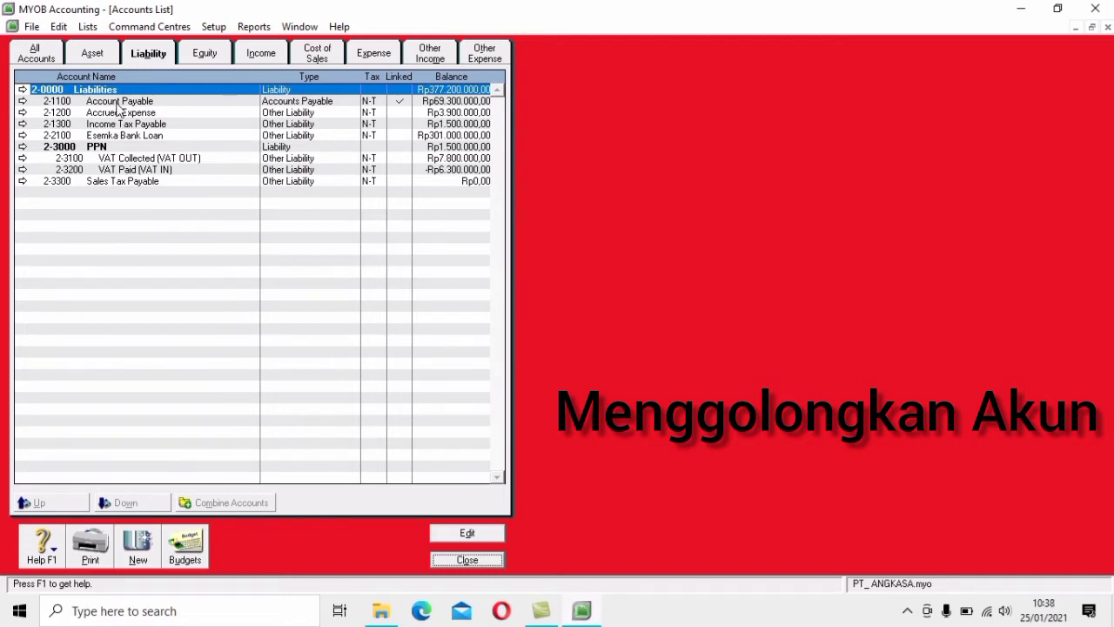
# Add header liability account 2-1000 UTANG LANCAR
pyautogui.click(143, 552)
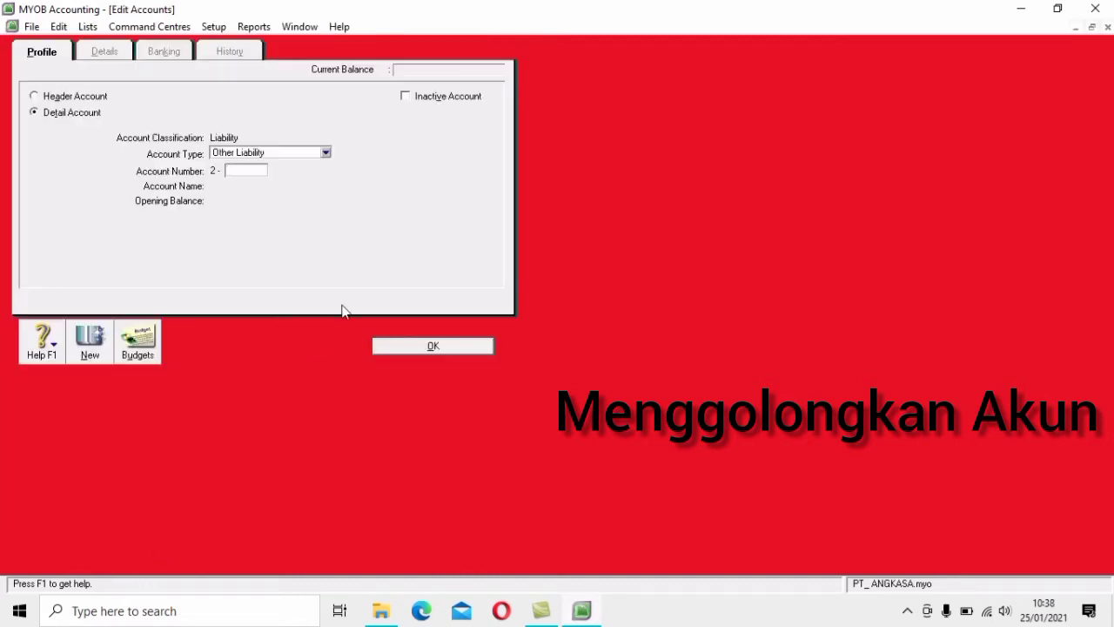
pyautogui.press('Tab')
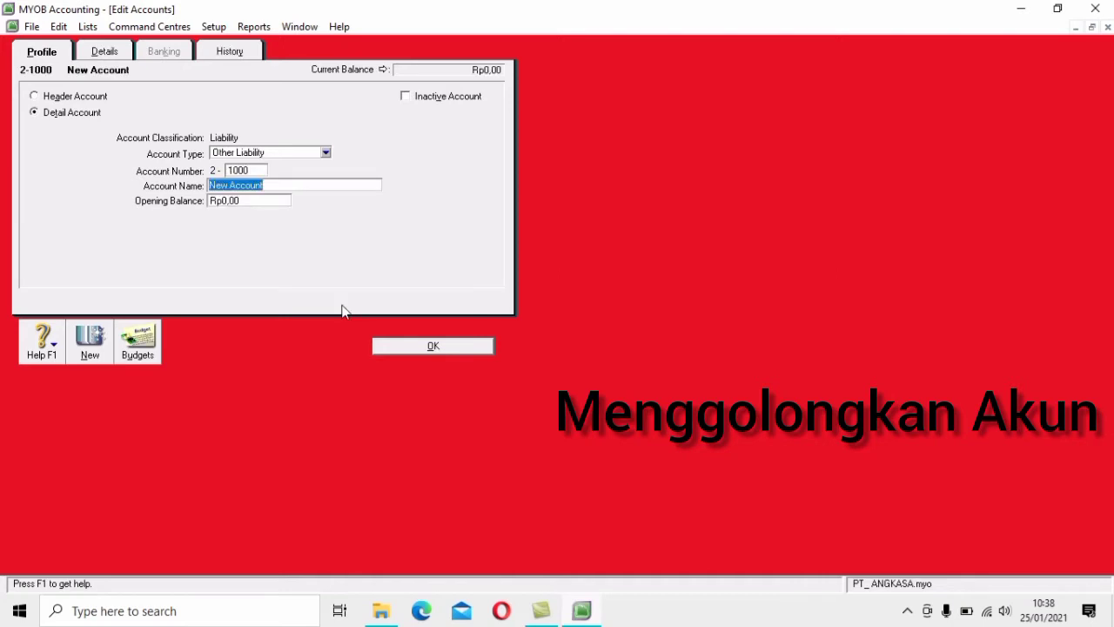
pyautogui.write('UTANG LANCAR')
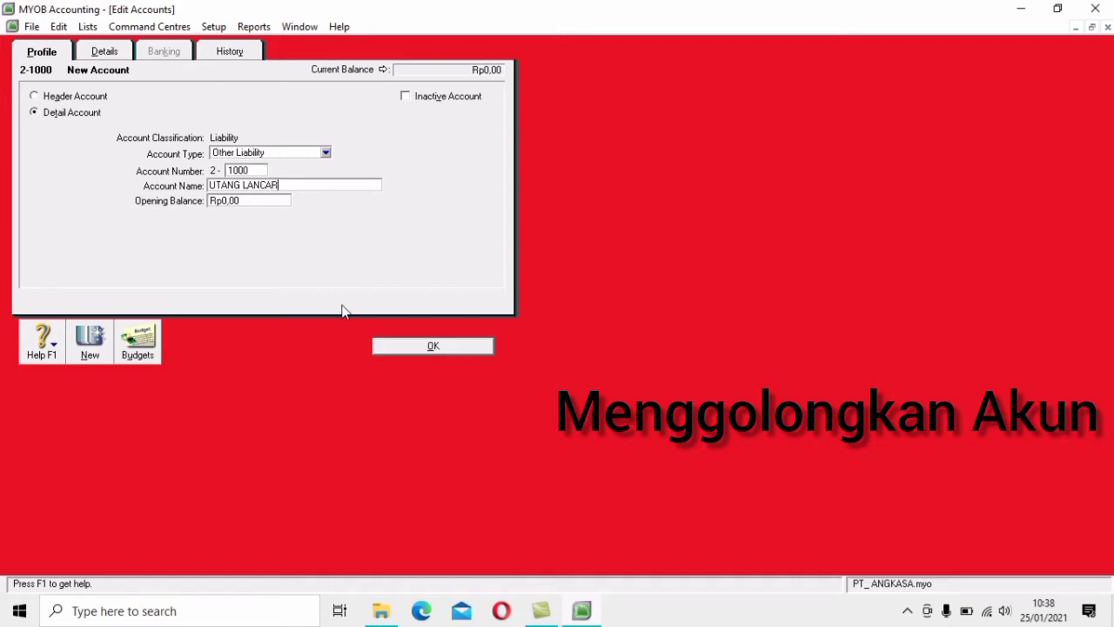
pyautogui.click(54, 96)
pyautogui.click(475, 347)
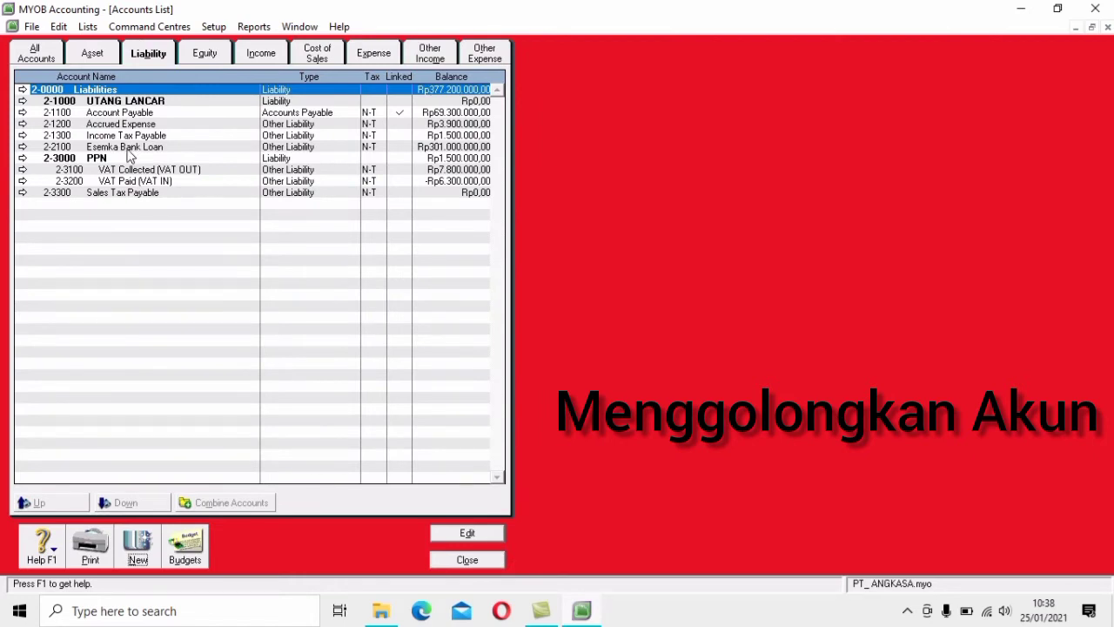
# Add header liability account 2-2000 UTANG JANGKA PANJANG
pyautogui.click(137, 550)
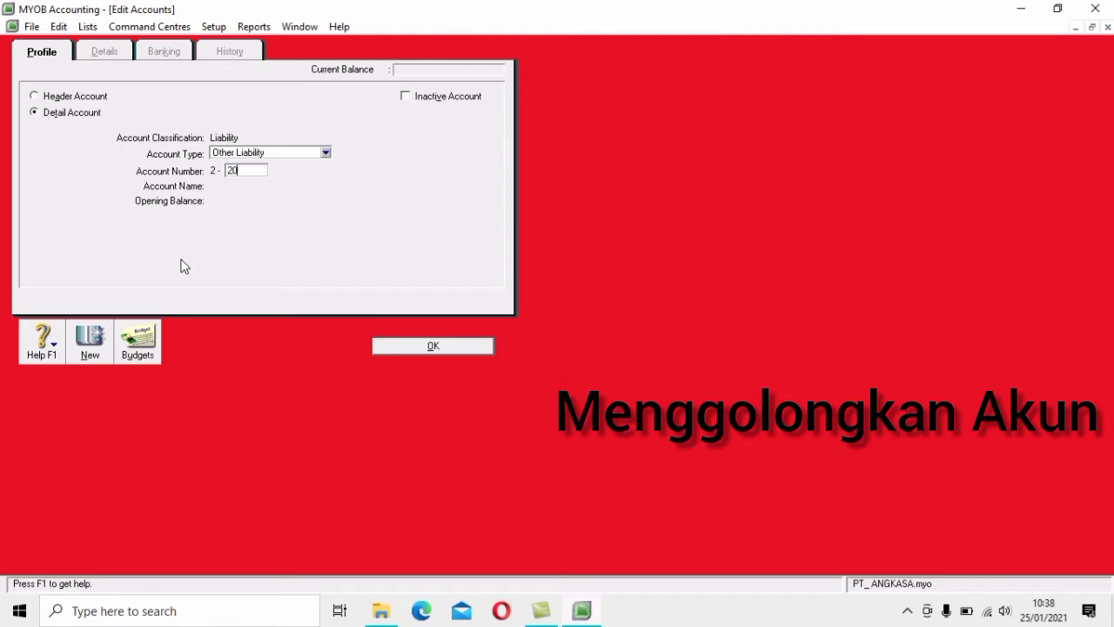
pyautogui.write('00')
pyautogui.press('Tab')
pyautogui.write('U')
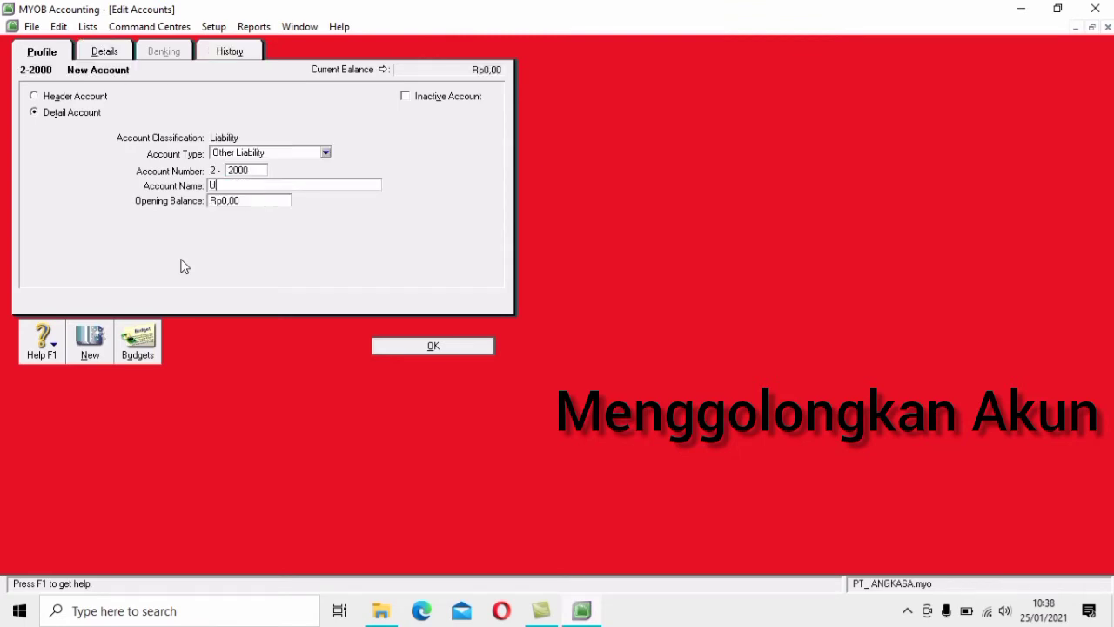
pyautogui.write('TANG JANGKA PANJANG')
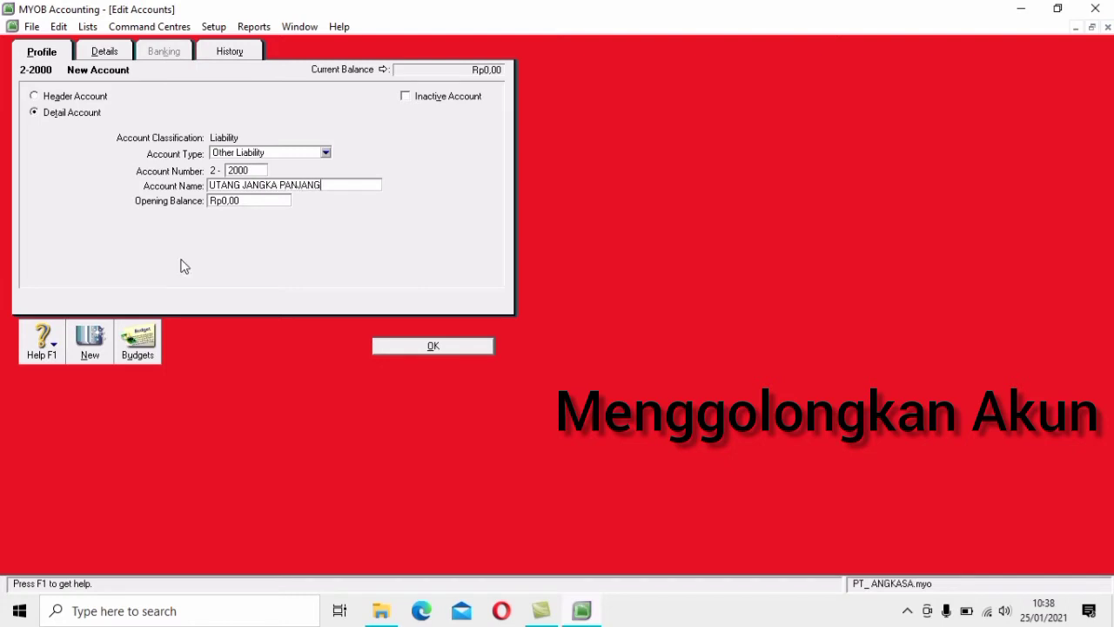
pyautogui.click(87, 95)
pyautogui.click(430, 345)
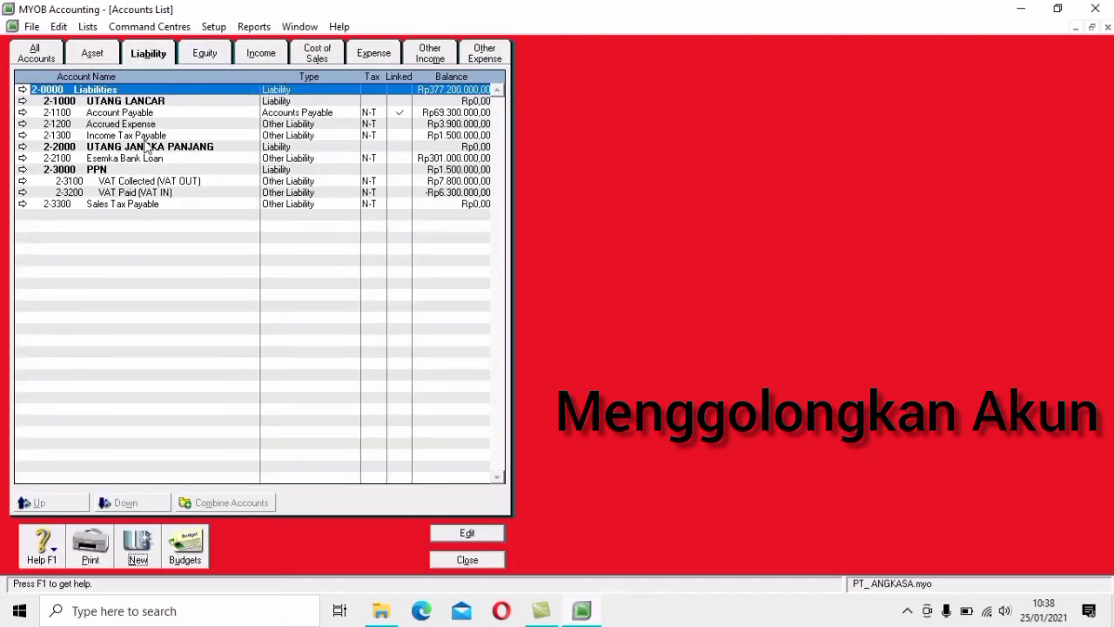
# Indent Account Payable, Accrued Expense and Income Tax Payable under UTANG LANCAR
pyautogui.click(139, 114)
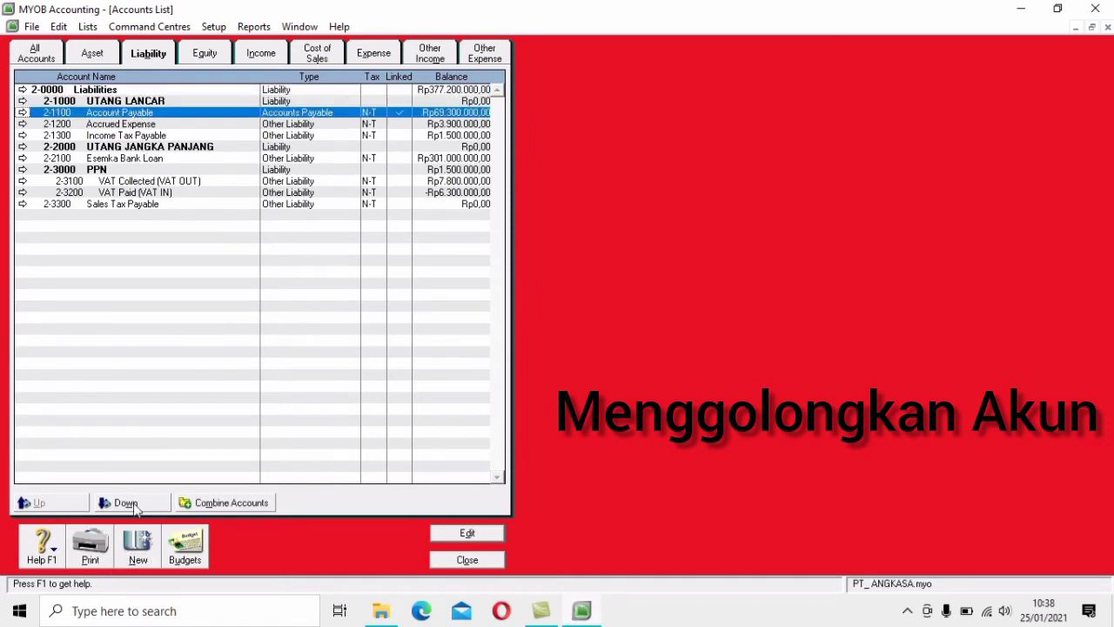
pyautogui.click(126, 502)
pyautogui.click(139, 125)
pyautogui.click(125, 502)
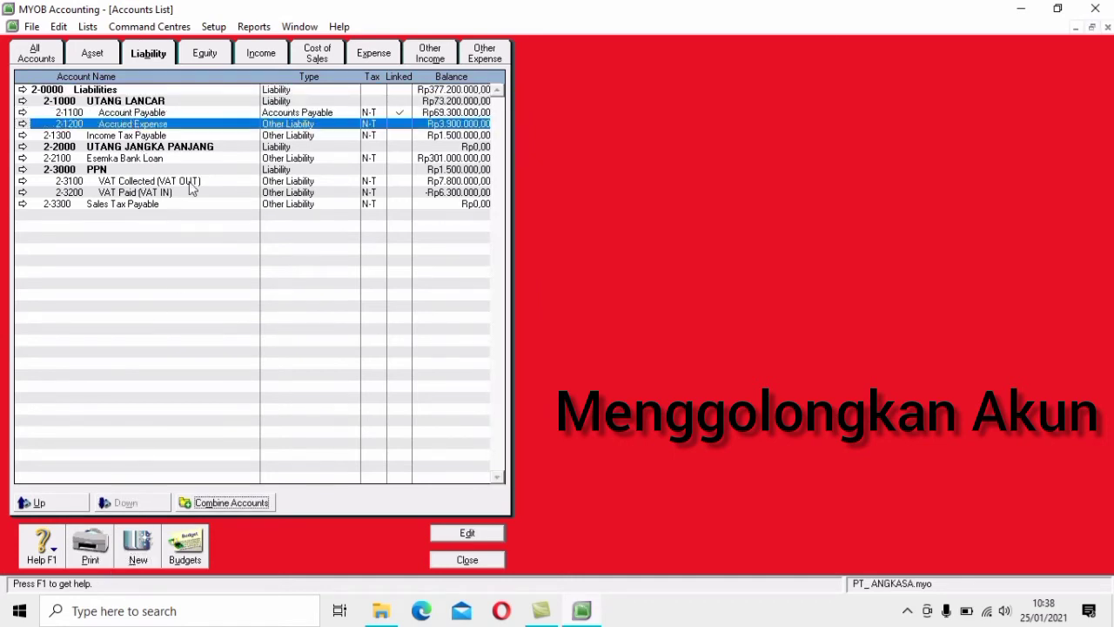
pyautogui.click(175, 135)
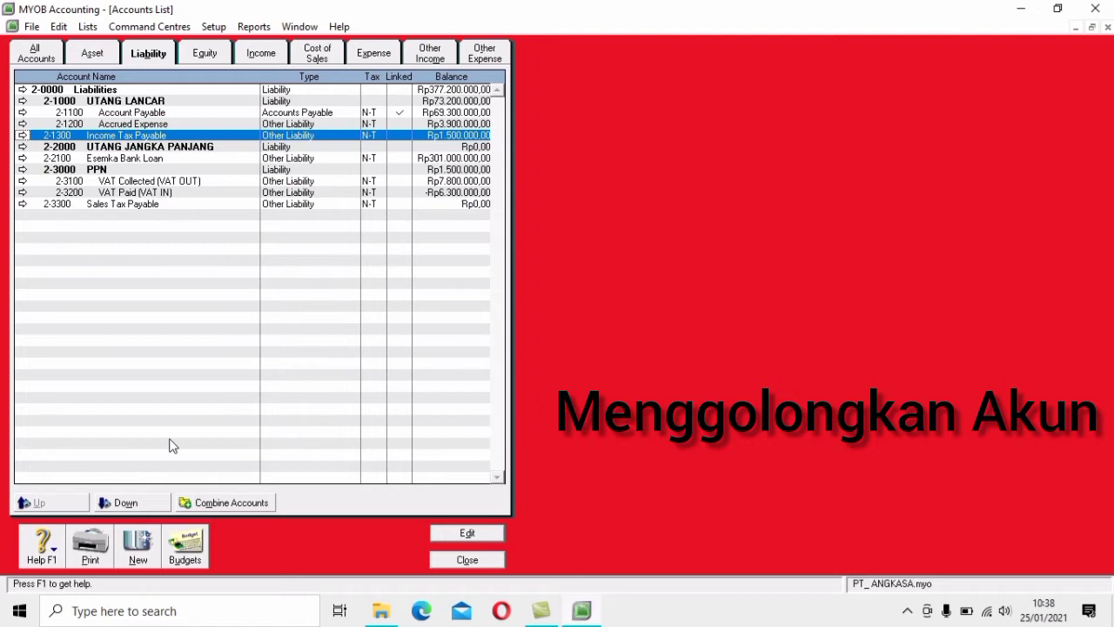
pyautogui.click(145, 504)
# Indent Esemka Bank Loan and PPN under UTANG JANGKA PANJANG, and Sales Tax Payable under PPN
pyautogui.click(174, 158)
pyautogui.click(129, 502)
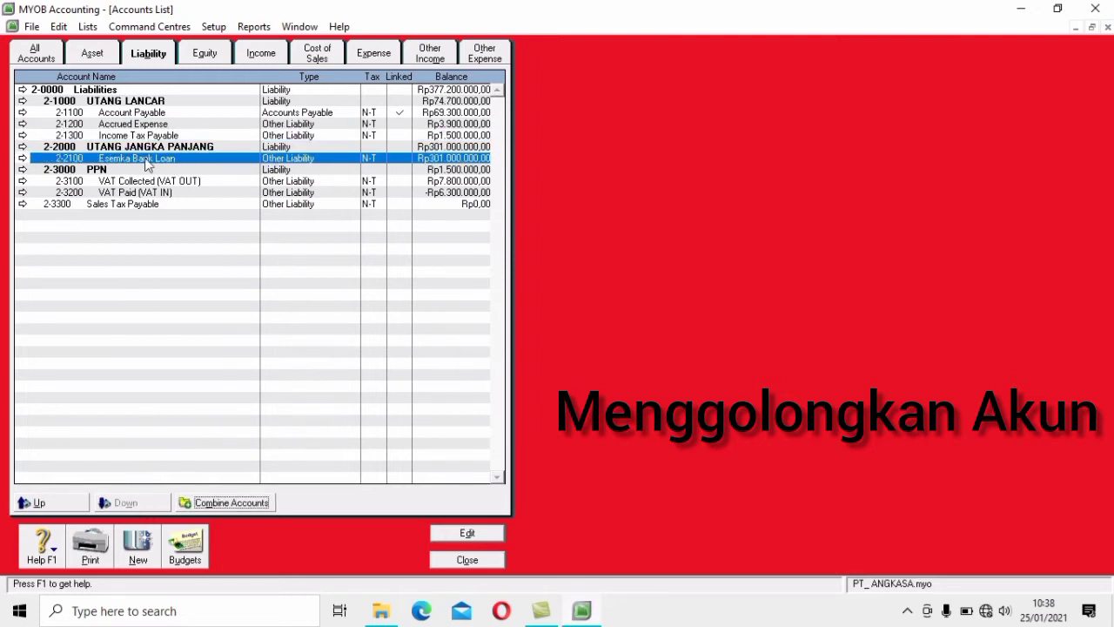
pyautogui.click(144, 170)
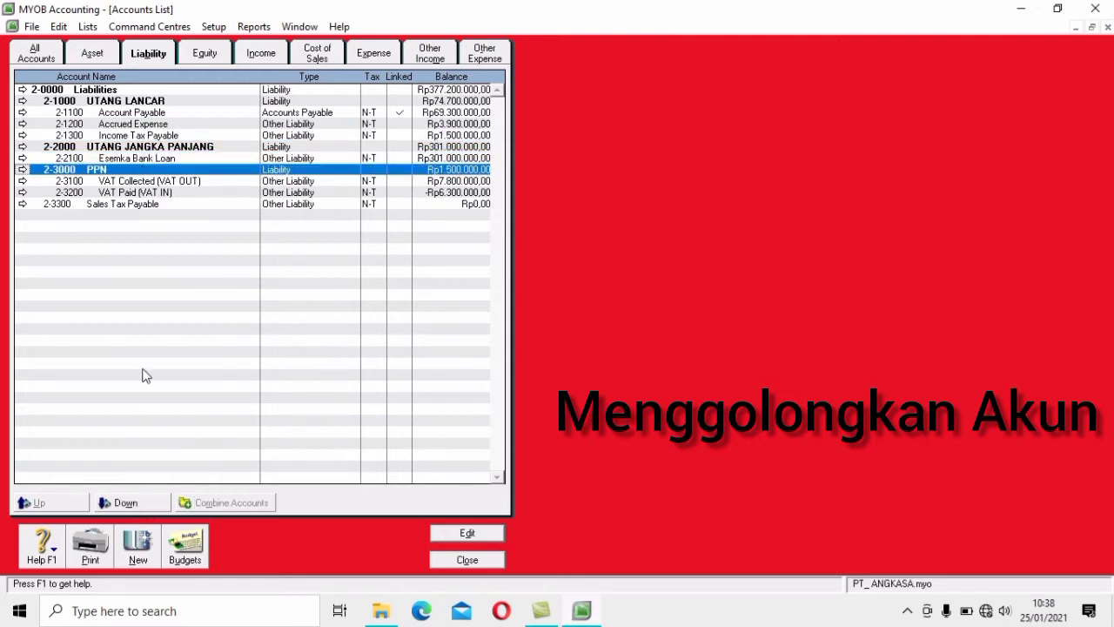
pyautogui.click(143, 503)
pyautogui.click(122, 204)
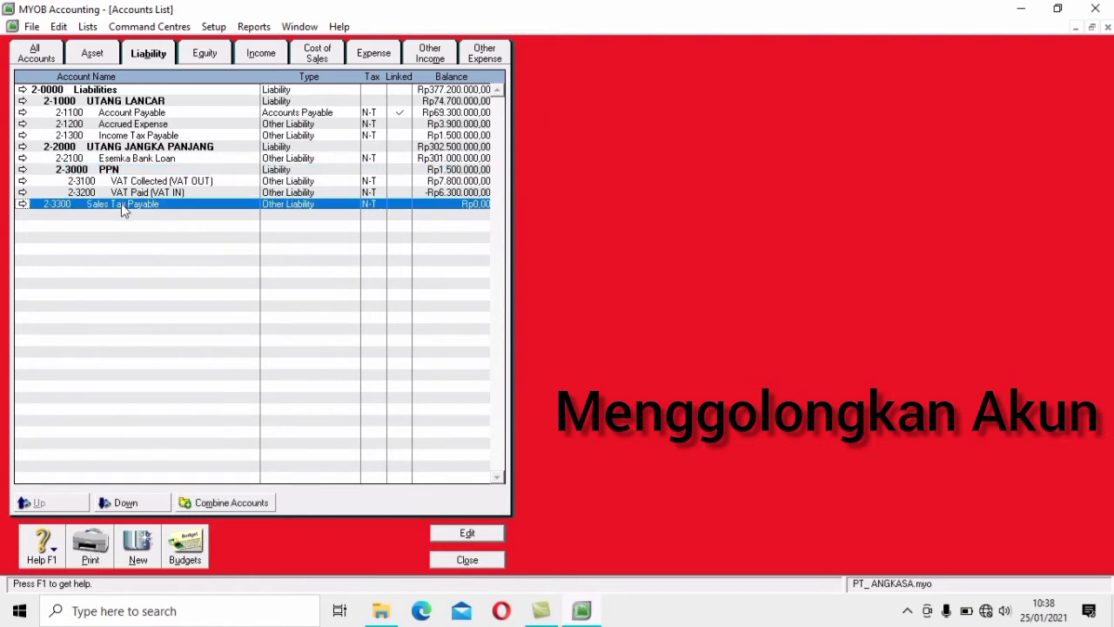
pyautogui.click(139, 503)
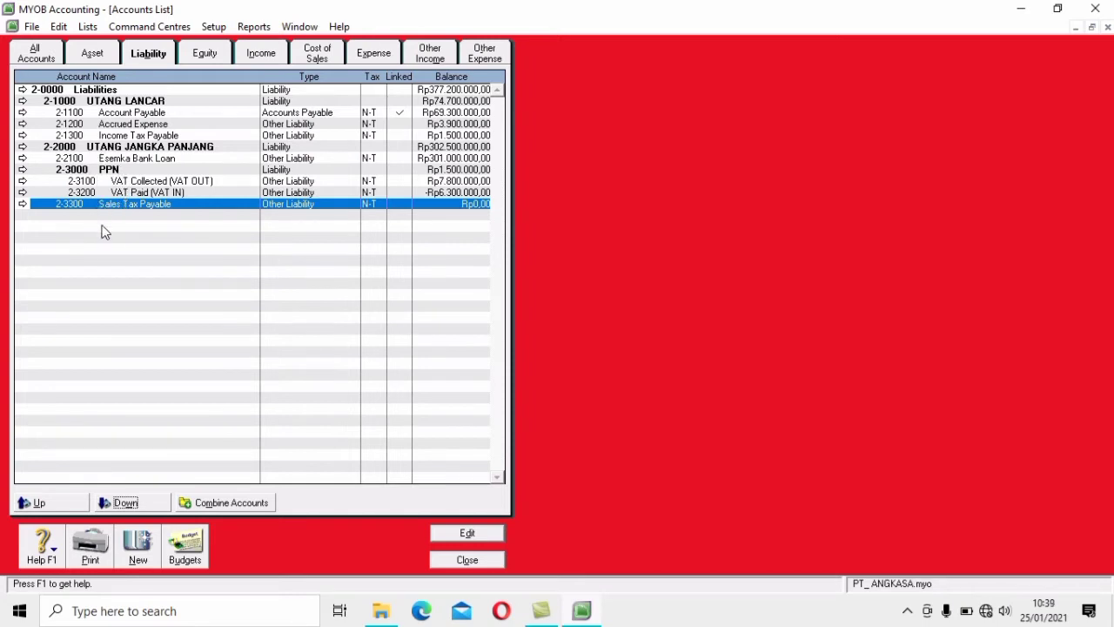
# Review the equity, income and cost of sales accounts, ending on the expense accounts
pyautogui.click(215, 56)
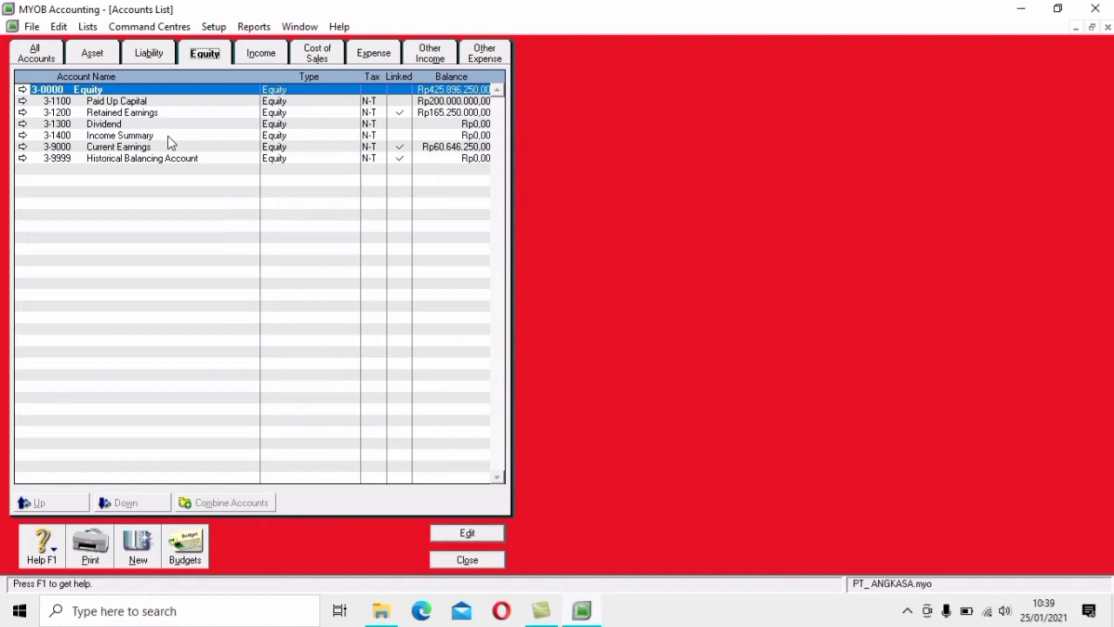
pyautogui.click(272, 55)
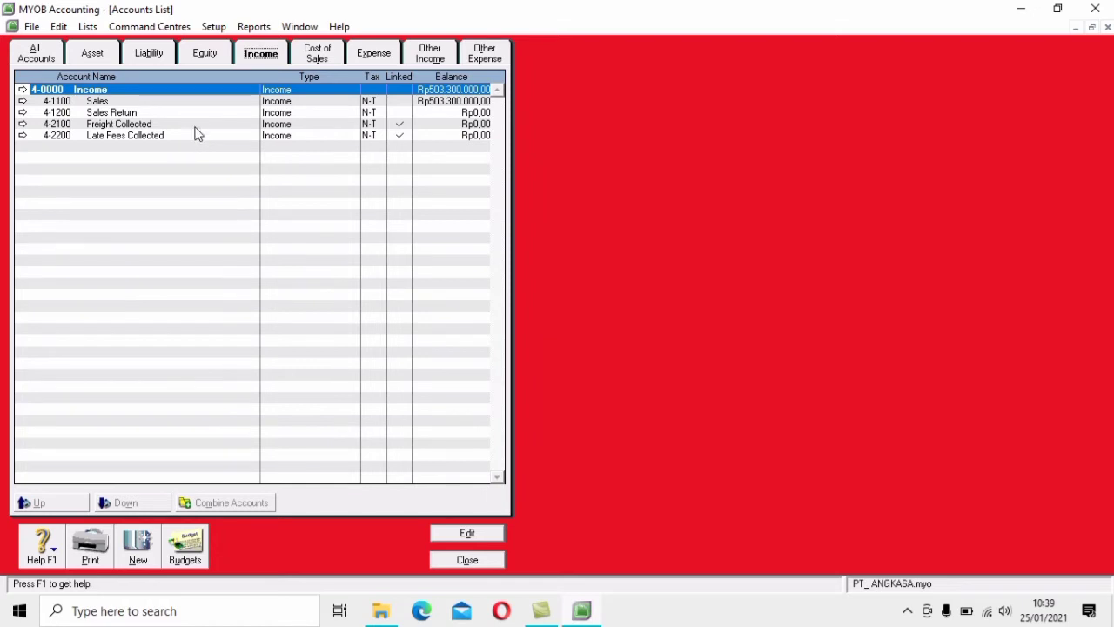
pyautogui.click(316, 59)
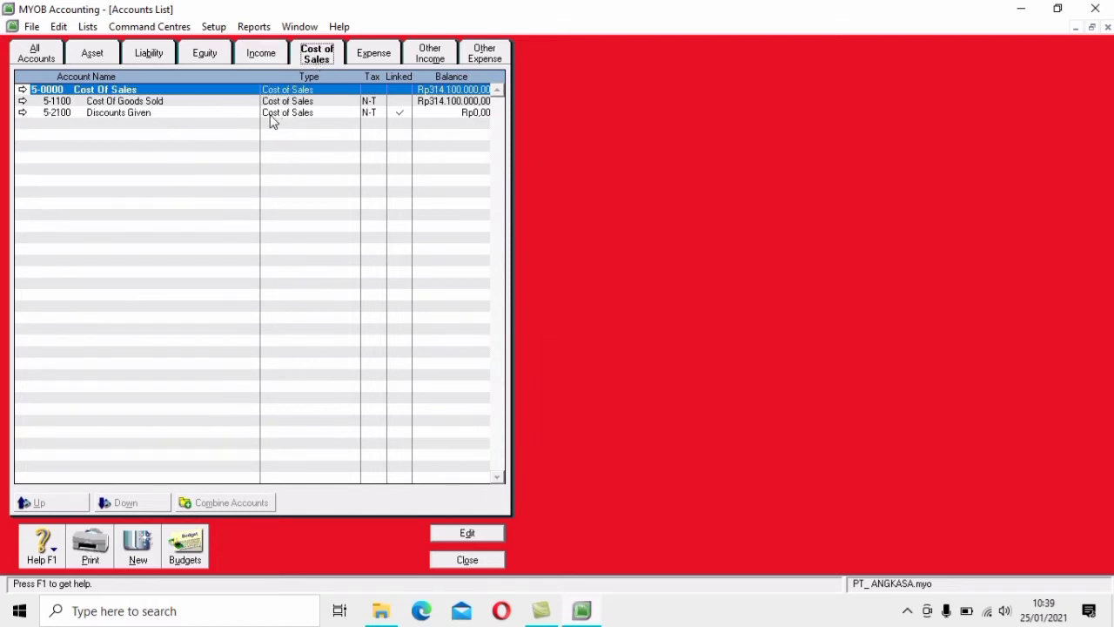
pyautogui.click(385, 56)
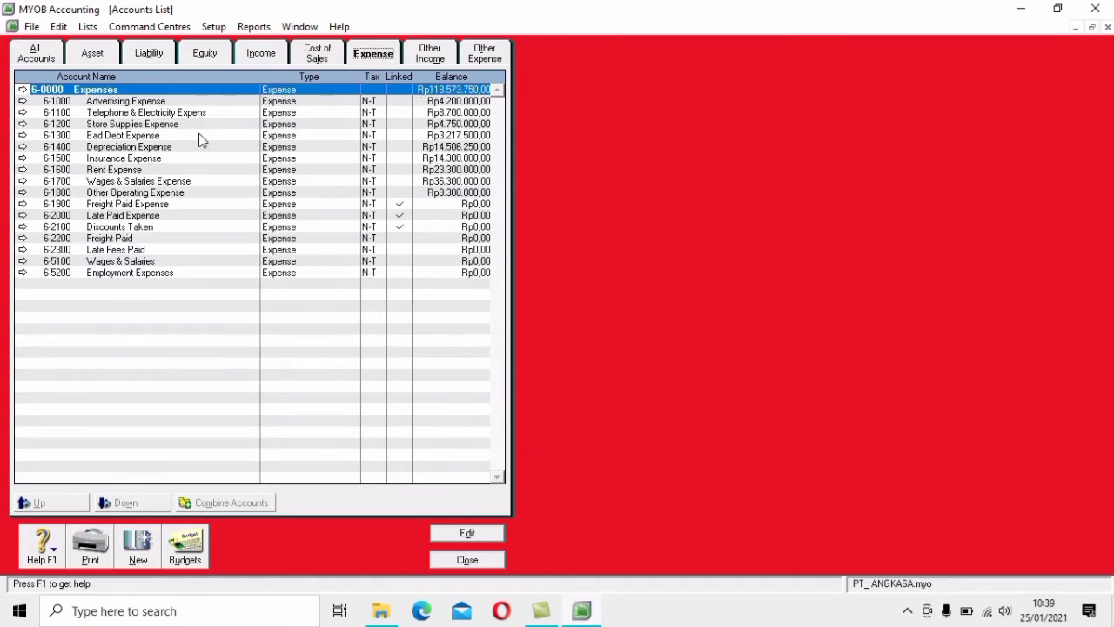
# Delete expense account 6-2200 Freight Paid
pyautogui.click(195, 228)
pyautogui.click(190, 239)
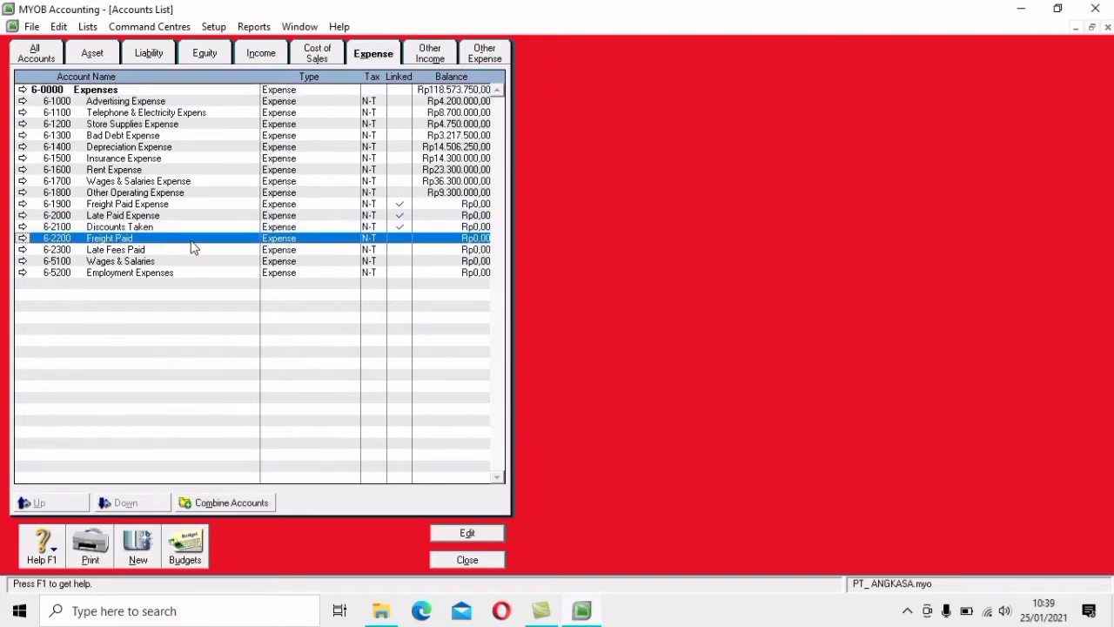
pyautogui.click(191, 252)
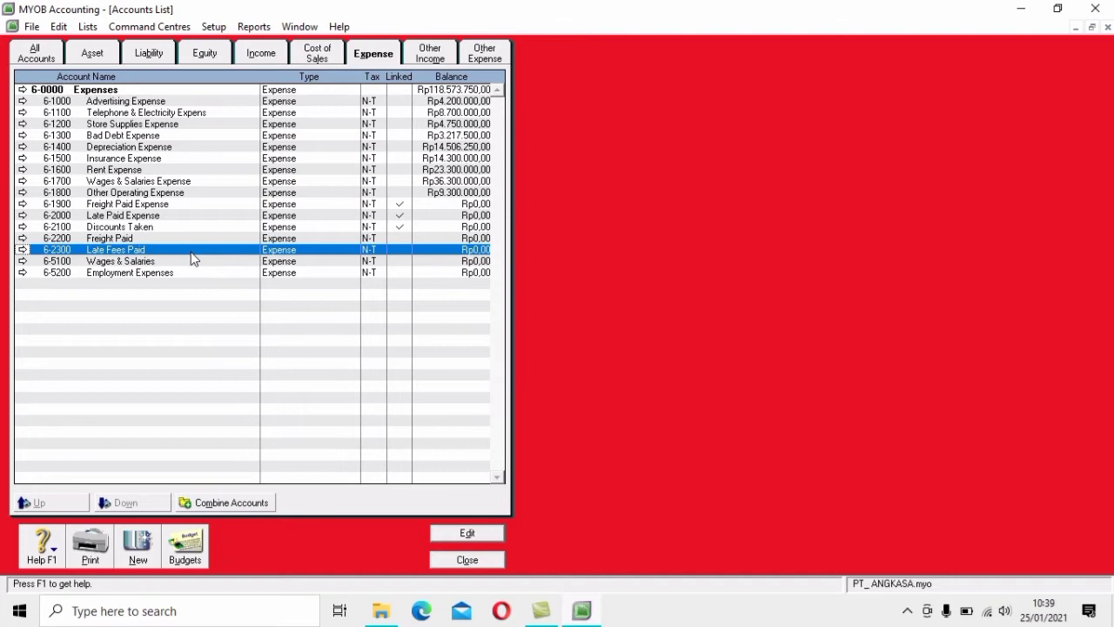
pyautogui.click(189, 263)
pyautogui.click(189, 274)
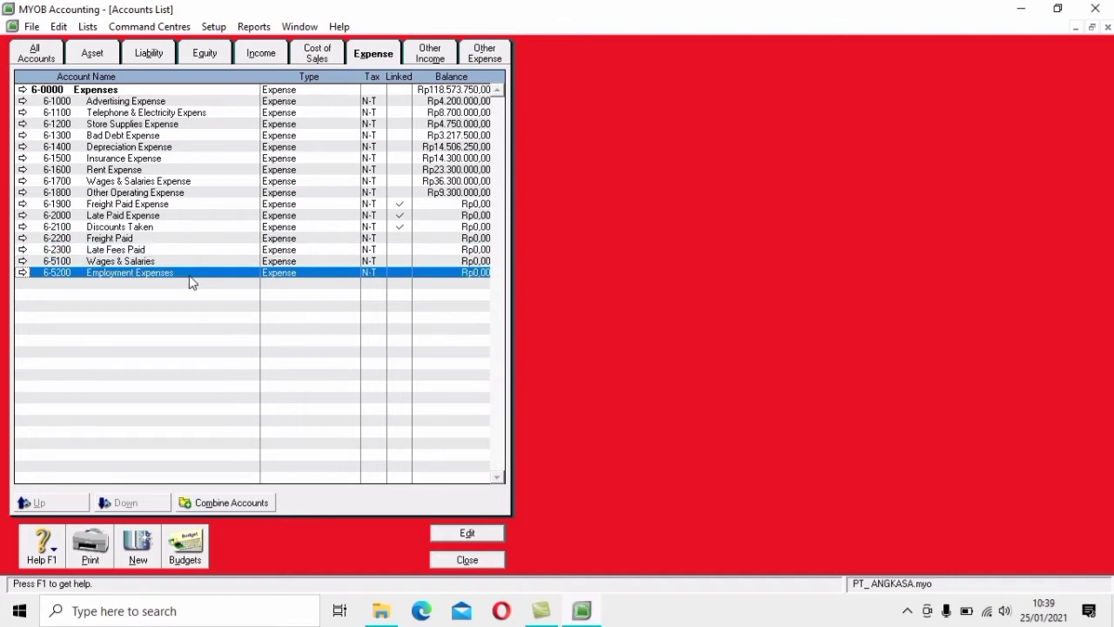
pyautogui.click(136, 230)
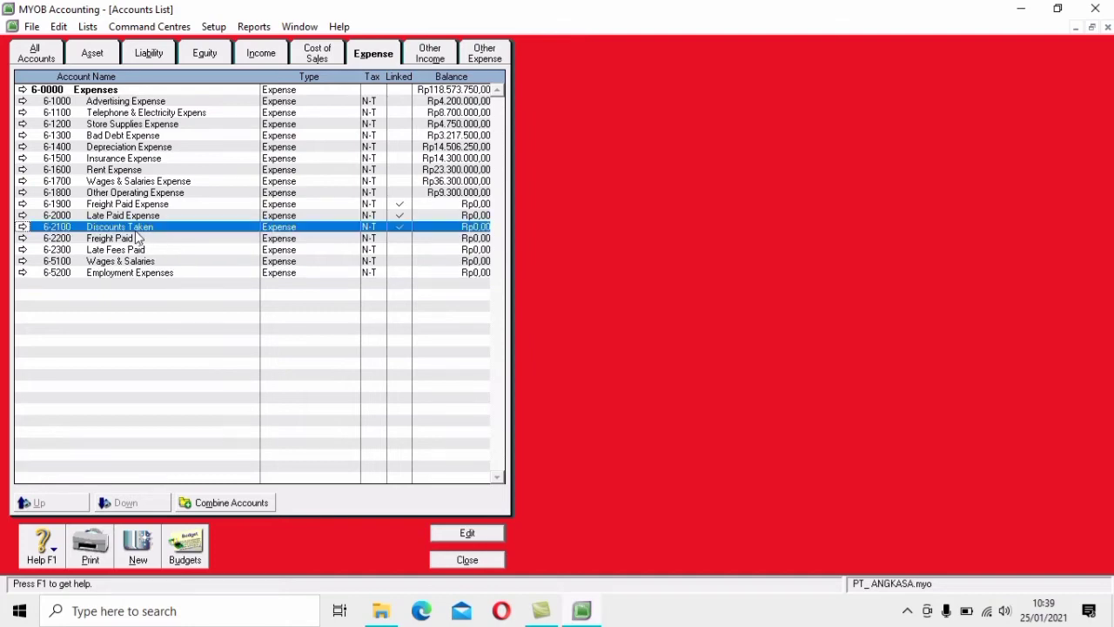
pyautogui.doubleClick(137, 239)
pyautogui.click(58, 26)
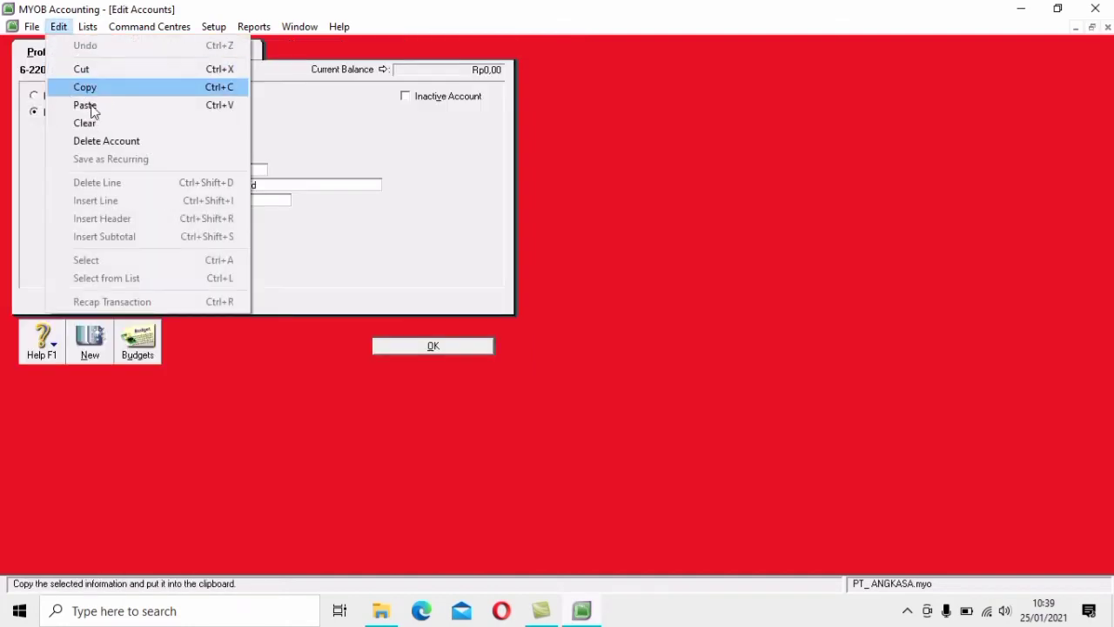
pyautogui.click(109, 141)
# Delete expense accounts 6-2300 Late Fees Paid, 6-5100 Wages & Salaries and 6-5200 Employment Expenses
pyautogui.doubleClick(147, 248)
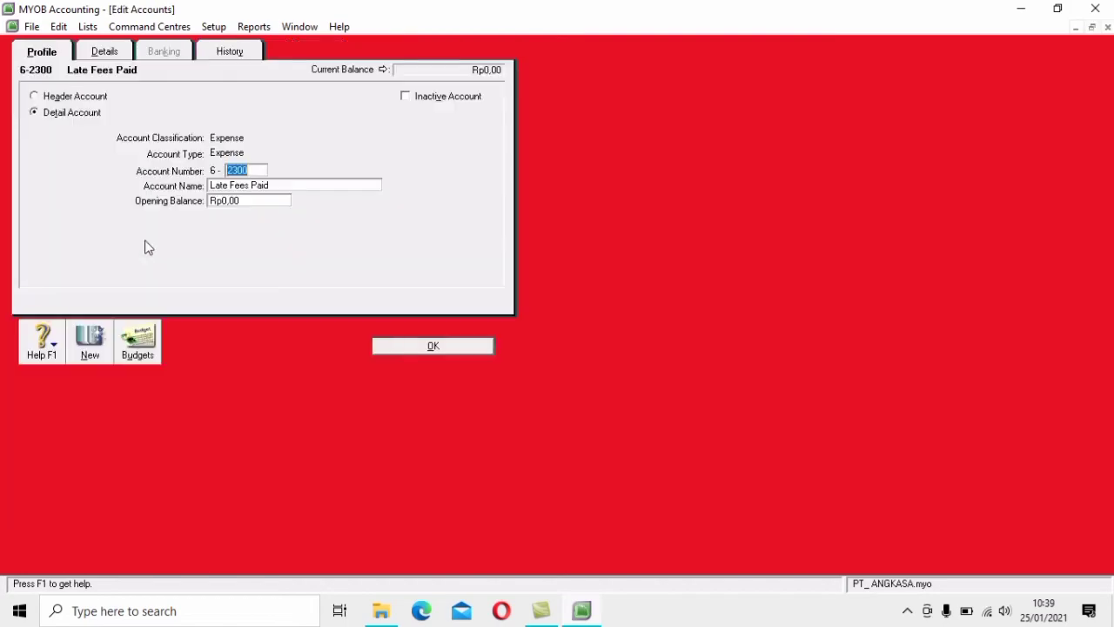
pyautogui.click(58, 26)
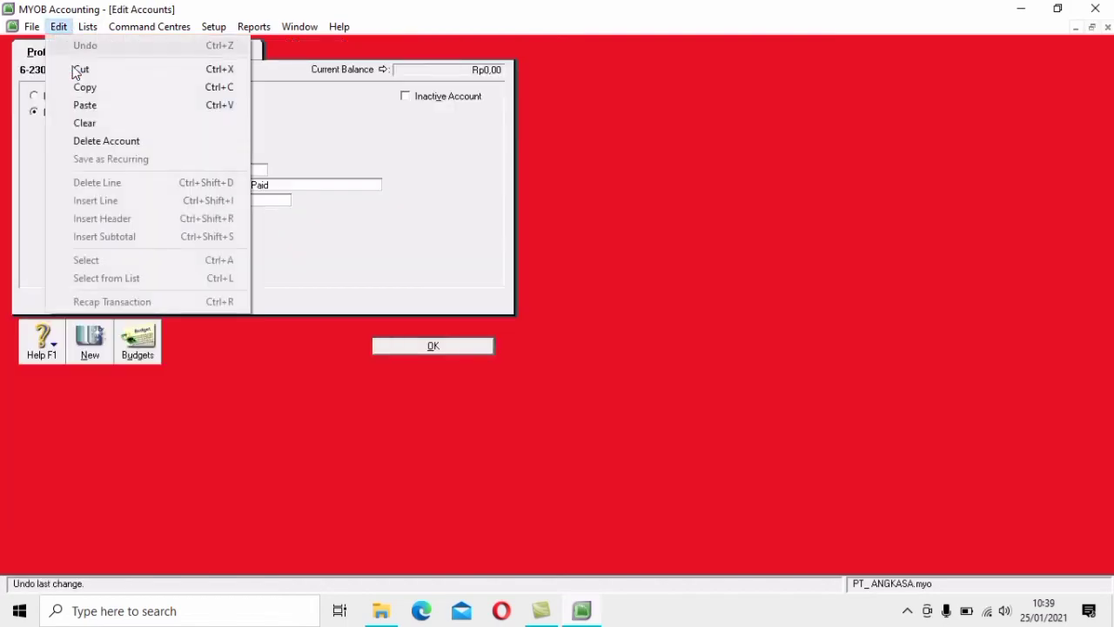
pyautogui.click(150, 147)
pyautogui.click(145, 239)
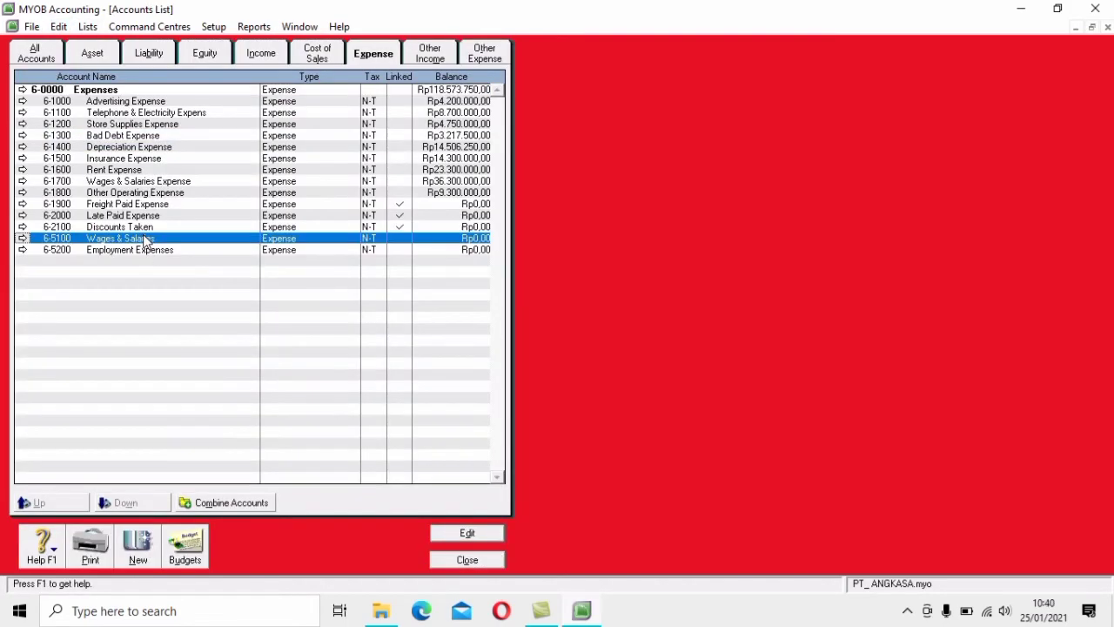
pyautogui.doubleClick(145, 240)
pyautogui.click(79, 28)
pyautogui.moveTo(57, 33)
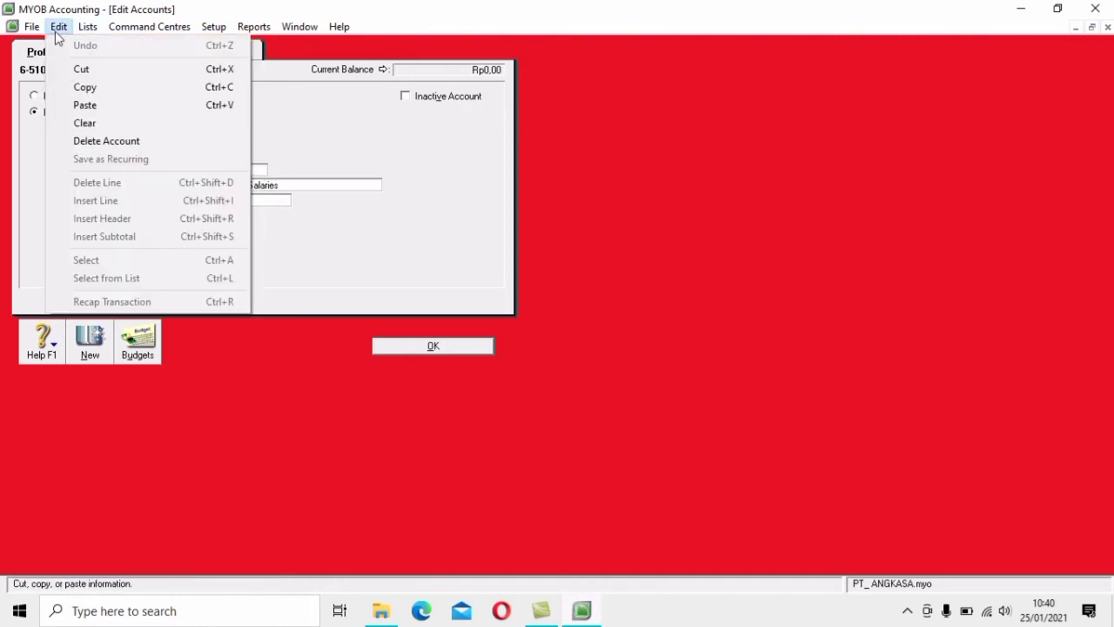
pyautogui.click(106, 141)
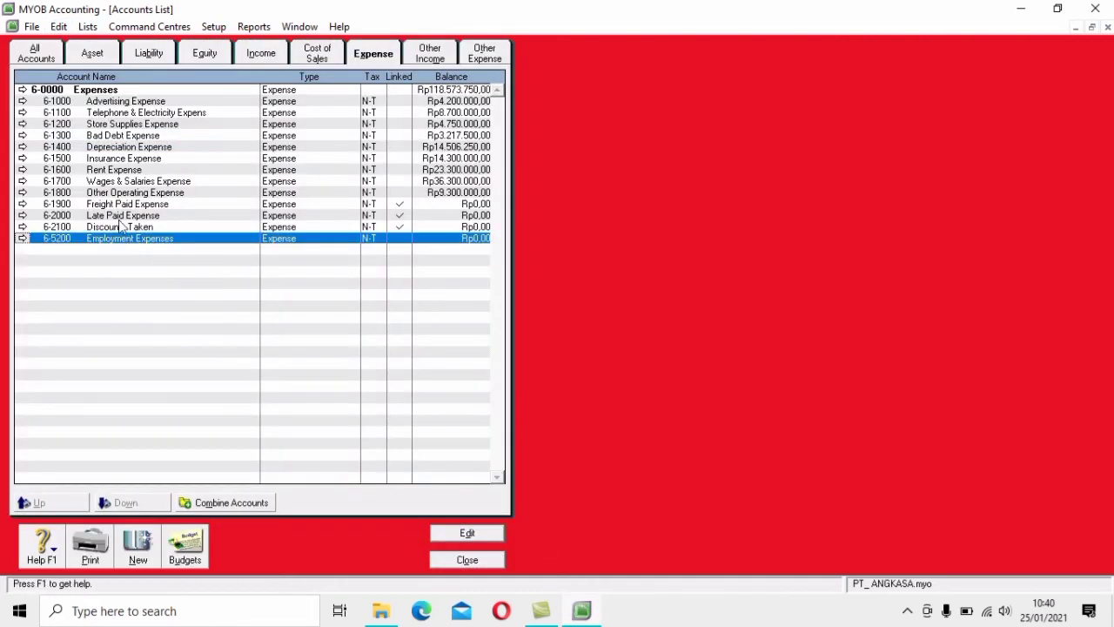
pyautogui.doubleClick(130, 238)
pyautogui.click(58, 26)
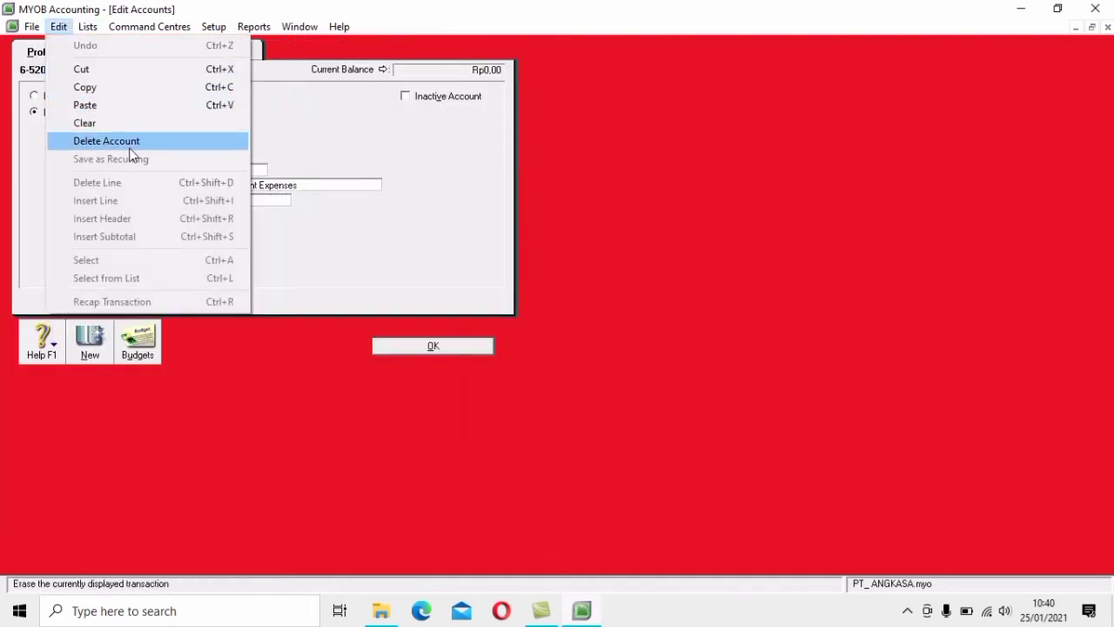
pyautogui.click(129, 146)
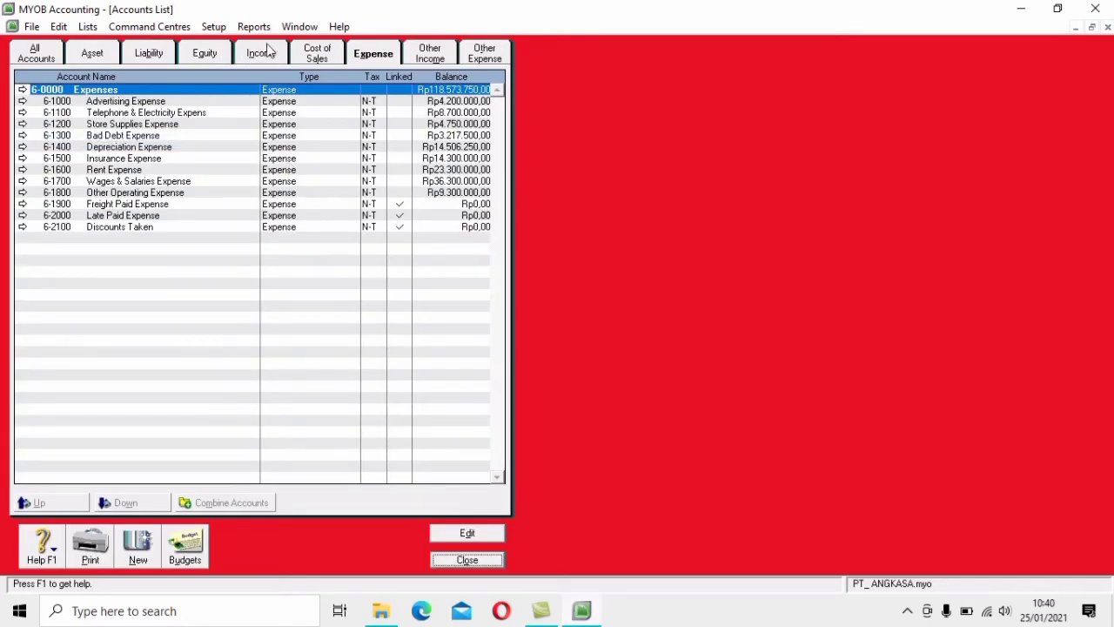
pyautogui.click(429, 54)
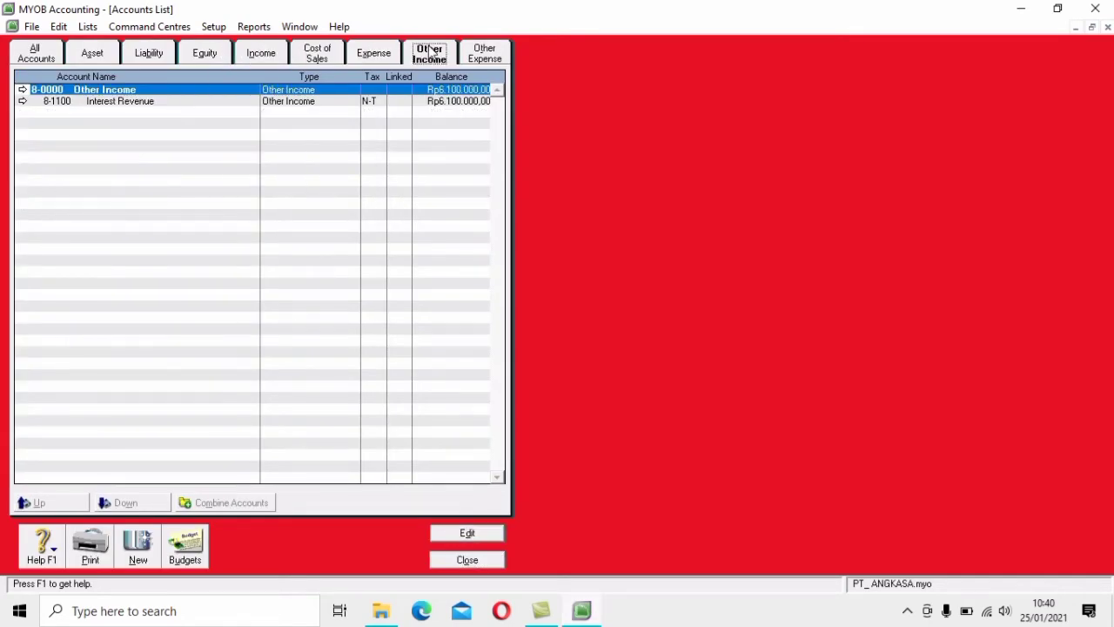
# Review the Other Expense, Asset, Liability and All Accounts lists, then close the Accounts List
pyautogui.click(487, 55)
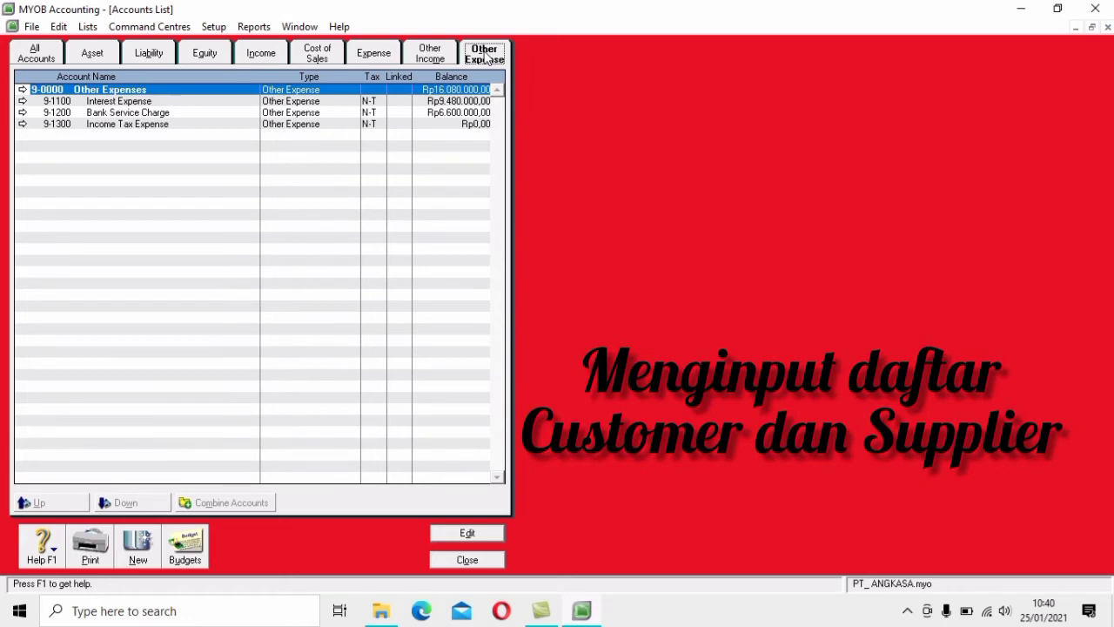
pyautogui.click(98, 54)
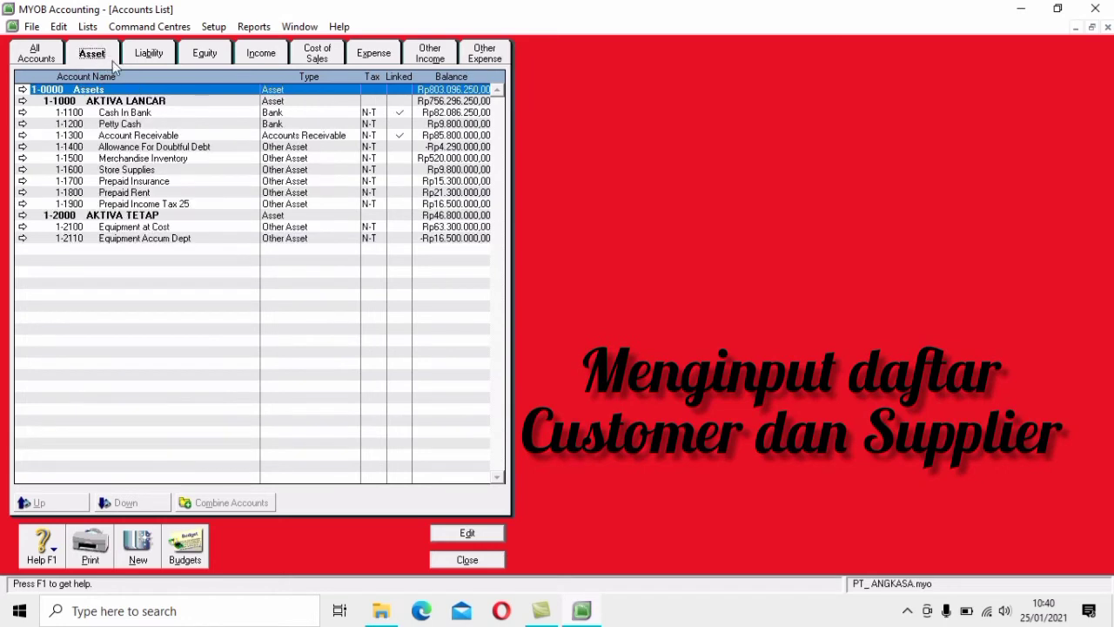
pyautogui.click(147, 58)
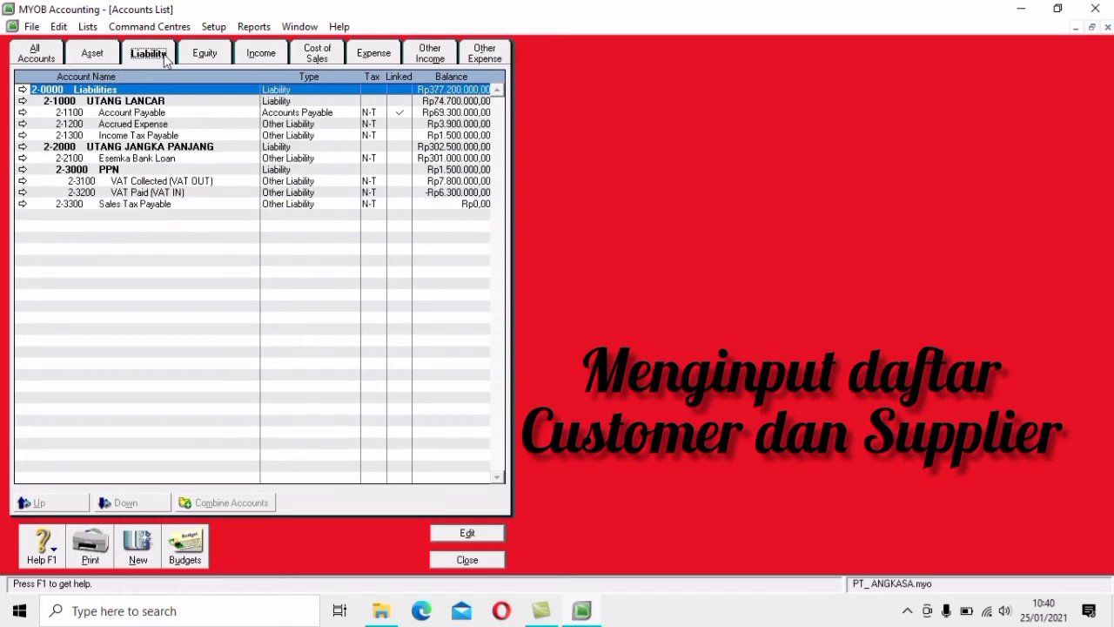
pyautogui.click(47, 59)
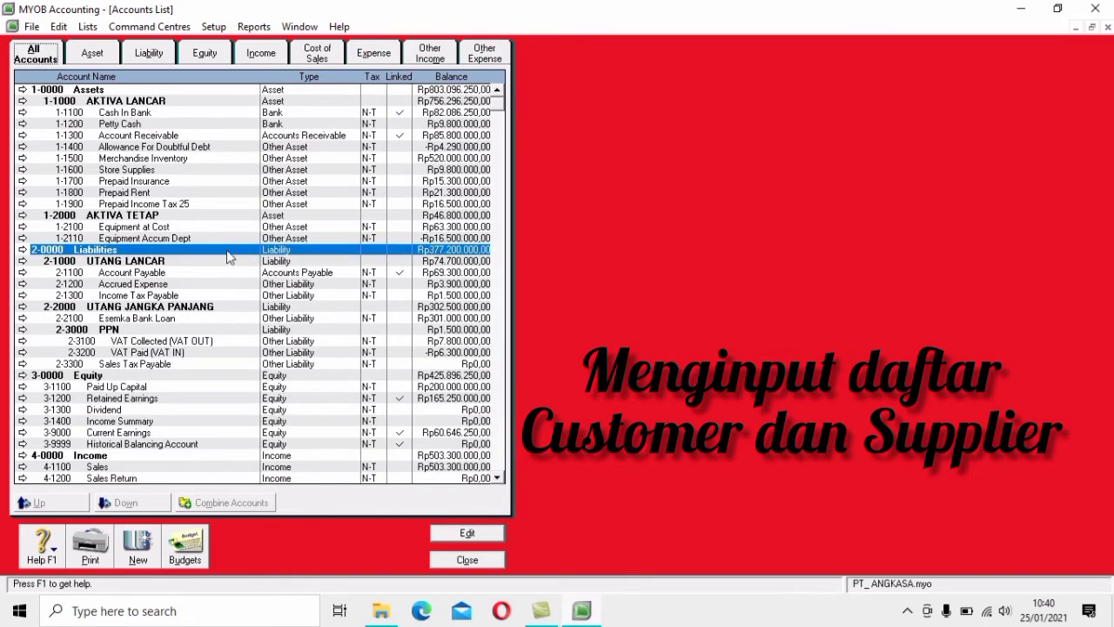
pyautogui.scroll(-2, 231, 261)
pyautogui.scroll(-6, 230, 269)
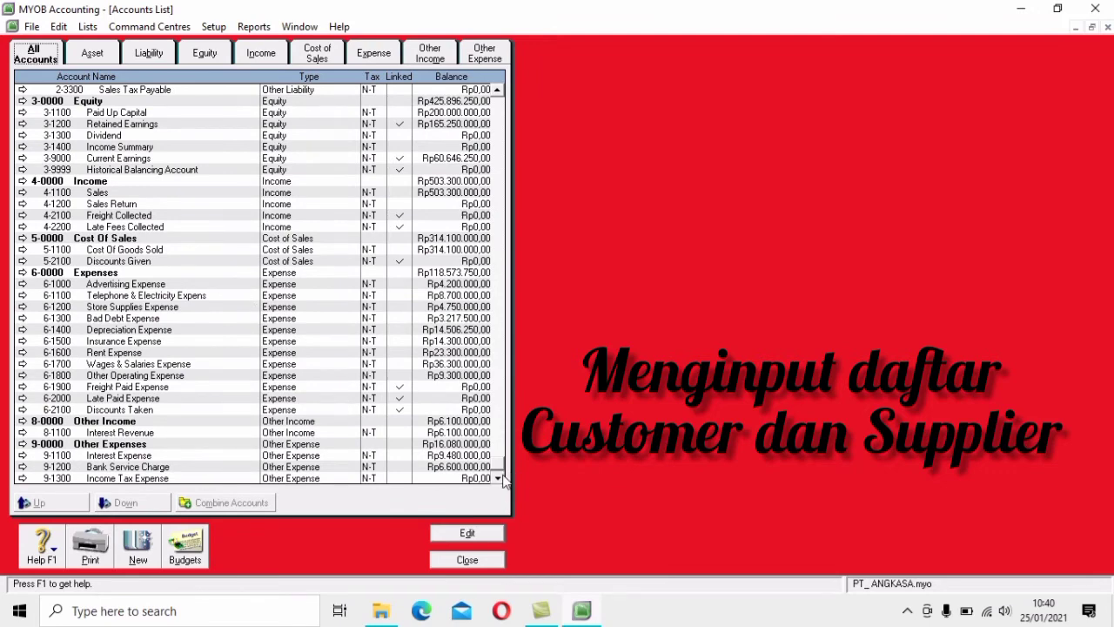
pyautogui.scroll(5, 433, 190)
pyautogui.scroll(3, 433, 189)
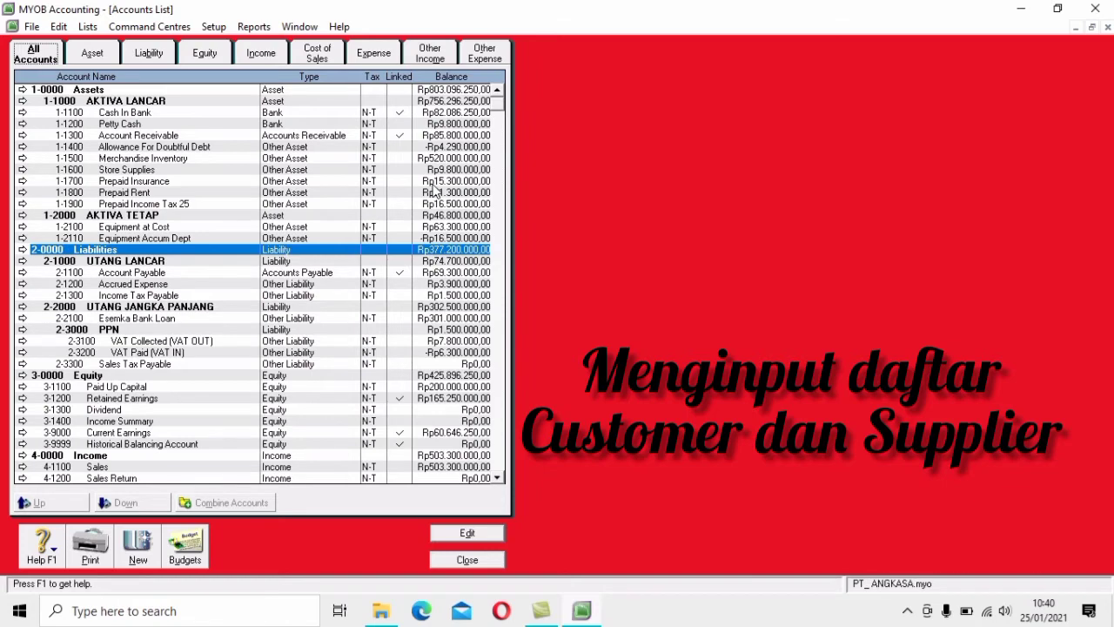
pyautogui.click(468, 560)
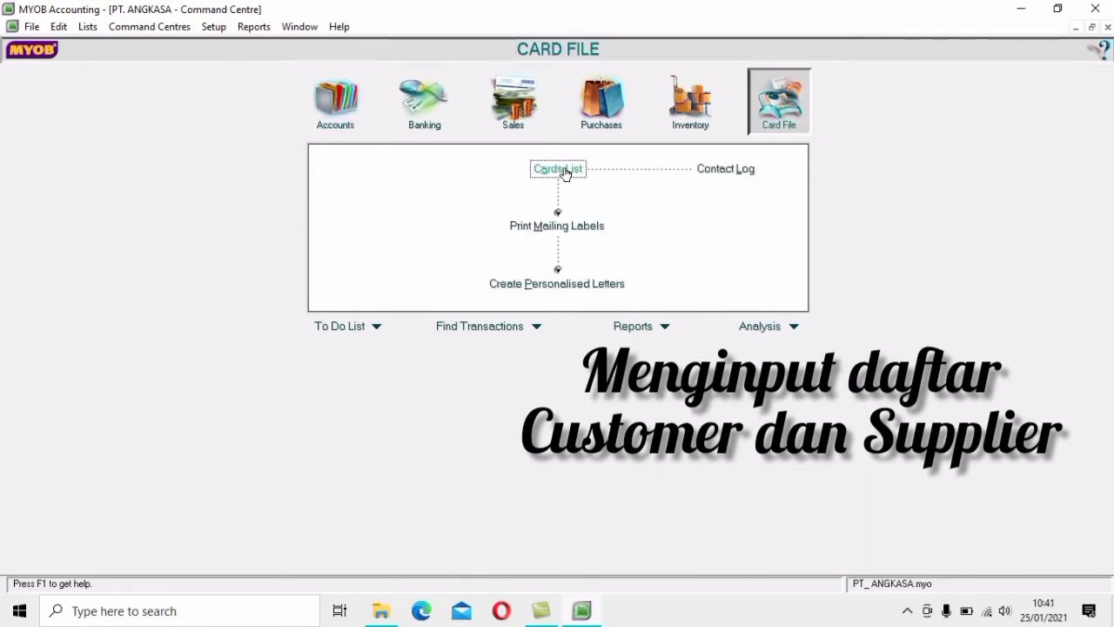
# Open the Cards List on the Customer tab and start a new customer card
pyautogui.click(564, 172)
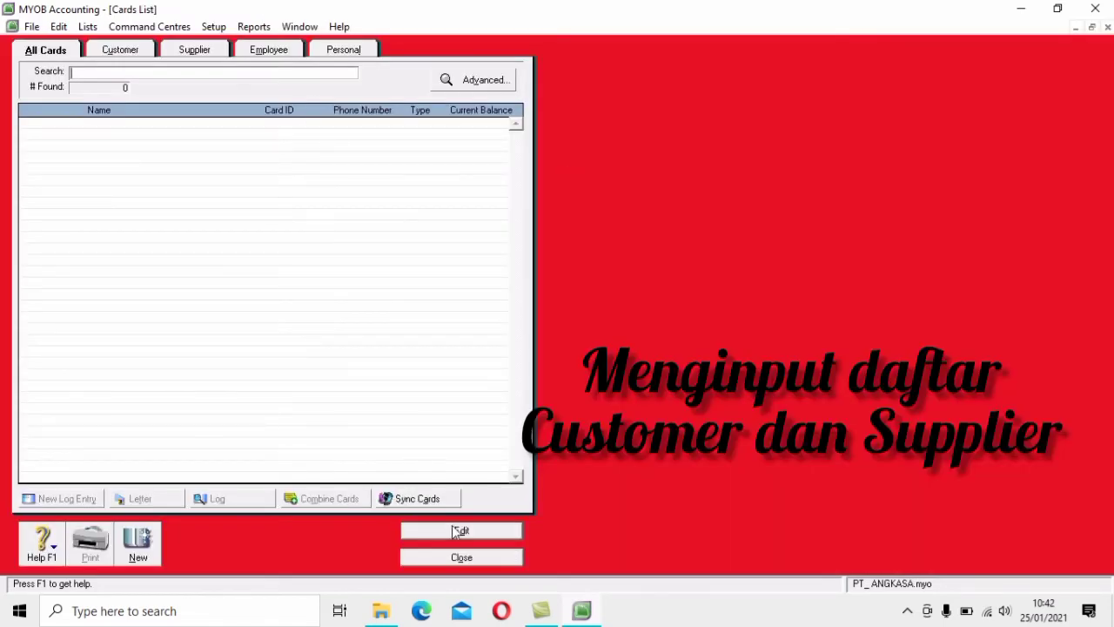
pyautogui.click(131, 52)
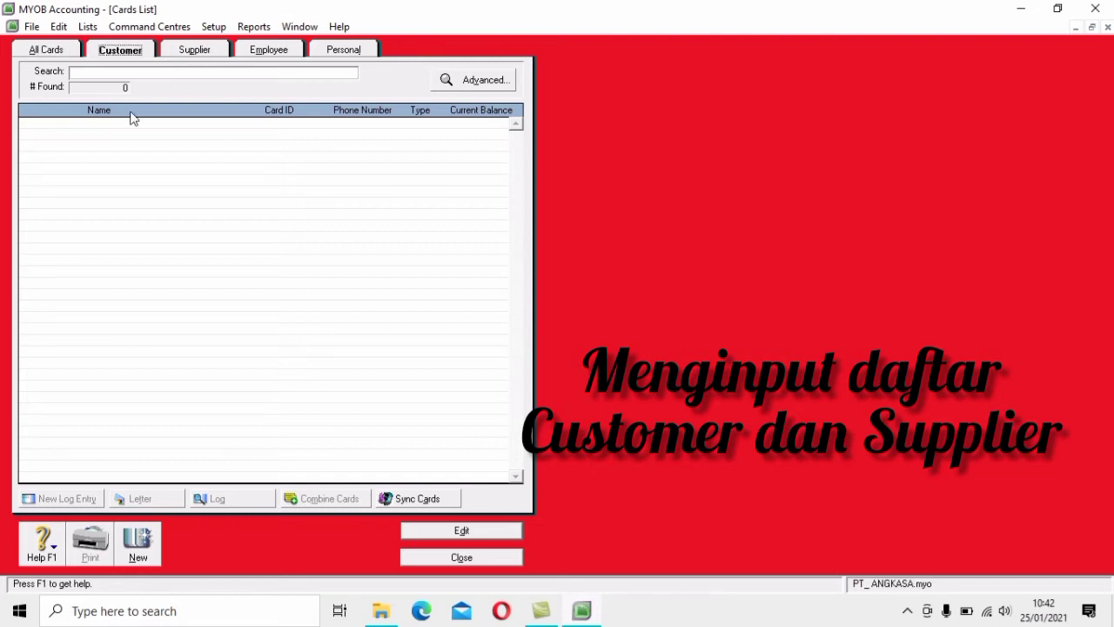
pyautogui.click(139, 550)
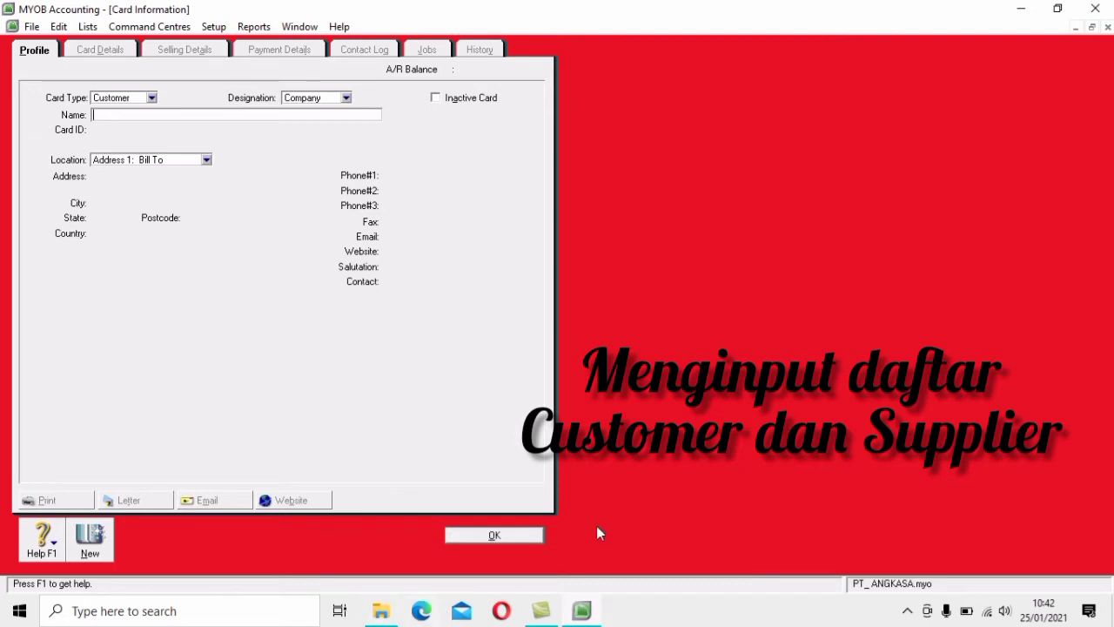
pyautogui.click(522, 538)
pyautogui.click(501, 558)
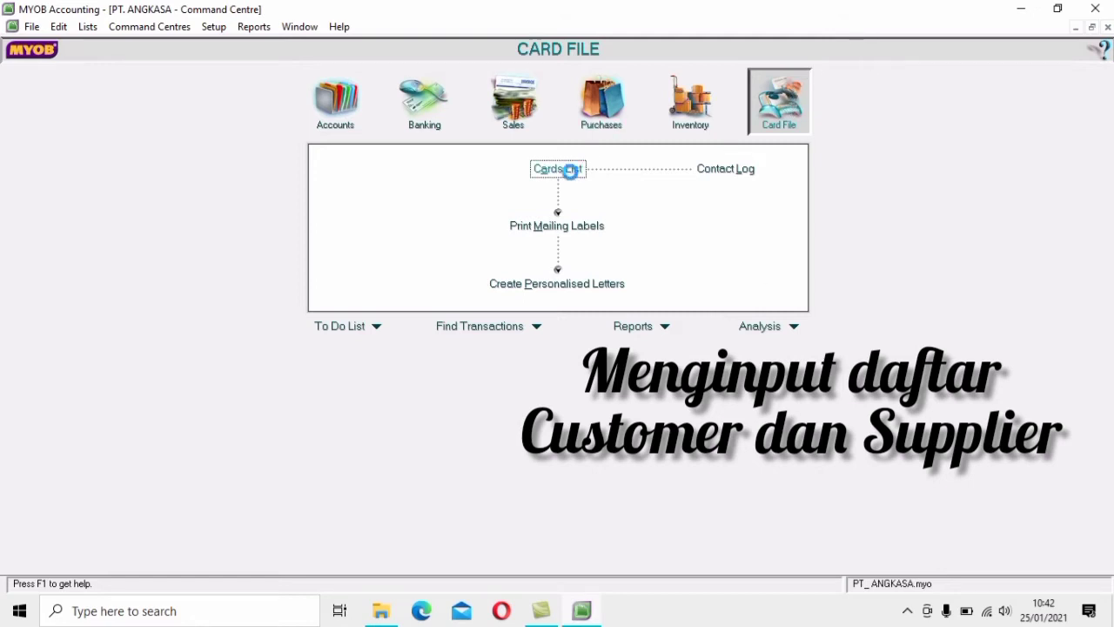
pyautogui.click(568, 168)
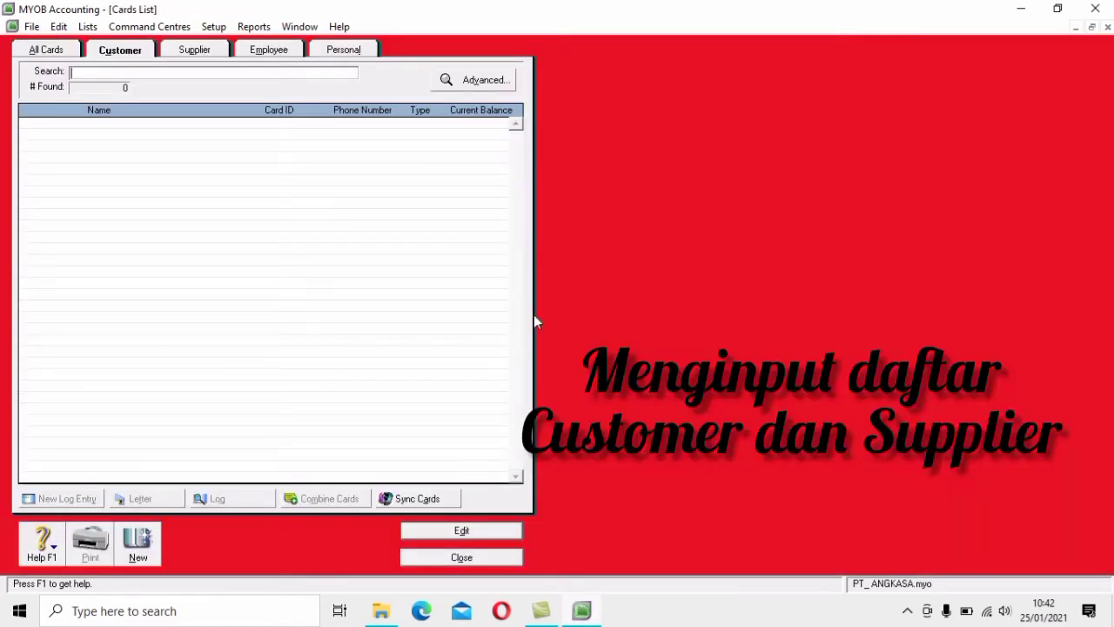
pyautogui.click(133, 51)
pyautogui.click(210, 52)
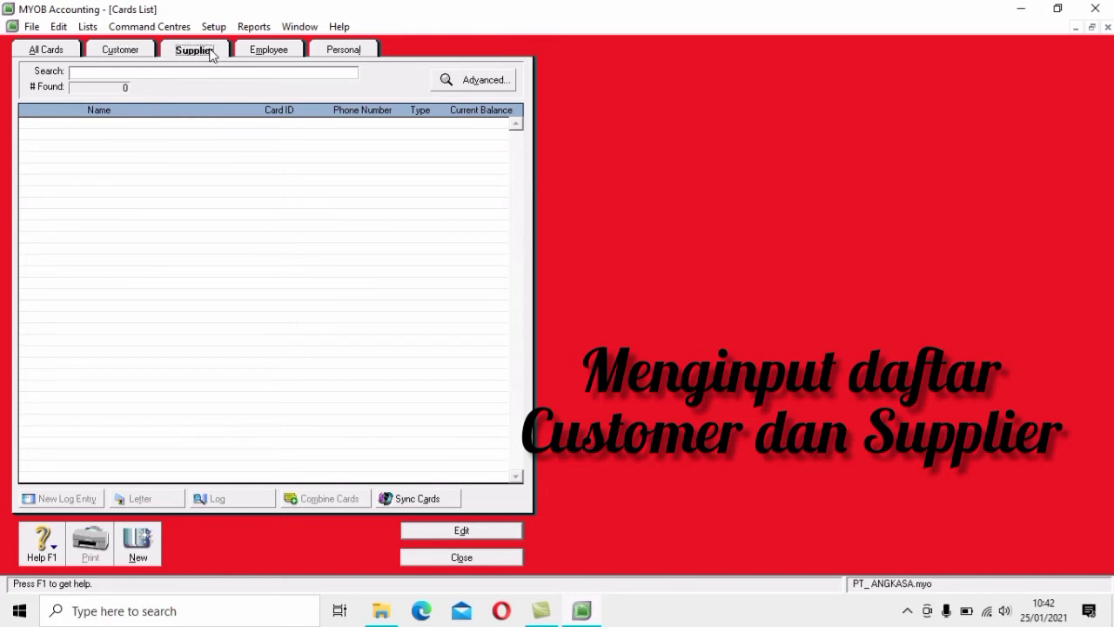
pyautogui.click(134, 53)
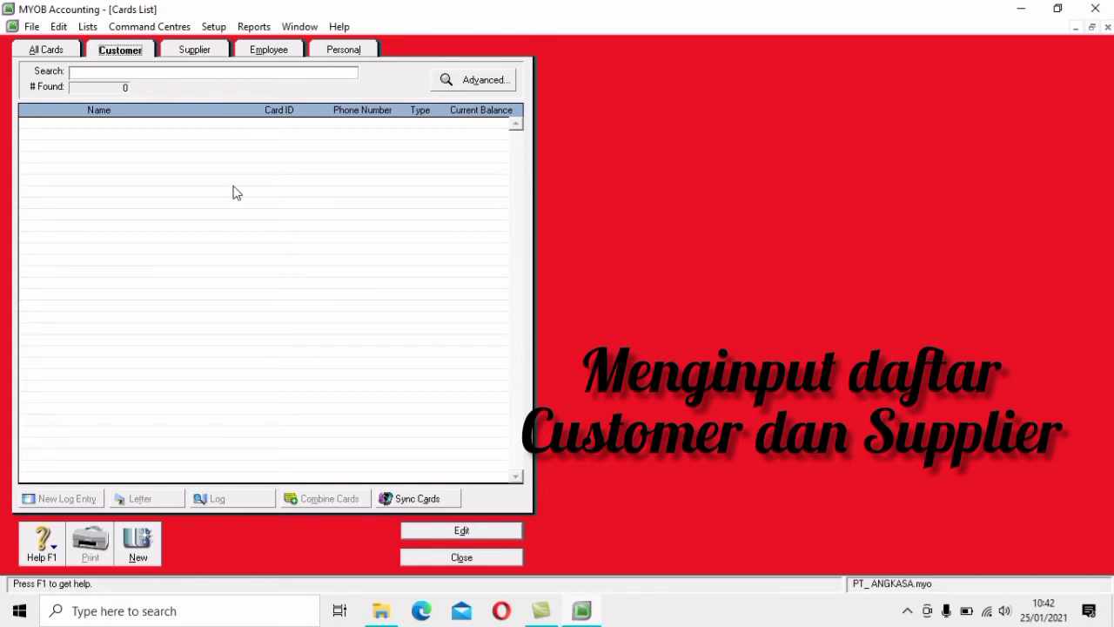
pyautogui.click(155, 559)
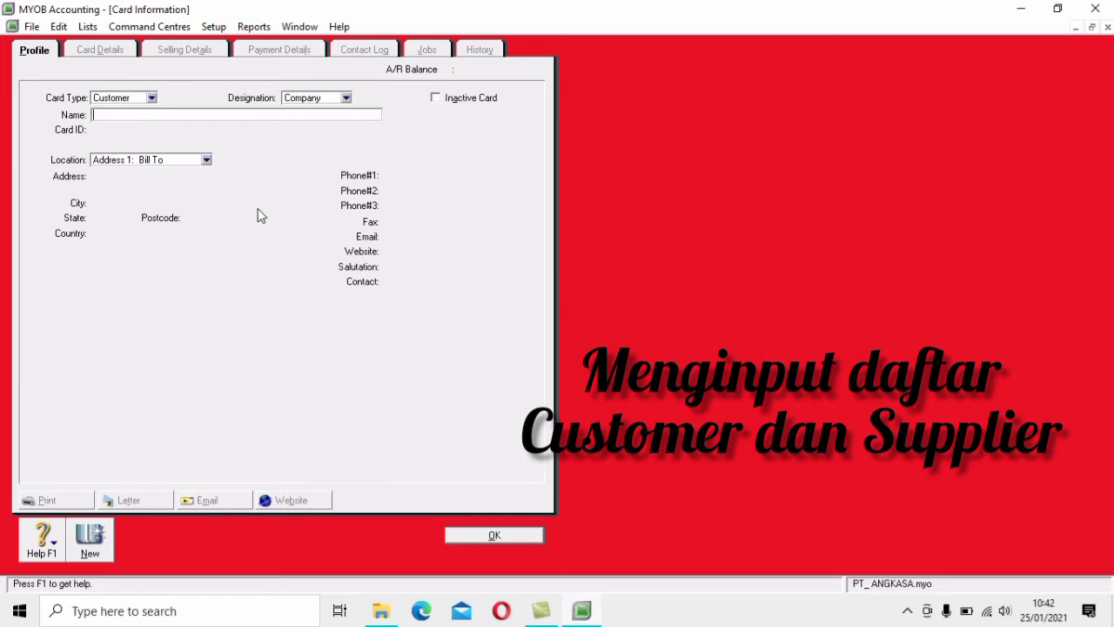
# Enter Techno Computer's name, card ID, Bandung street address and main phone number
pyautogui.write('Te')
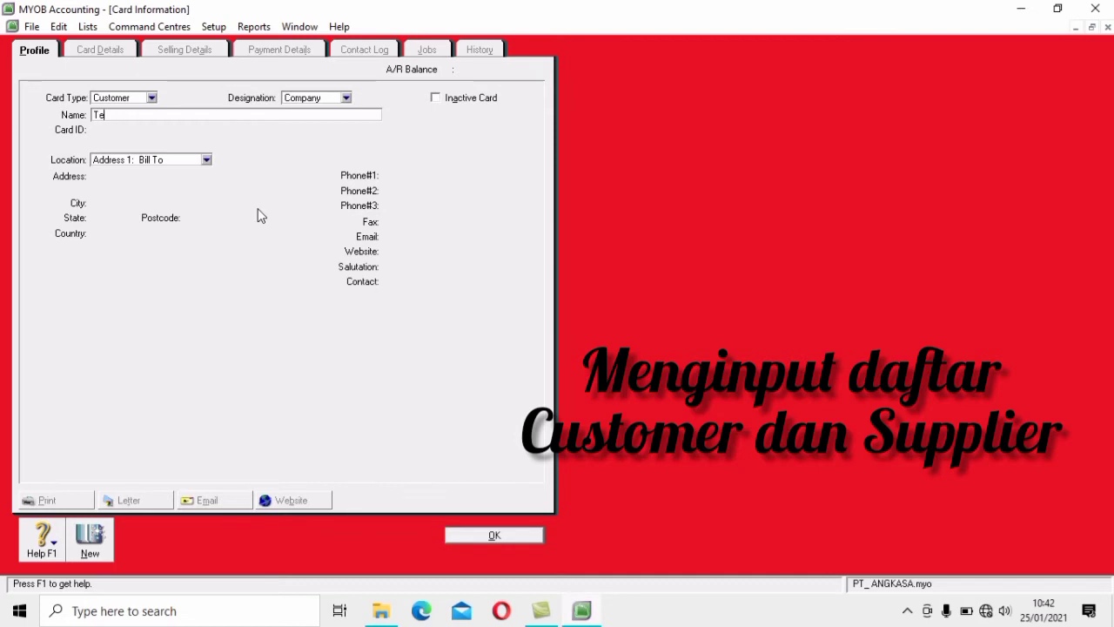
pyautogui.write('chno Computer')
pyautogui.press('Tab')
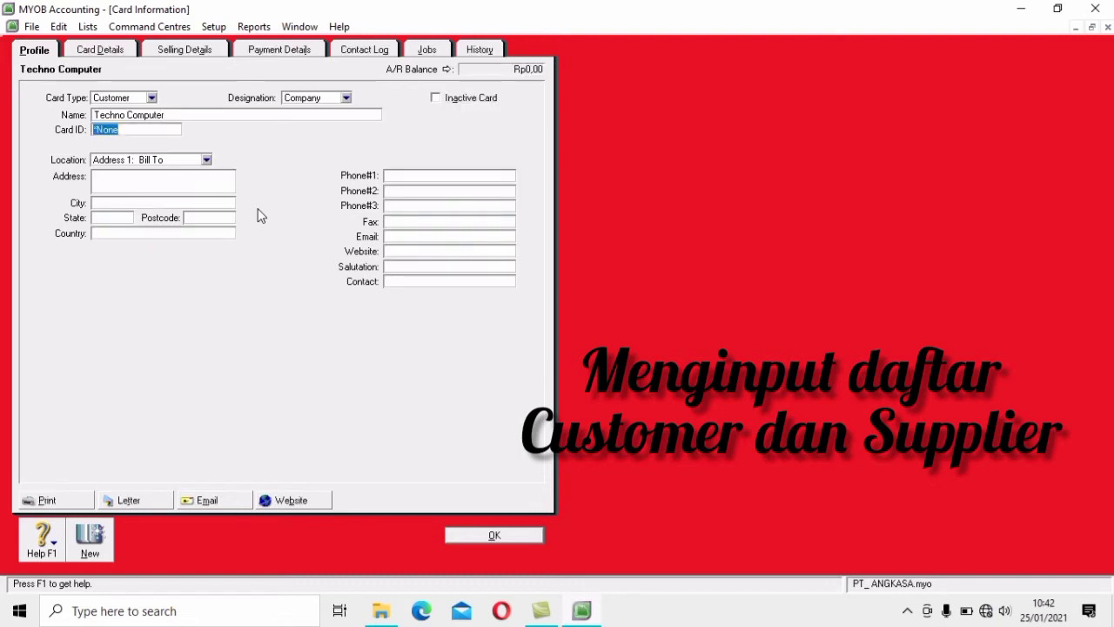
pyautogui.write('C001')
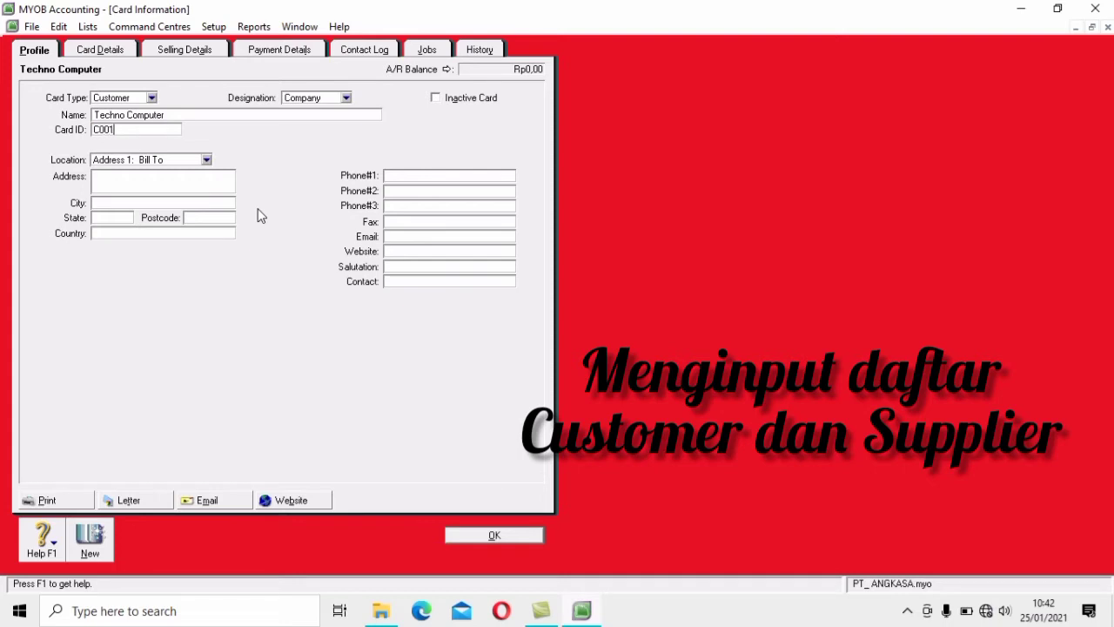
pyautogui.click(185, 172)
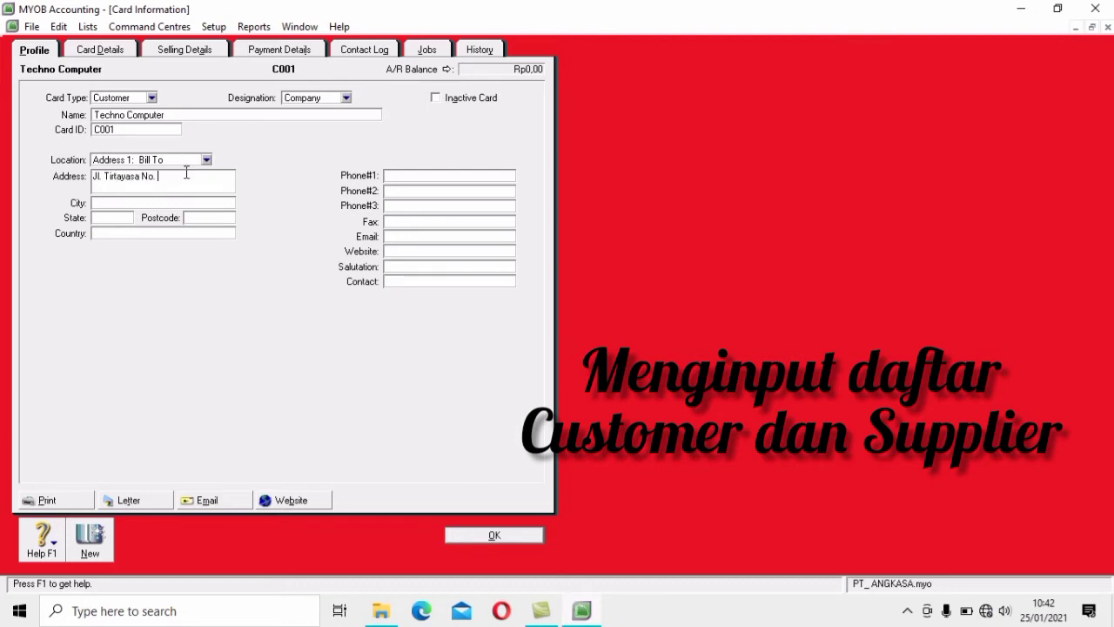
pyautogui.click(410, 175)
pyautogui.click(101, 51)
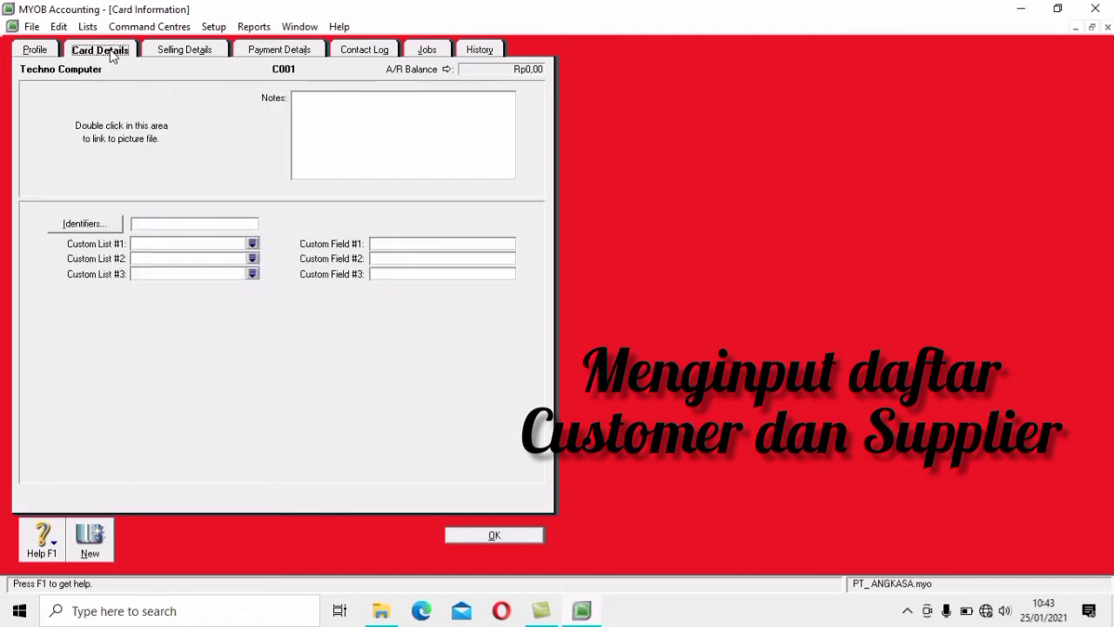
# On Techno Computer's Selling Details, choose Item sale layout and N-T Non-Taxable freight tax code
pyautogui.click(193, 54)
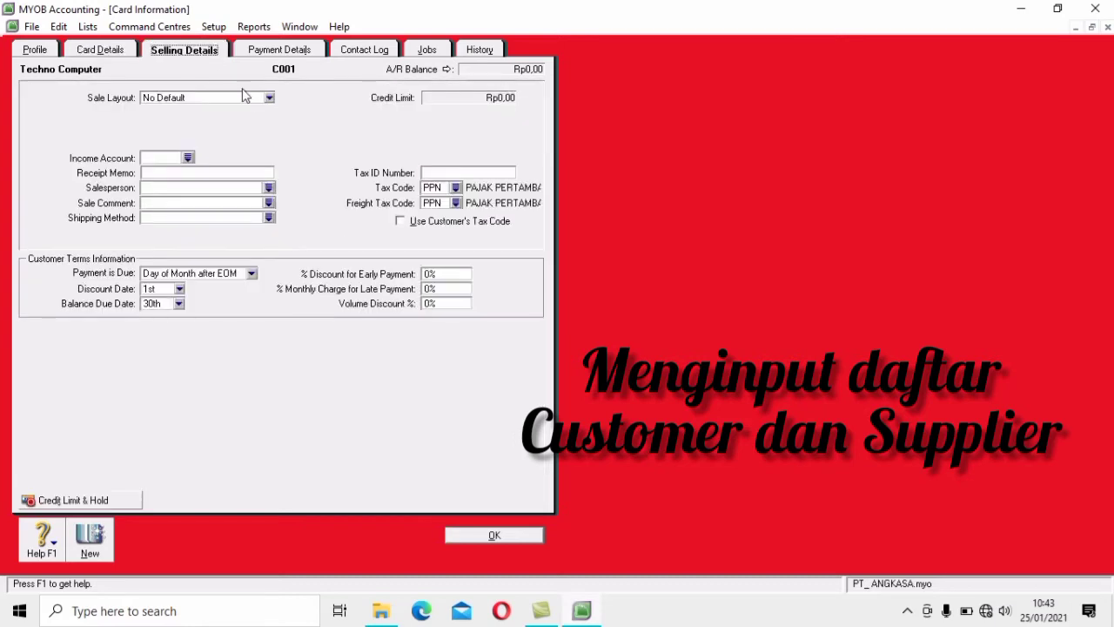
pyautogui.click(269, 98)
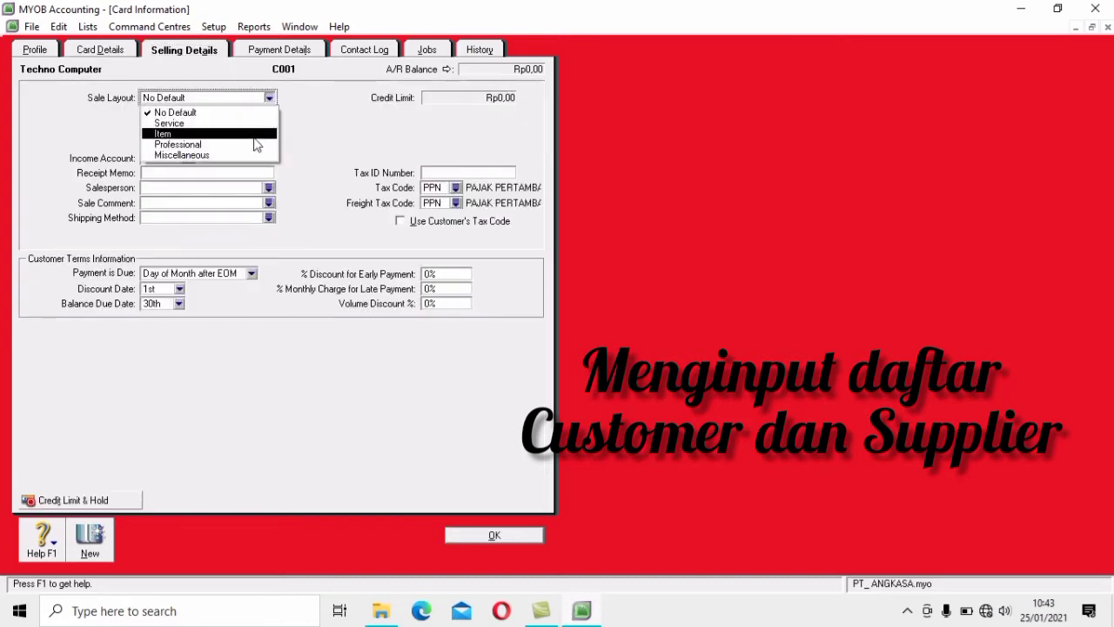
pyautogui.click(255, 135)
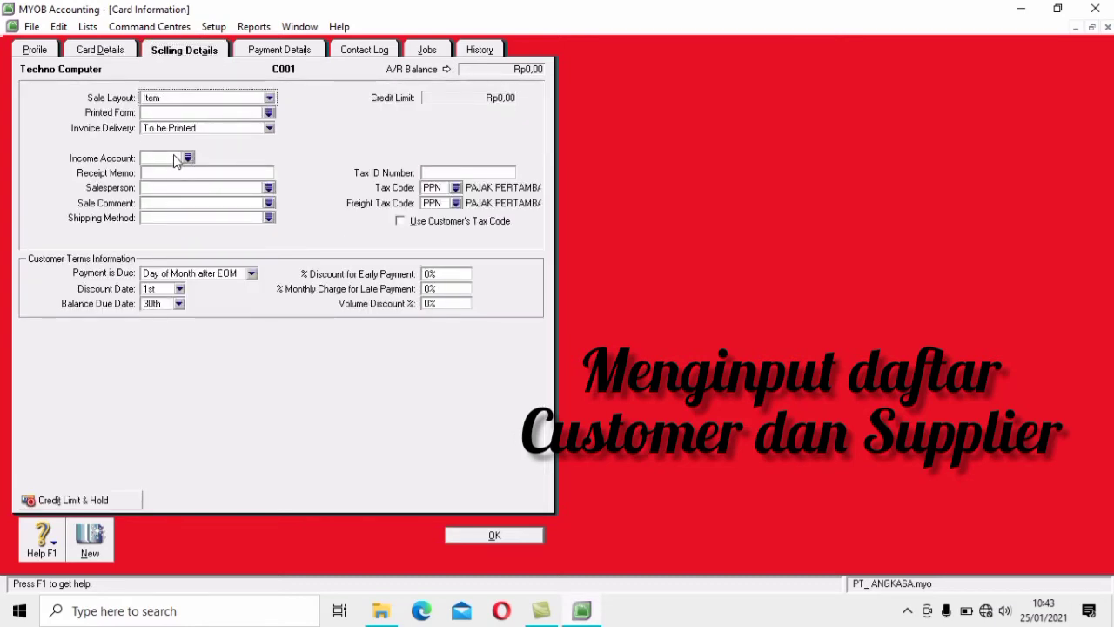
pyautogui.click(458, 204)
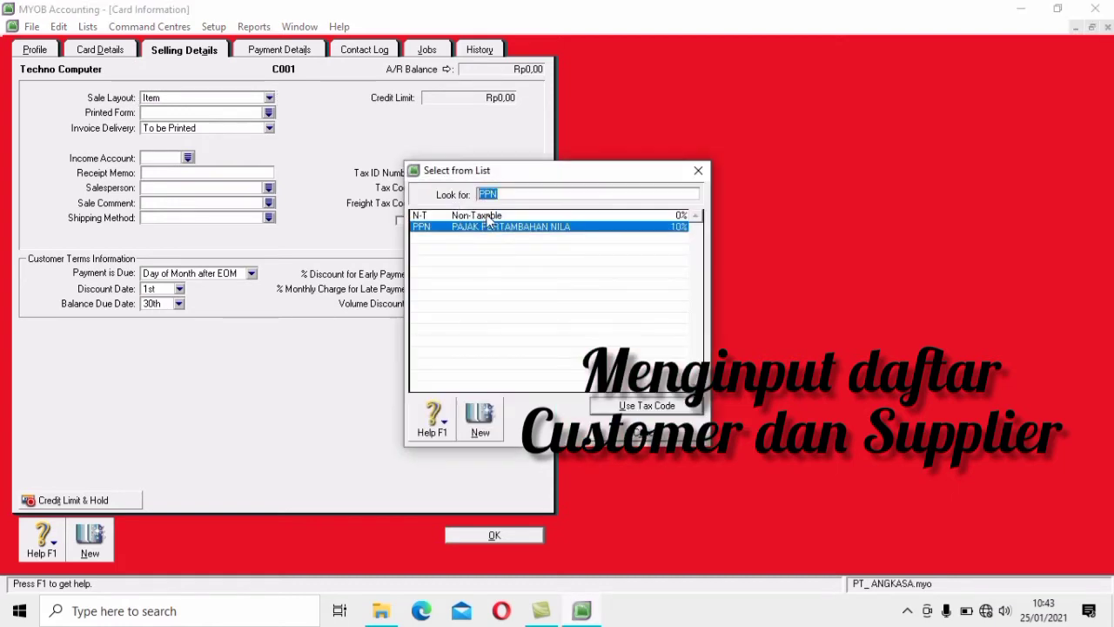
pyautogui.click(487, 215)
pyautogui.click(654, 405)
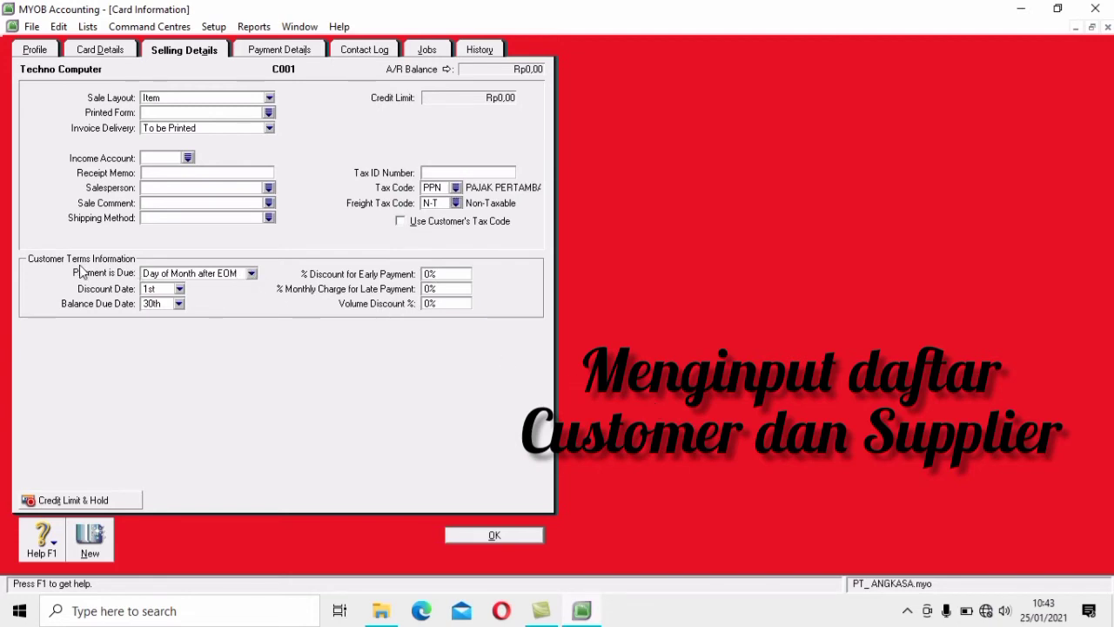
# Set Techno Computer's Payment is Due to In a Given # of Days with 30 balance due days
pyautogui.click(252, 274)
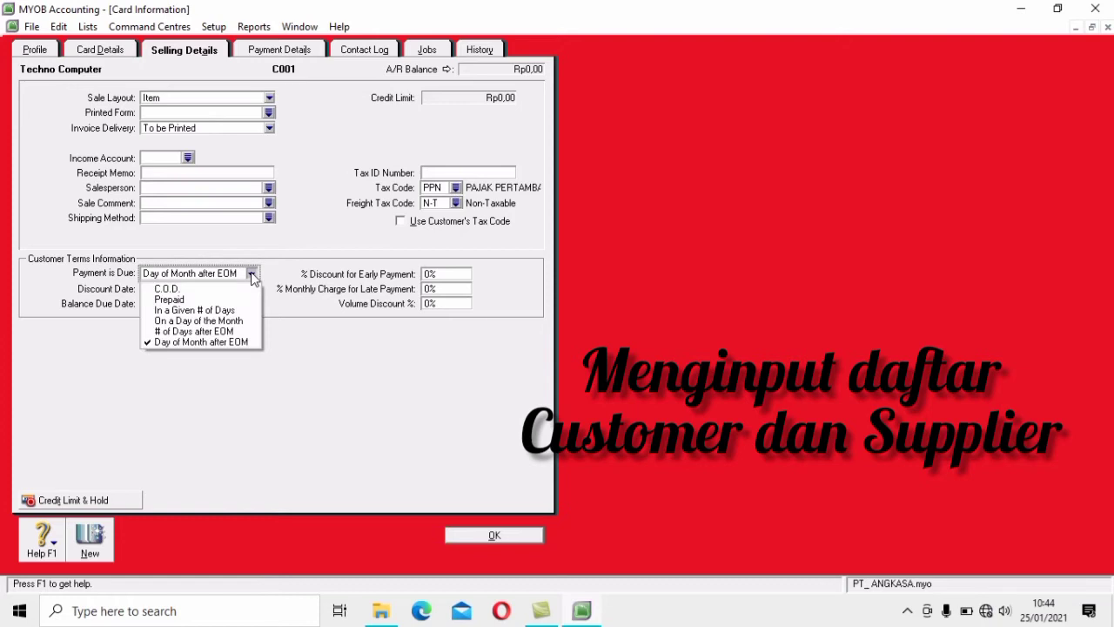
pyautogui.click(188, 310)
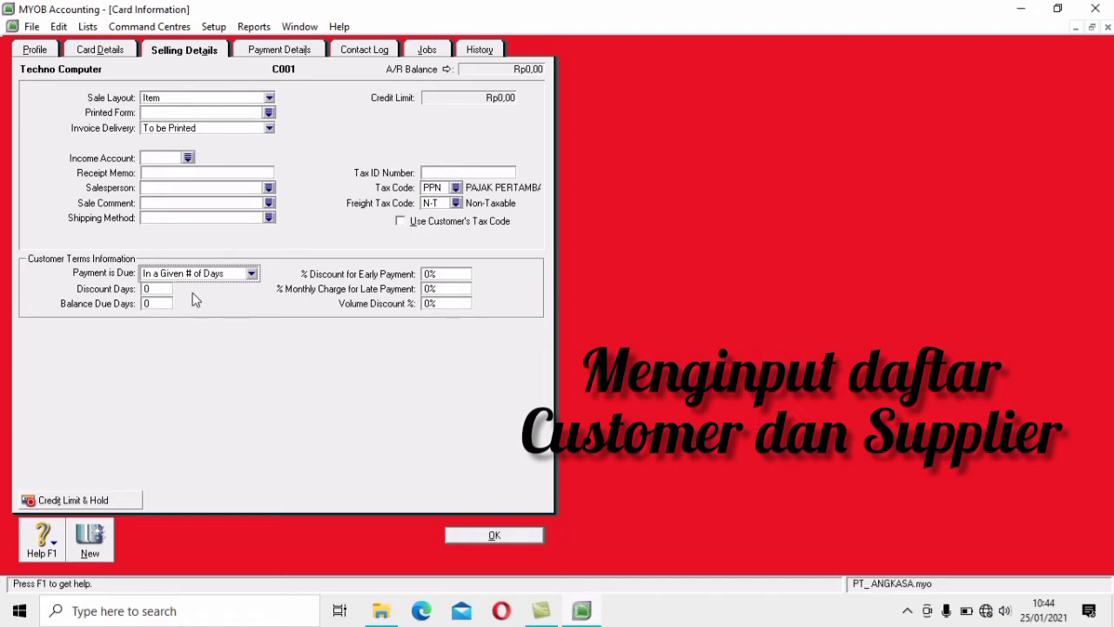
pyautogui.click(154, 303)
pyautogui.write('30')
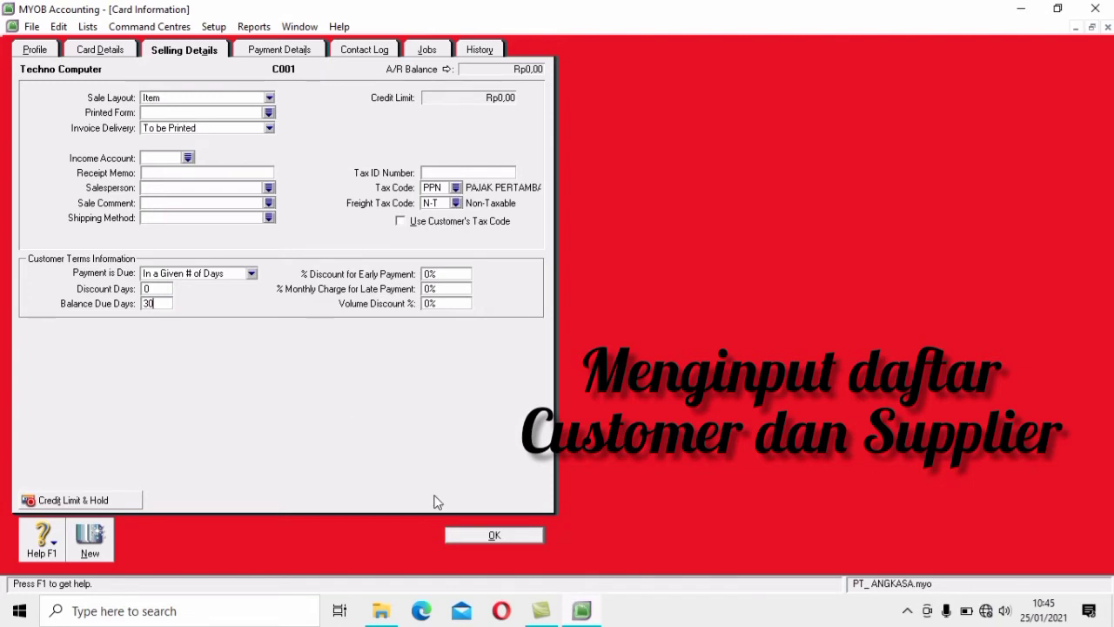
# Save the Techno Computer card and start a fresh new customer card
pyautogui.click(483, 536)
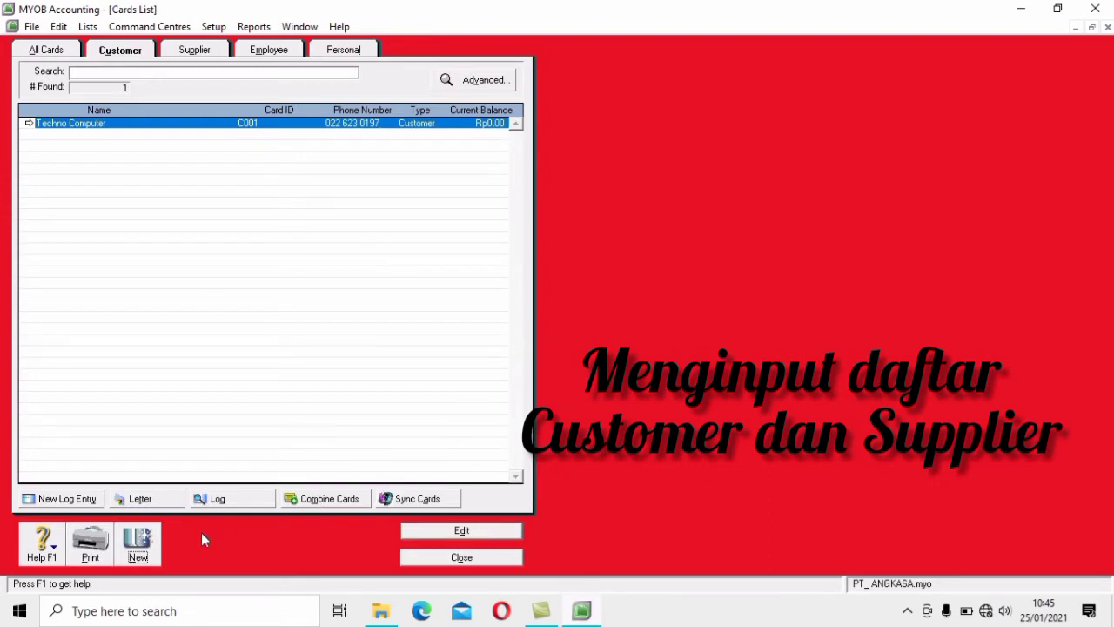
pyautogui.click(137, 557)
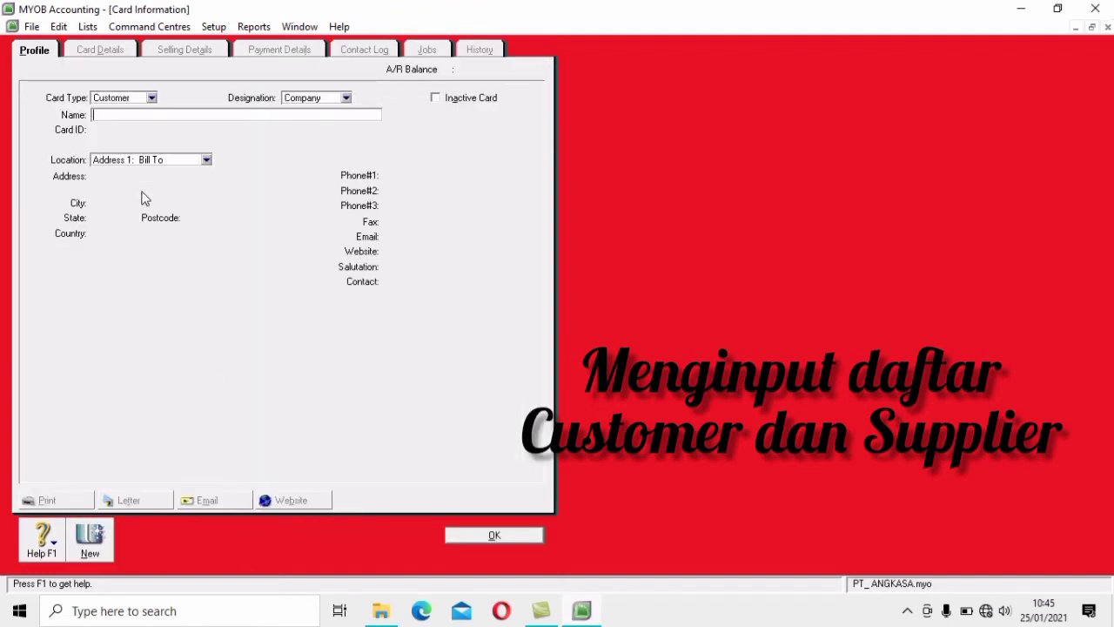
pyautogui.click(525, 537)
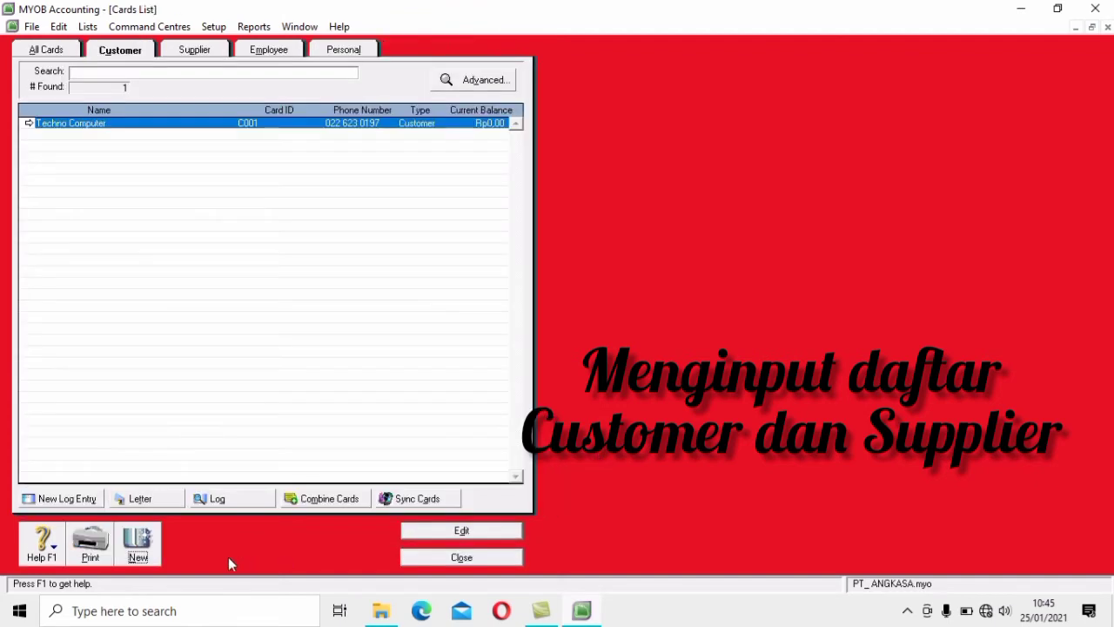
pyautogui.click(148, 561)
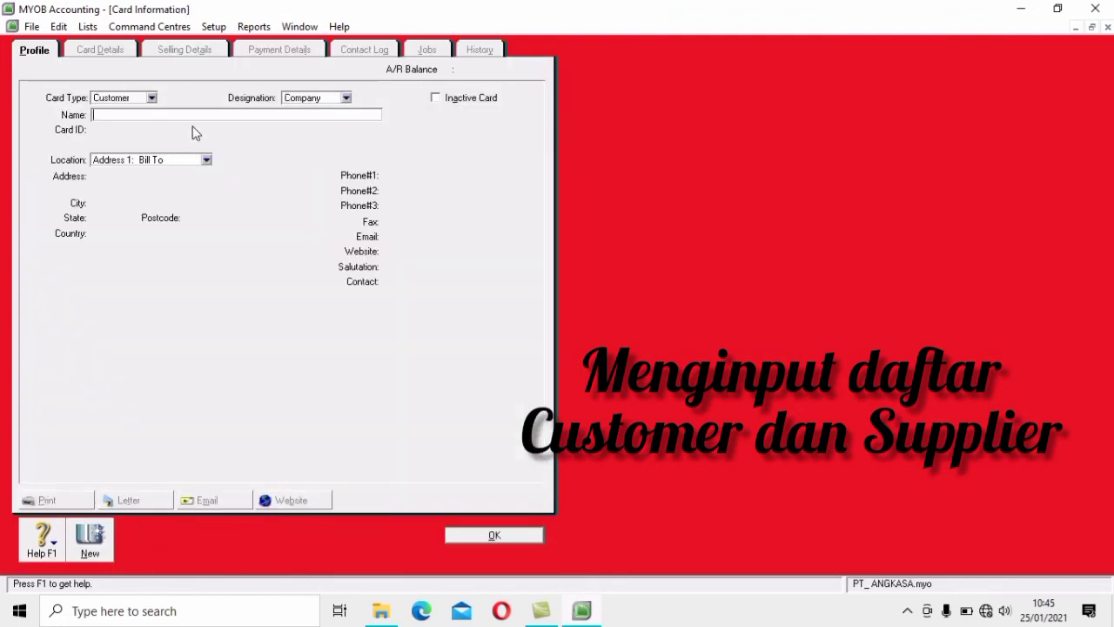
# Enter customer Trans Computer with card ID C002, its Bandung street address and main phone number
pyautogui.write('Trans Computer')
pyautogui.press('Tab')
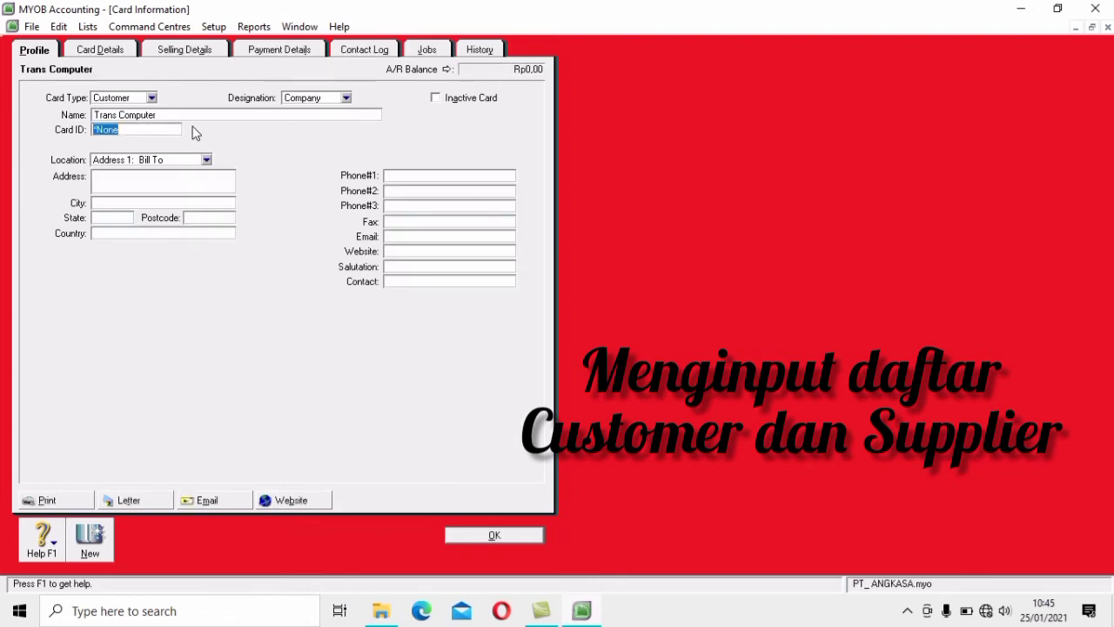
pyautogui.write('C002')
pyautogui.click(211, 177)
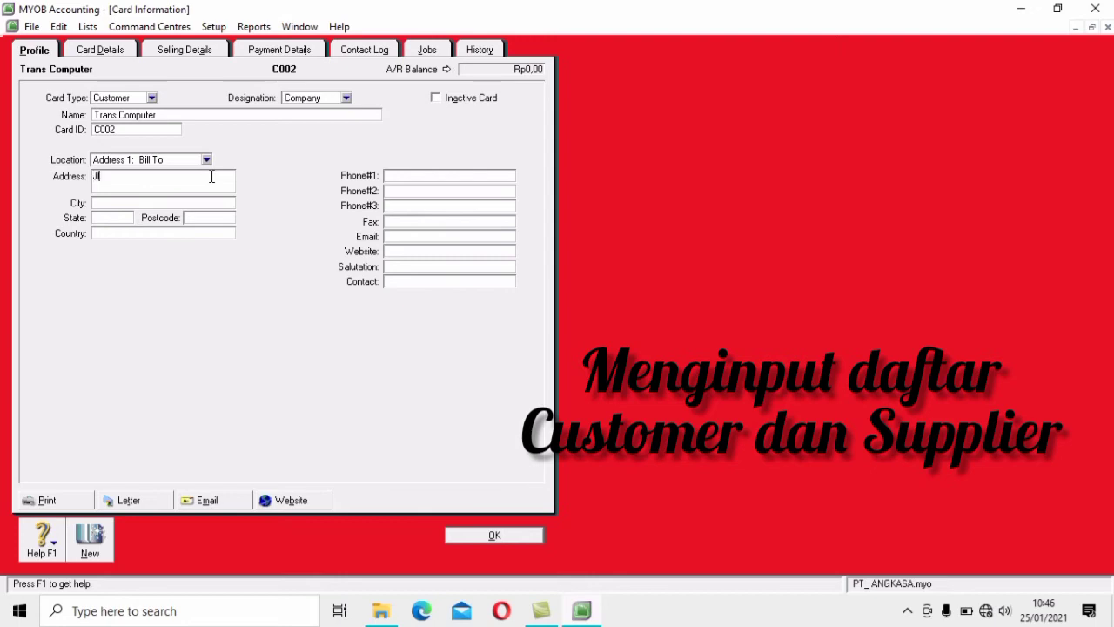
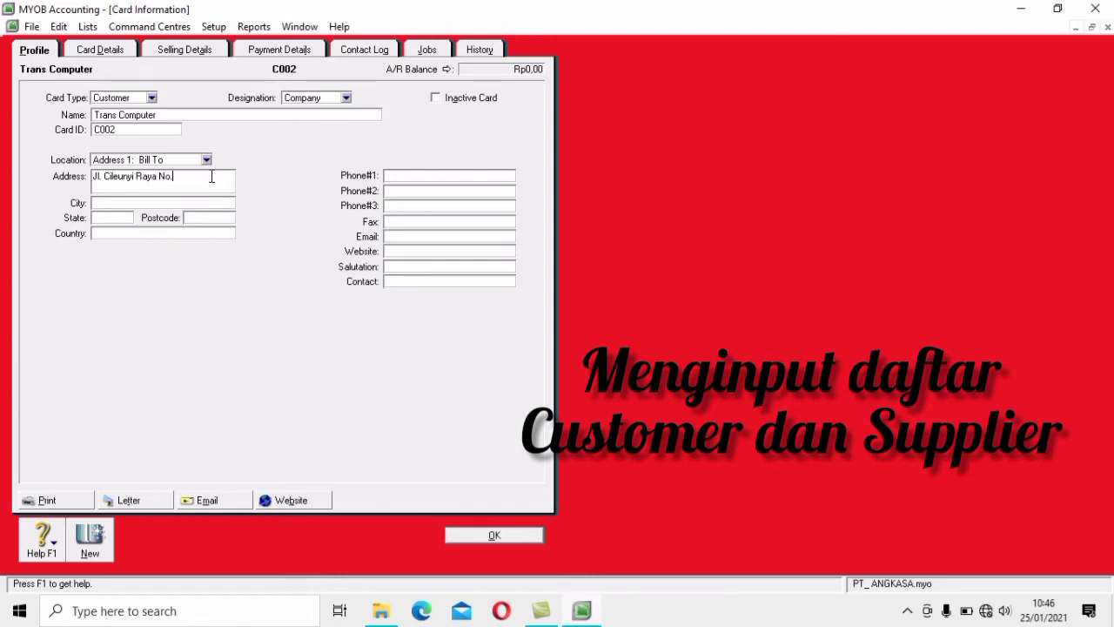
pyautogui.click(457, 175)
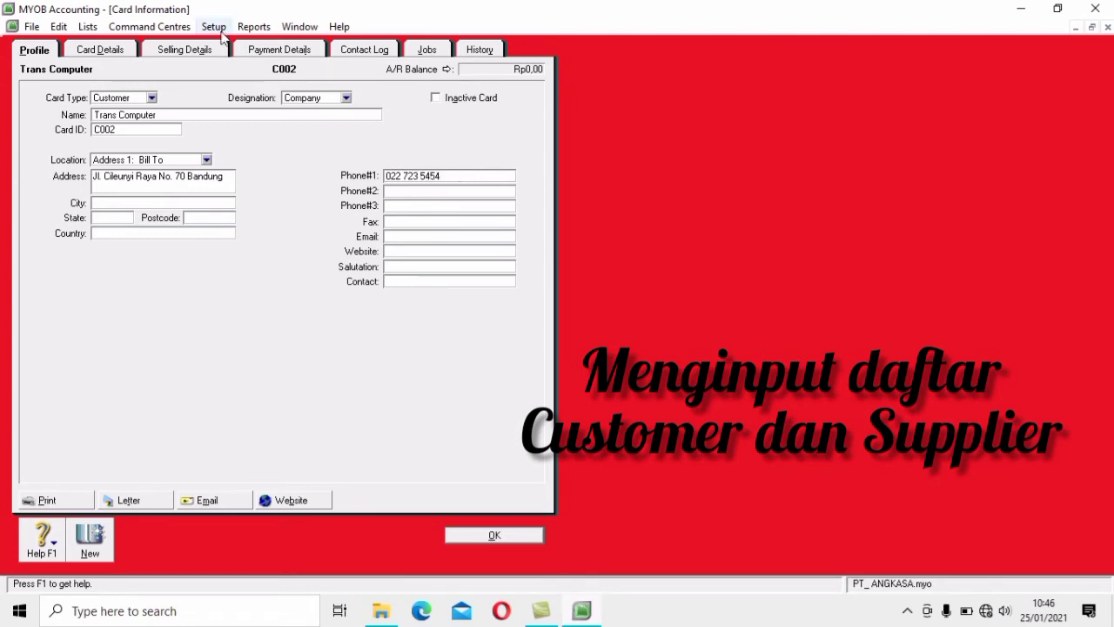
# Give Trans Computer Item sale layout, N-T freight tax and 30-day terms, then save the card
pyautogui.click(173, 52)
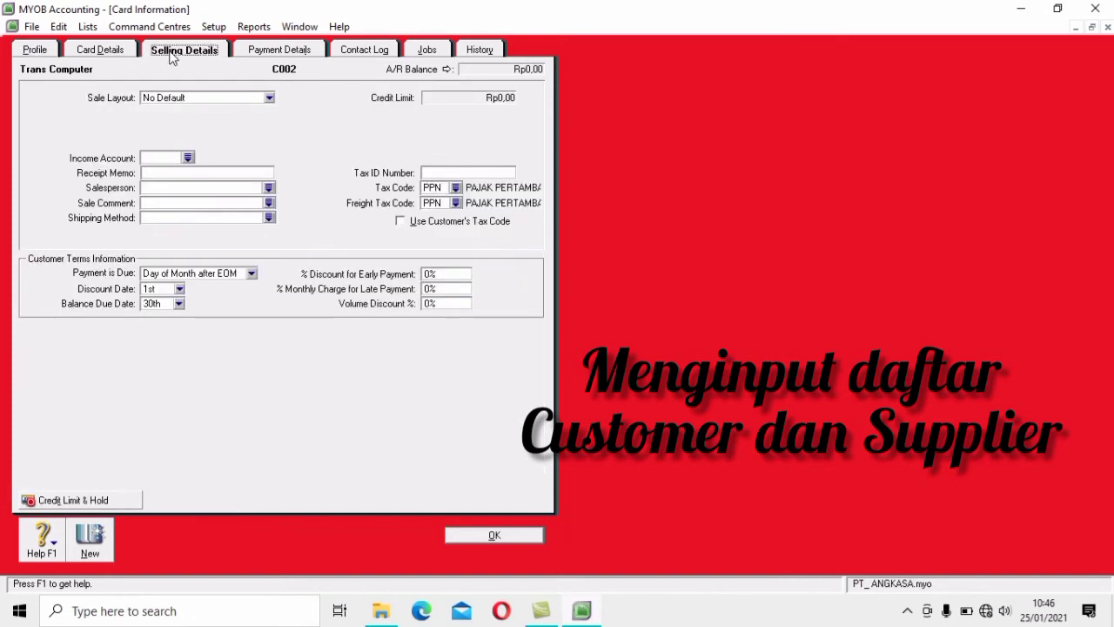
pyautogui.click(270, 98)
pyautogui.click(222, 132)
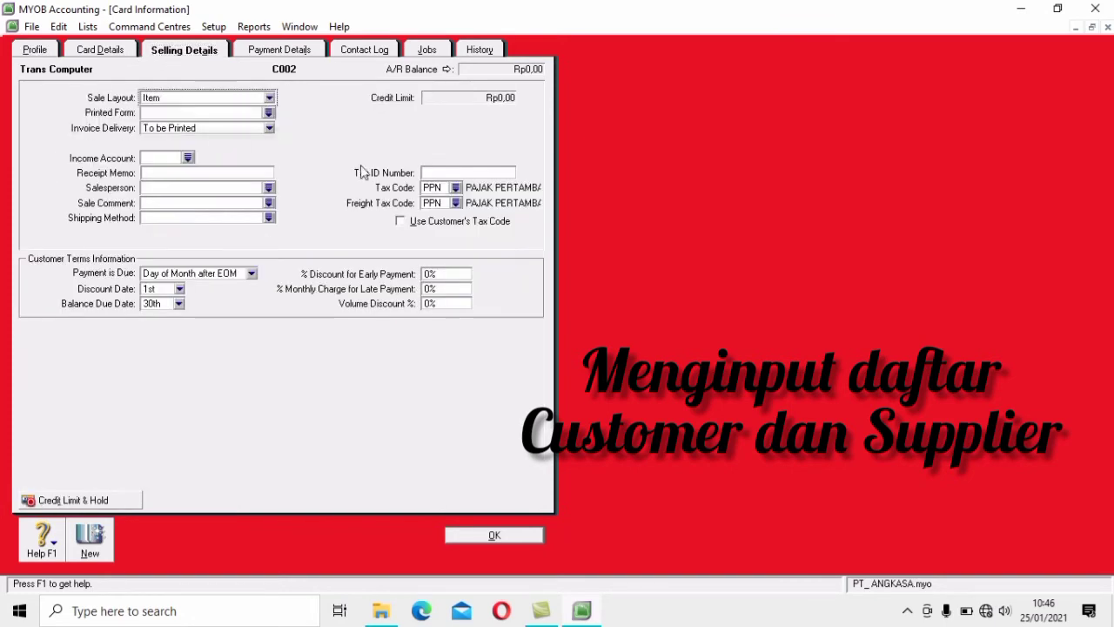
pyautogui.click(455, 203)
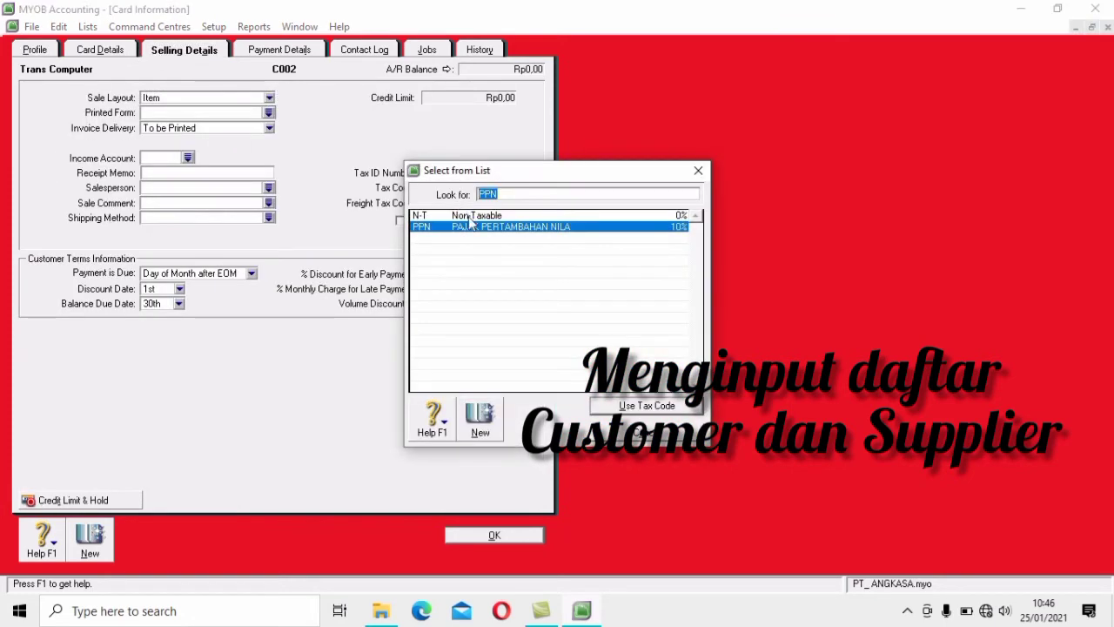
pyautogui.click(475, 216)
pyautogui.click(663, 407)
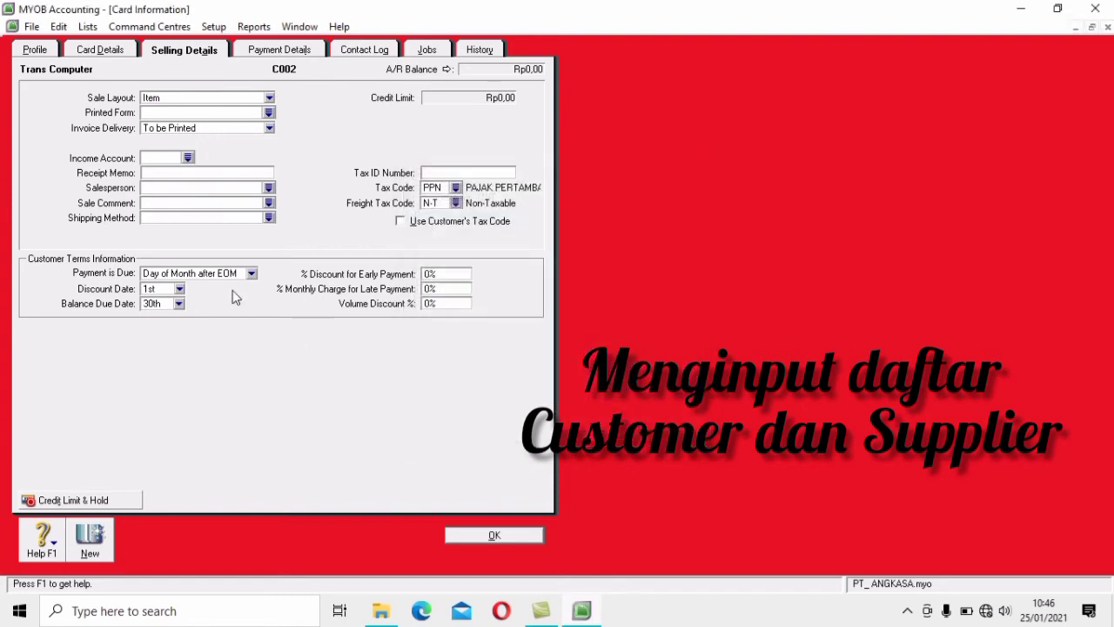
pyautogui.click(251, 274)
pyautogui.click(161, 306)
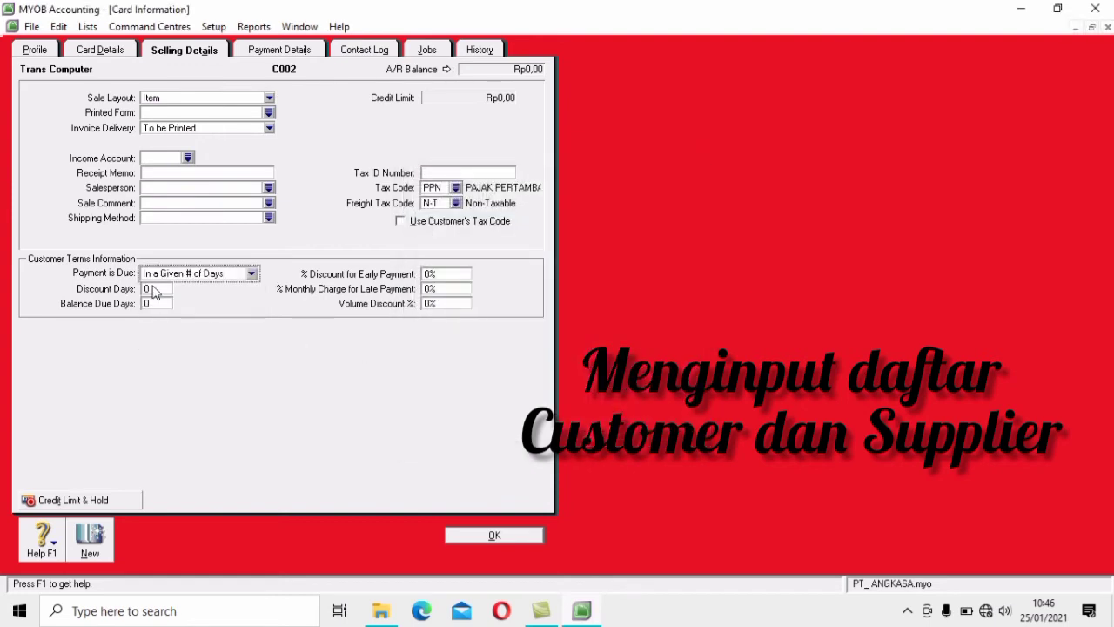
pyautogui.click(154, 307)
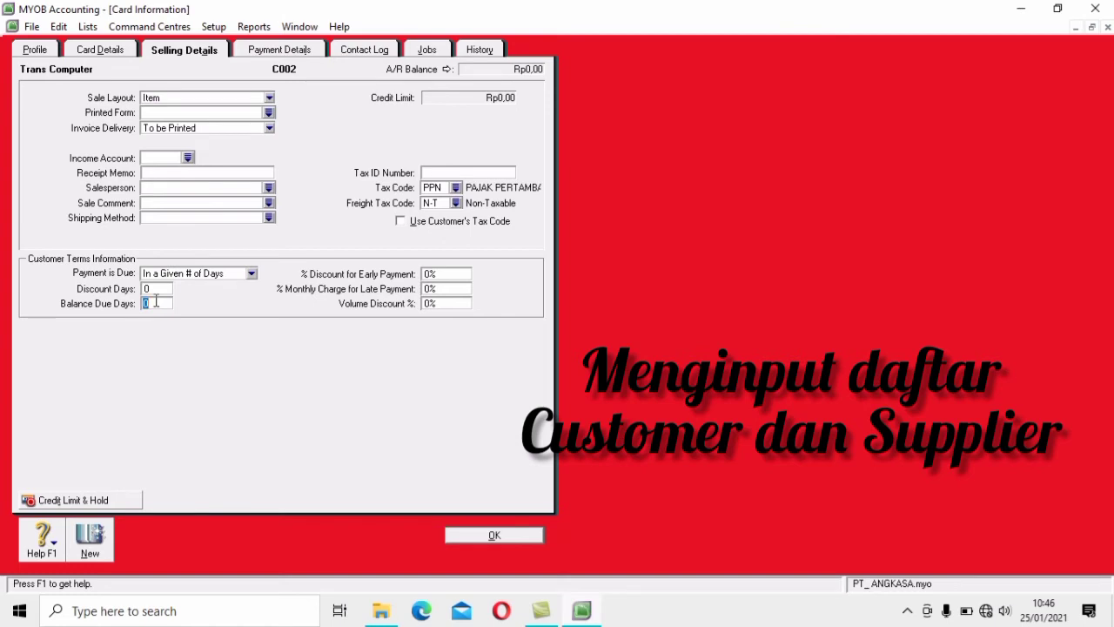
pyautogui.write('30')
pyautogui.click(513, 536)
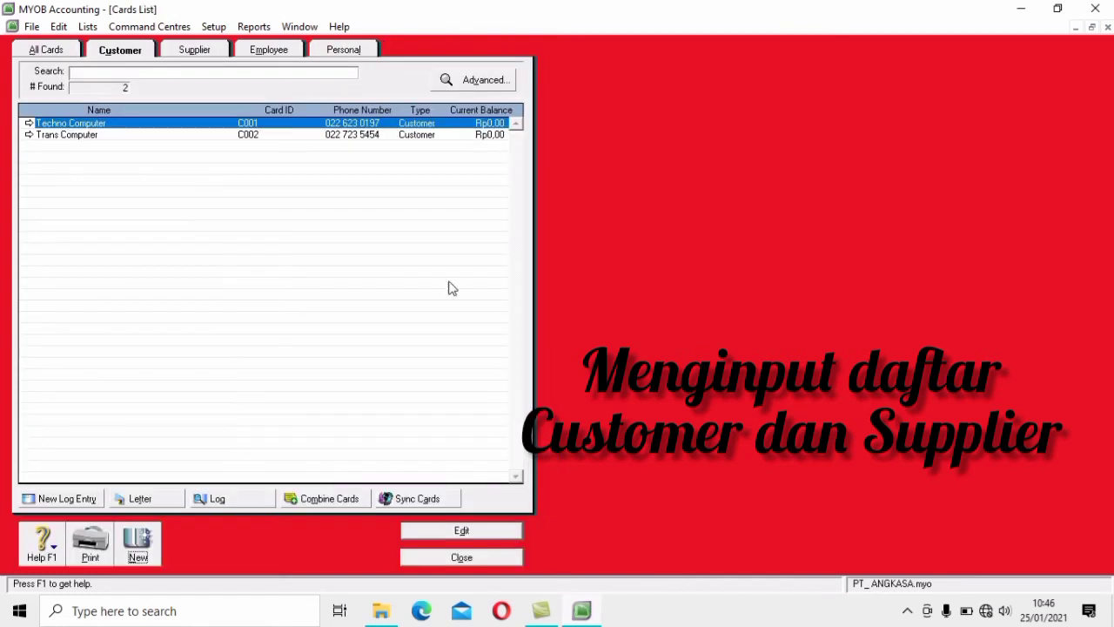
# Create customer card Mega Computer, ID C003, with its Bandung street address and phone number
pyautogui.click(144, 557)
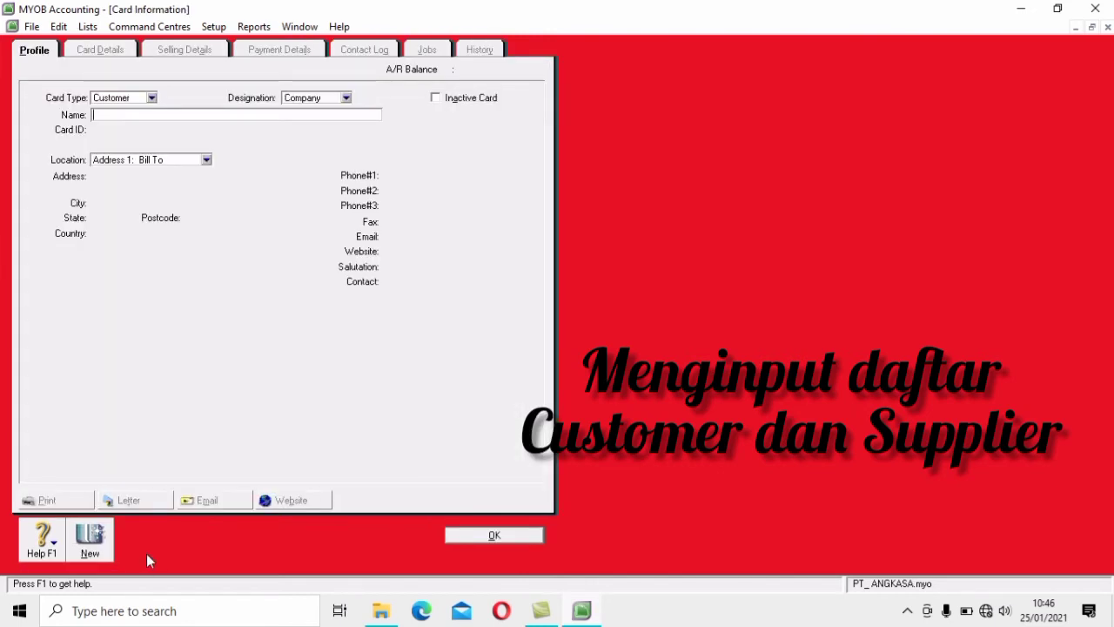
pyautogui.write('Mega Compue')
pyautogui.press('BackSpace')
pyautogui.write('ter')
pyautogui.press('Tab')
pyautogui.write('C')
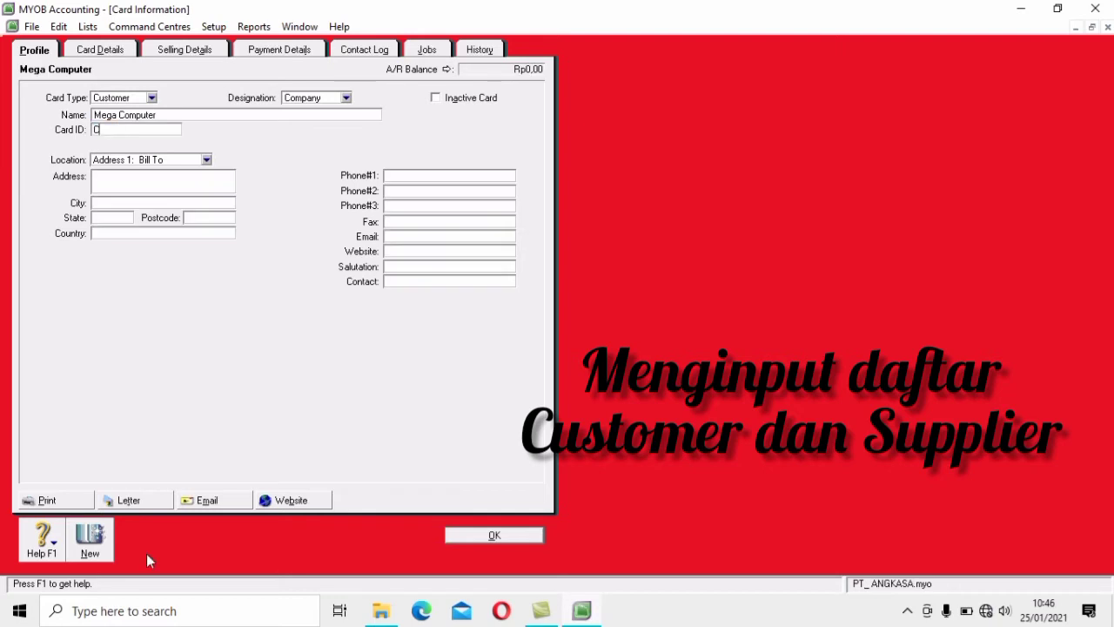
pyautogui.write('003')
pyautogui.click(153, 177)
pyautogui.write('K')
pyautogui.press('BackSpace')
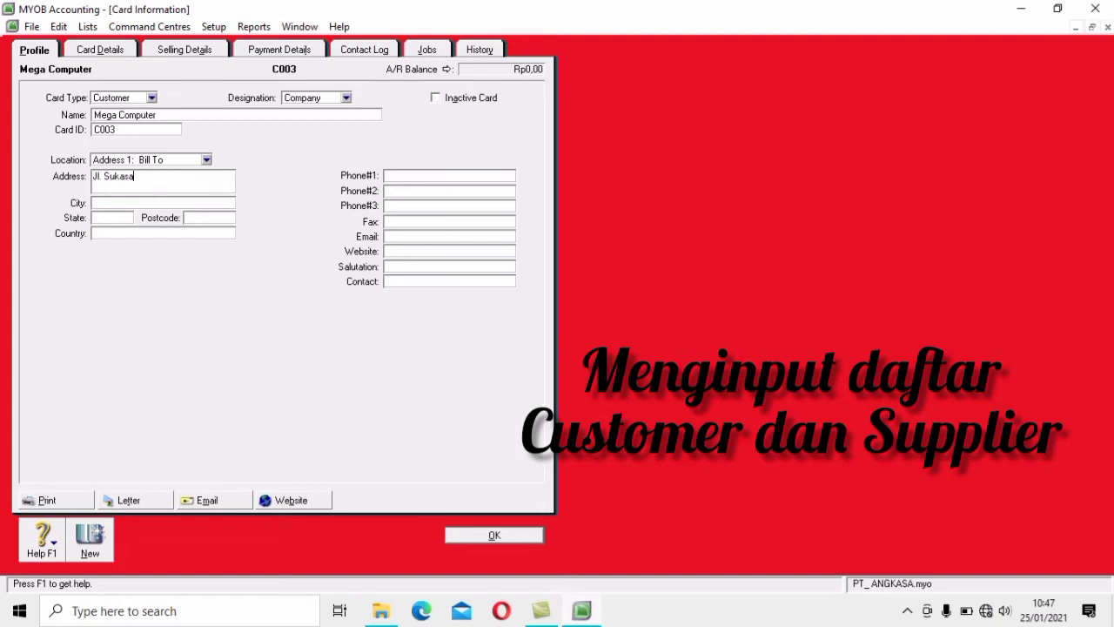
pyautogui.click(498, 176)
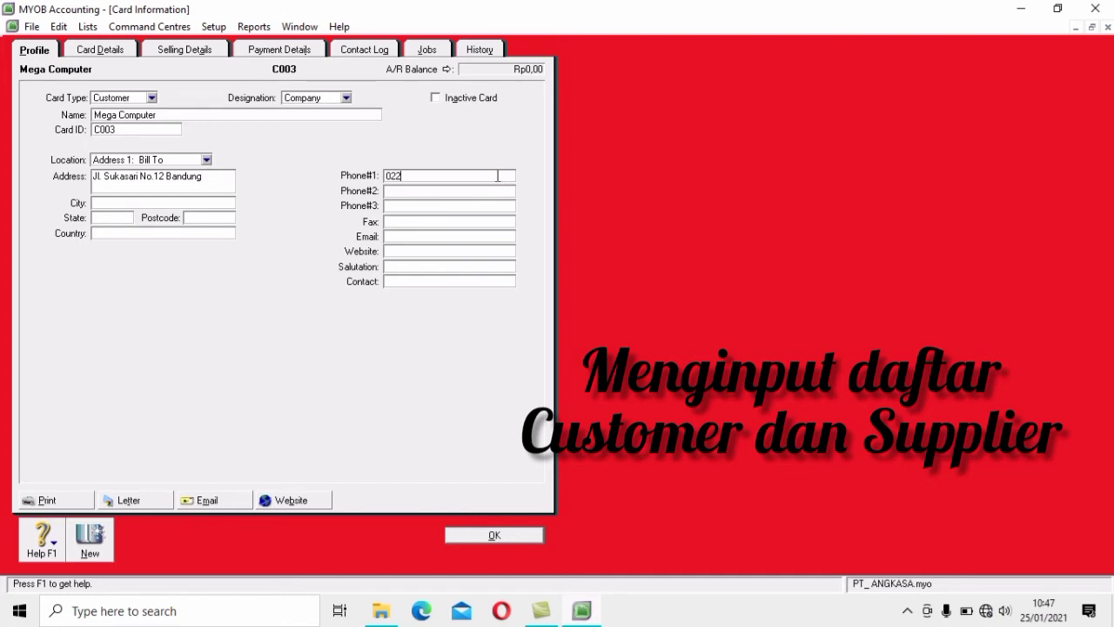
# Set Mega Computer to Item layout, 30 days in a given number of days, N-T freight, and save
pyautogui.click(200, 52)
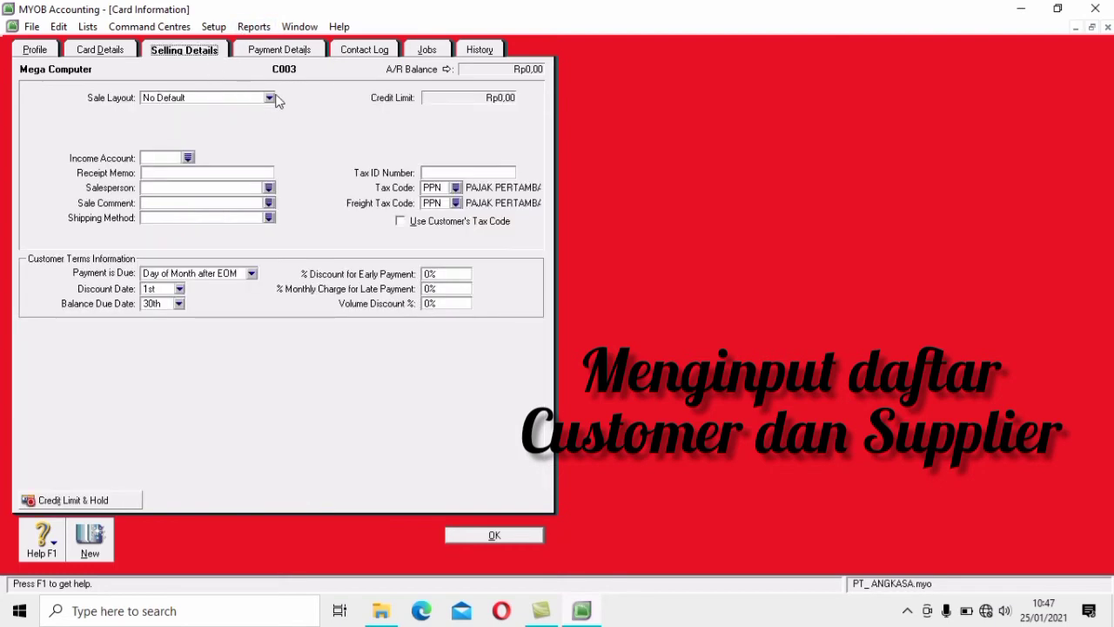
pyautogui.click(273, 101)
pyautogui.click(228, 133)
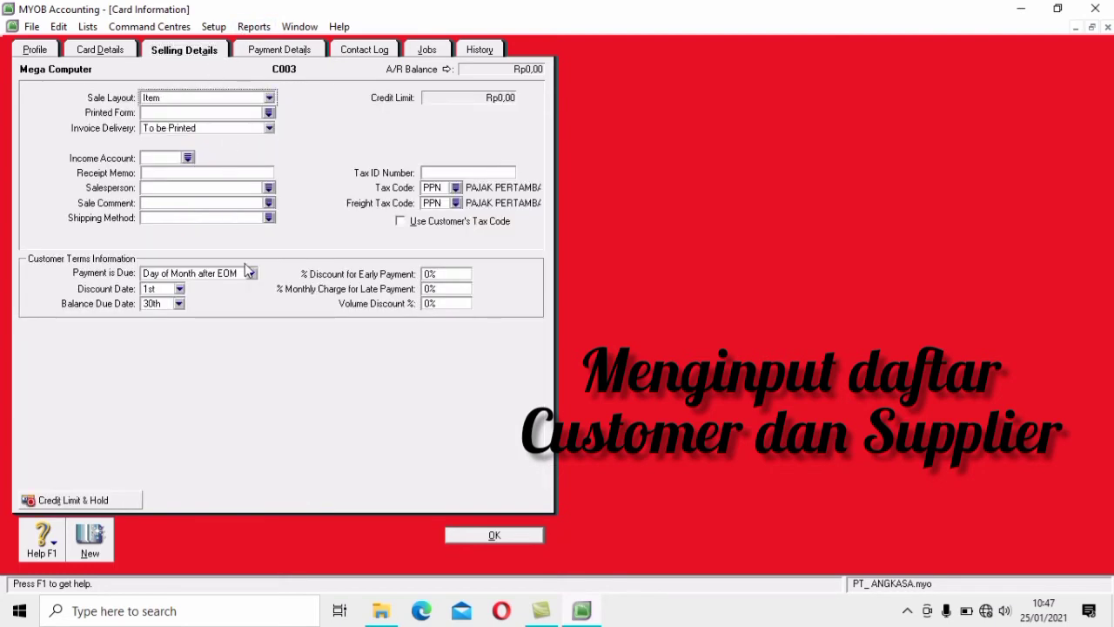
pyautogui.click(252, 274)
pyautogui.click(194, 310)
pyautogui.click(159, 303)
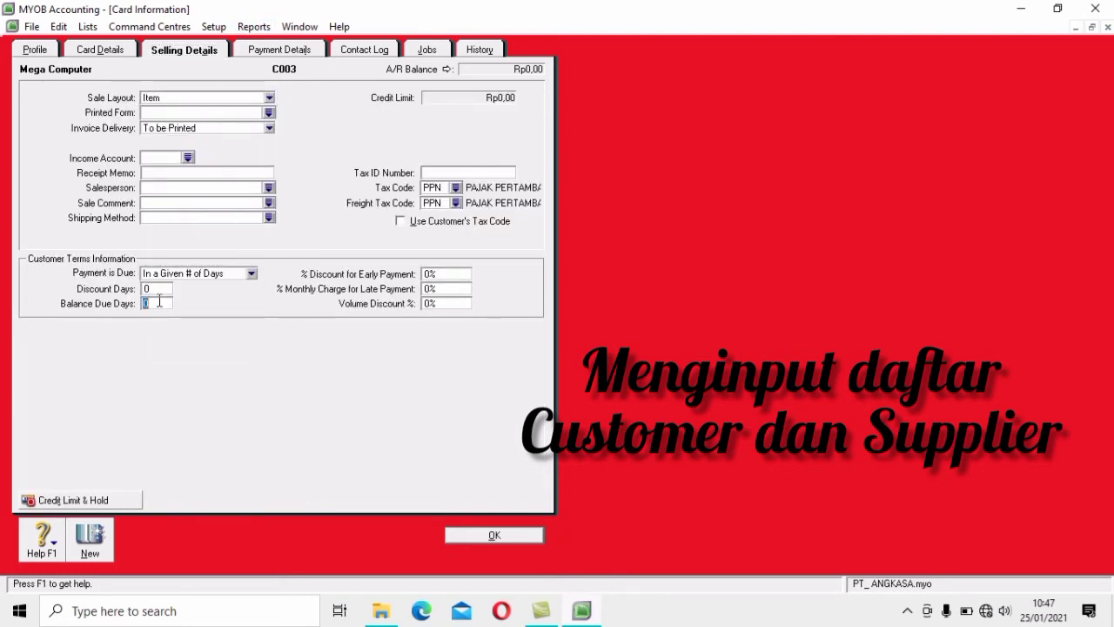
pyautogui.write('30')
pyautogui.write('N-T')
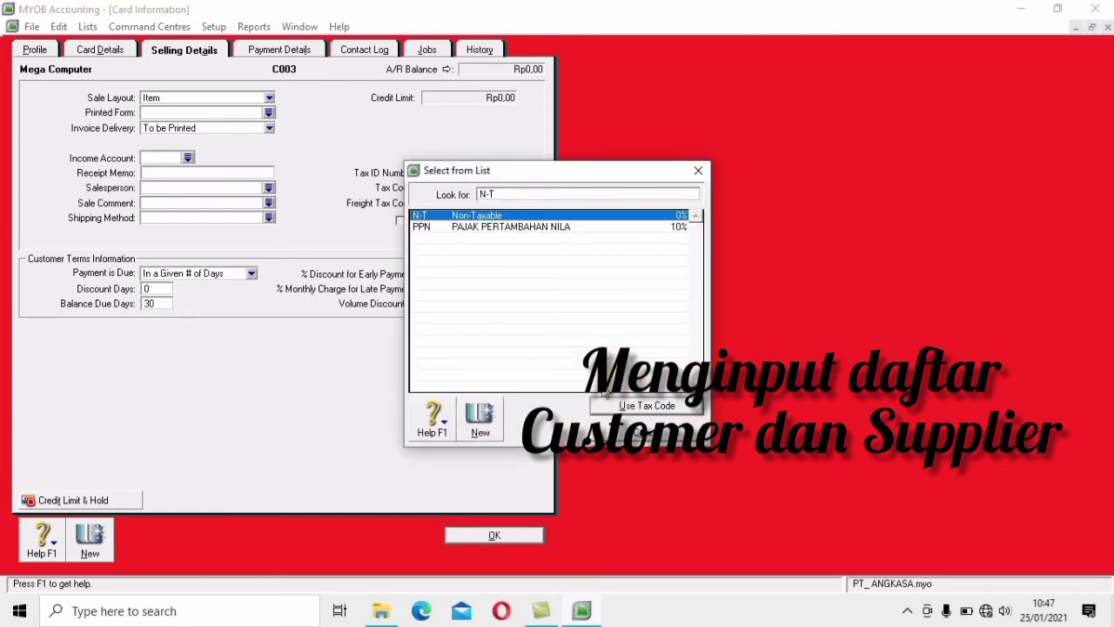
pyautogui.click(636, 408)
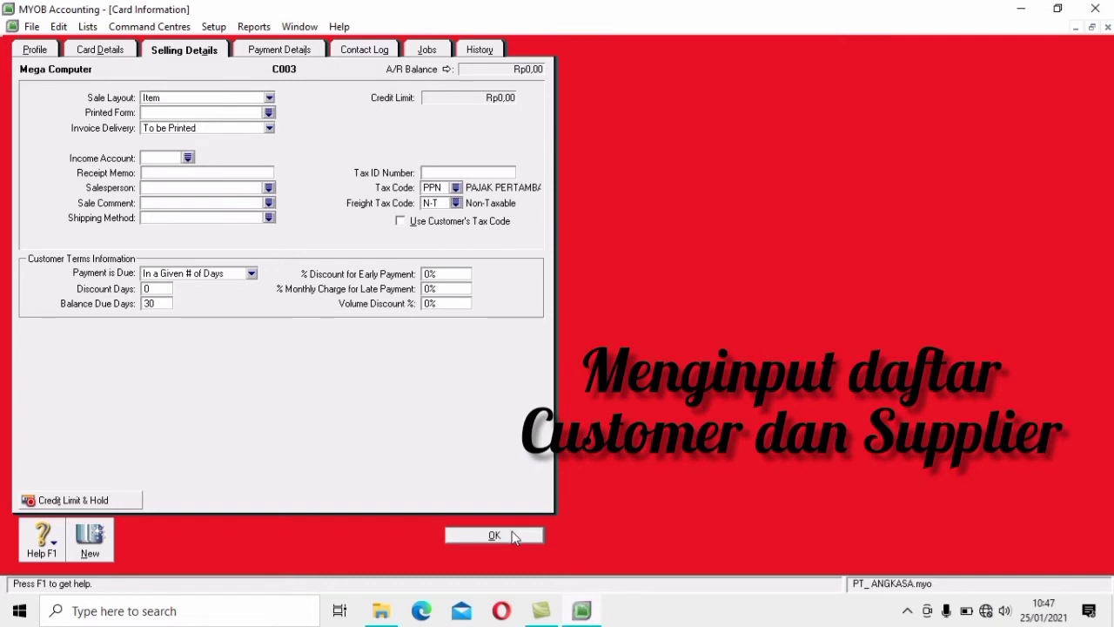
pyautogui.click(516, 535)
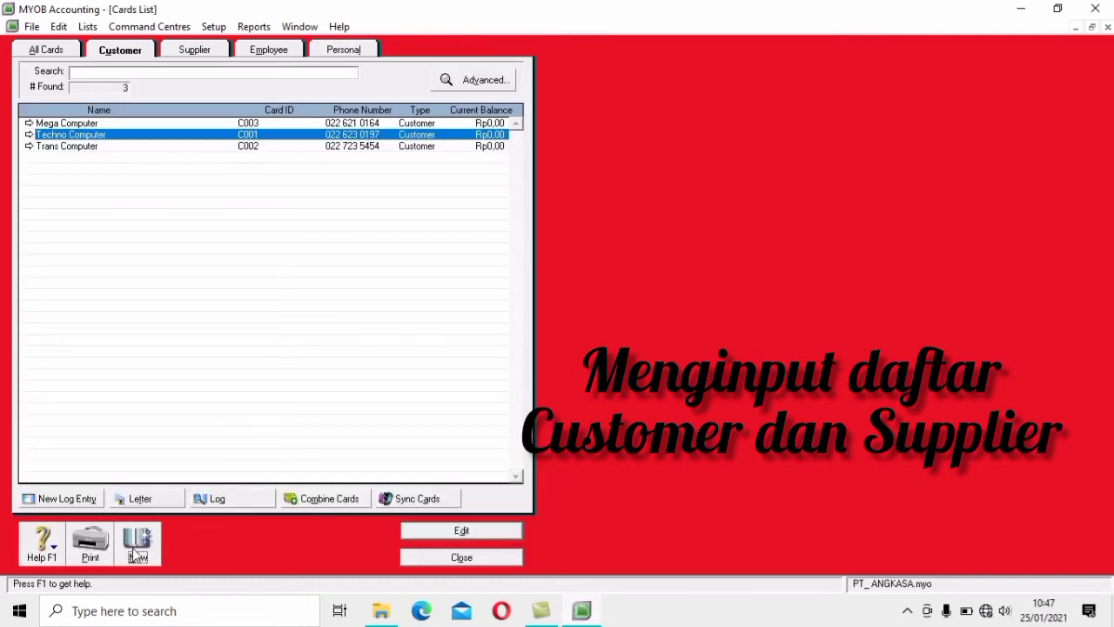
# Create customer card Prima Computer, ID C004, with its Bandung street address and phone number
pyautogui.click(133, 552)
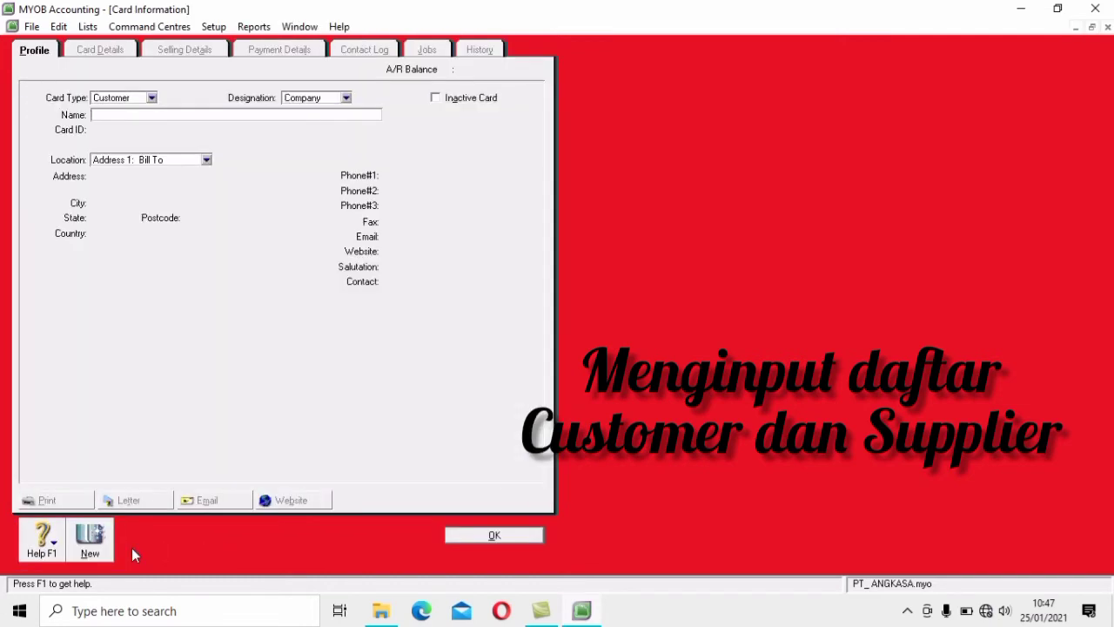
pyautogui.write('Prima Computer')
pyautogui.press('Tab')
pyautogui.write('C004')
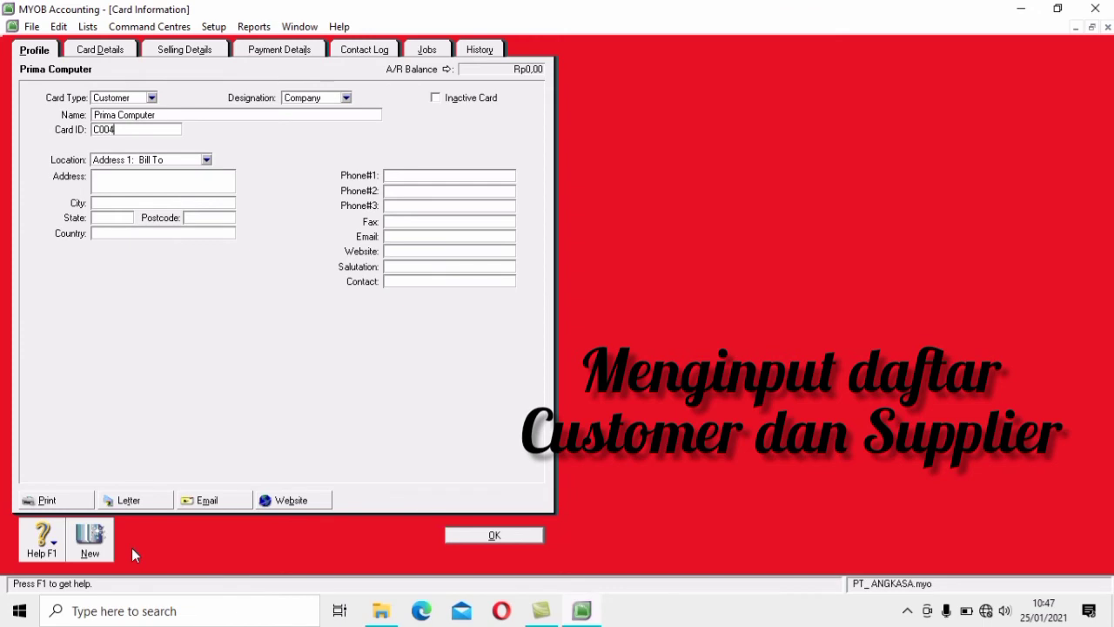
pyautogui.press('Tab')
pyautogui.press('Tab')
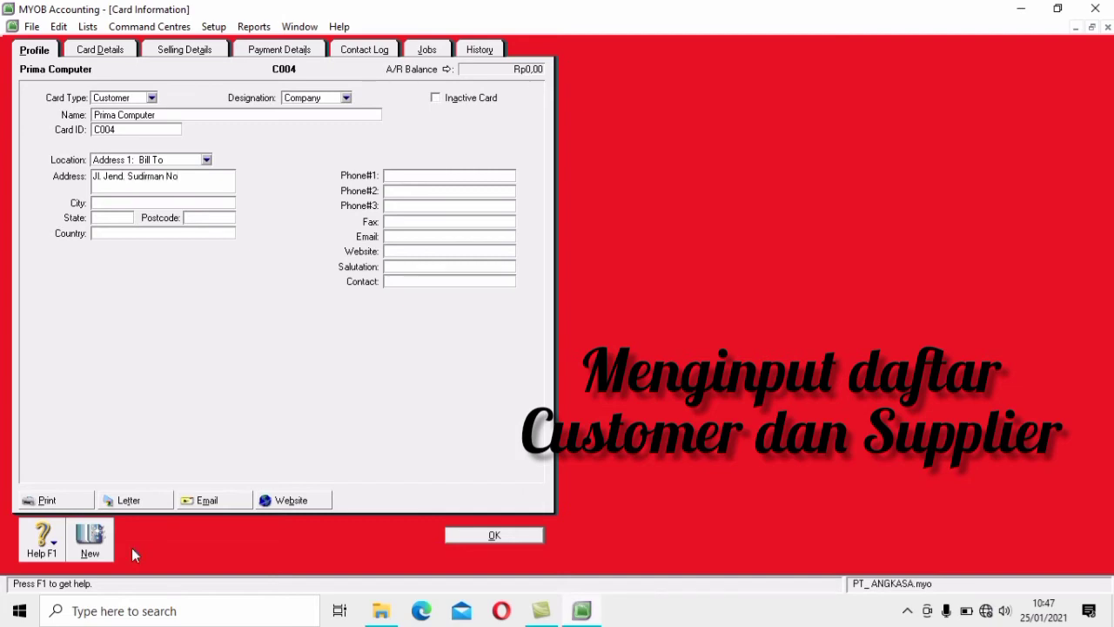
pyautogui.press('Tab')
pyautogui.press('Tab')
pyautogui.press('Tab')
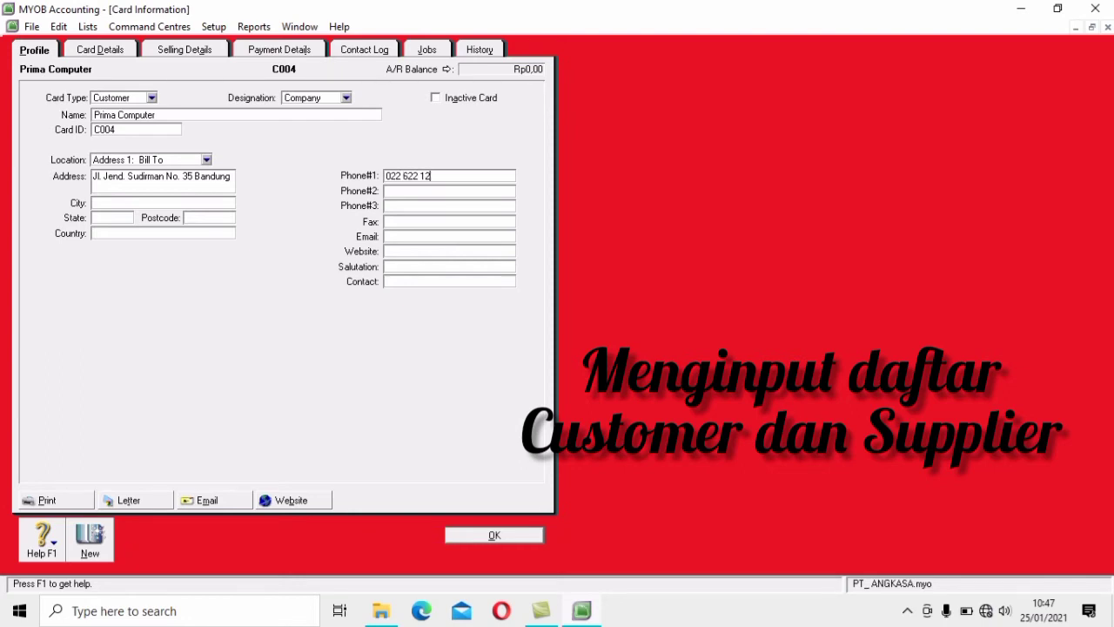
# Give Prima Computer Item sale layout, N-T freight tax and 30-day terms, then save the card
pyautogui.click(184, 49)
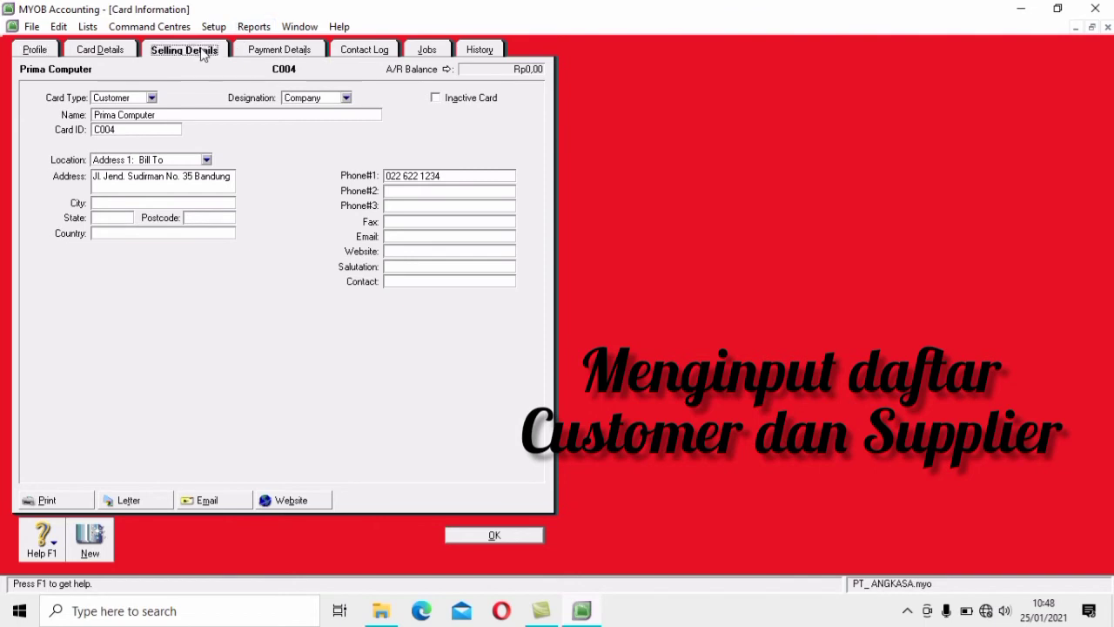
pyautogui.click(270, 98)
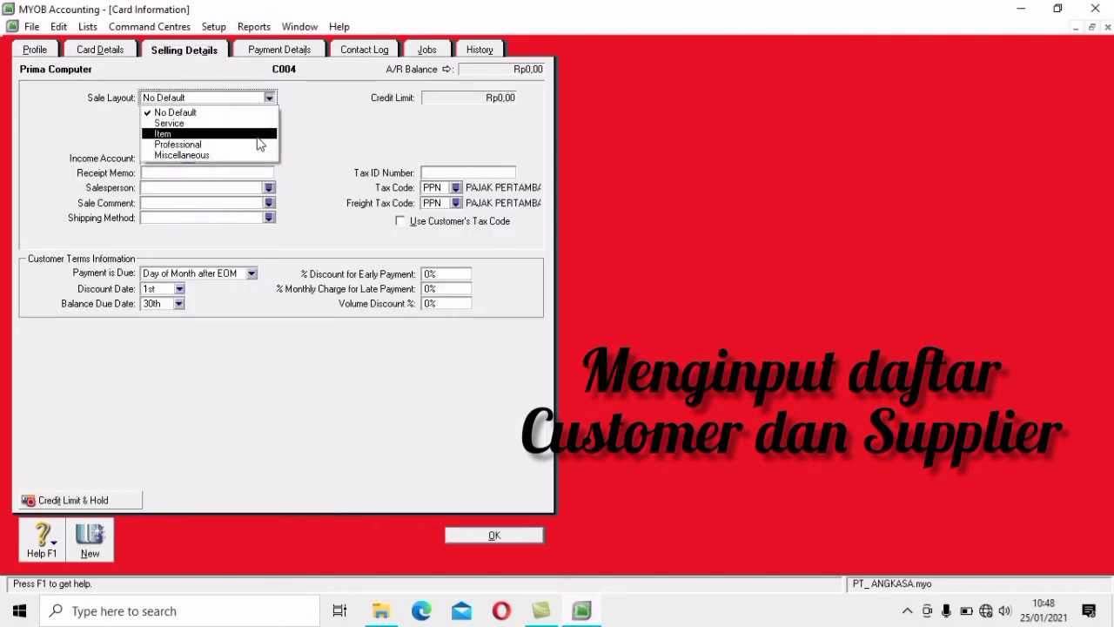
pyautogui.click(257, 137)
pyautogui.click(453, 203)
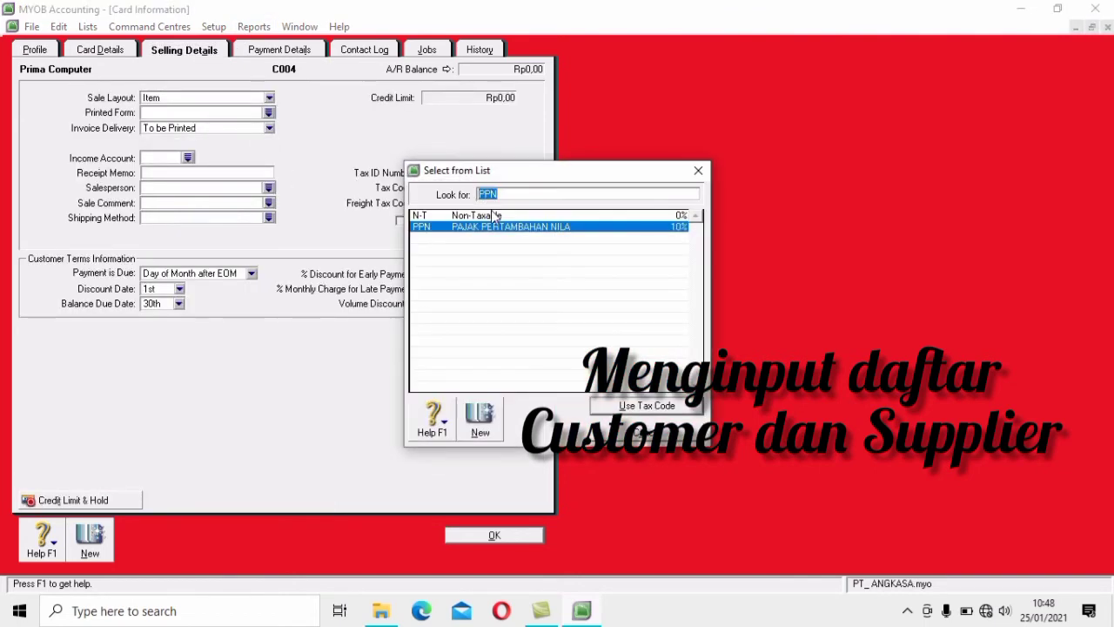
pyautogui.click(493, 215)
pyautogui.click(646, 405)
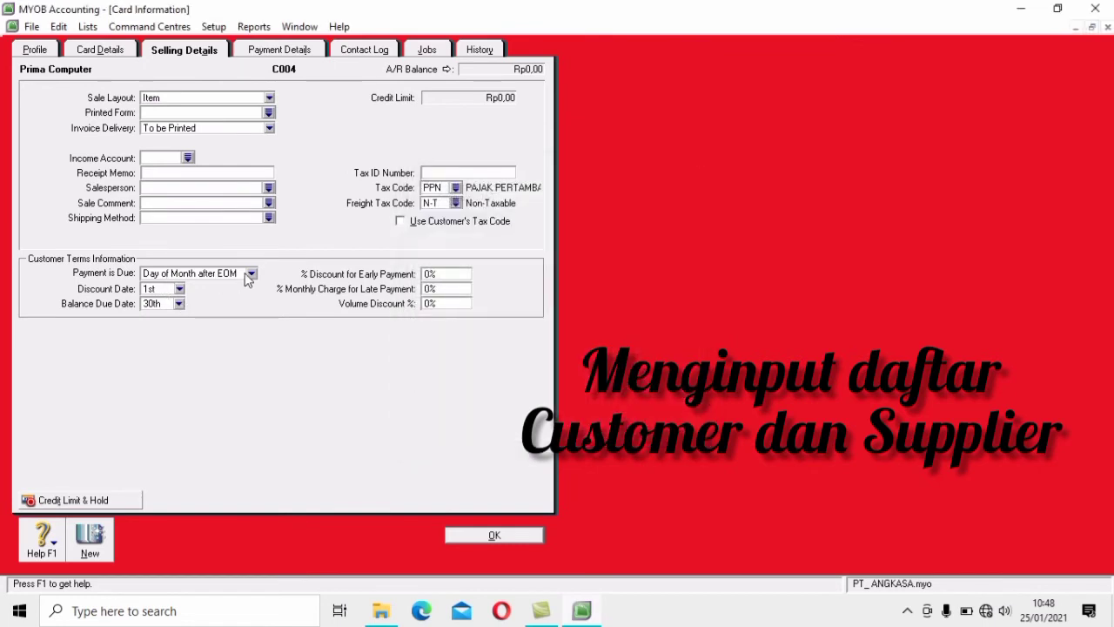
pyautogui.click(251, 273)
pyautogui.click(237, 311)
pyautogui.click(161, 302)
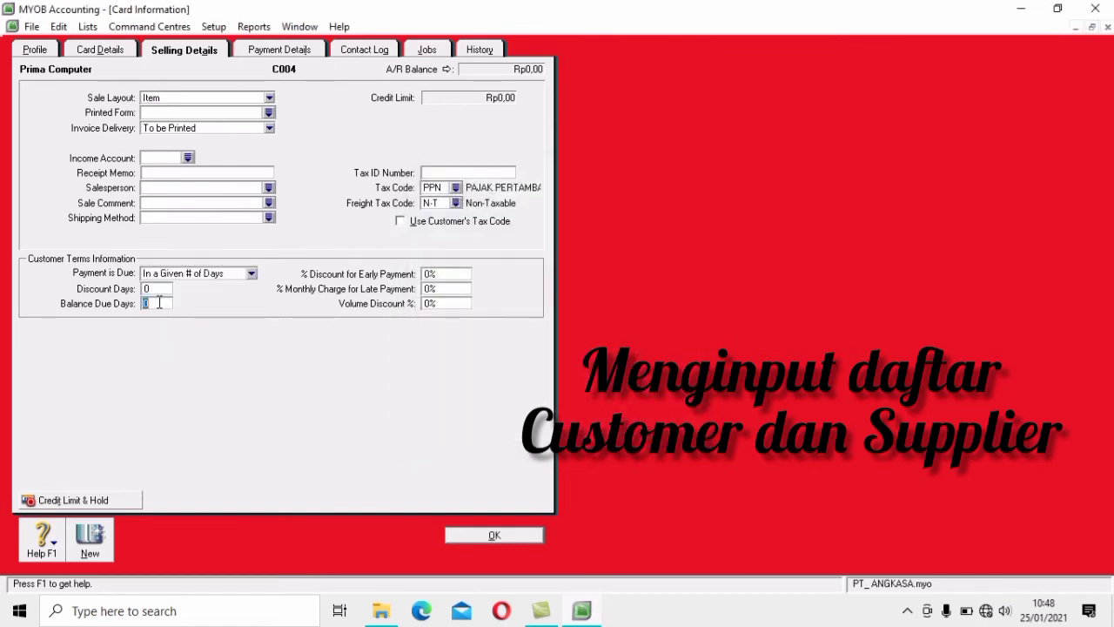
pyautogui.write('30')
pyautogui.click(492, 535)
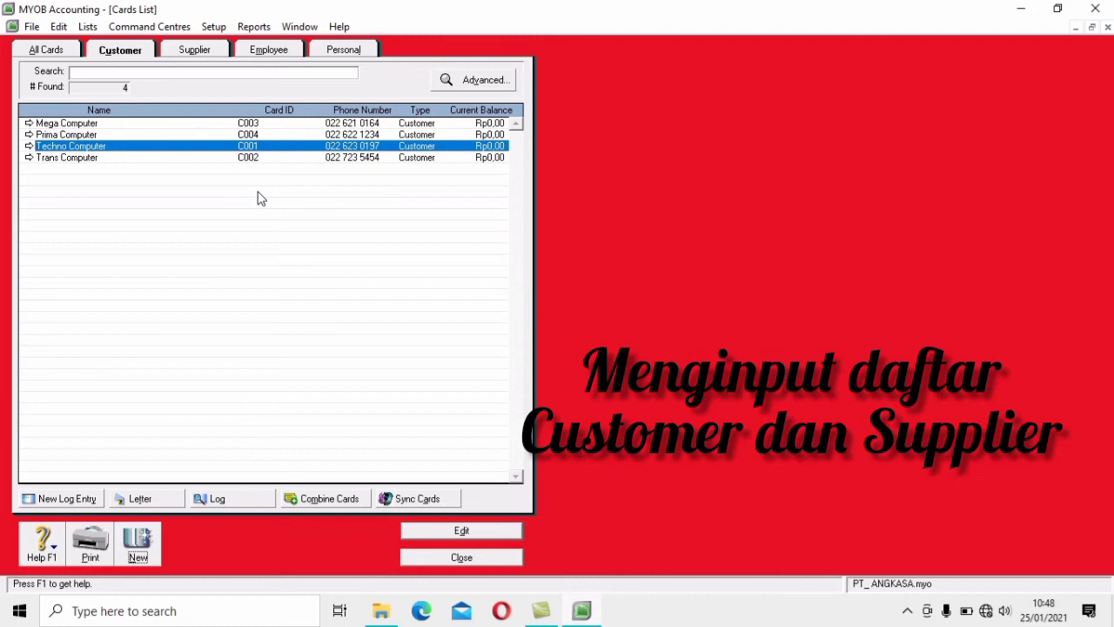
# Create a new customer card named Penjualan Tunai with card ID C005
pyautogui.click(138, 550)
pyautogui.write('P')
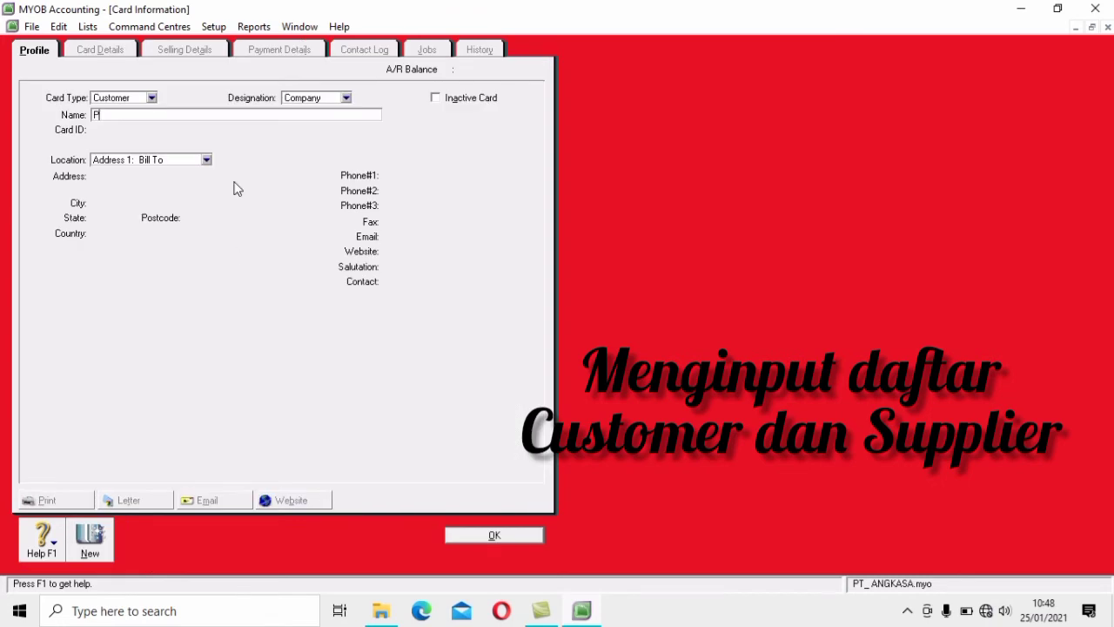
pyautogui.write('erjualan Tunai')
pyautogui.press('Tab')
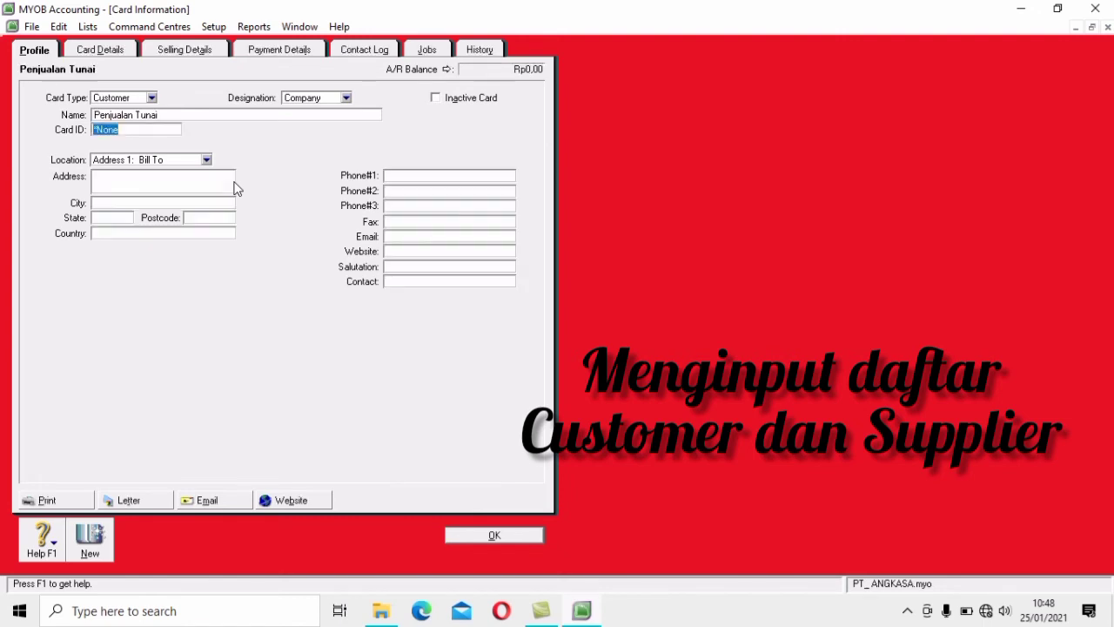
pyautogui.write('C005')
# Set Penjualan Tunai to Item layout, N-T freight tax, payment due In a Given # of Days, and save
pyautogui.click(184, 52)
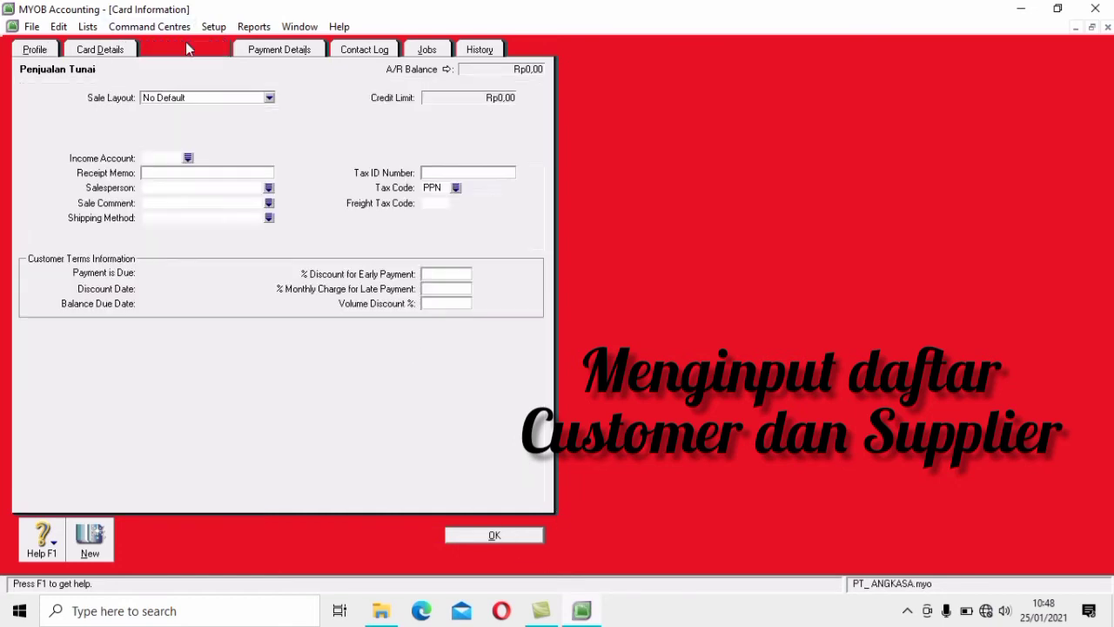
pyautogui.click(269, 98)
pyautogui.click(245, 132)
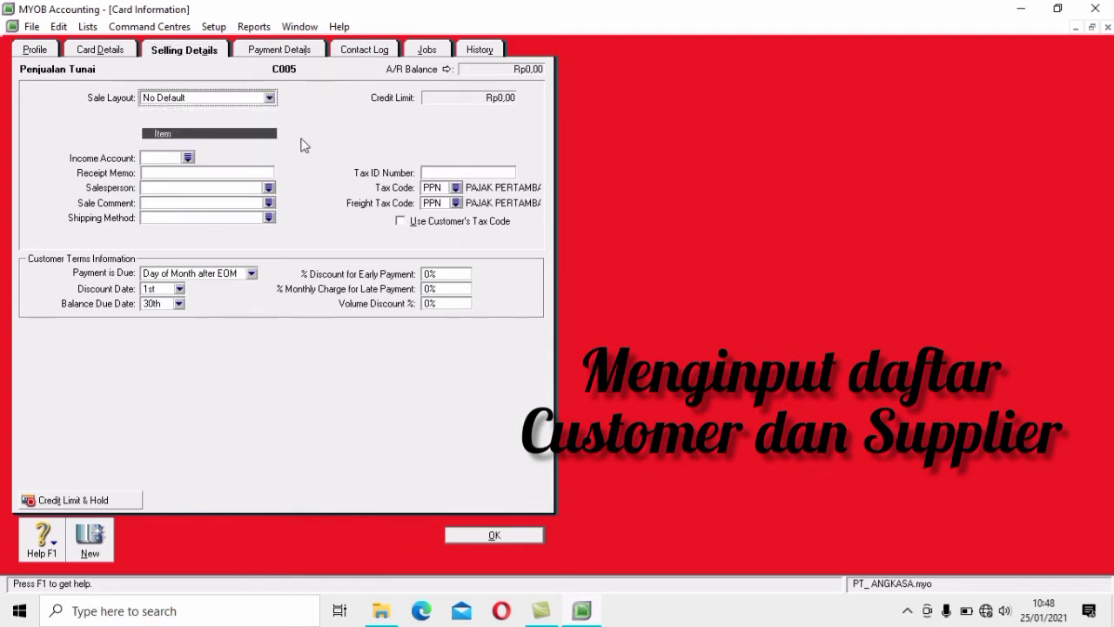
pyautogui.click(455, 203)
pyautogui.press('Up')
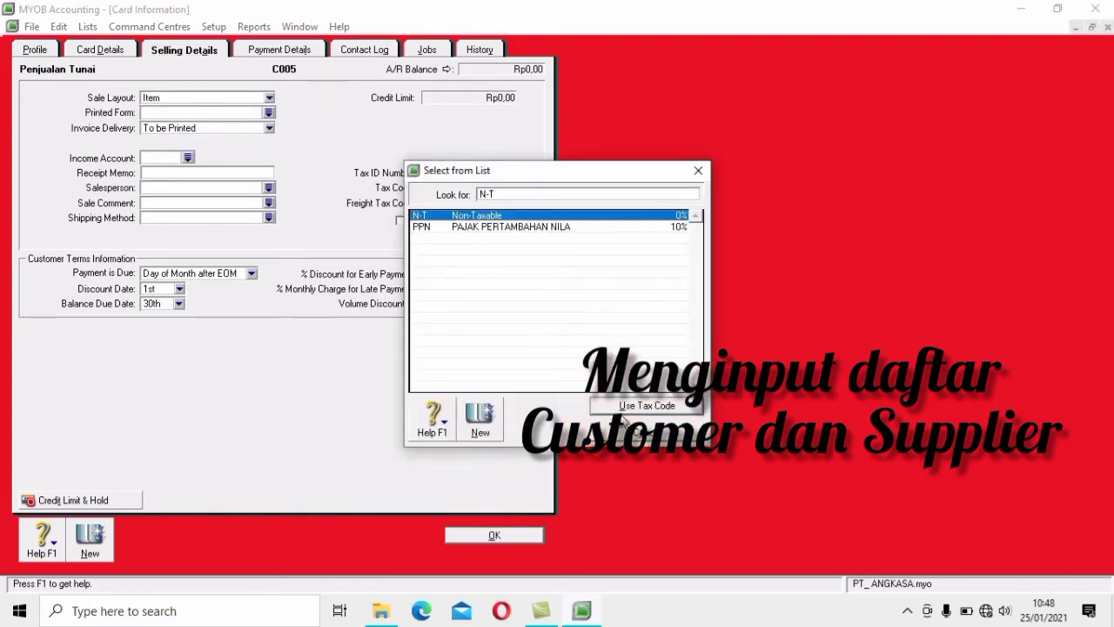
pyautogui.click(625, 406)
pyautogui.click(251, 274)
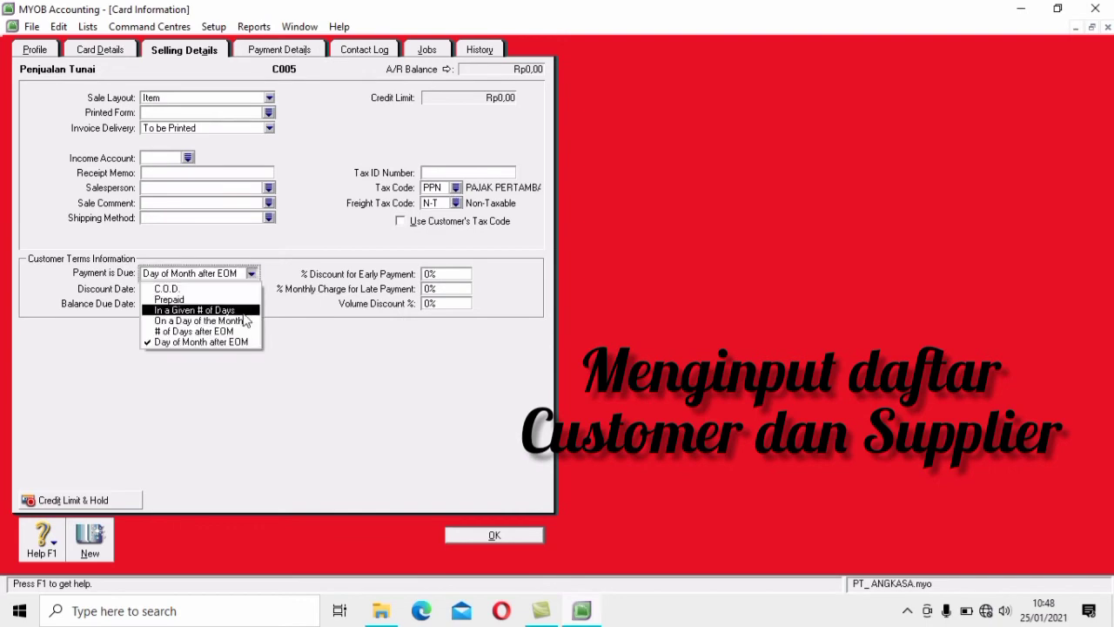
pyautogui.click(195, 310)
pyautogui.click(515, 540)
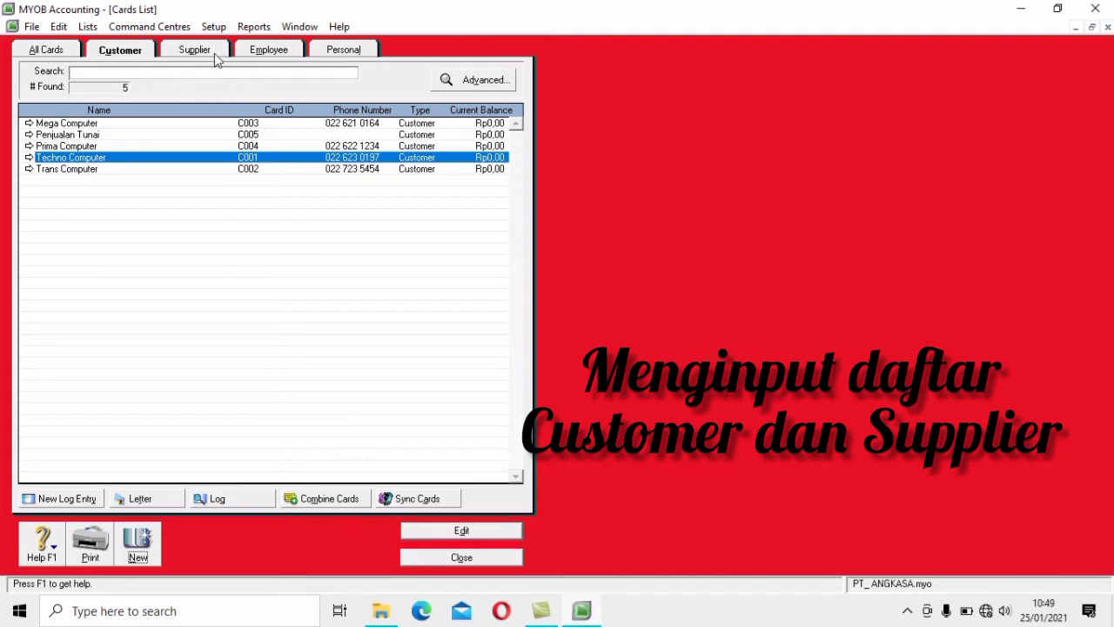
# Create supplier card PT. Makmur Jaya with card ID S001, entering its address and phone number
pyautogui.click(220, 54)
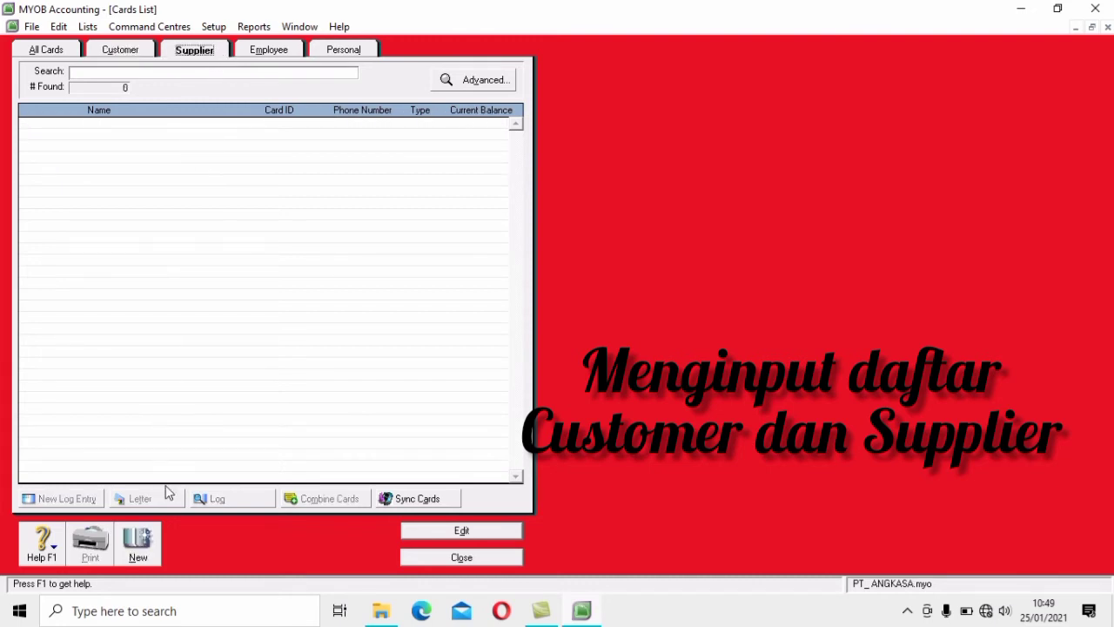
pyautogui.click(153, 557)
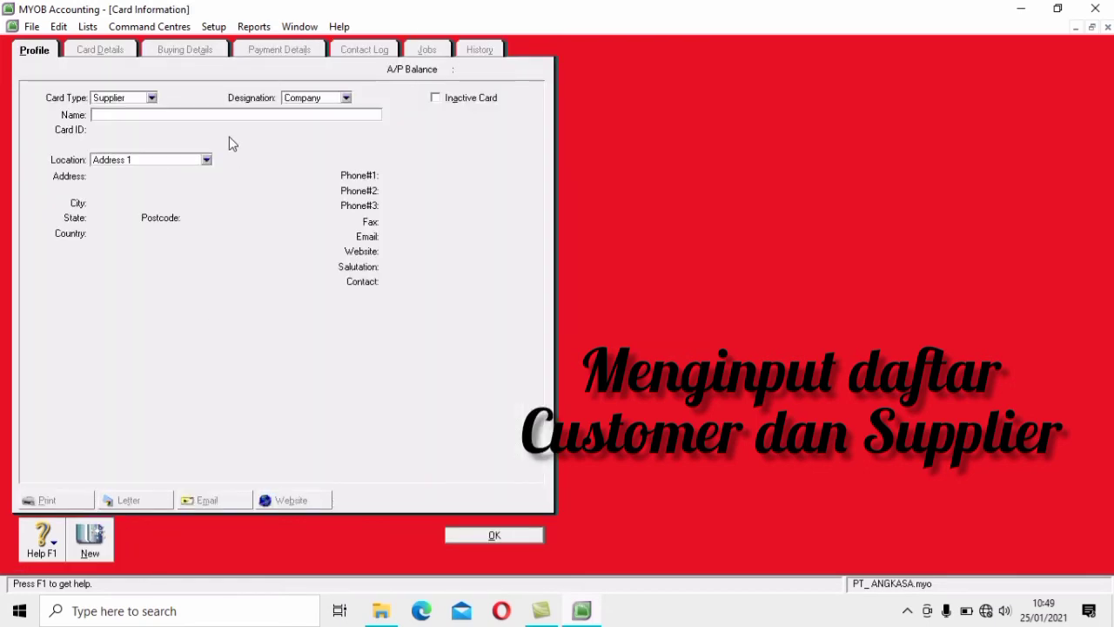
pyautogui.write('PT')
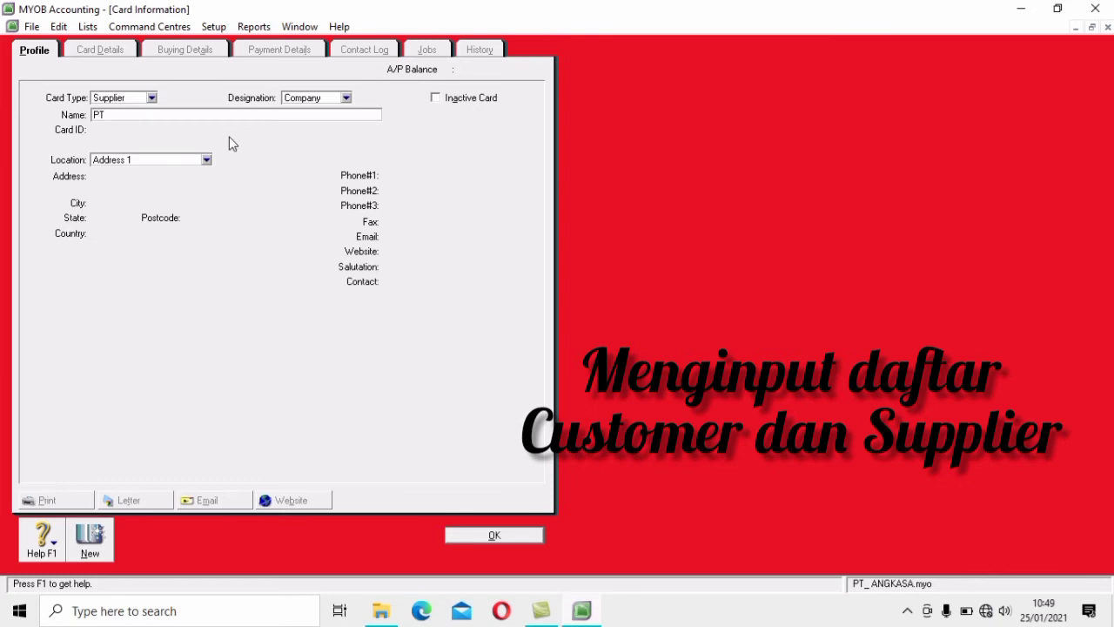
pyautogui.write('. Makmur Jaya')
pyautogui.press('Tab')
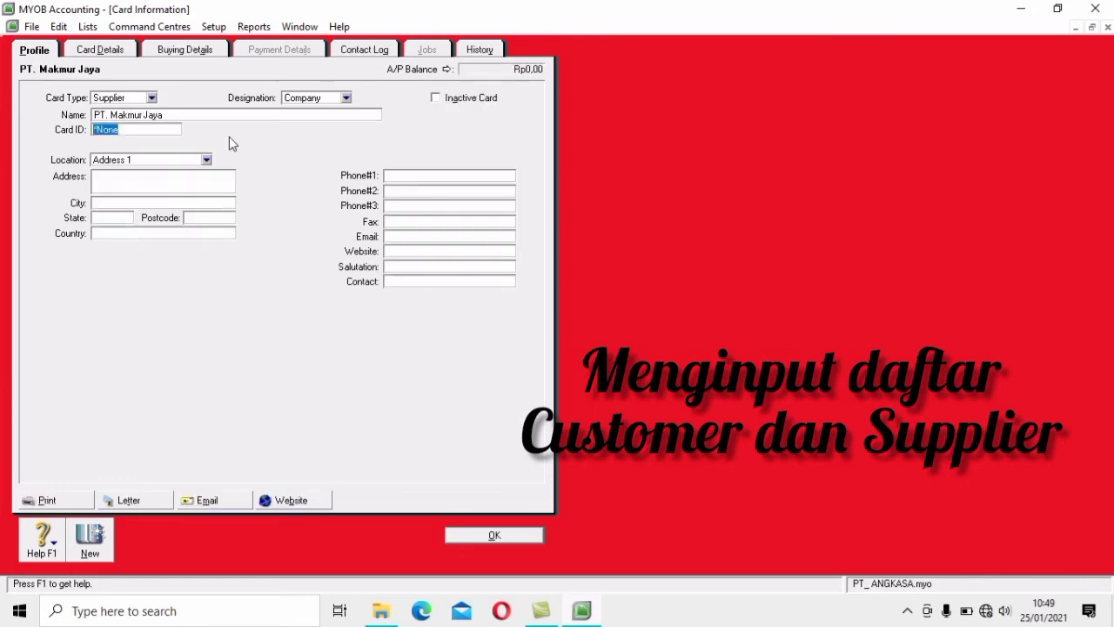
pyautogui.write('S001')
pyautogui.press('Tab')
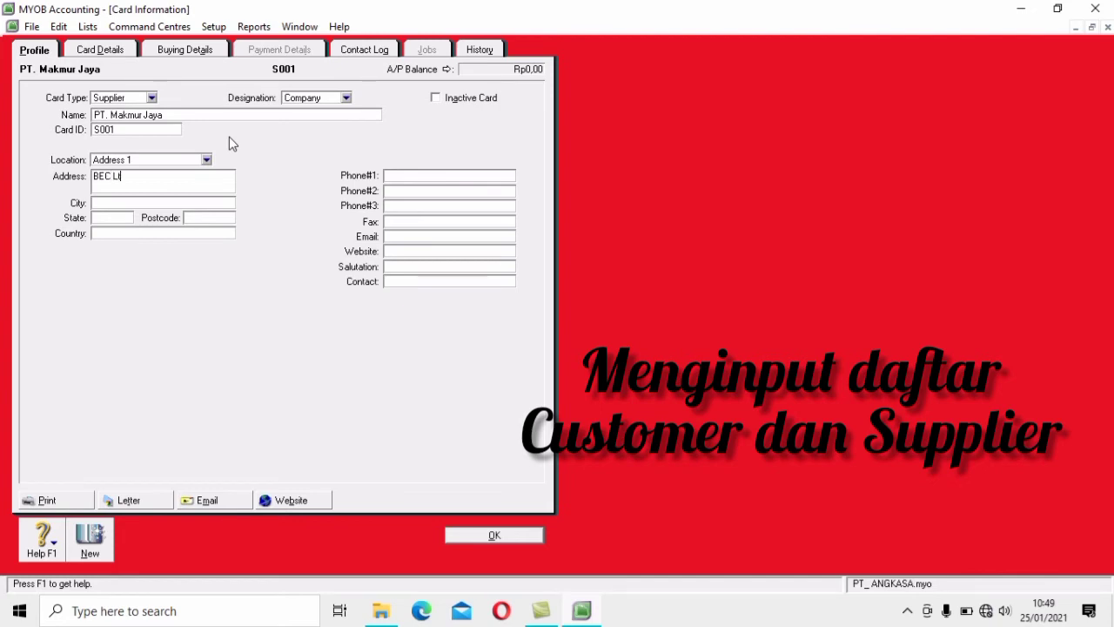
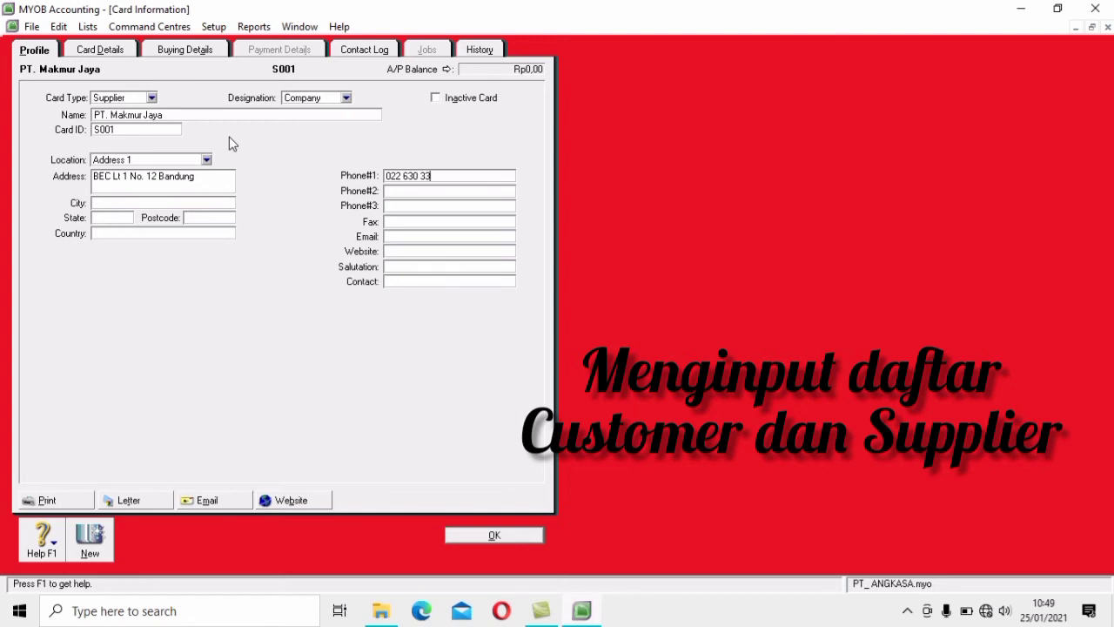
# Give PT. Makmur Jaya Item purchase layout, N-T freight tax and 30-day payment terms, then save
pyautogui.click(199, 54)
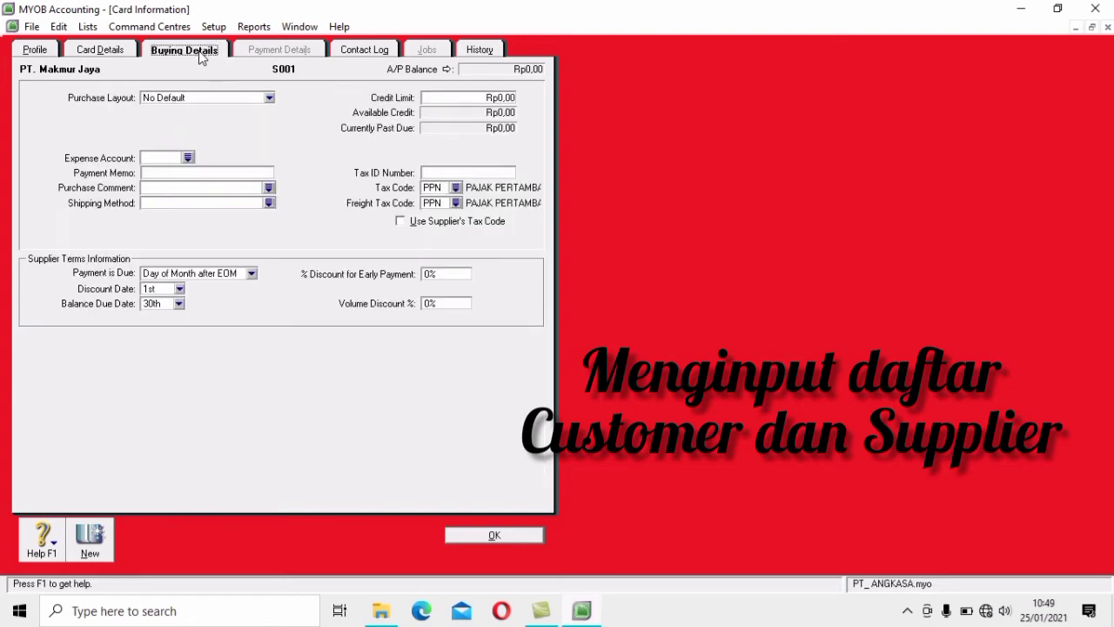
pyautogui.click(271, 98)
pyautogui.click(251, 134)
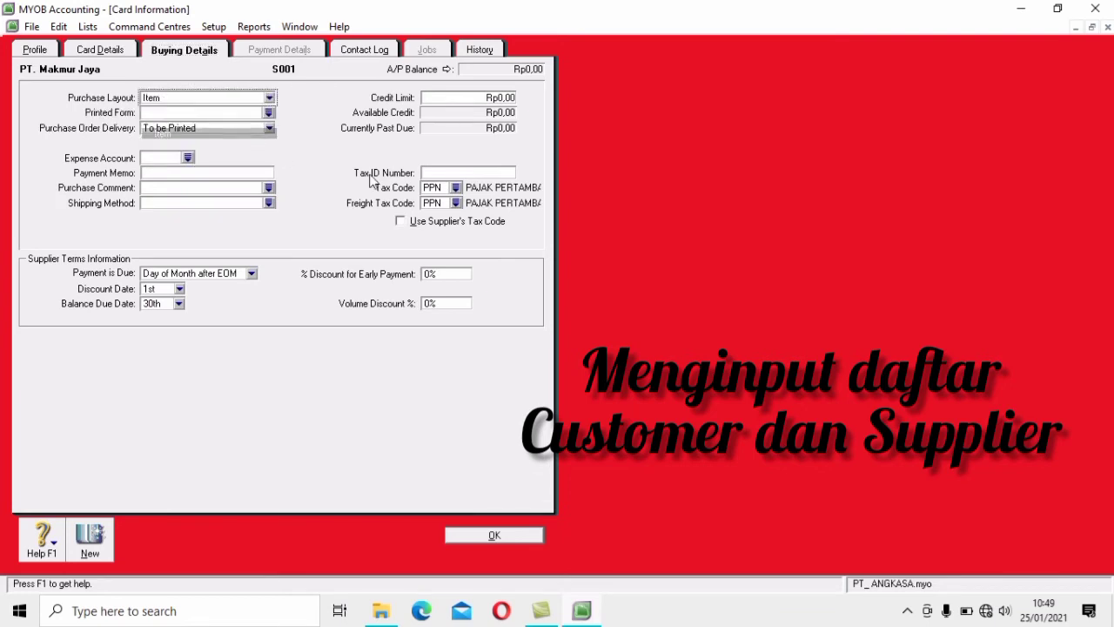
pyautogui.click(455, 201)
pyautogui.click(515, 216)
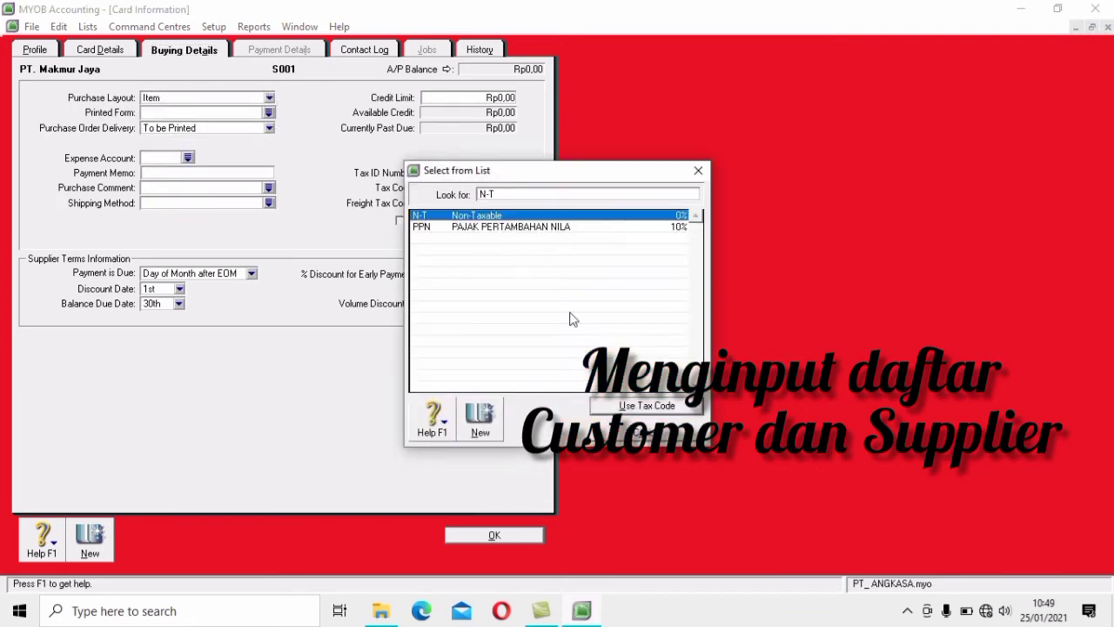
pyautogui.click(643, 411)
pyautogui.click(250, 273)
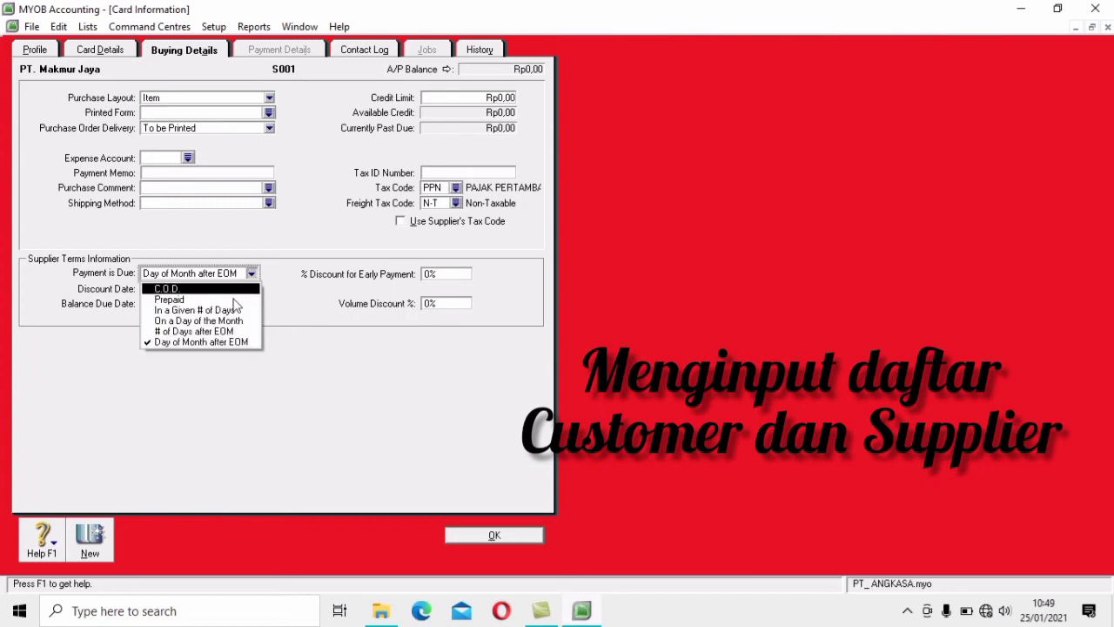
pyautogui.click(213, 311)
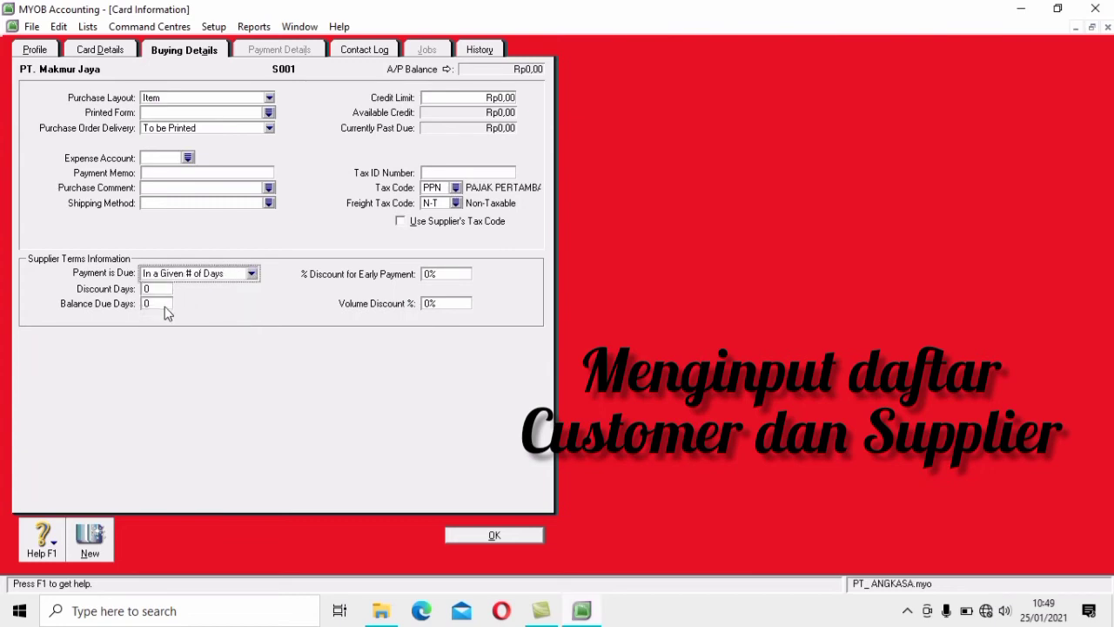
pyautogui.click(165, 304)
pyautogui.write('30')
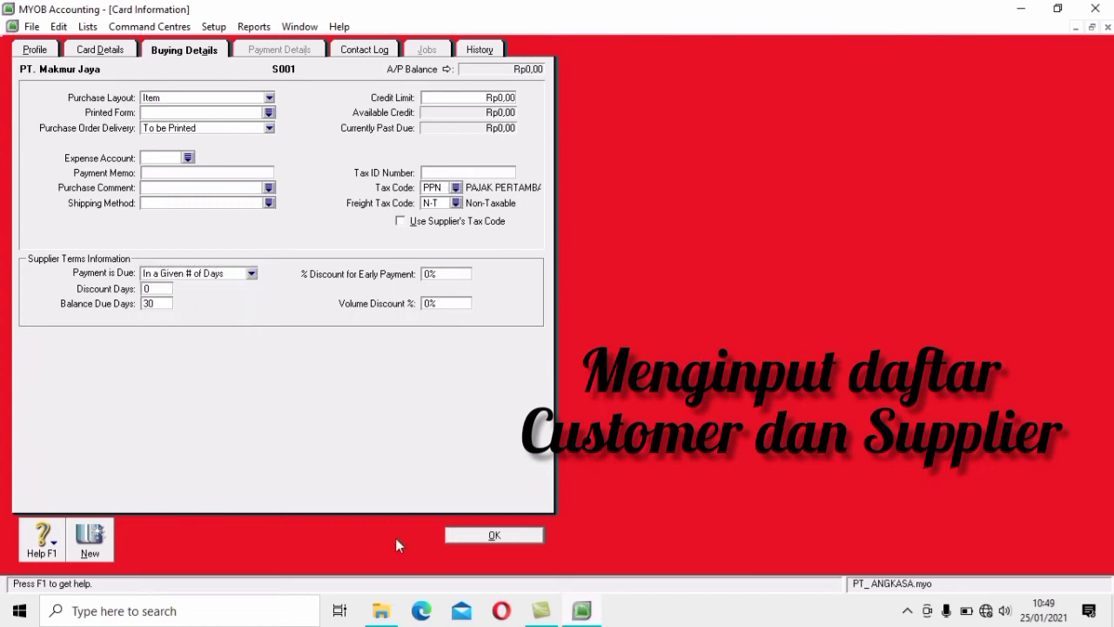
pyautogui.click(470, 536)
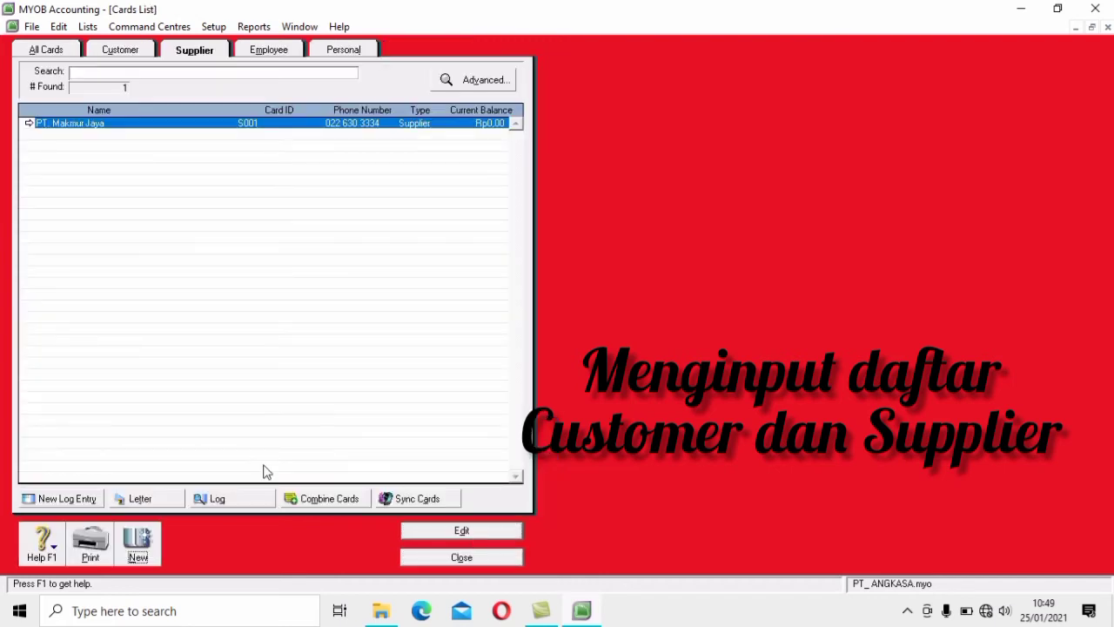
# Create supplier card Cv Setia Abadi with card ID S002, entering its address and phone number
pyautogui.click(144, 540)
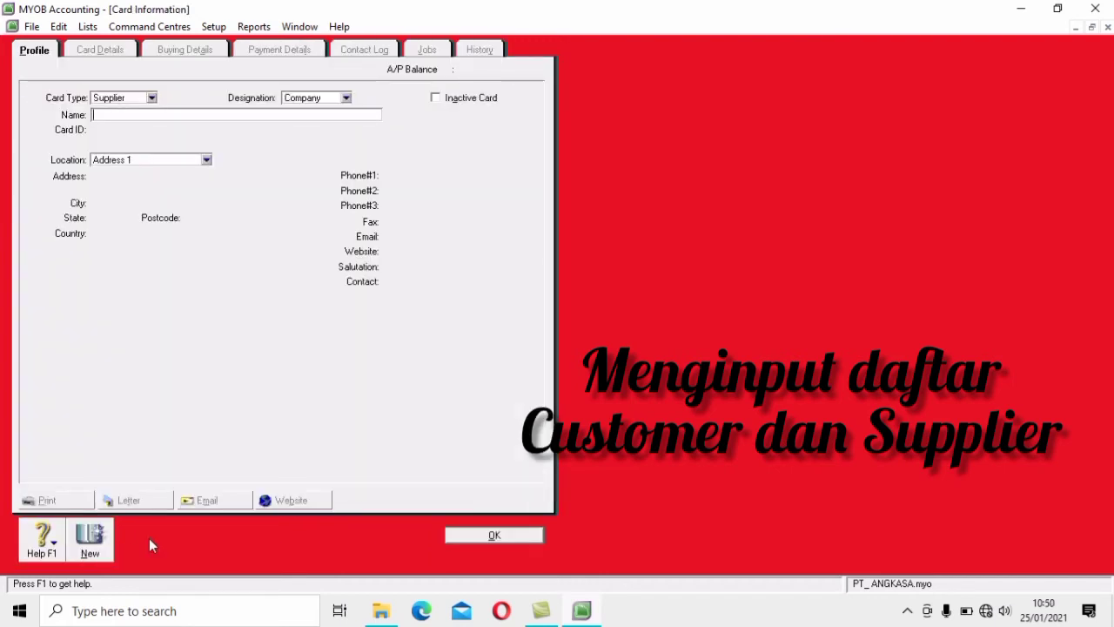
pyautogui.write('Cv Setia Abadi')
pyautogui.press('Tab')
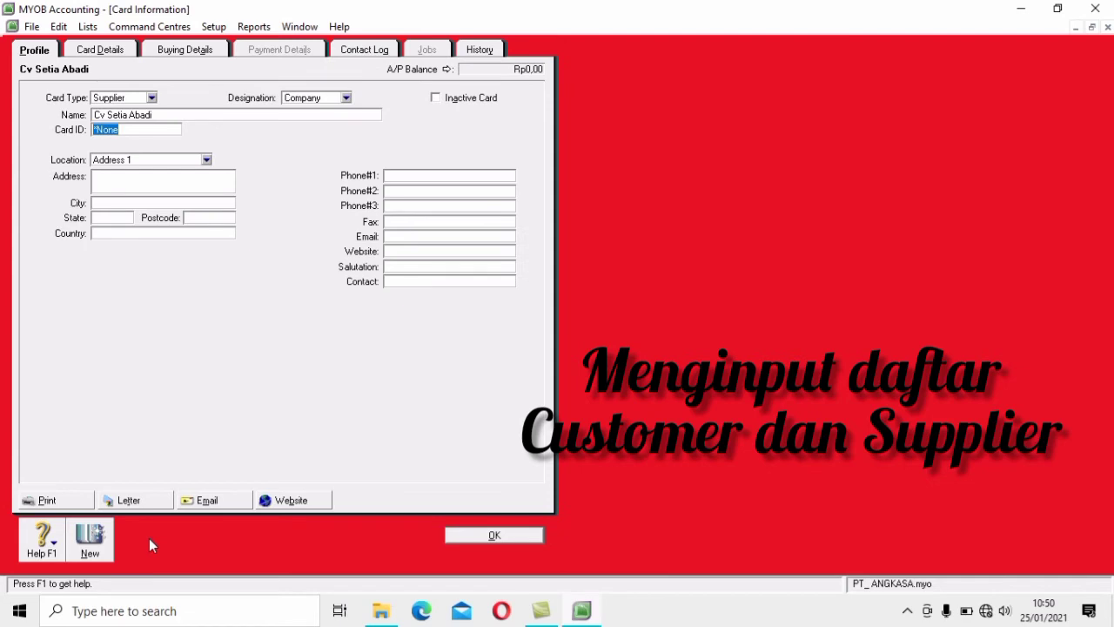
pyautogui.write('S002')
pyautogui.press('Tab')
pyautogui.write('Jl')
pyautogui.press('BackSpace')
pyautogui.press('BackSpace')
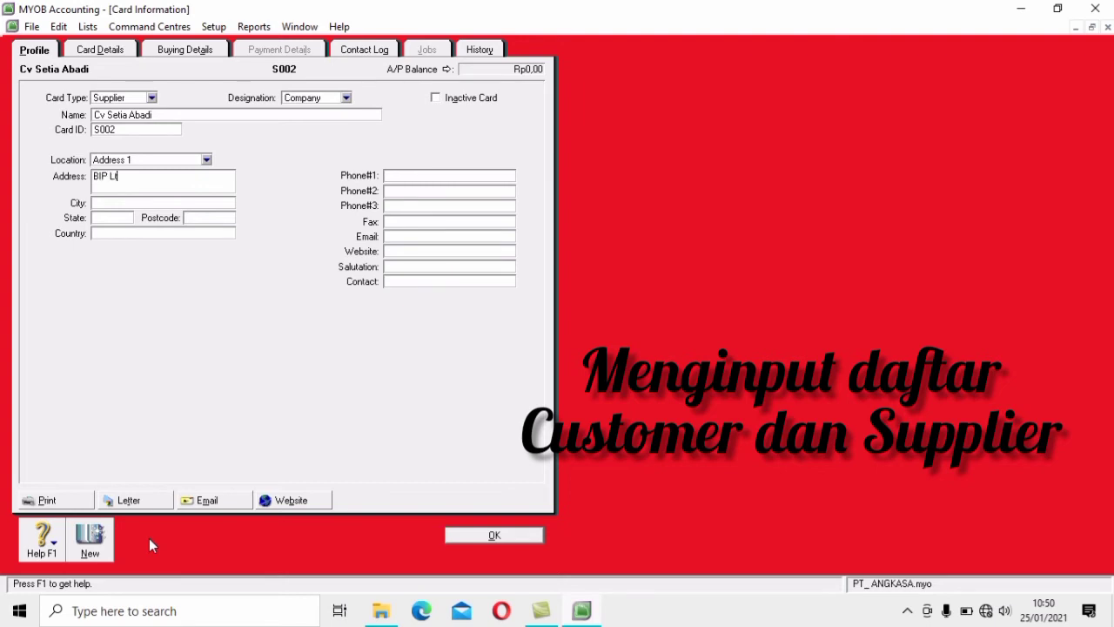
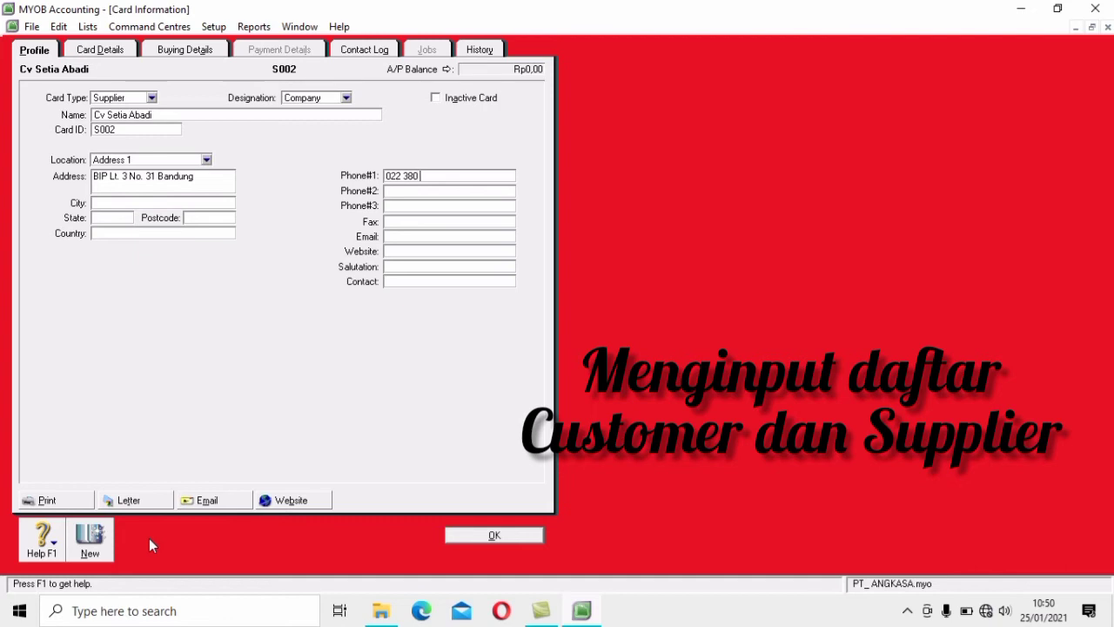
# Set Cv Setia Abadi to Item layout, N-T freight tax and In a Given # of Days terms, then save
pyautogui.click(197, 52)
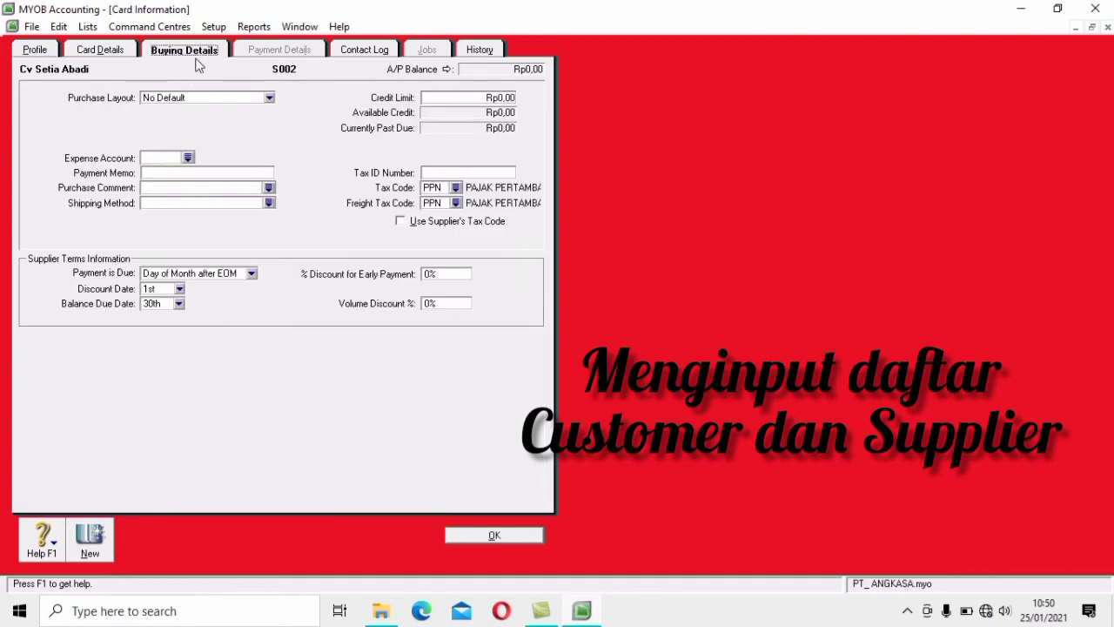
pyautogui.click(270, 97)
pyautogui.click(233, 133)
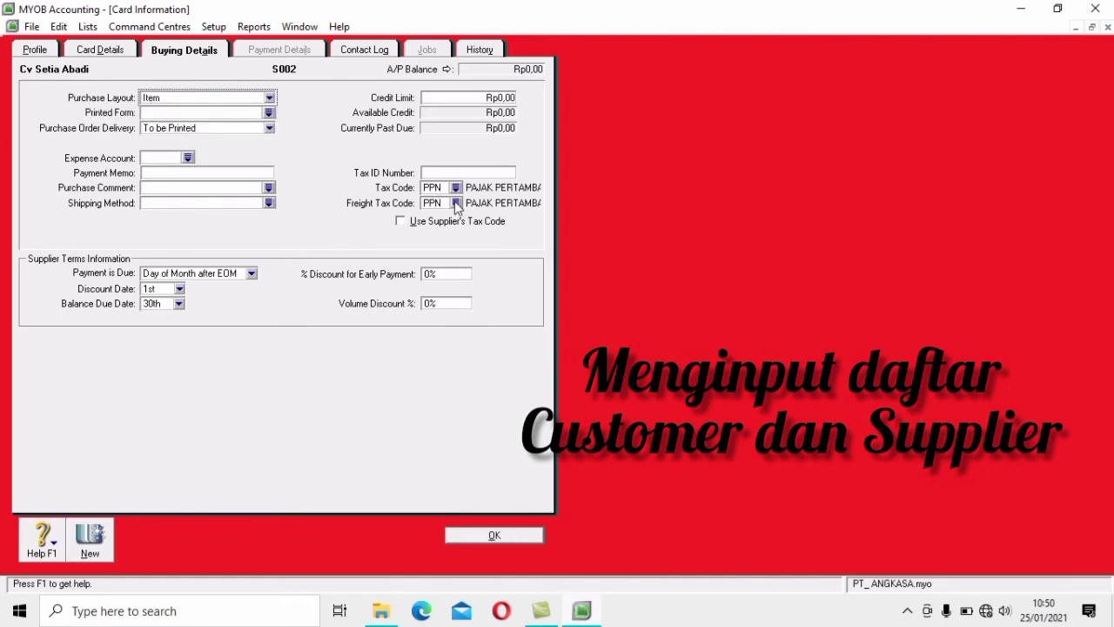
pyautogui.click(455, 202)
pyautogui.click(483, 217)
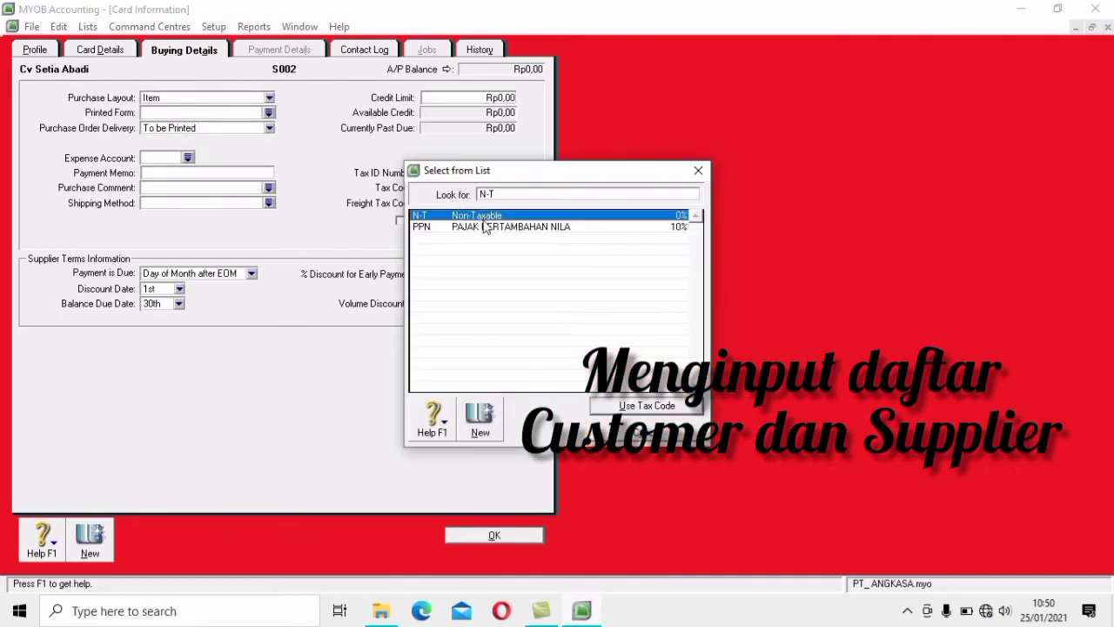
pyautogui.click(657, 407)
pyautogui.click(251, 274)
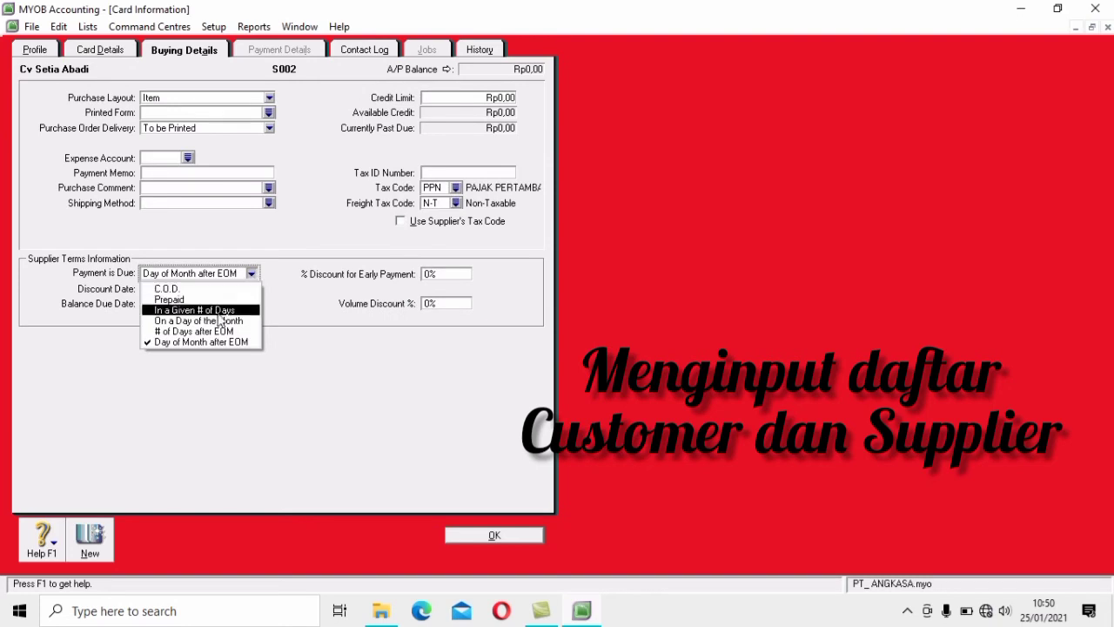
pyautogui.click(213, 310)
pyautogui.click(484, 532)
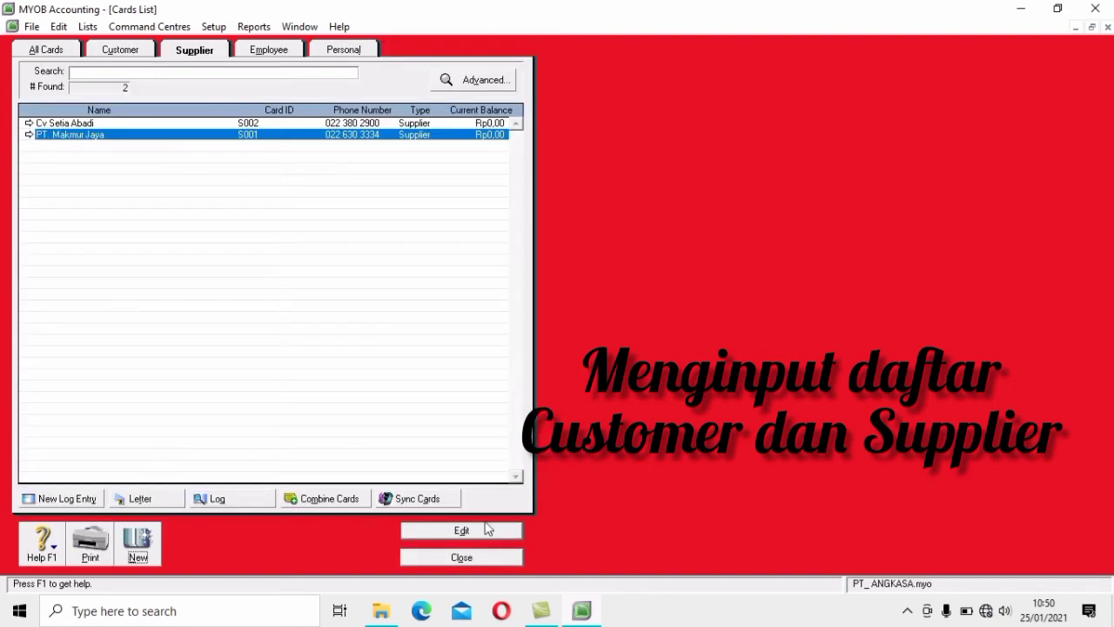
# Create supplier card PT. Lodan with card ID S003, entering its address and phone number
pyautogui.click(131, 546)
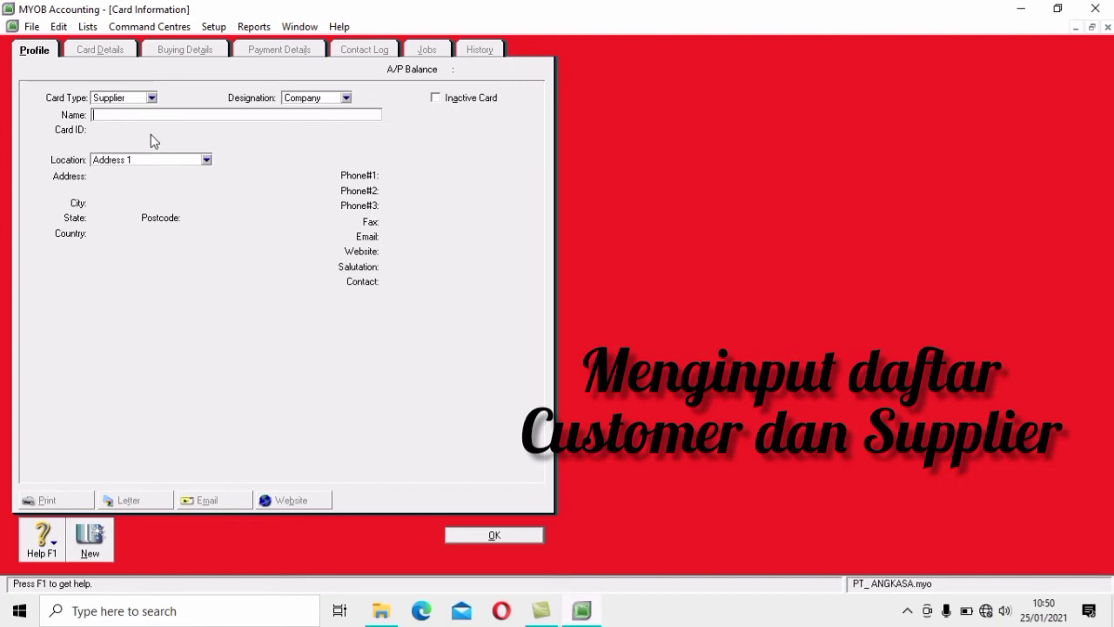
pyautogui.write('PT. Lodan')
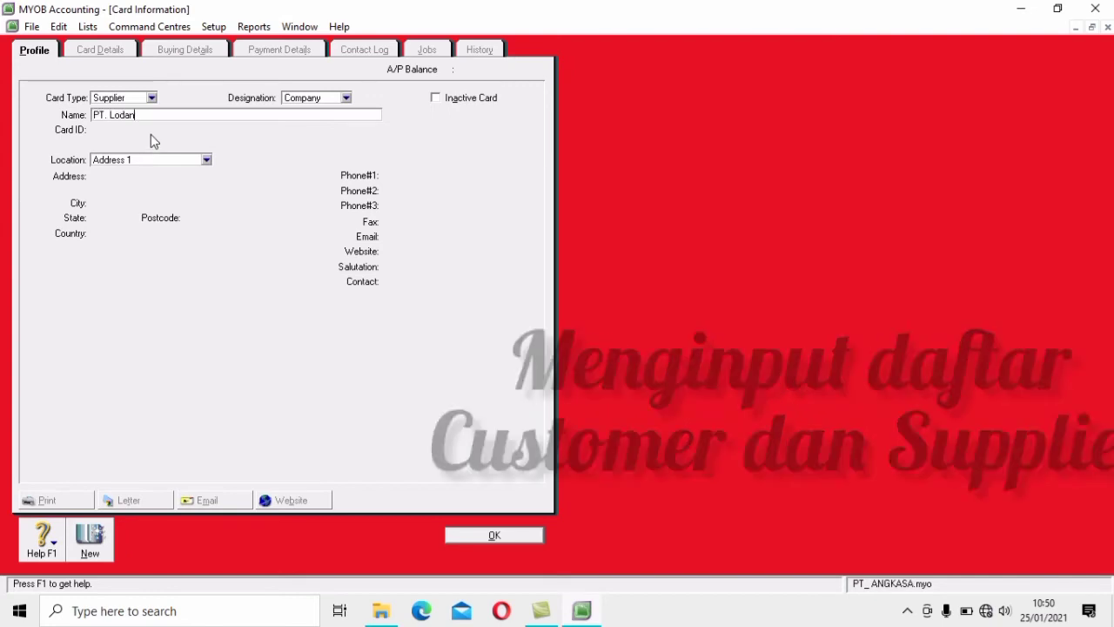
pyautogui.press('Tab')
pyautogui.write('S003')
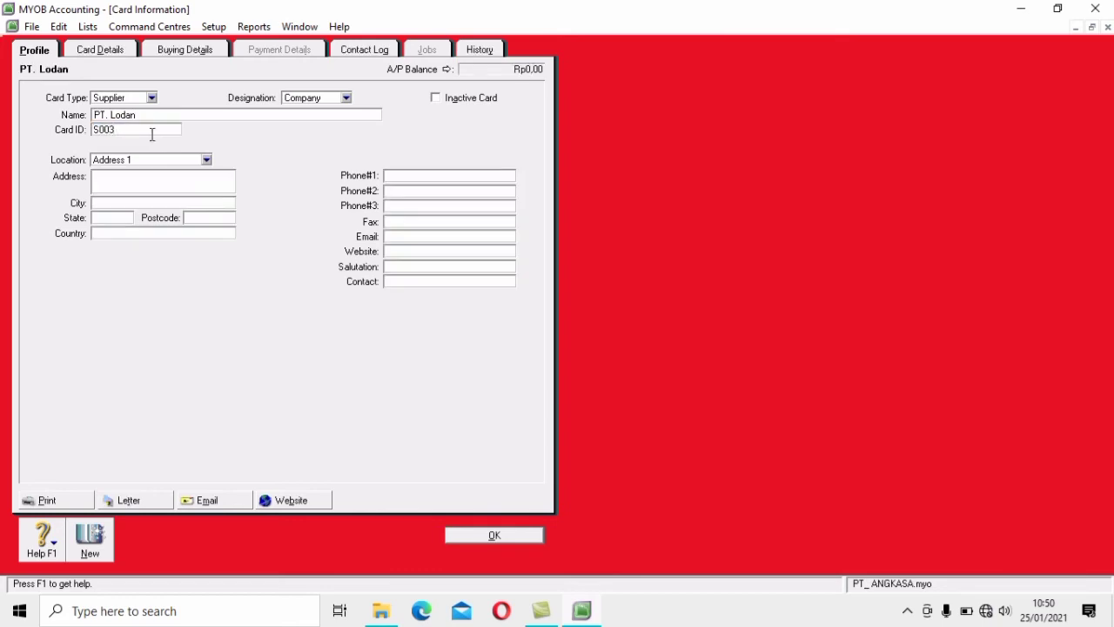
pyautogui.press('Tab')
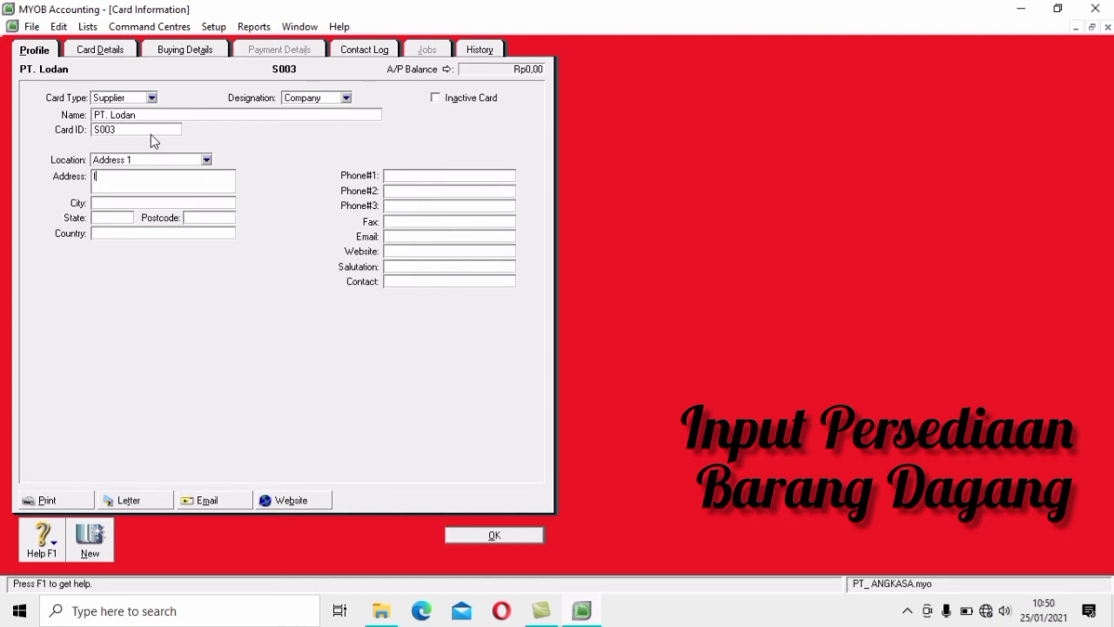
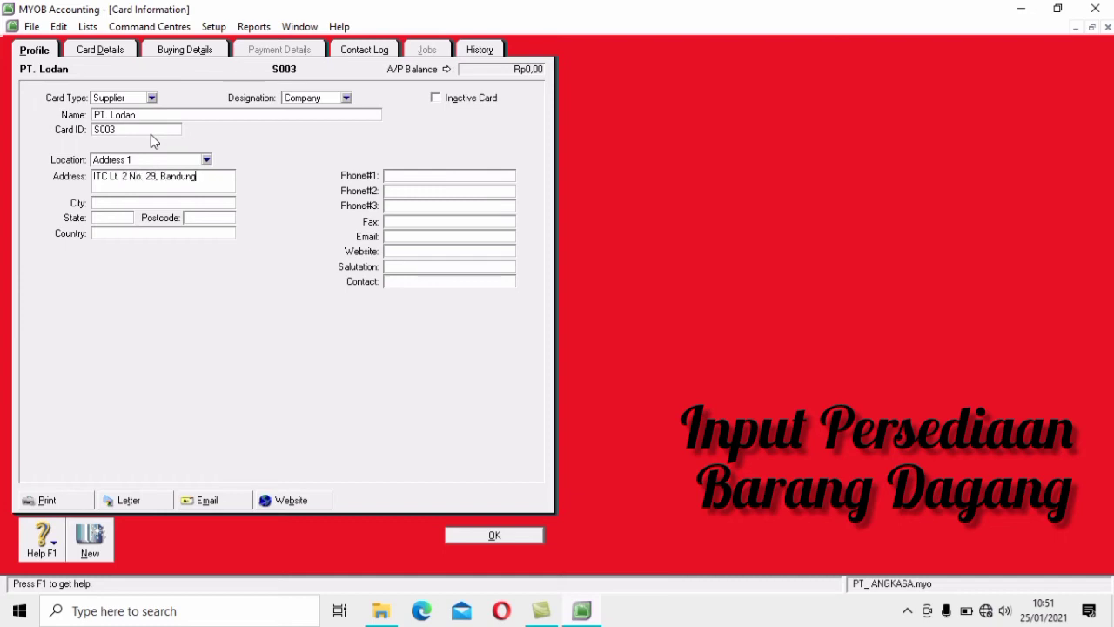
pyautogui.click(404, 177)
# Give PT. Lodan Item purchase layout, N-T freight tax and 30-day payment terms, then save
pyautogui.click(155, 54)
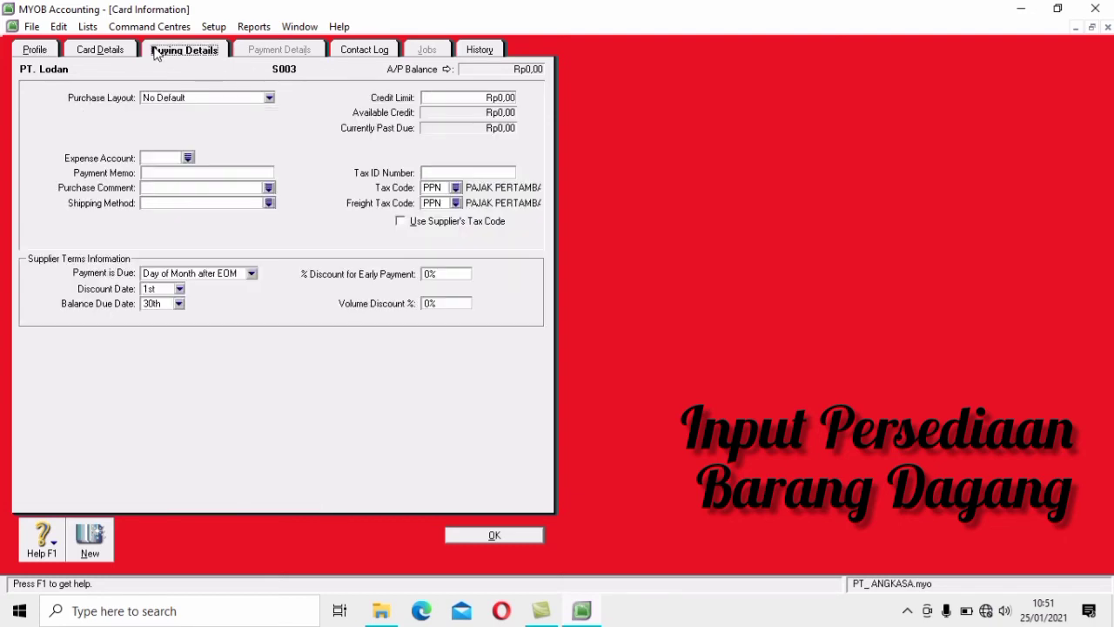
pyautogui.click(269, 97)
pyautogui.click(237, 131)
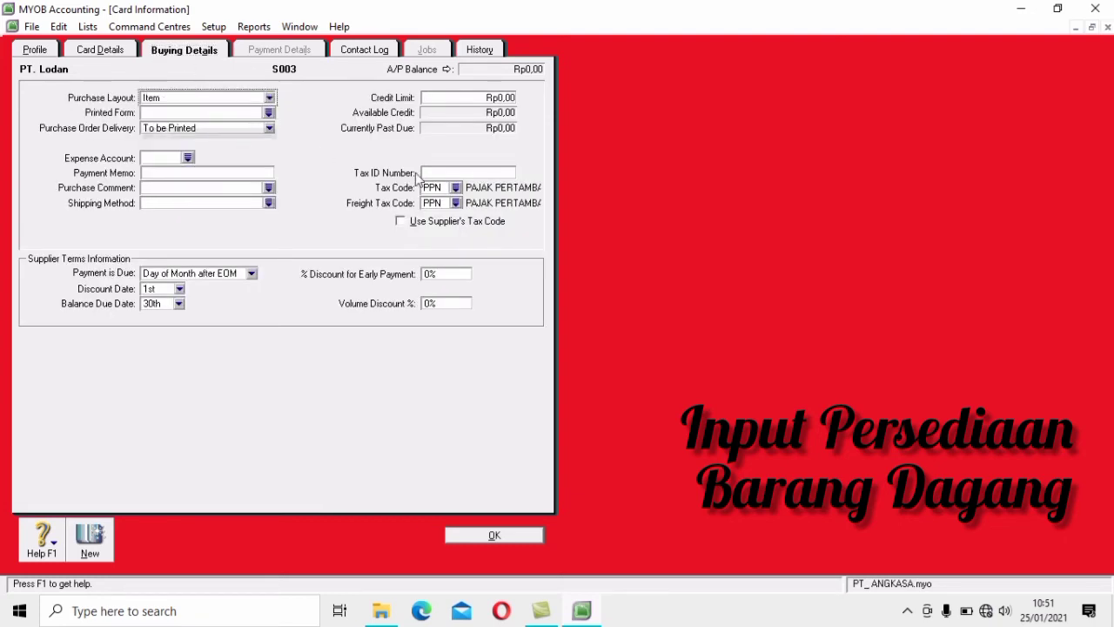
pyautogui.click(455, 203)
pyautogui.click(472, 216)
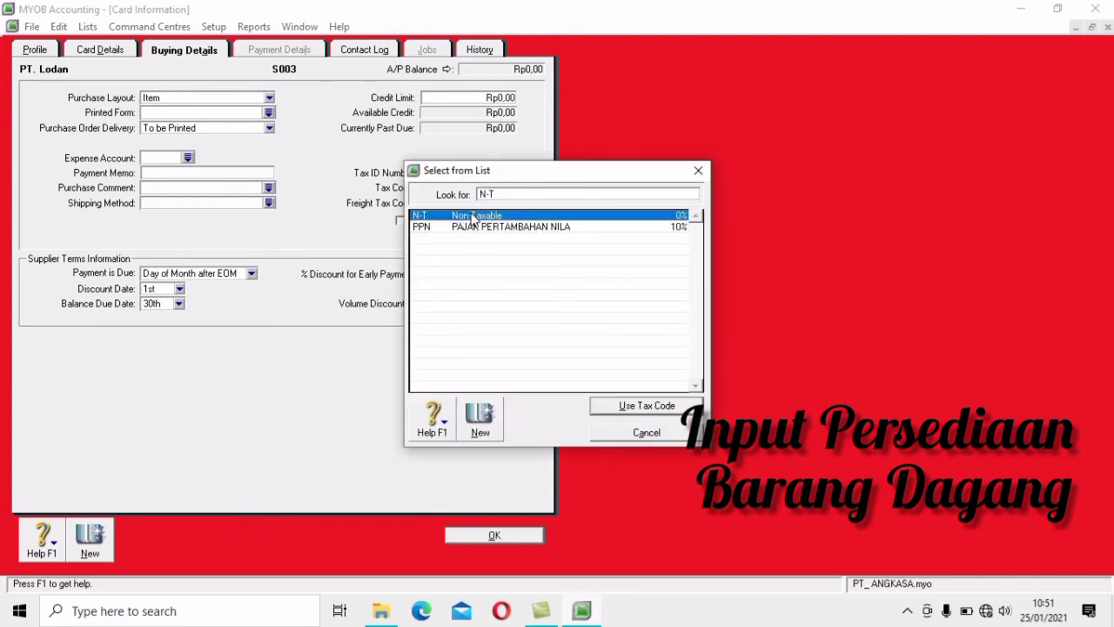
pyautogui.click(622, 406)
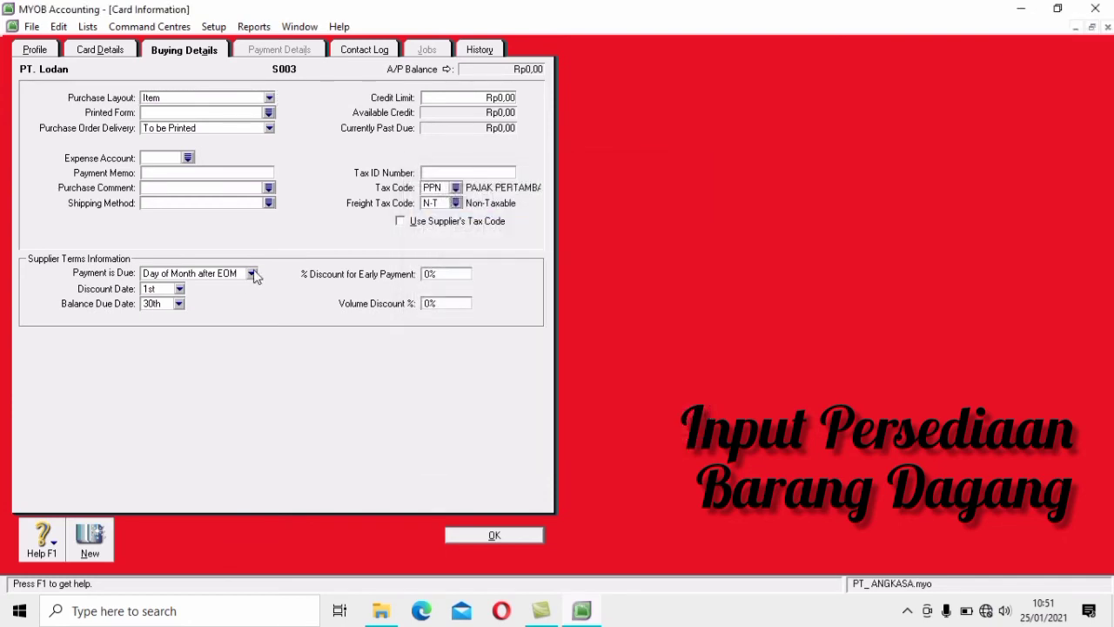
pyautogui.click(252, 273)
pyautogui.click(186, 315)
pyautogui.click(160, 303)
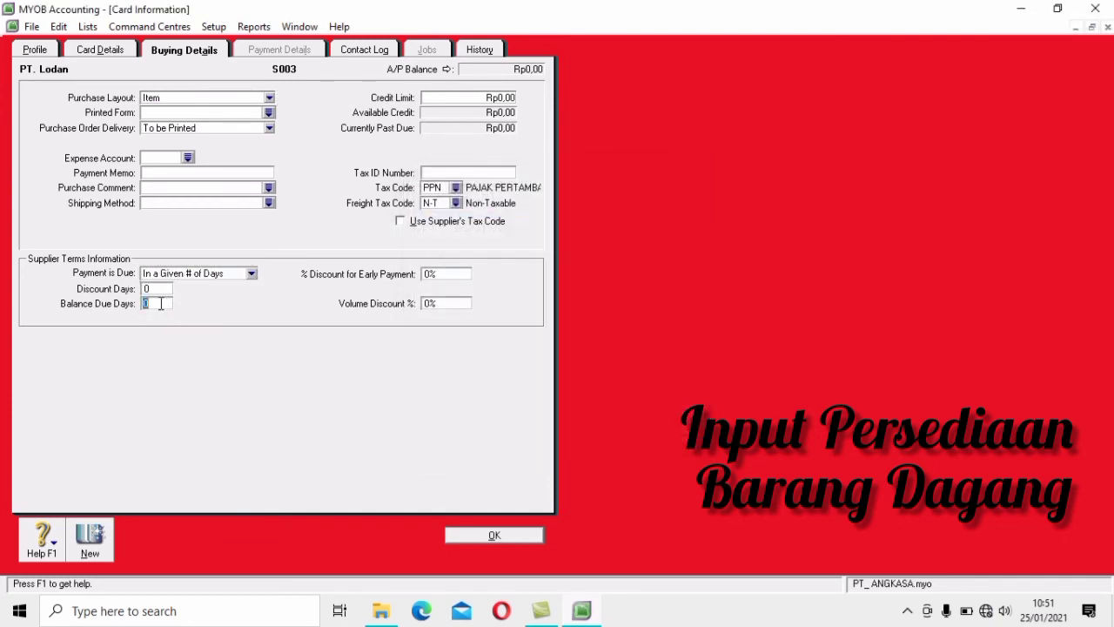
pyautogui.write('30')
pyautogui.click(455, 533)
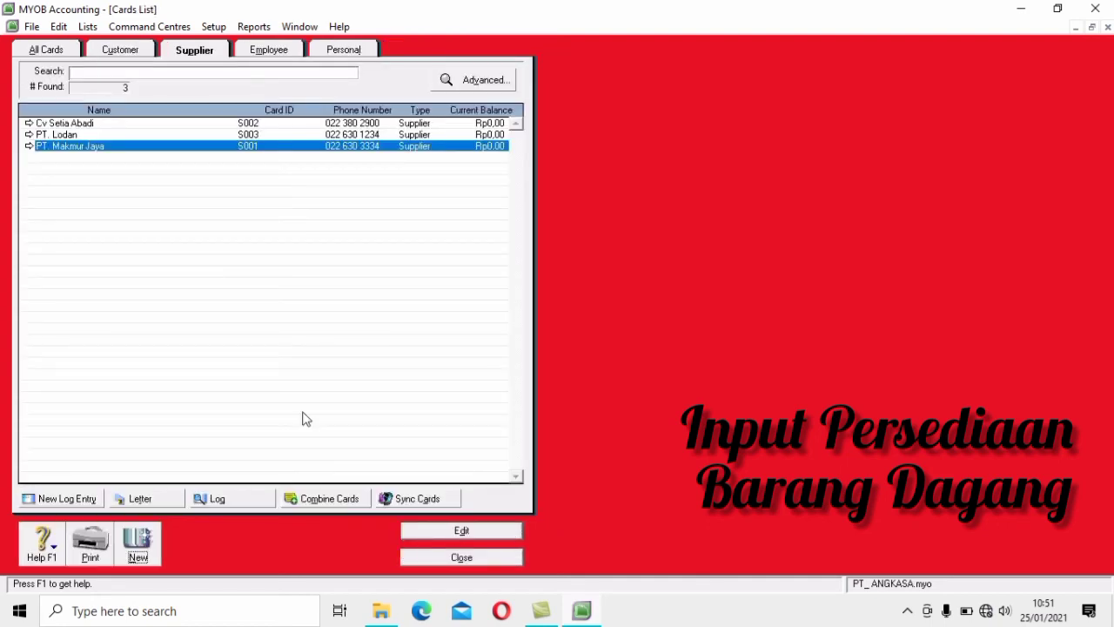
# Close the supplier Cards List and open the Items List from the Inventory command centre
pyautogui.click(461, 557)
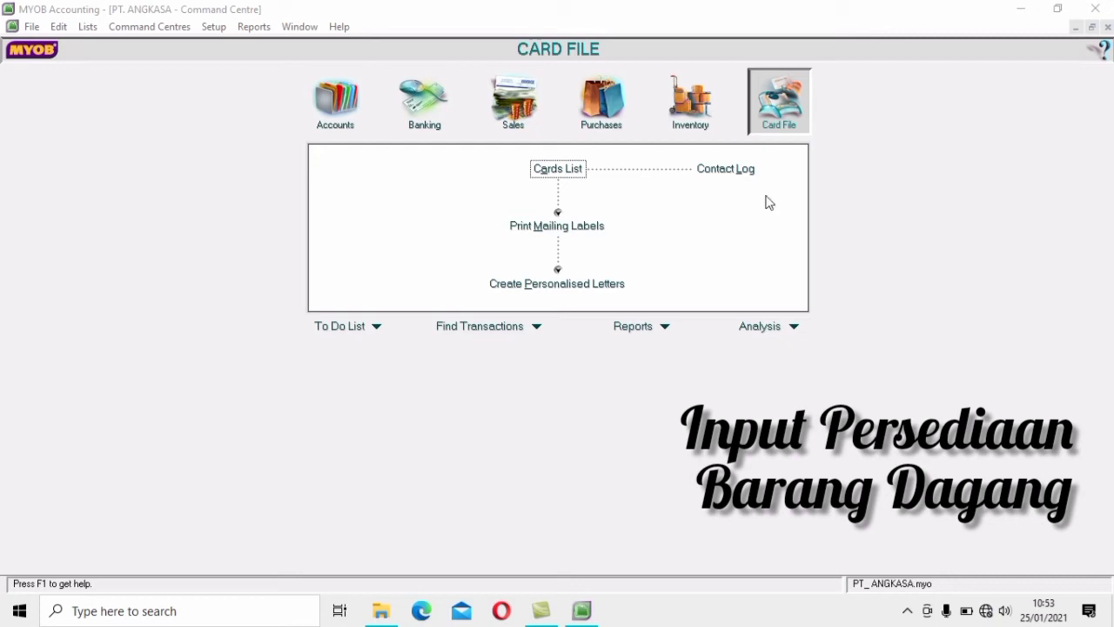
pyautogui.click(692, 103)
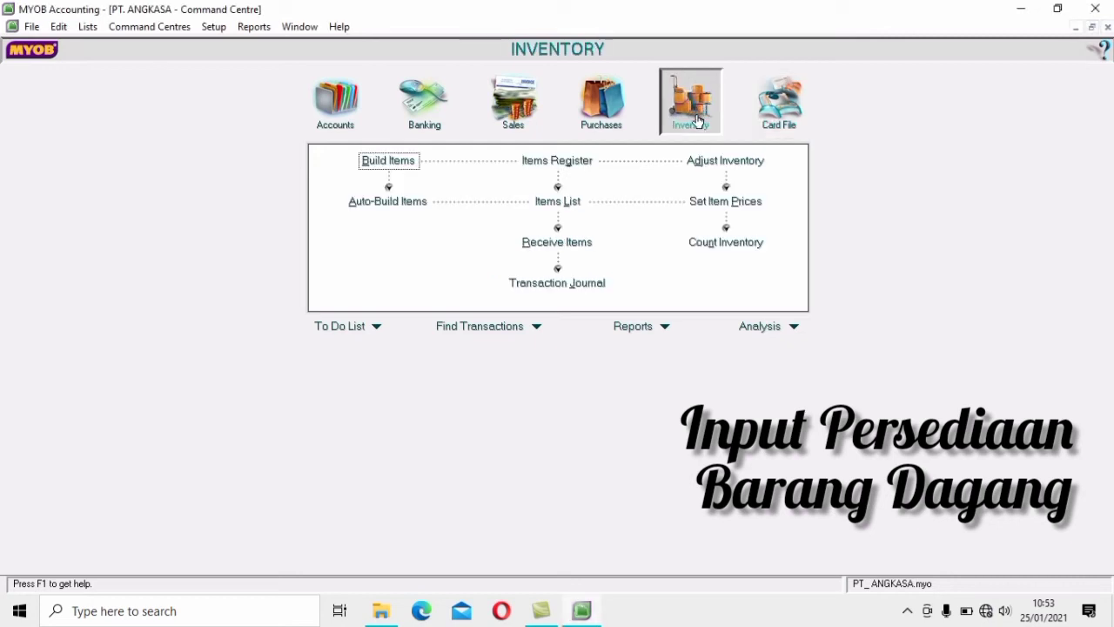
pyautogui.click(562, 201)
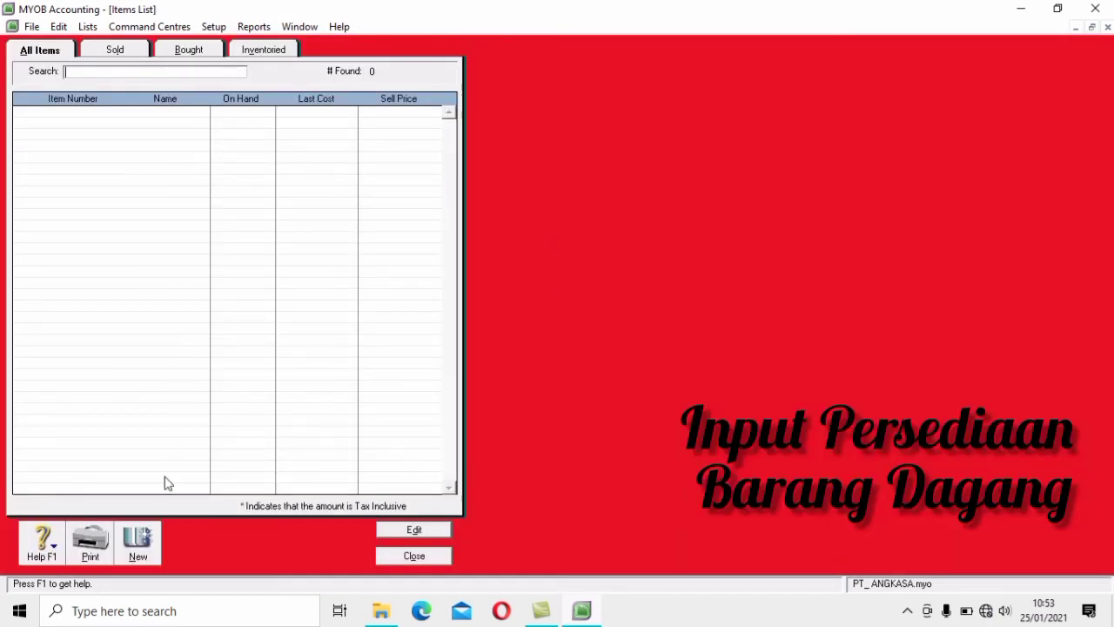
# Start new item 1230P named IBM P-230, ticked as I Buy, I Sell and I Inventory
pyautogui.click(148, 553)
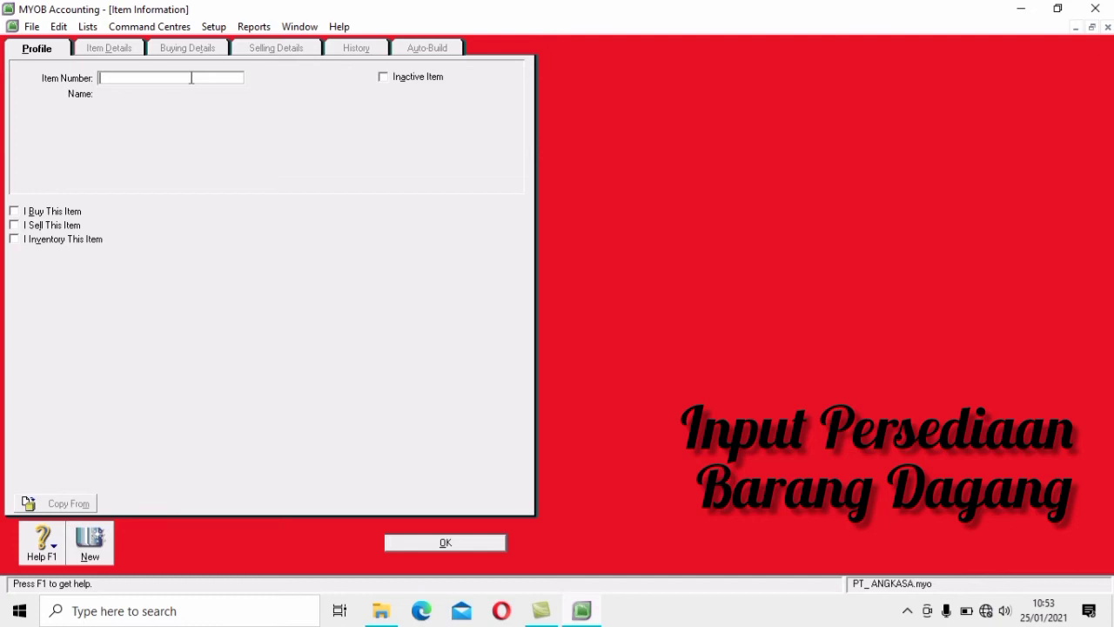
pyautogui.write('1230P')
pyautogui.press('Tab')
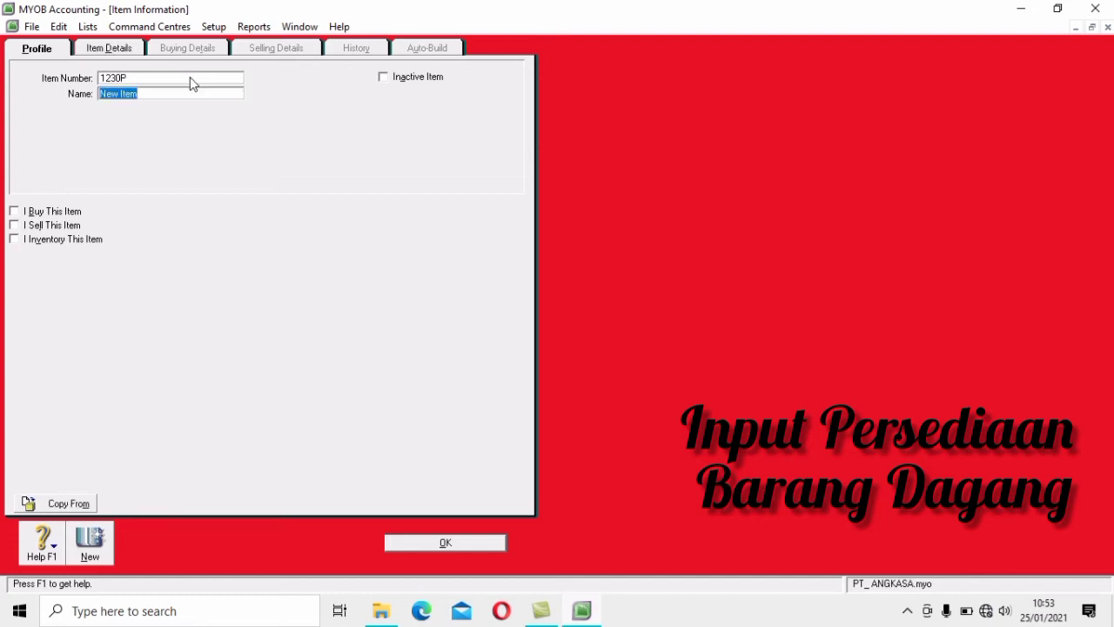
pyautogui.write('IBM P-230')
pyautogui.click(18, 214)
pyautogui.click(14, 212)
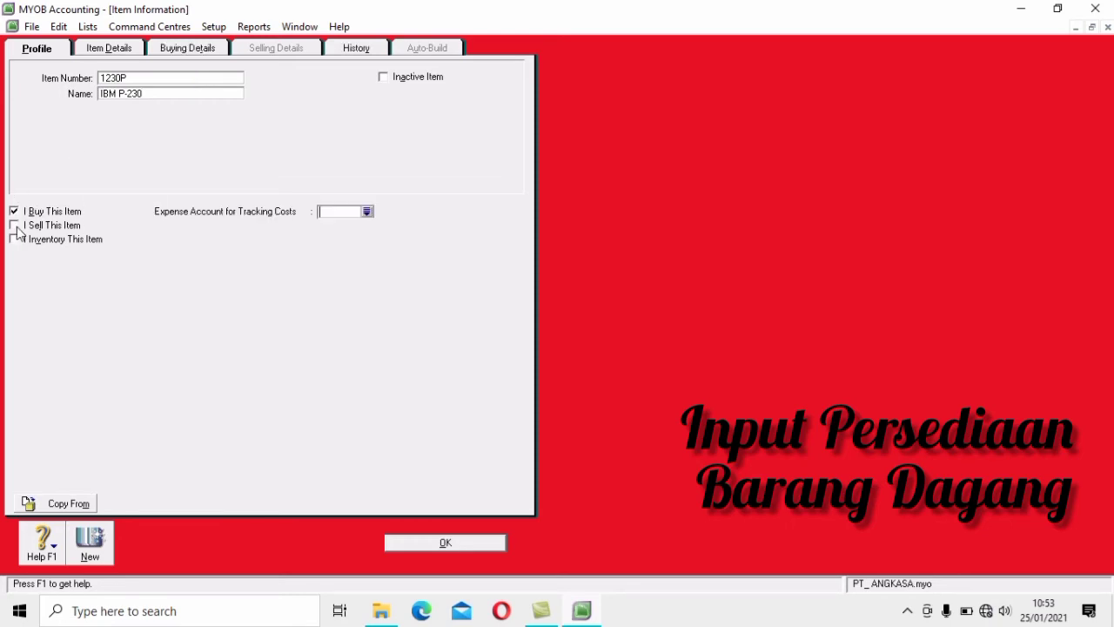
pyautogui.click(13, 224)
pyautogui.click(14, 238)
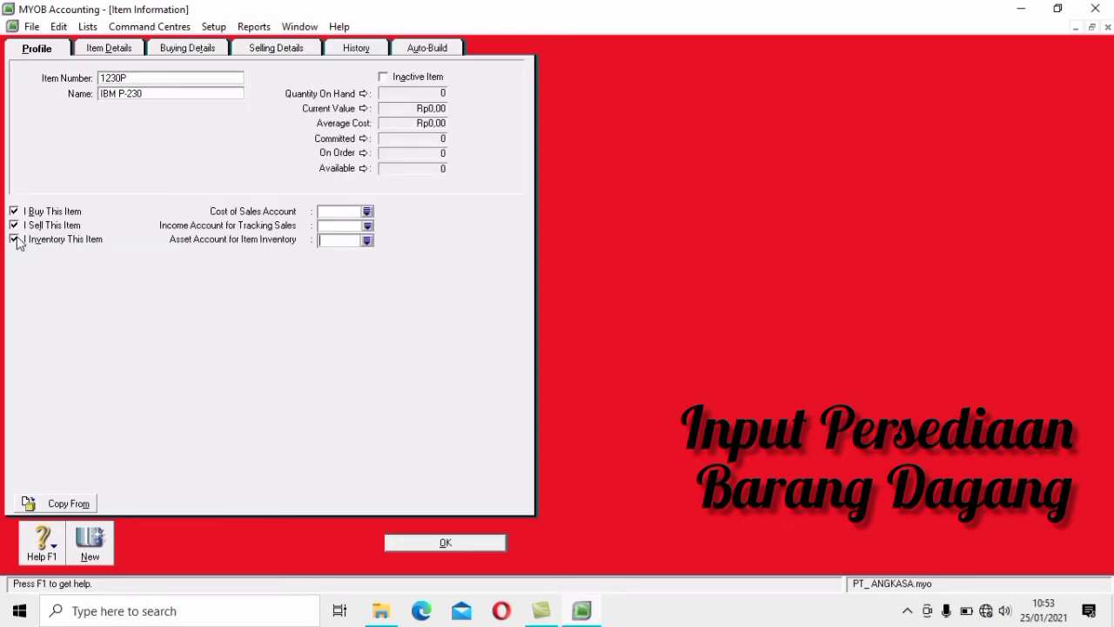
# Link the item to accounts 5-1100 Cost Of Goods Sold, 4-1100 Sales and 1-1500 Merchandise Inventory
pyautogui.click(367, 212)
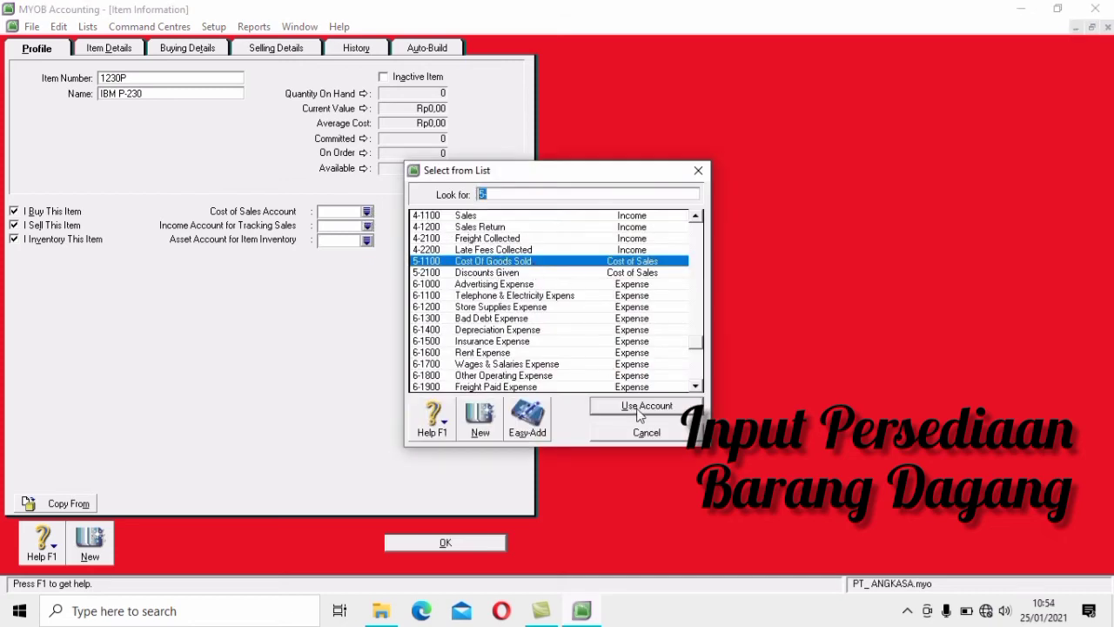
pyautogui.click(640, 407)
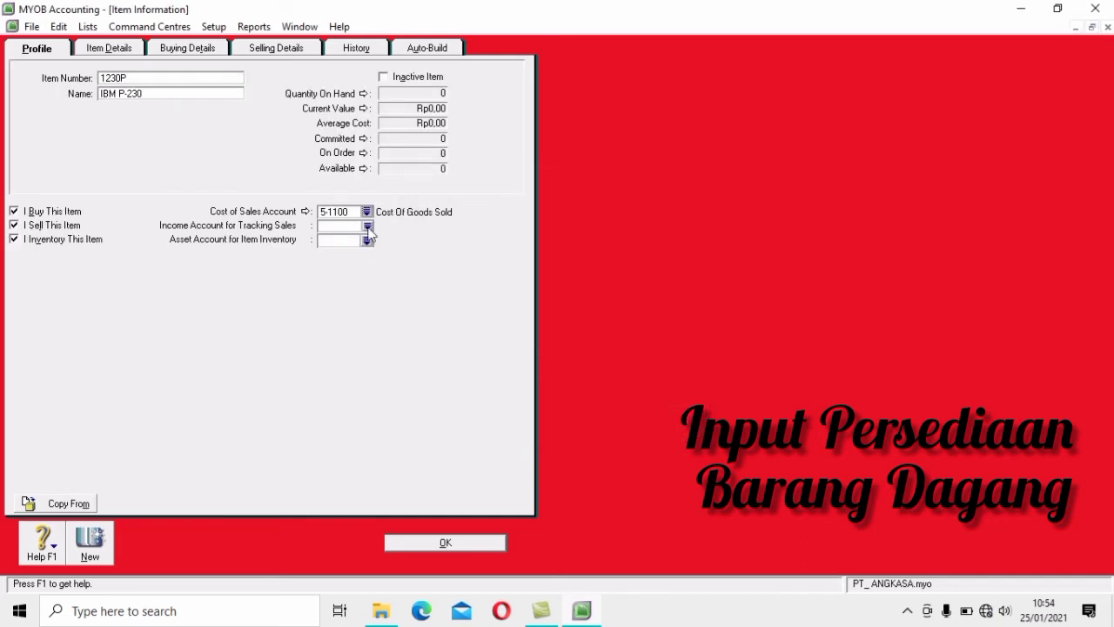
pyautogui.click(368, 226)
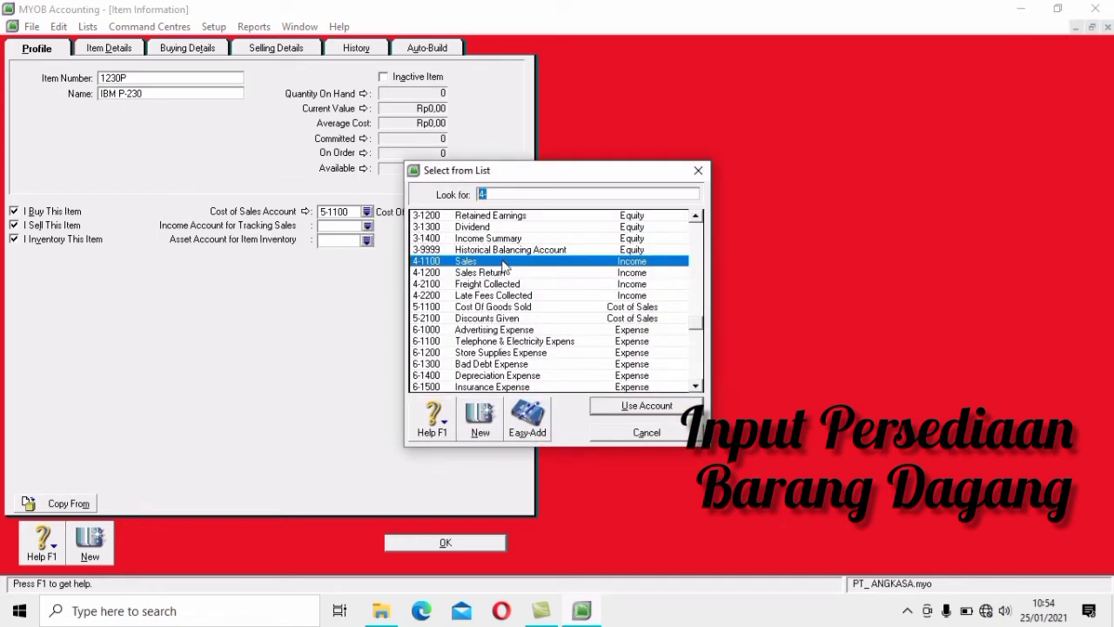
pyautogui.click(649, 407)
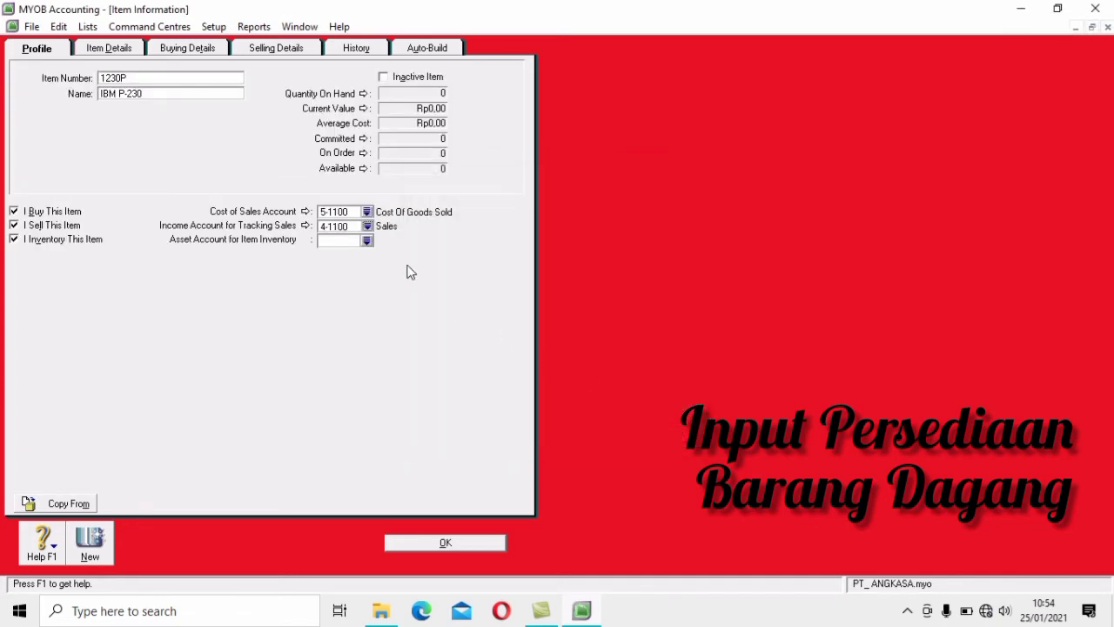
pyautogui.click(367, 241)
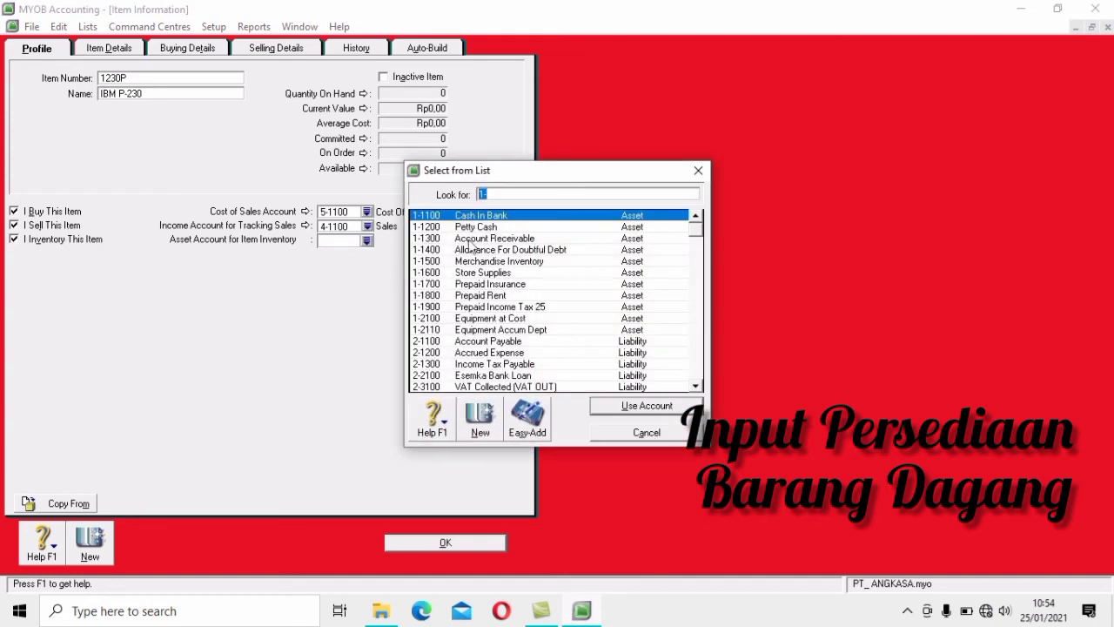
pyautogui.click(542, 265)
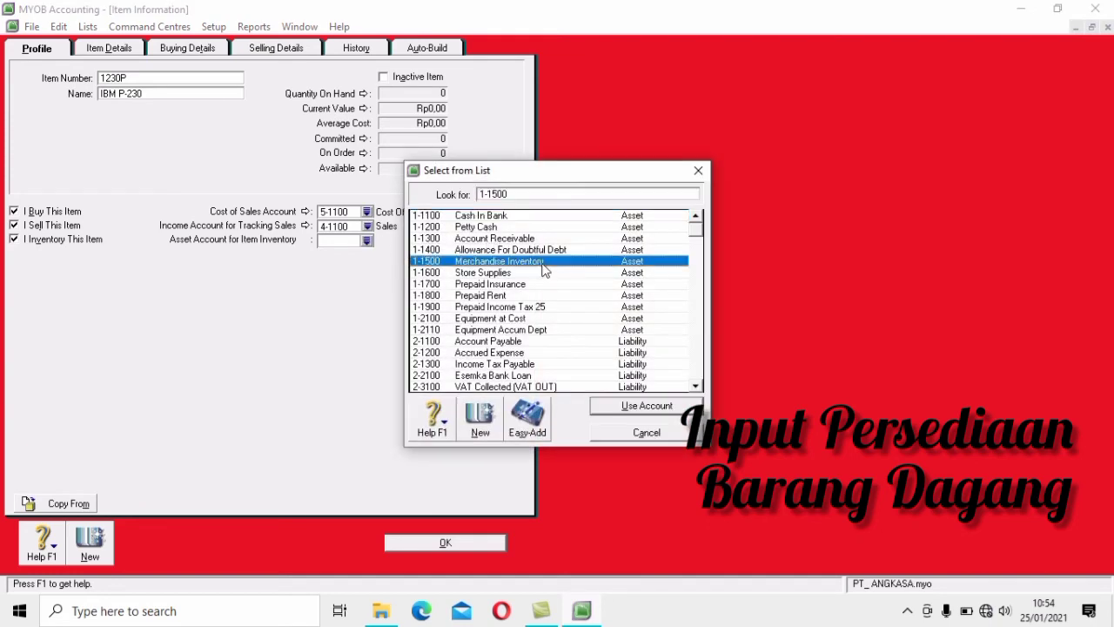
pyautogui.click(665, 407)
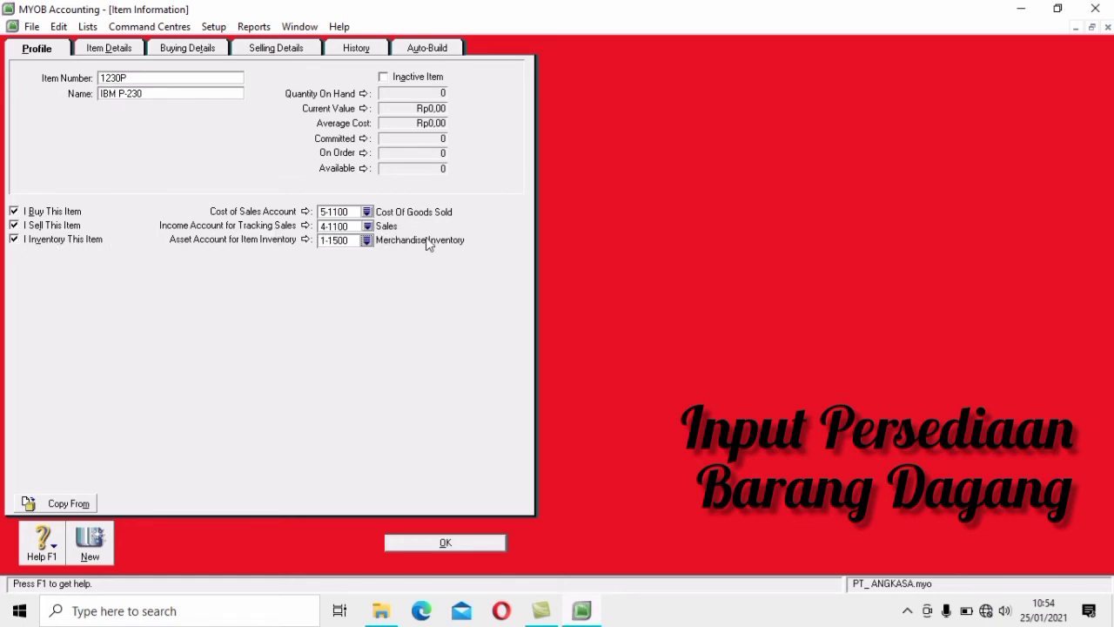
pyautogui.click(121, 54)
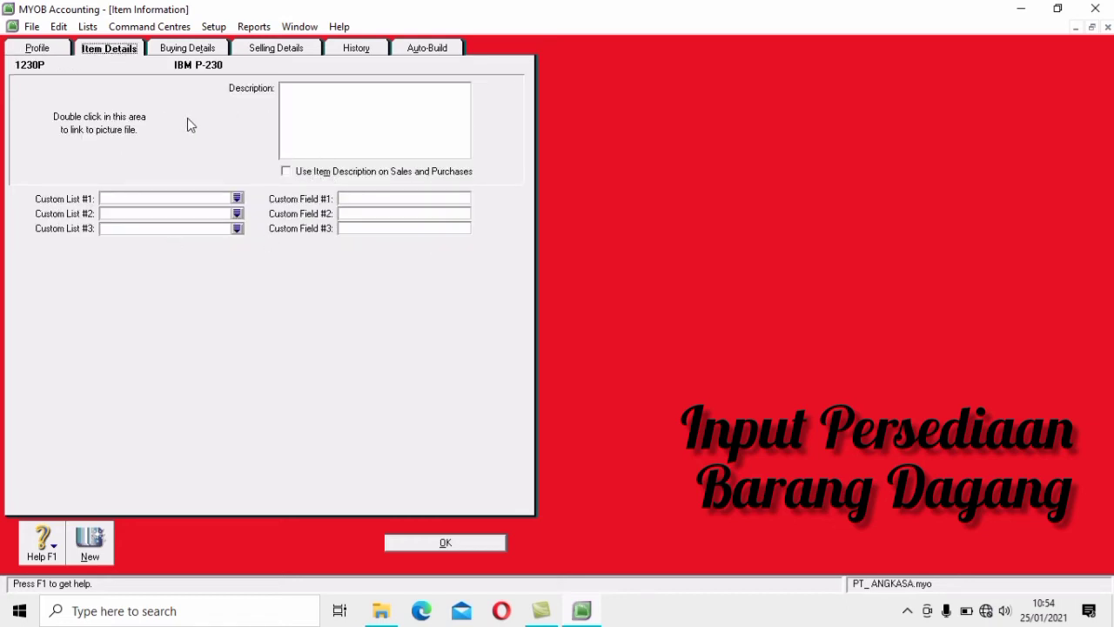
# Set IBM P-230's purchase tax code to PPN, buying unit to 'unit' and standard cost to 16.000.000,00
pyautogui.click(193, 52)
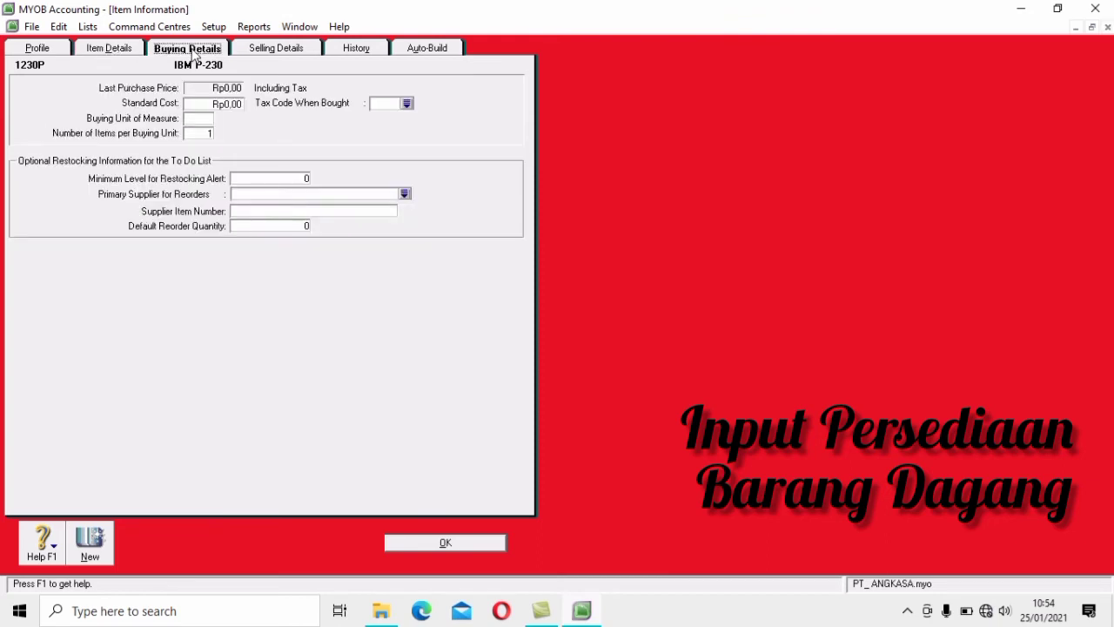
pyautogui.click(408, 104)
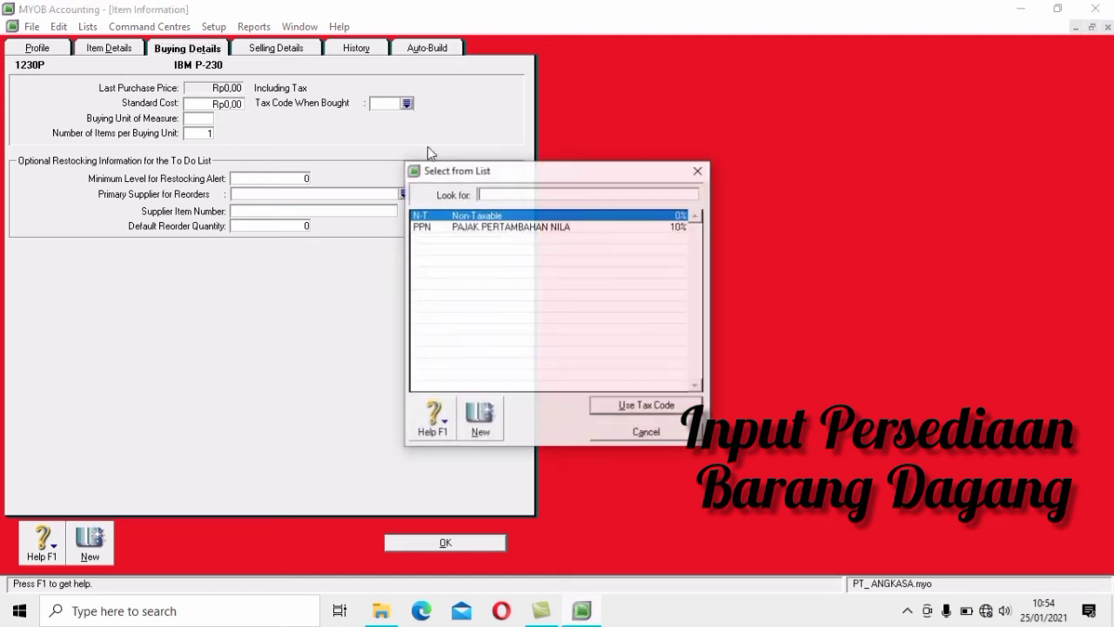
pyautogui.click(519, 228)
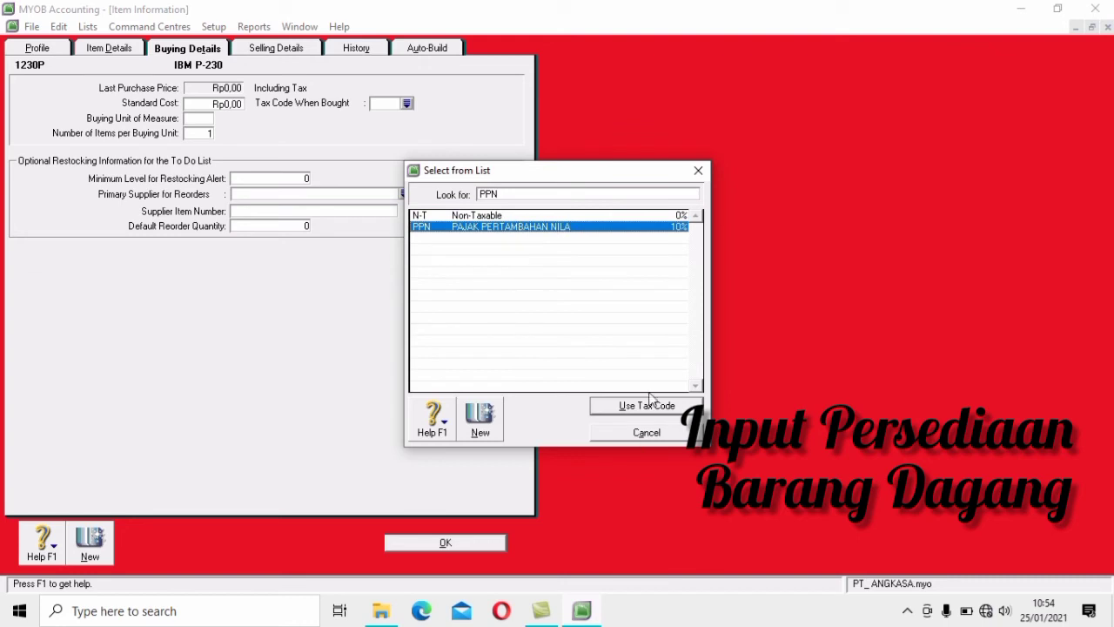
pyautogui.click(673, 404)
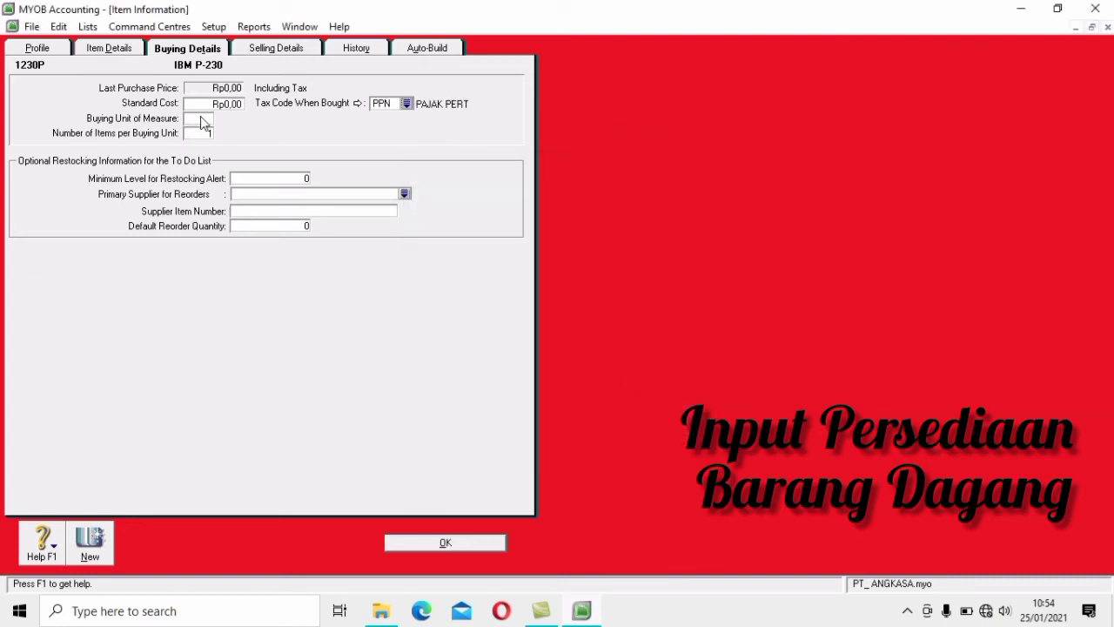
pyautogui.click(200, 118)
pyautogui.write('unit')
pyautogui.click(237, 103)
pyautogui.write('1600000')
pyautogui.click(200, 132)
pyautogui.click(306, 48)
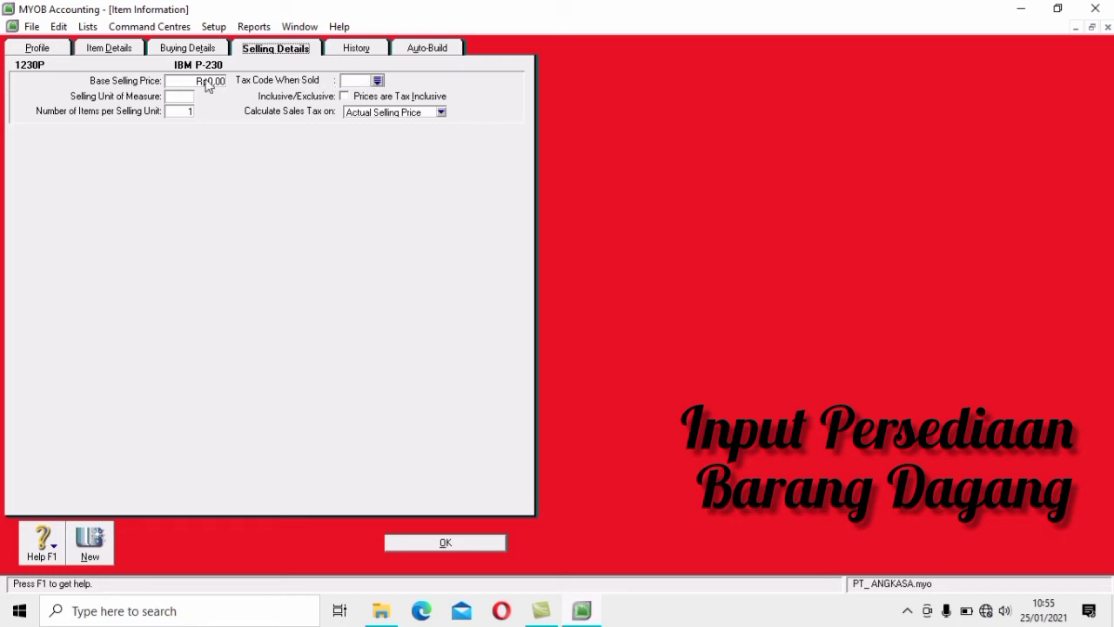
# Choose PPN as IBM P-230's Tax Code When Sold and enter 'Unit' as its selling unit
pyautogui.click(378, 81)
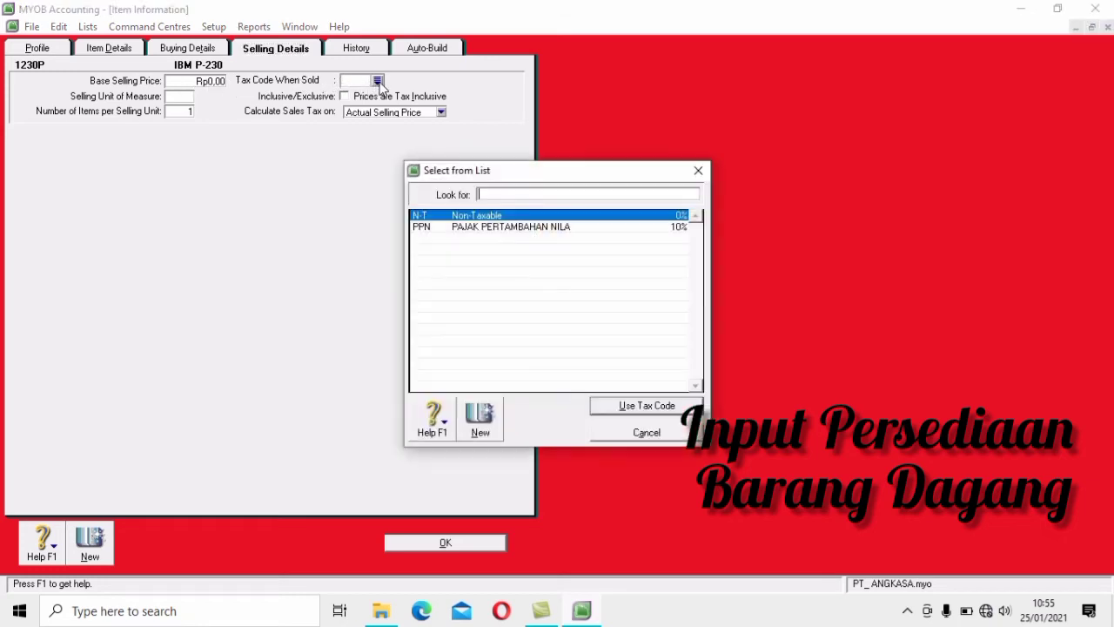
pyautogui.write('PPN')
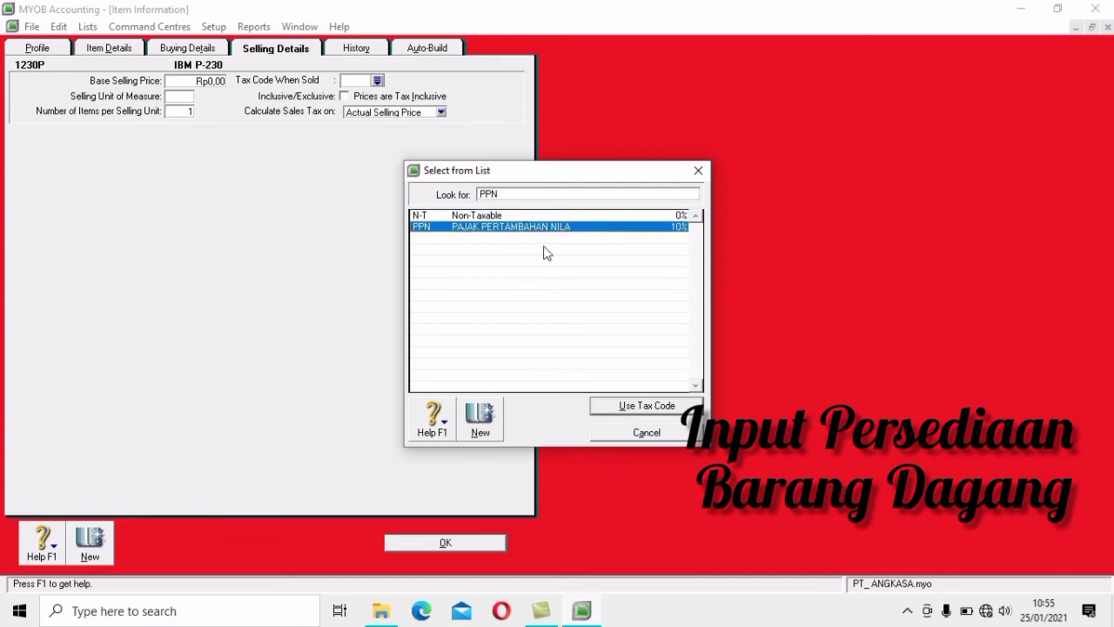
pyautogui.click(672, 408)
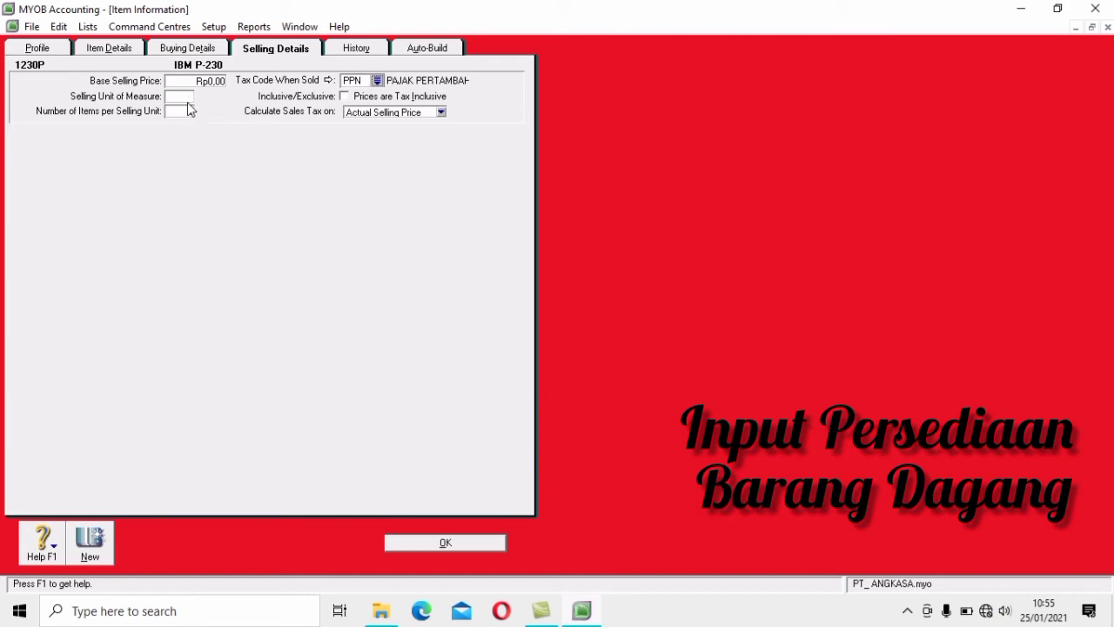
pyautogui.click(186, 96)
pyautogui.write('Unit')
pyautogui.click(38, 50)
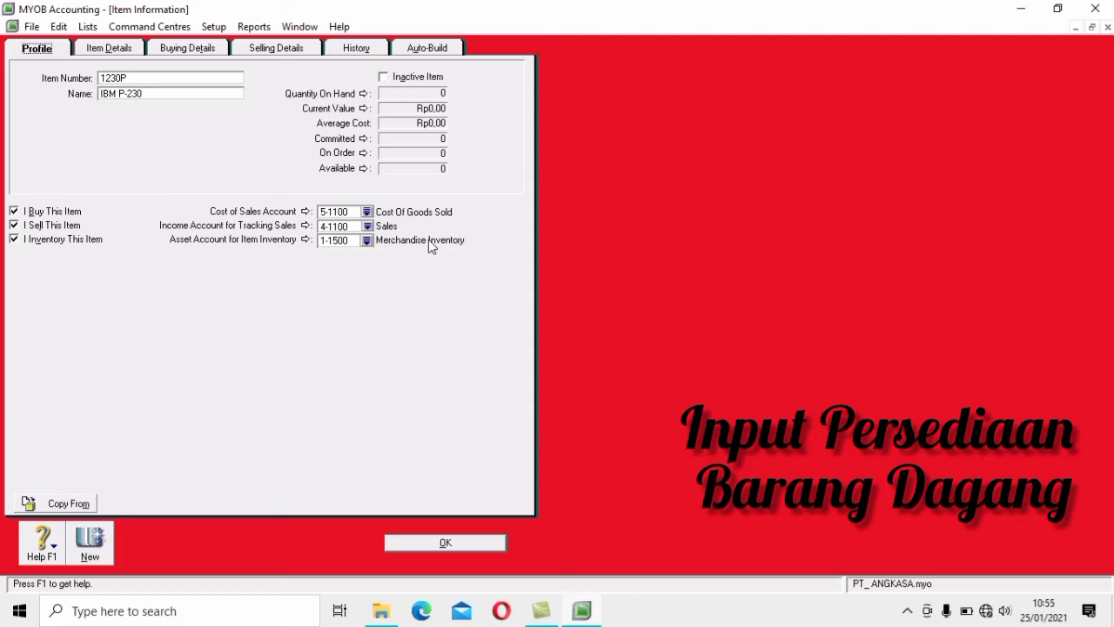
# Review 1230P IBM P-230's buying and selling details, then save it to the Items List
pyautogui.click(196, 50)
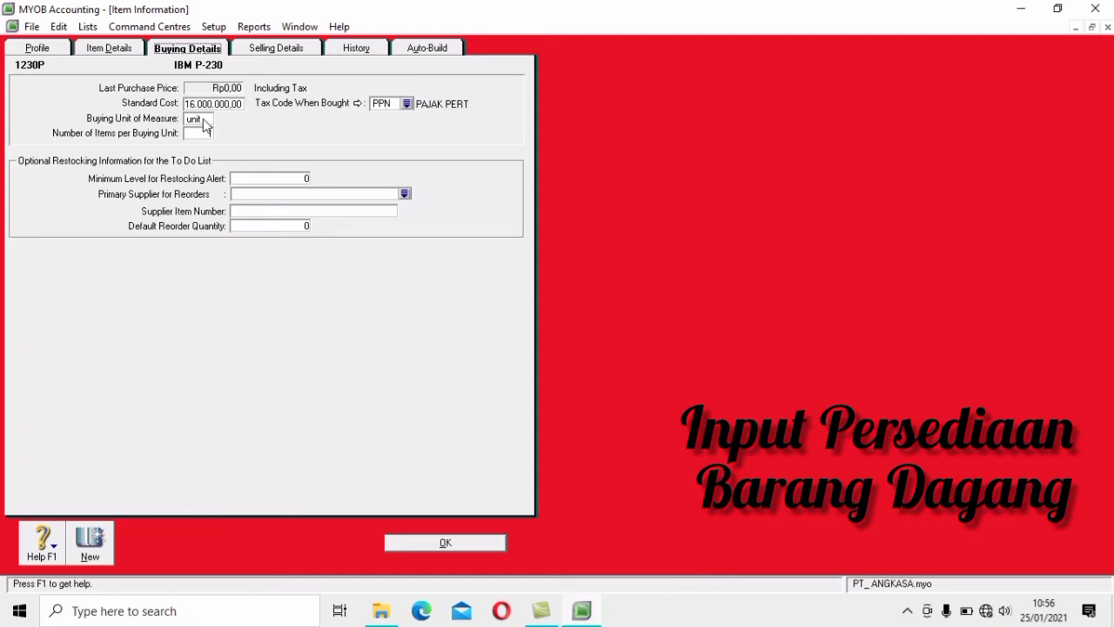
pyautogui.click(292, 53)
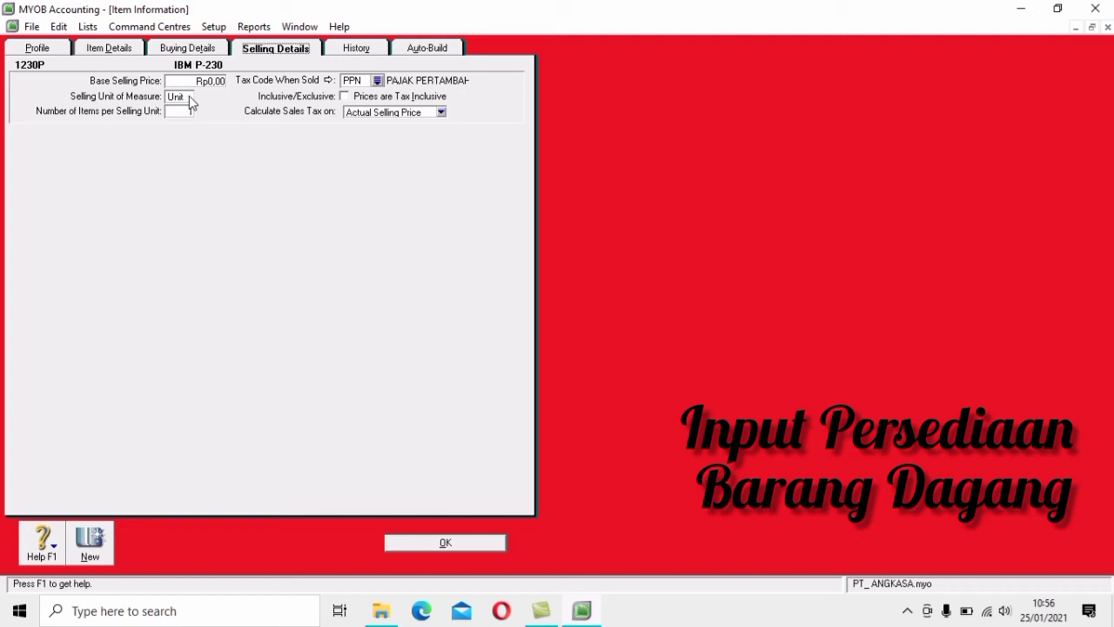
pyautogui.click(468, 547)
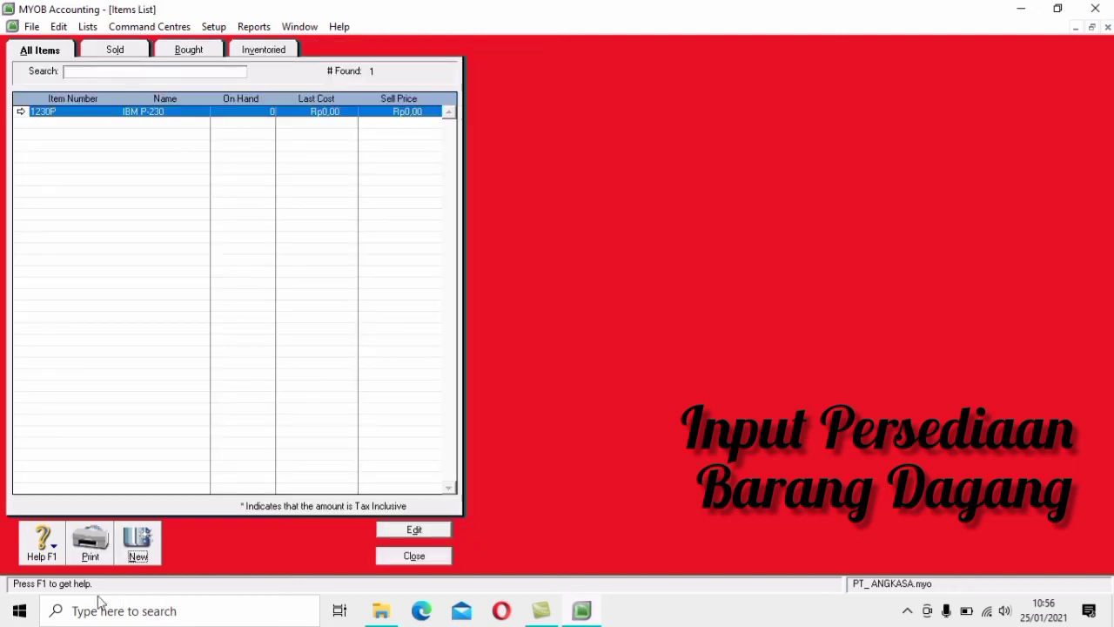
# Start new item A60PC named Acer P-60, ticked as I Buy, I Sell and I Inventory
pyautogui.click(135, 558)
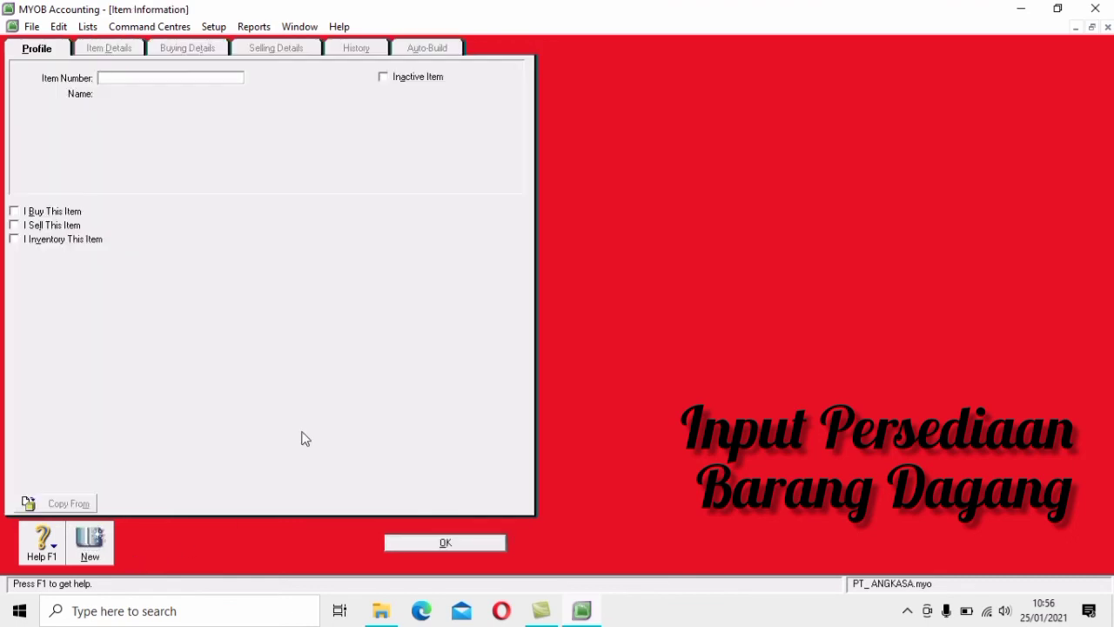
pyautogui.write('A')
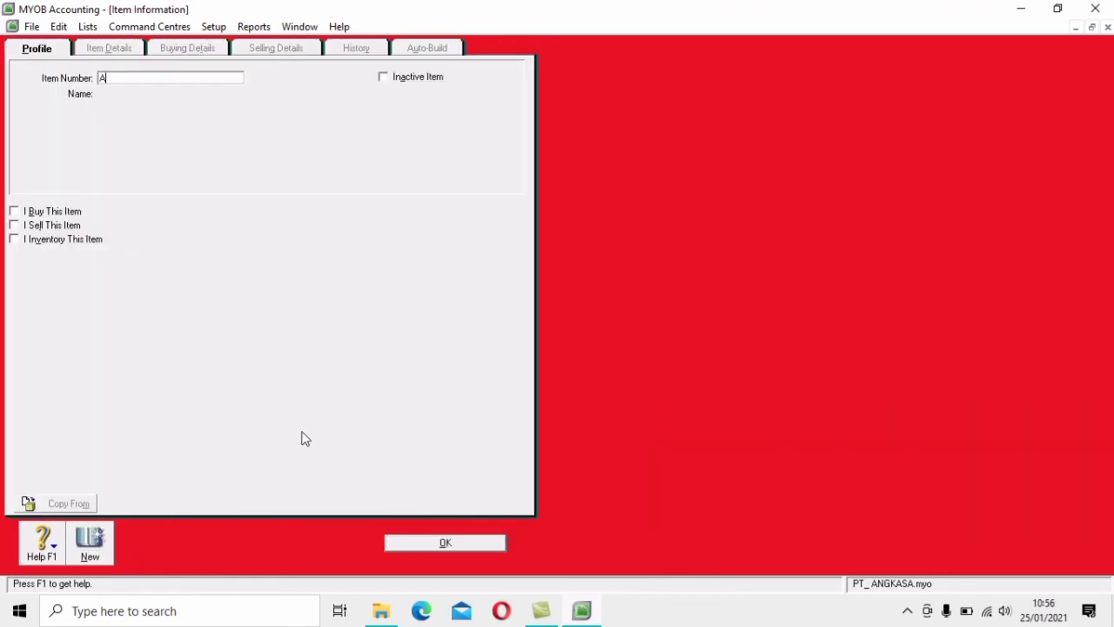
pyautogui.write('60PC')
pyautogui.press('Tab')
pyautogui.write('A')
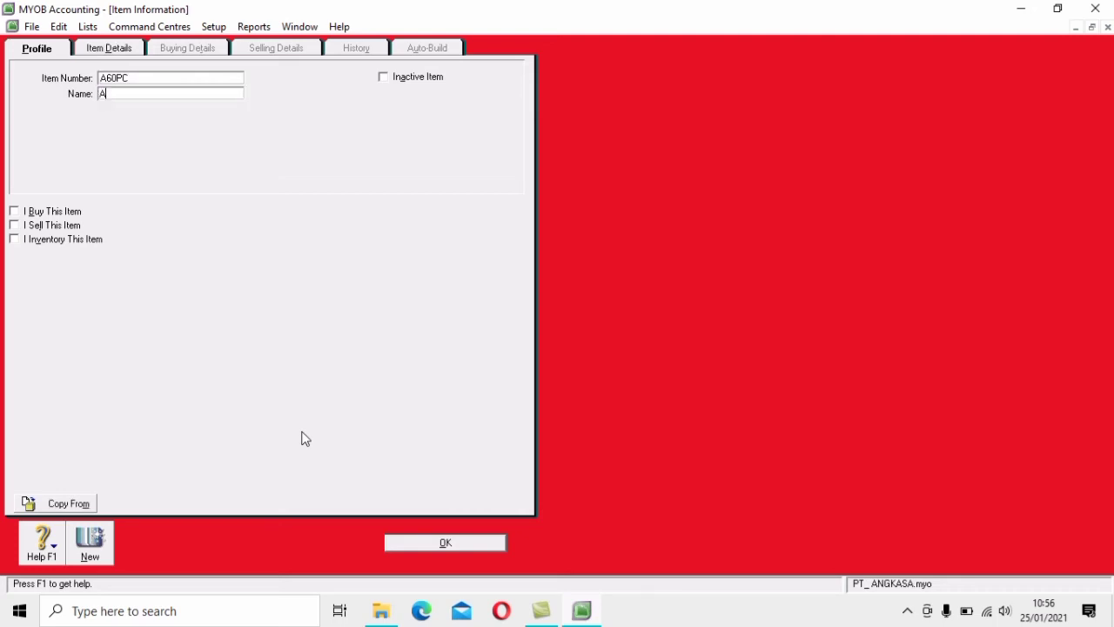
pyautogui.write('cer P-60')
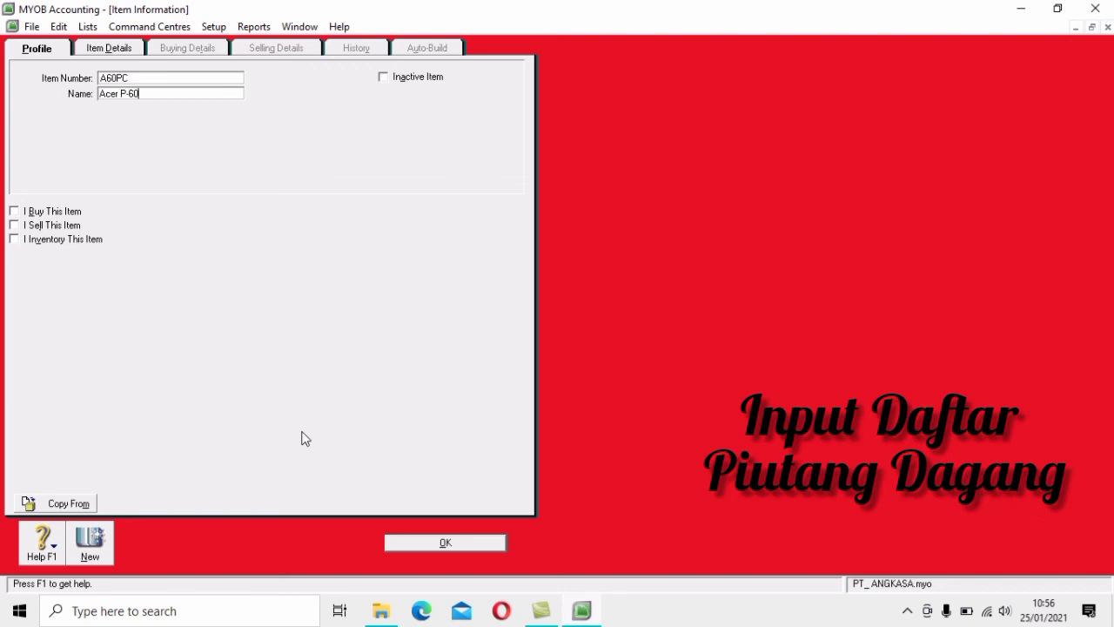
pyautogui.click(31, 212)
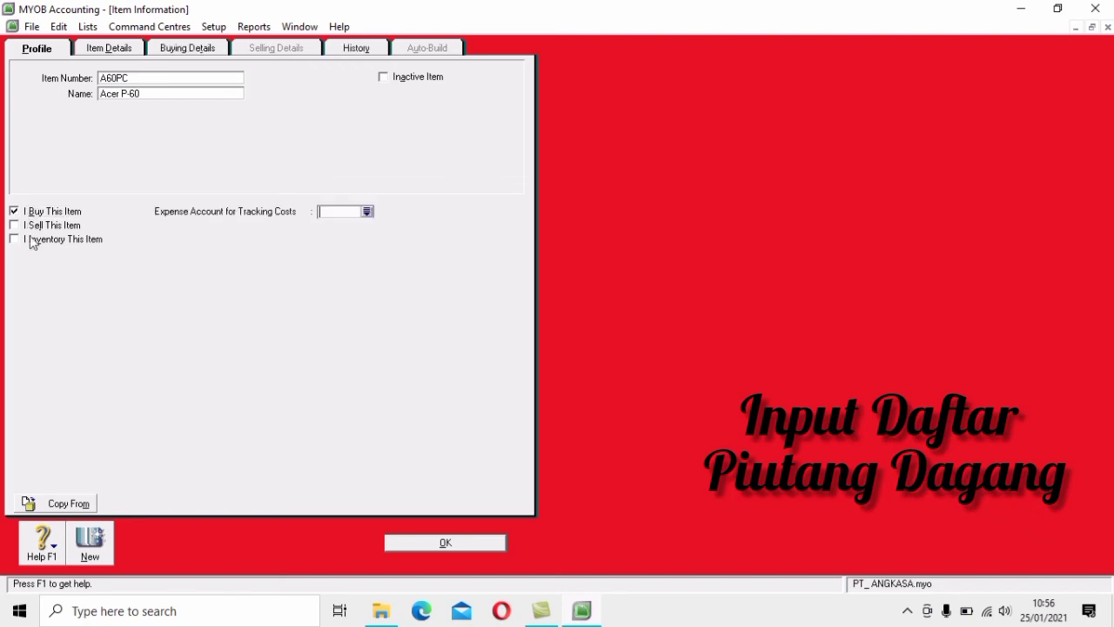
pyautogui.click(41, 225)
pyautogui.click(42, 239)
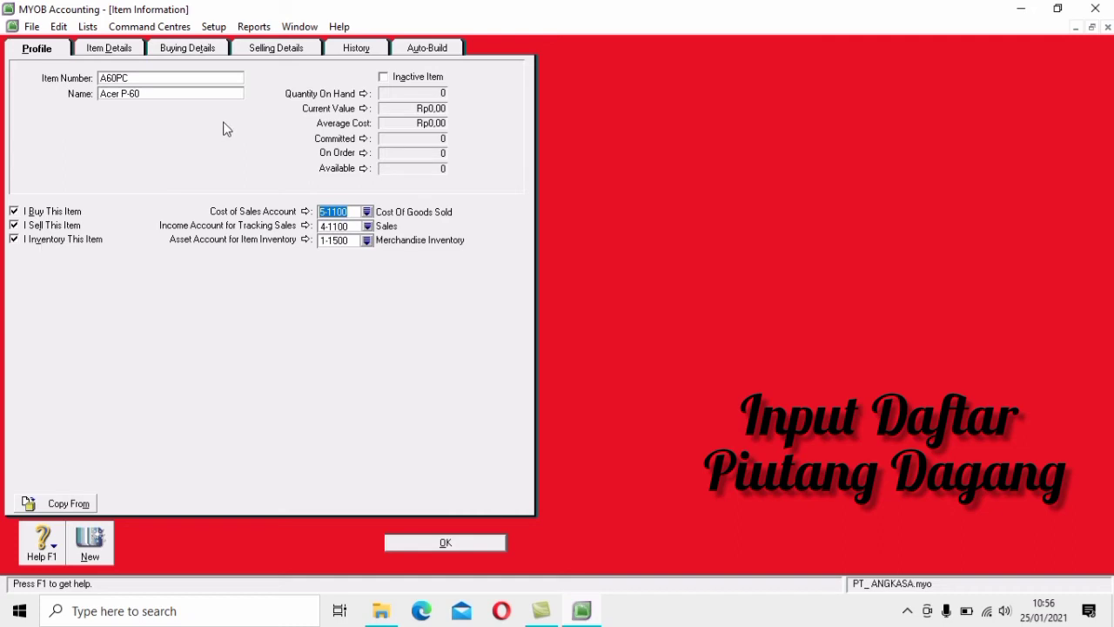
# Set Acer P-60's standard cost to 12.500.000, capitalise its buying unit, and save the item
pyautogui.click(180, 52)
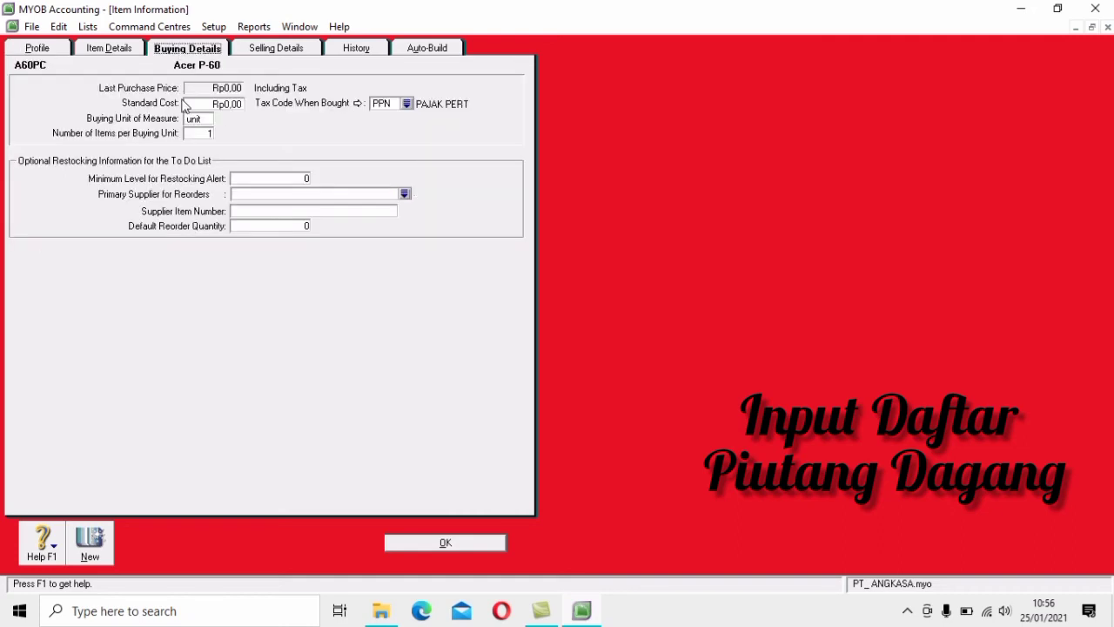
pyautogui.click(241, 105)
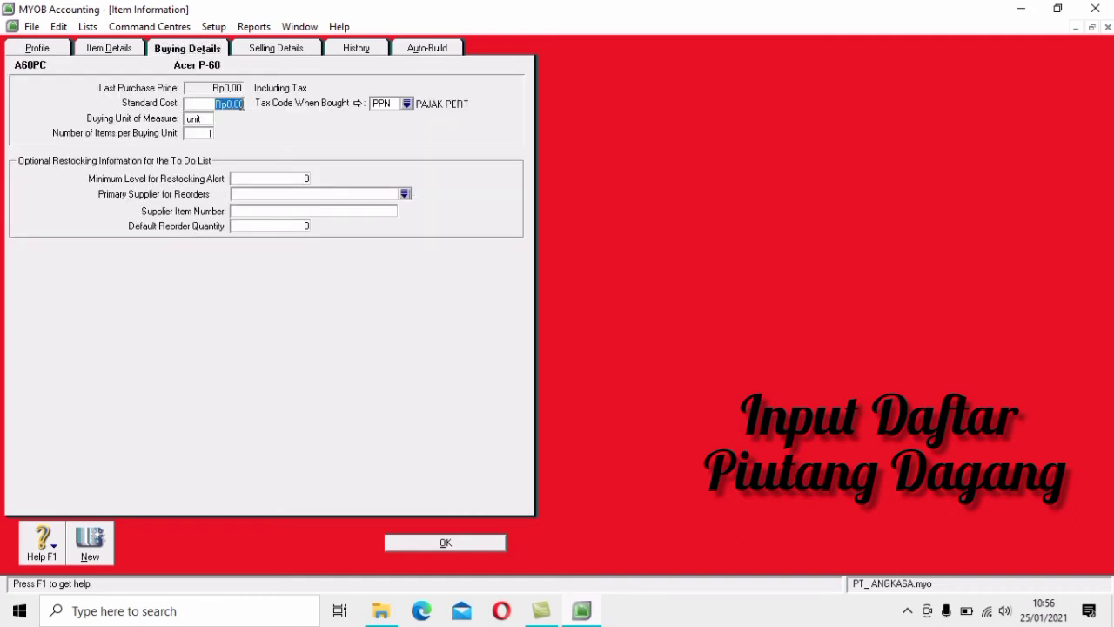
pyautogui.write('12500000')
pyautogui.click(194, 118)
pyautogui.press('BackSpace')
pyautogui.write('U')
pyautogui.click(276, 49)
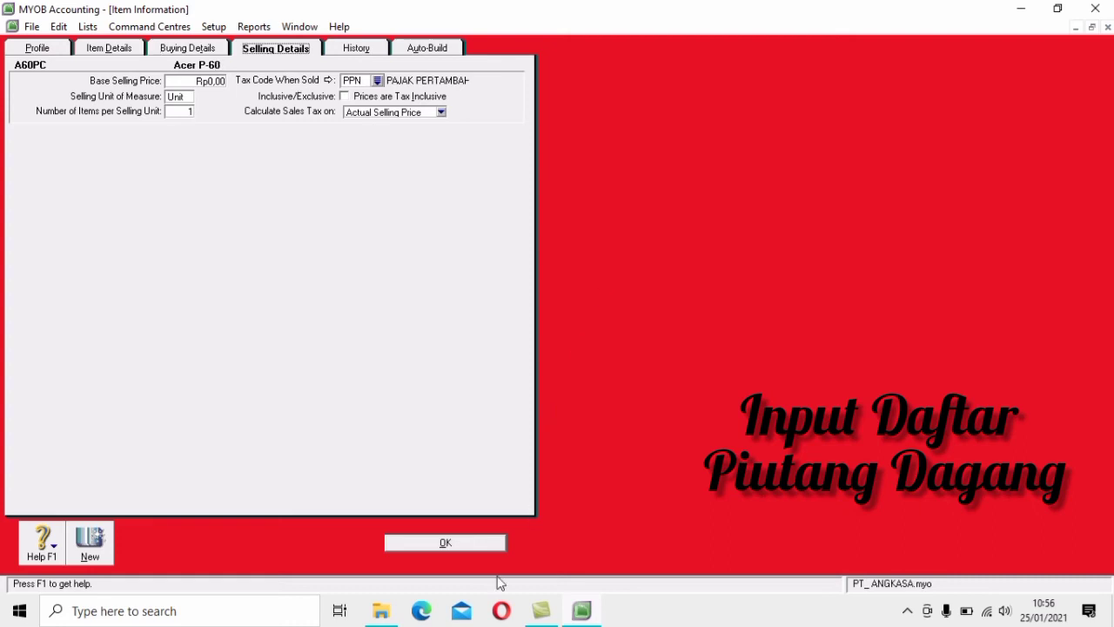
pyautogui.click(463, 544)
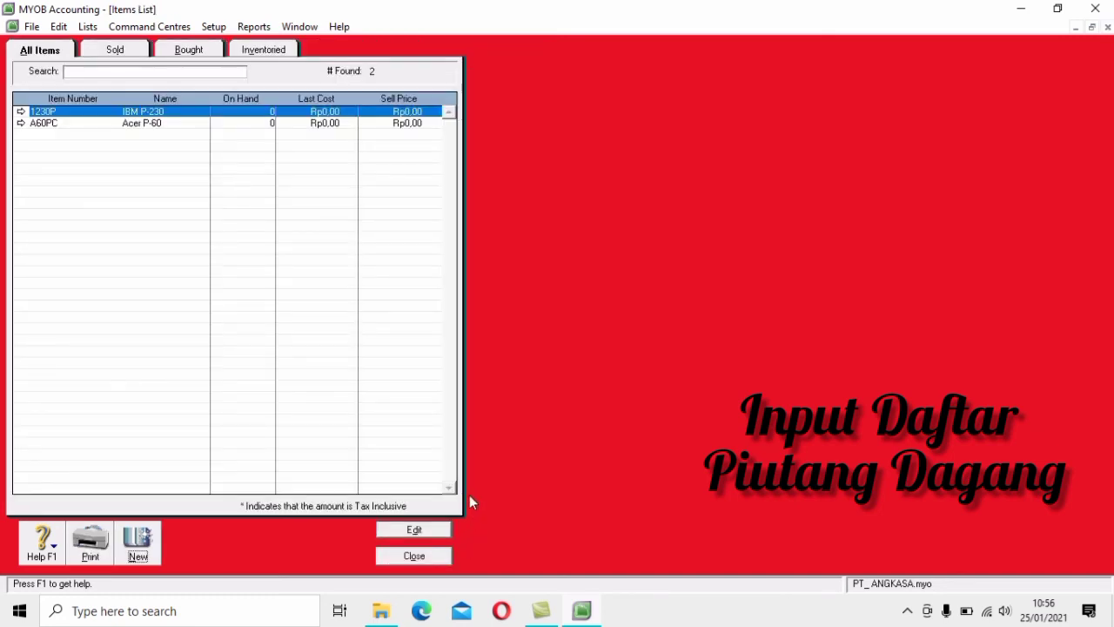
# Close the Items List and open Setup > Balances > Customer Balances
pyautogui.click(444, 563)
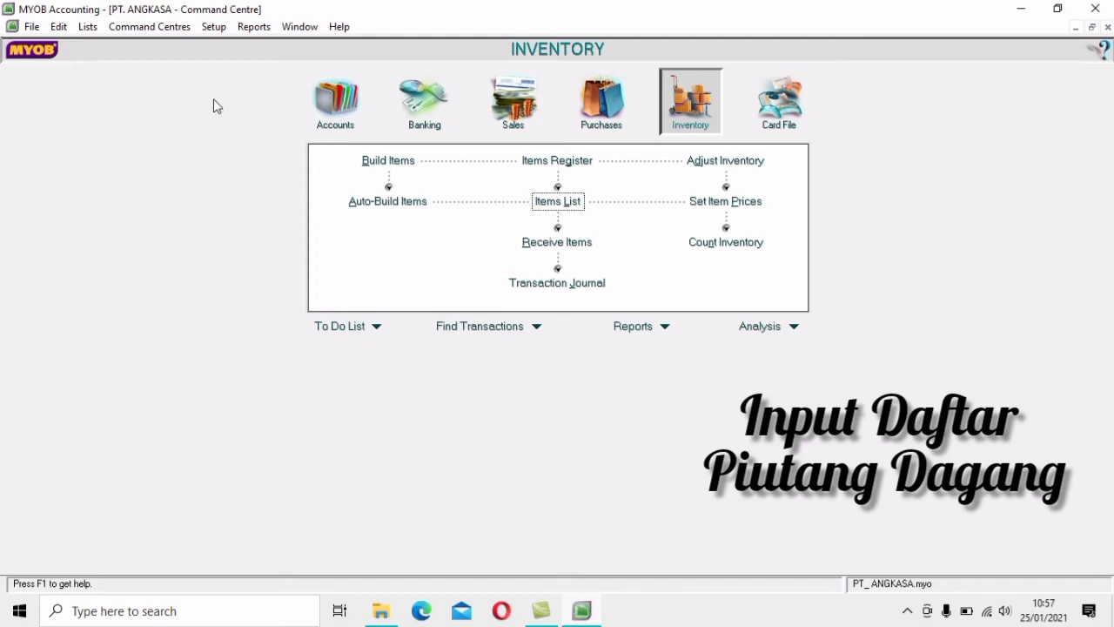
pyautogui.click(214, 27)
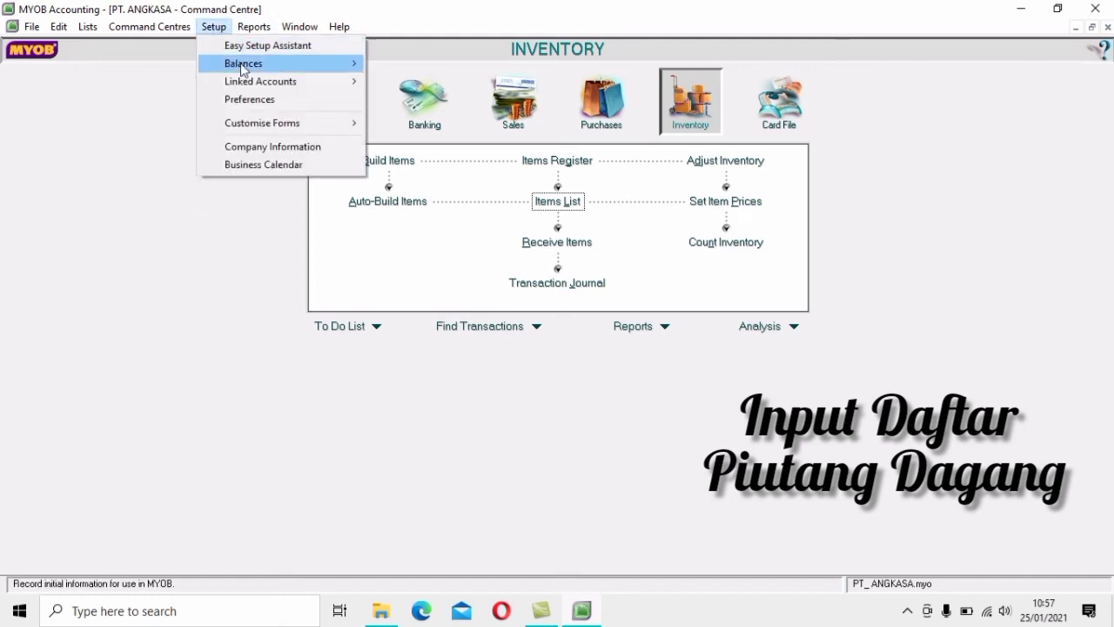
pyautogui.moveTo(269, 67)
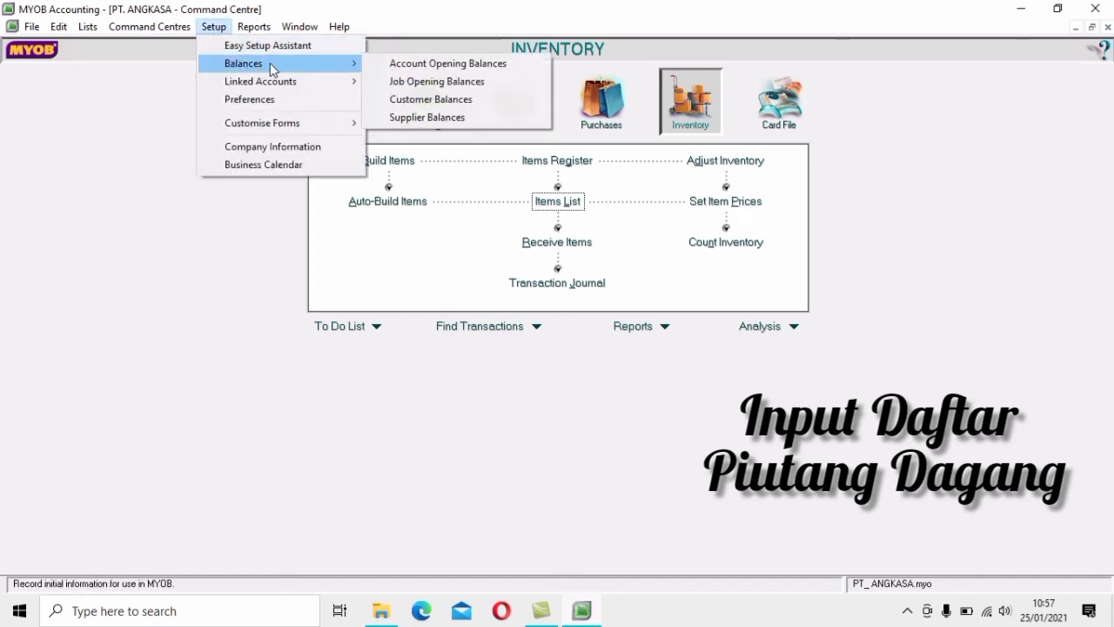
pyautogui.click(441, 100)
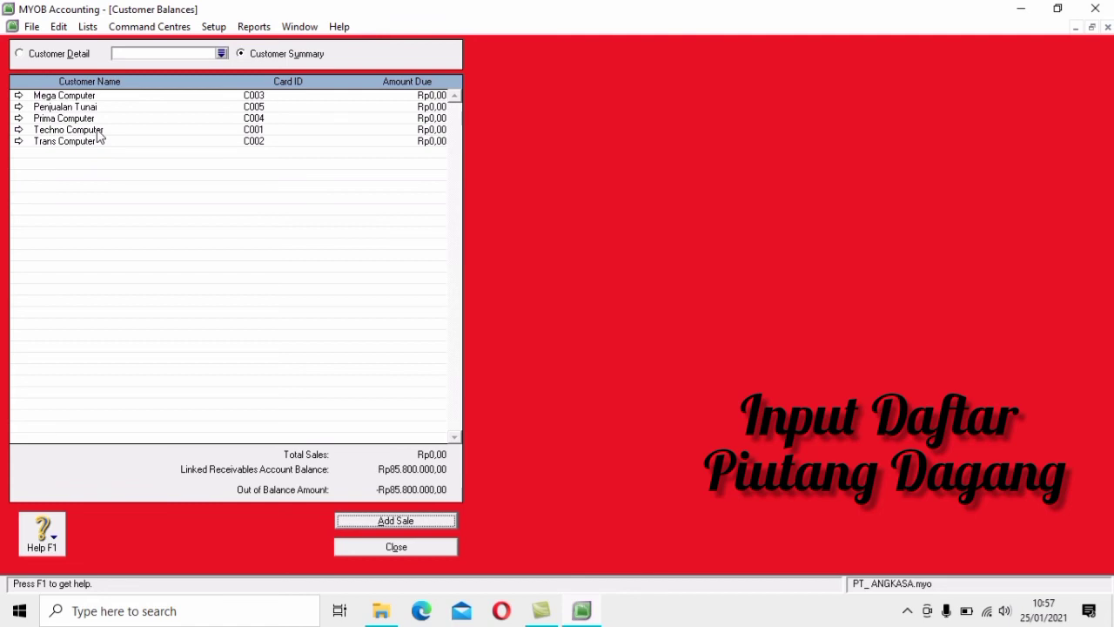
# Start a historical sale for Techno Computer with invoice F-11/12 dated 25/11/2010
pyautogui.click(442, 522)
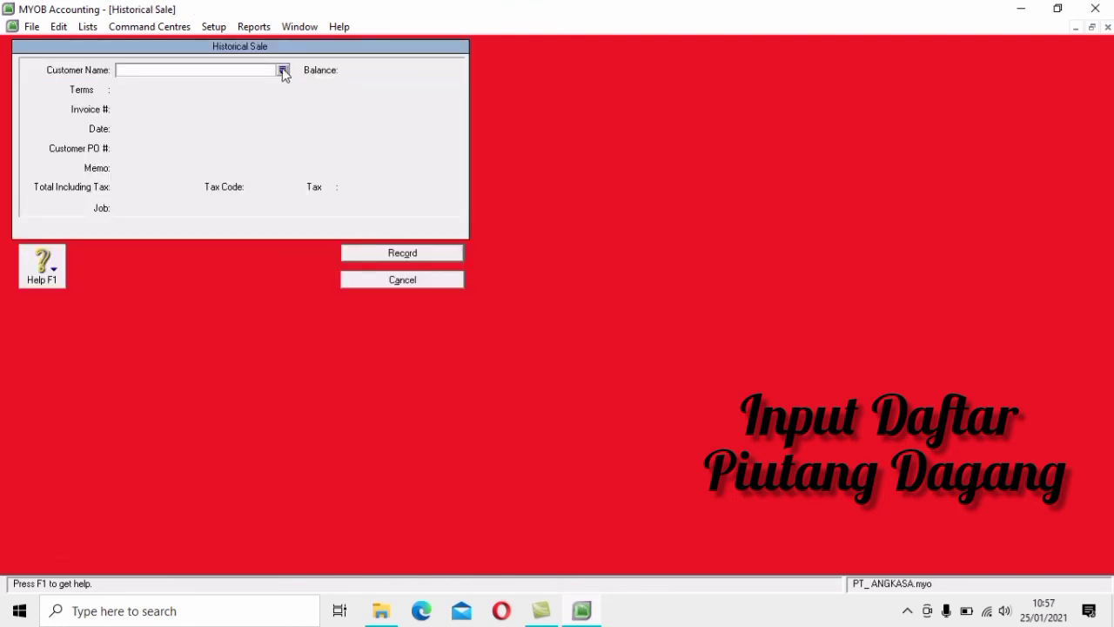
pyautogui.click(282, 71)
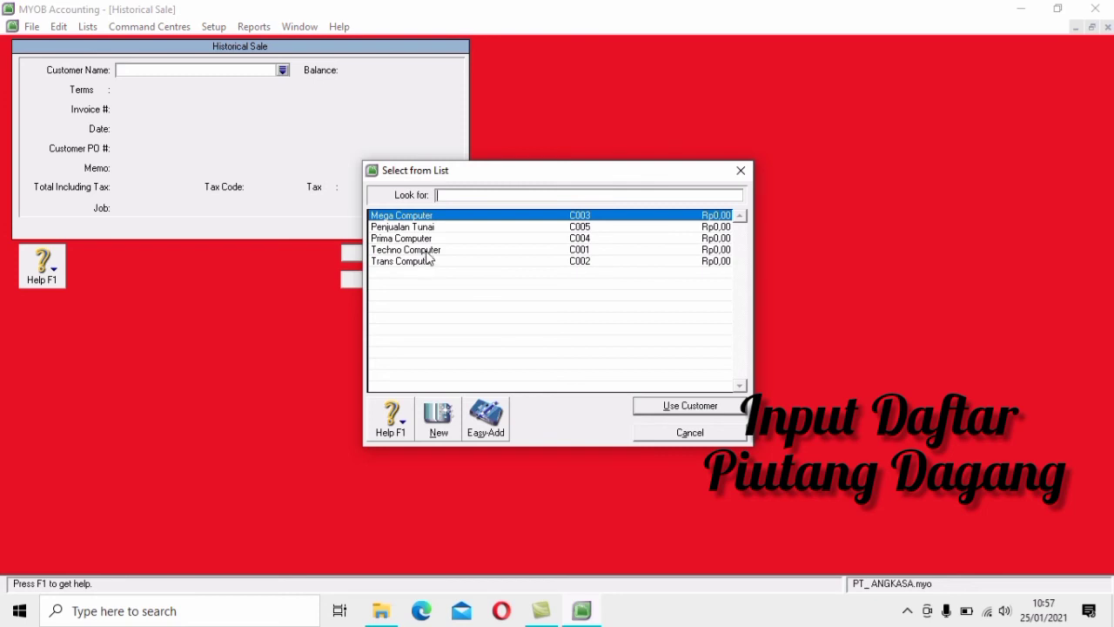
pyautogui.click(428, 250)
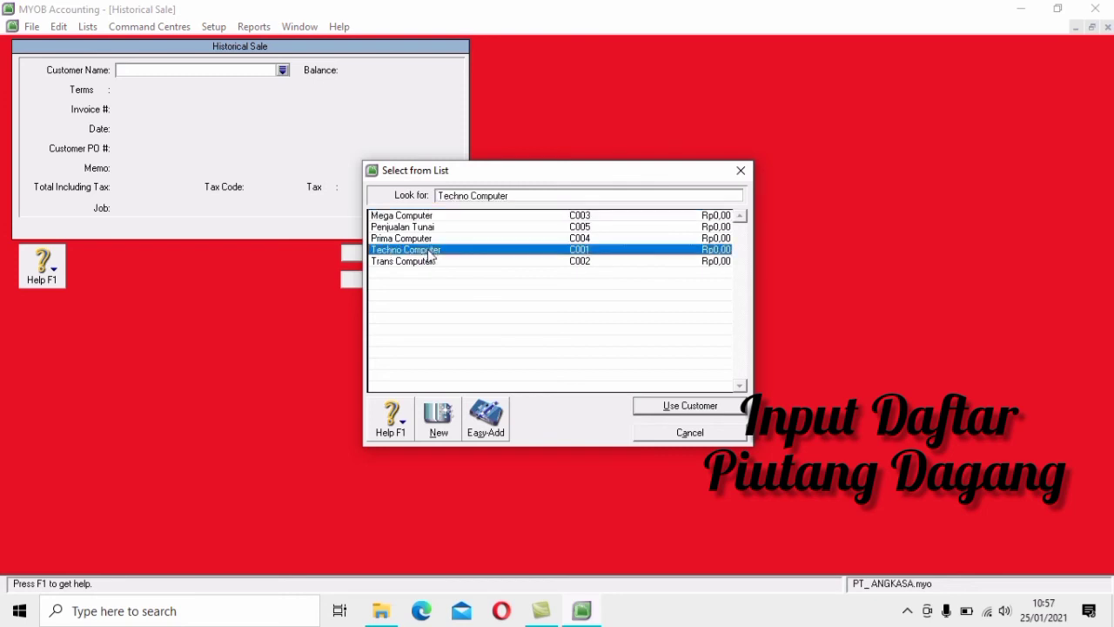
pyautogui.click(734, 407)
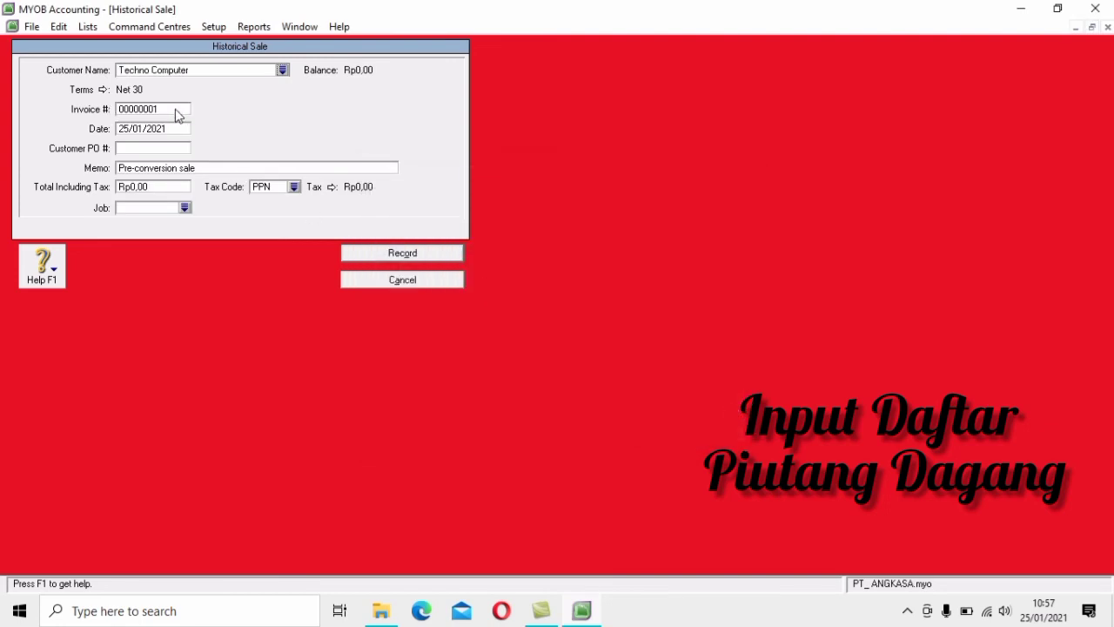
pyautogui.click(176, 109)
pyautogui.write('F-11/12')
pyautogui.click(165, 129)
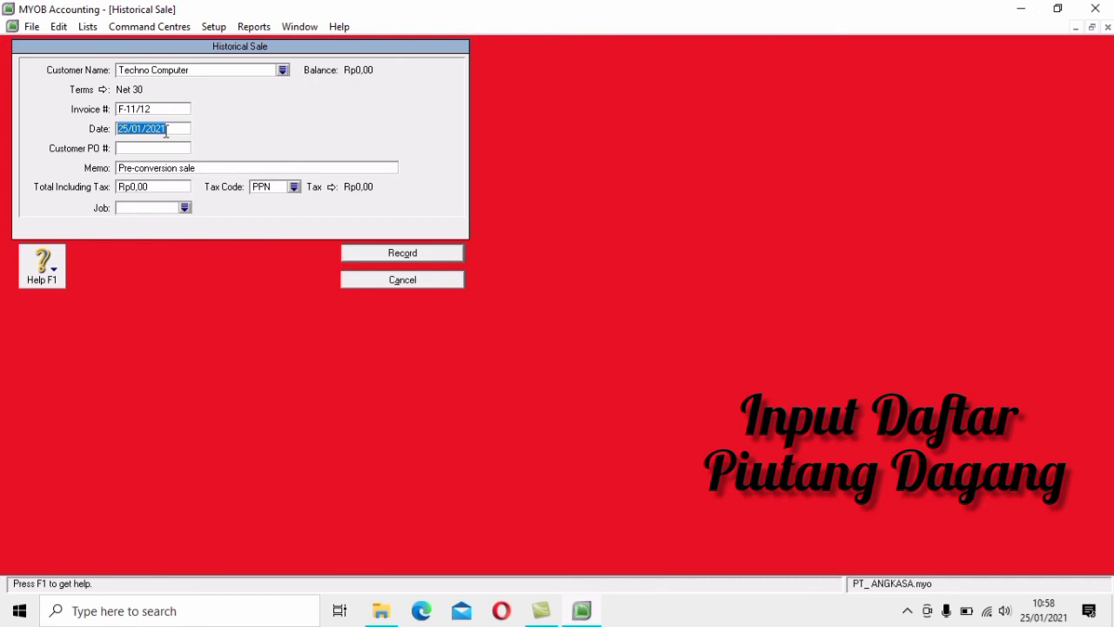
pyautogui.write('25/11/2010')
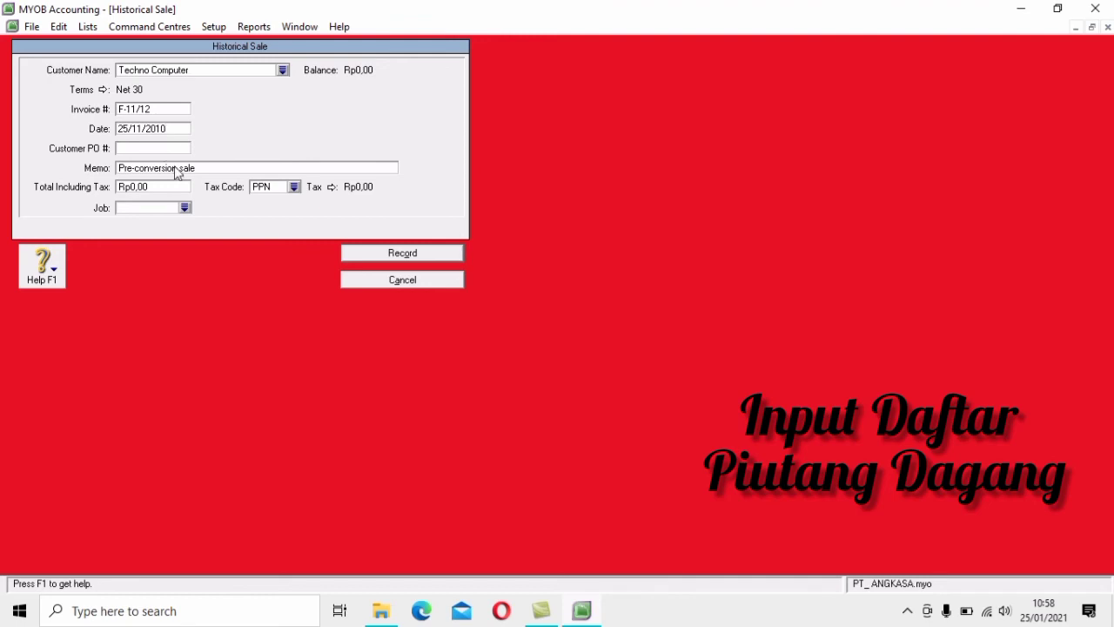
# Append 'Techno Computer' to the memo, enter total 34.100.000, and record the sale
pyautogui.click(213, 168)
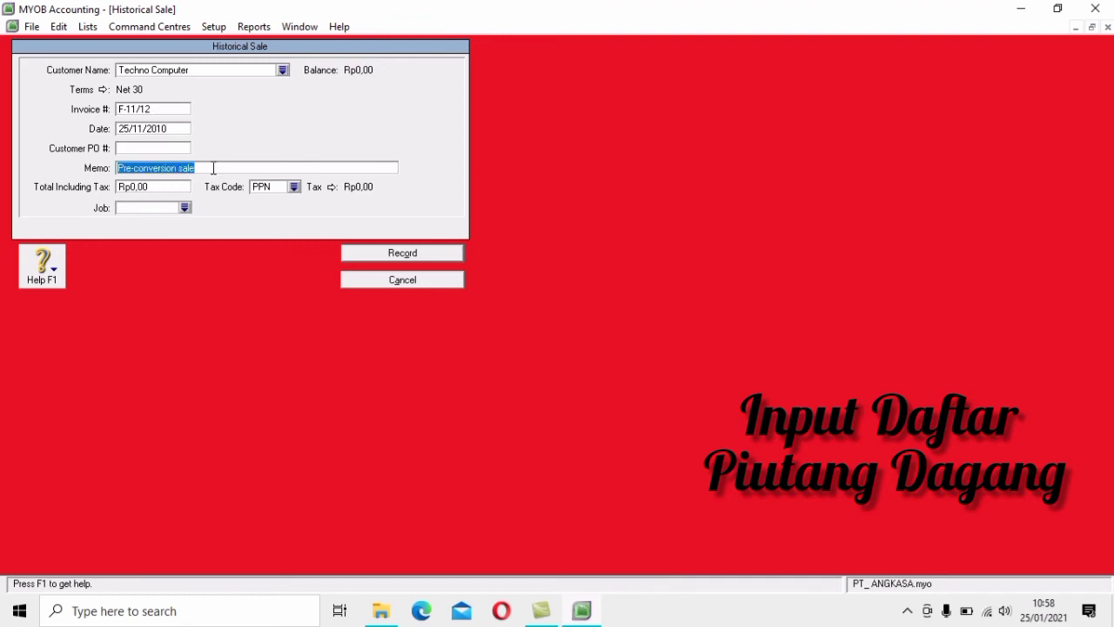
pyautogui.click(213, 168)
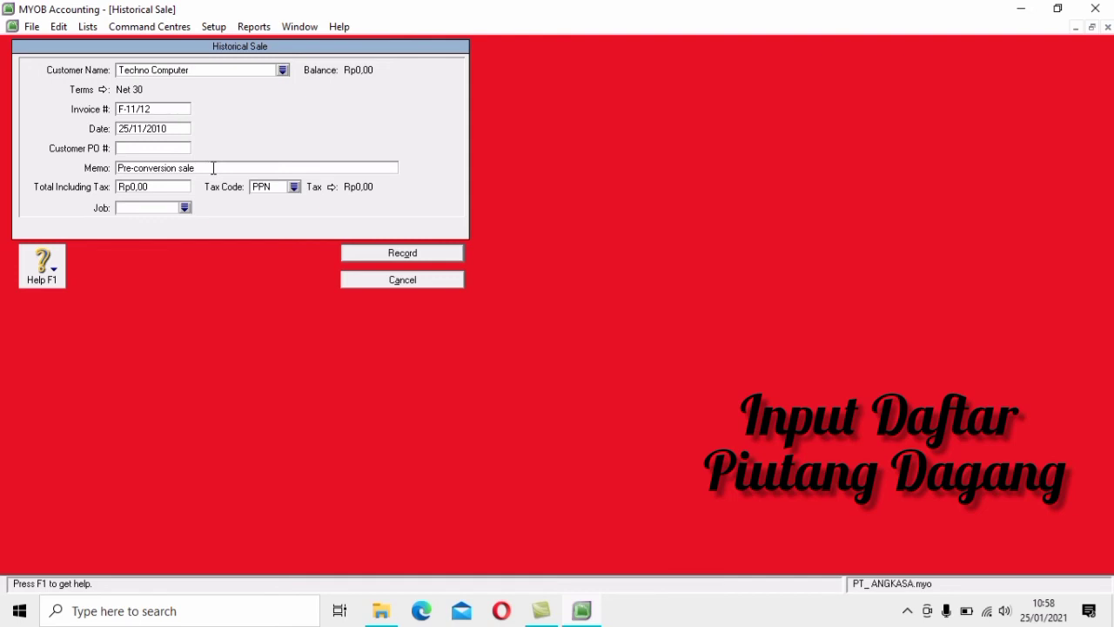
pyautogui.write('Techno Computer')
pyautogui.click(172, 187)
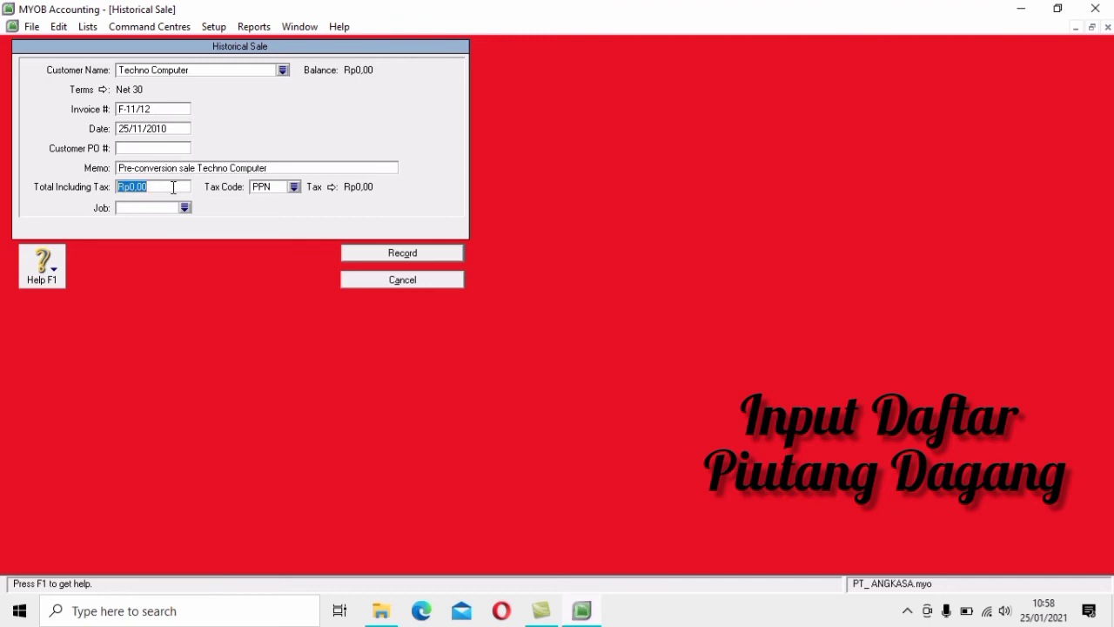
pyautogui.write('34.100.0')
pyautogui.write('00000')
pyautogui.press('Tab')
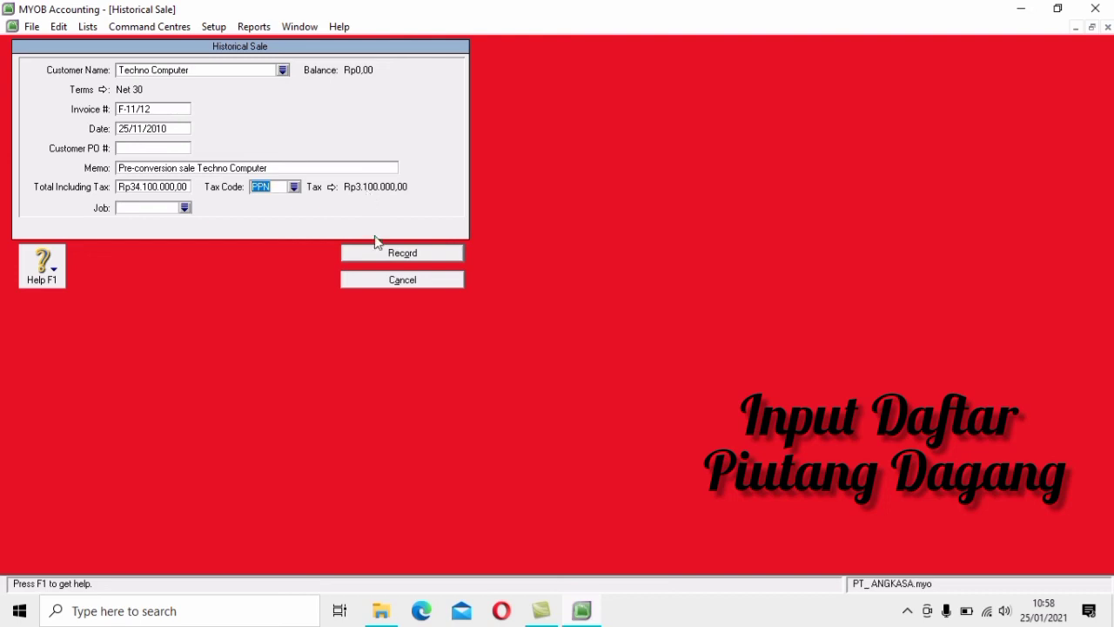
pyautogui.click(442, 254)
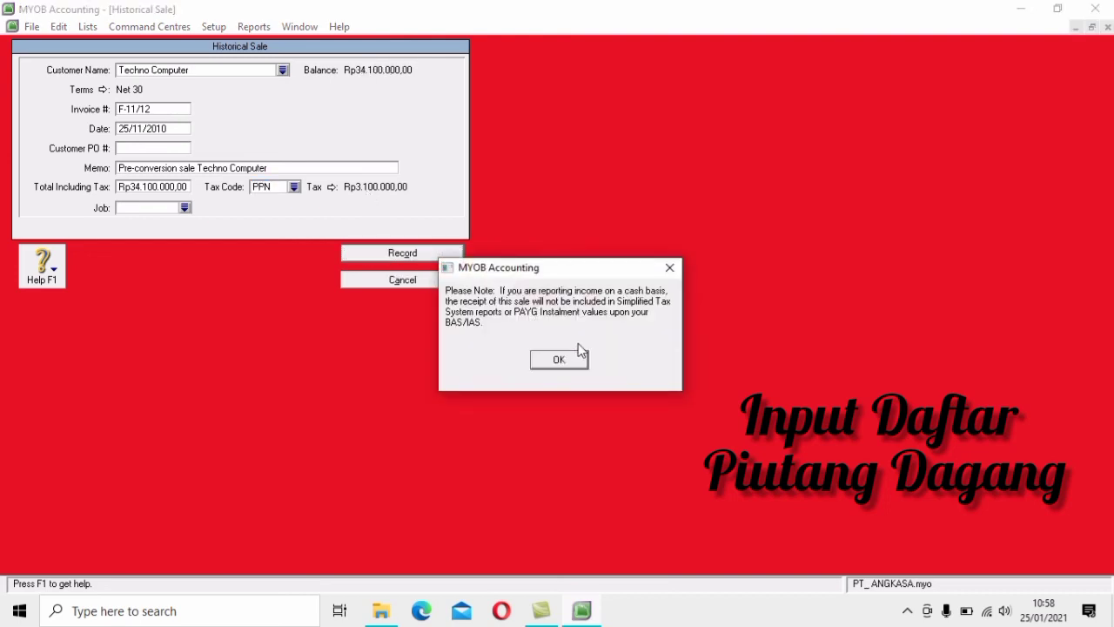
pyautogui.click(574, 367)
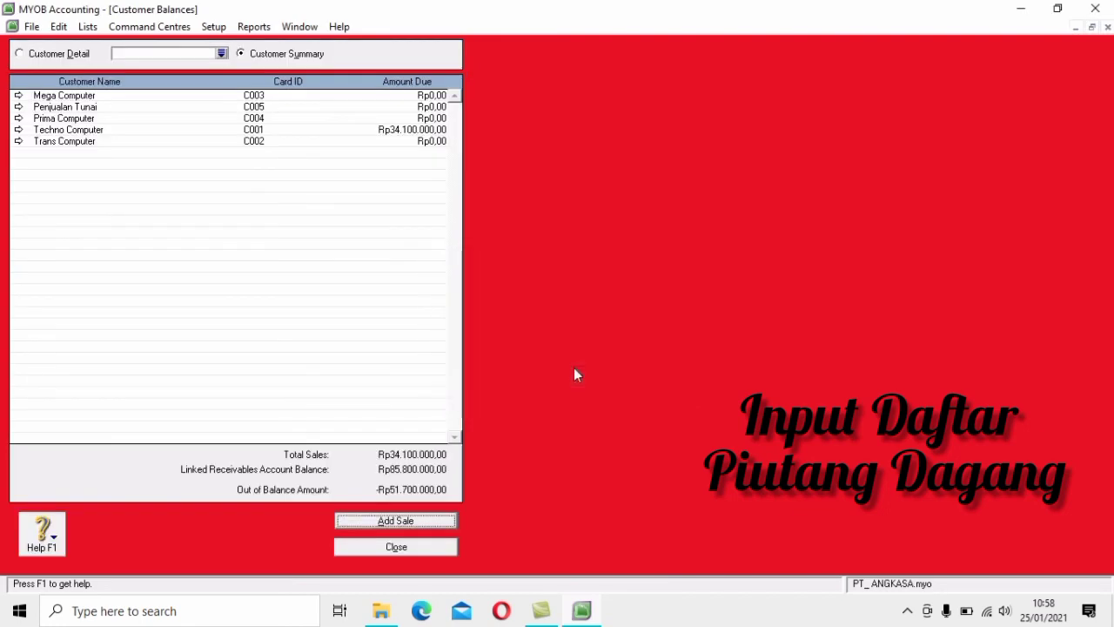
# Start a historical sale for Trans Computer with invoice F-11/25 dated 29/11/2010
pyautogui.click(401, 525)
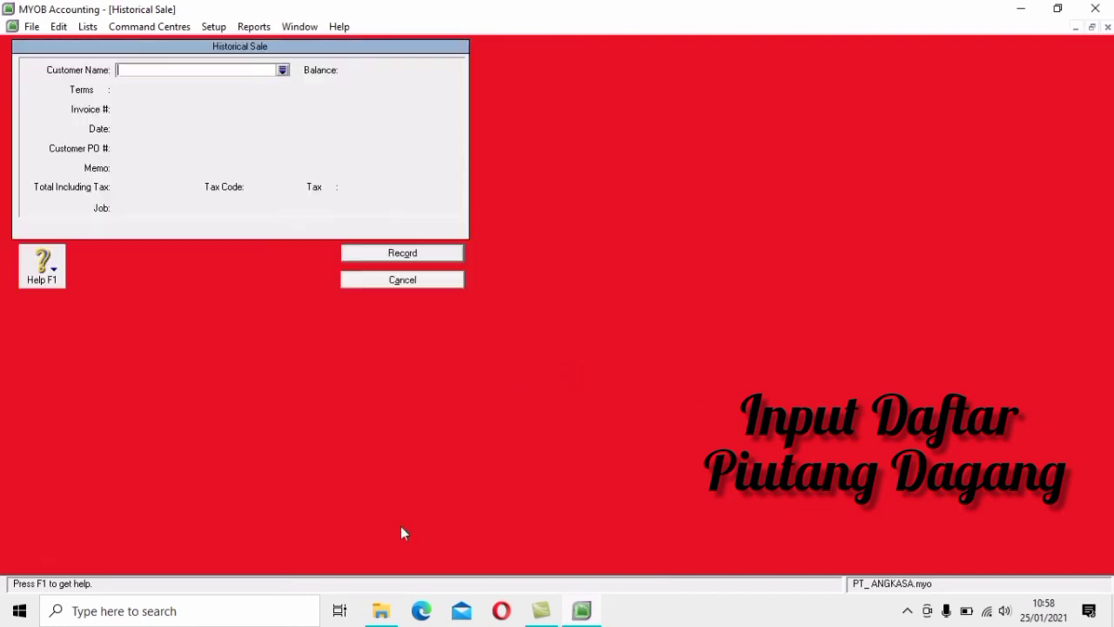
pyautogui.click(283, 70)
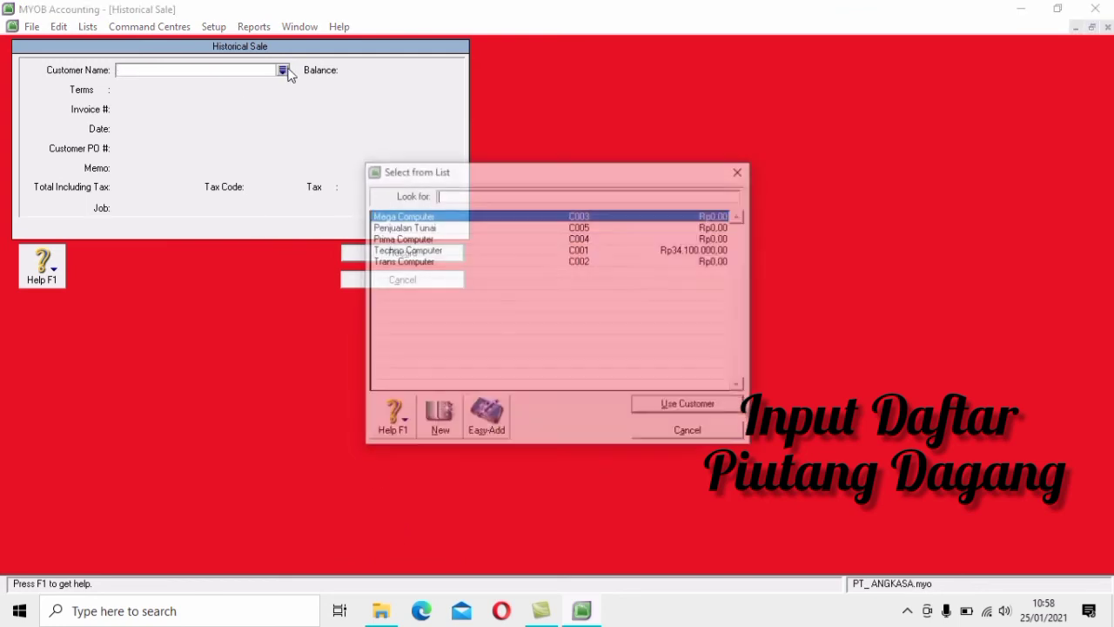
pyautogui.click(498, 261)
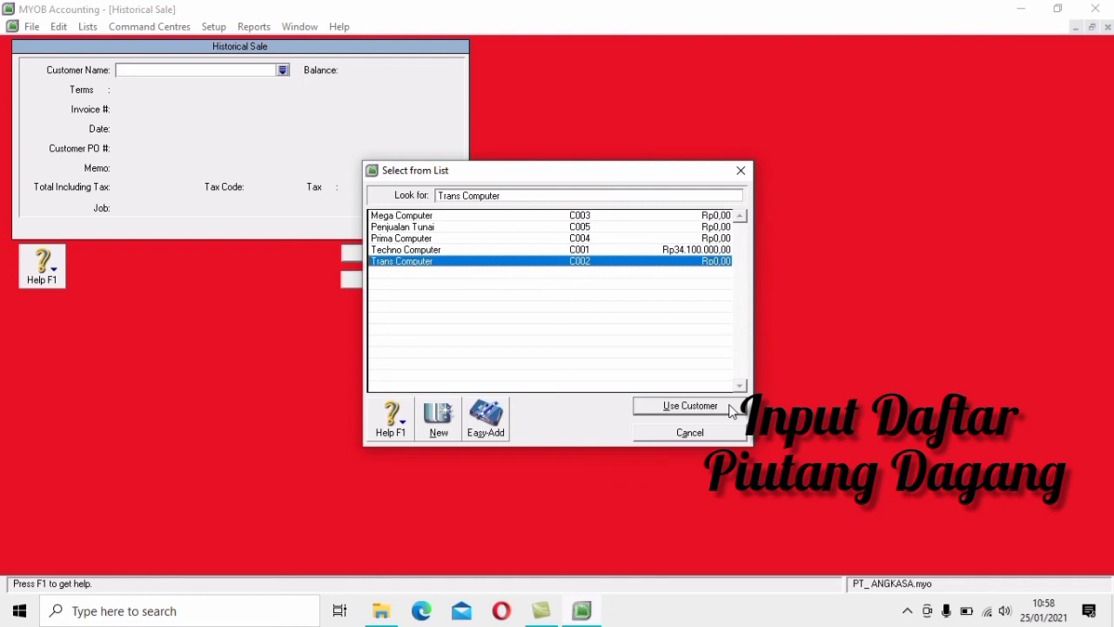
pyautogui.click(689, 406)
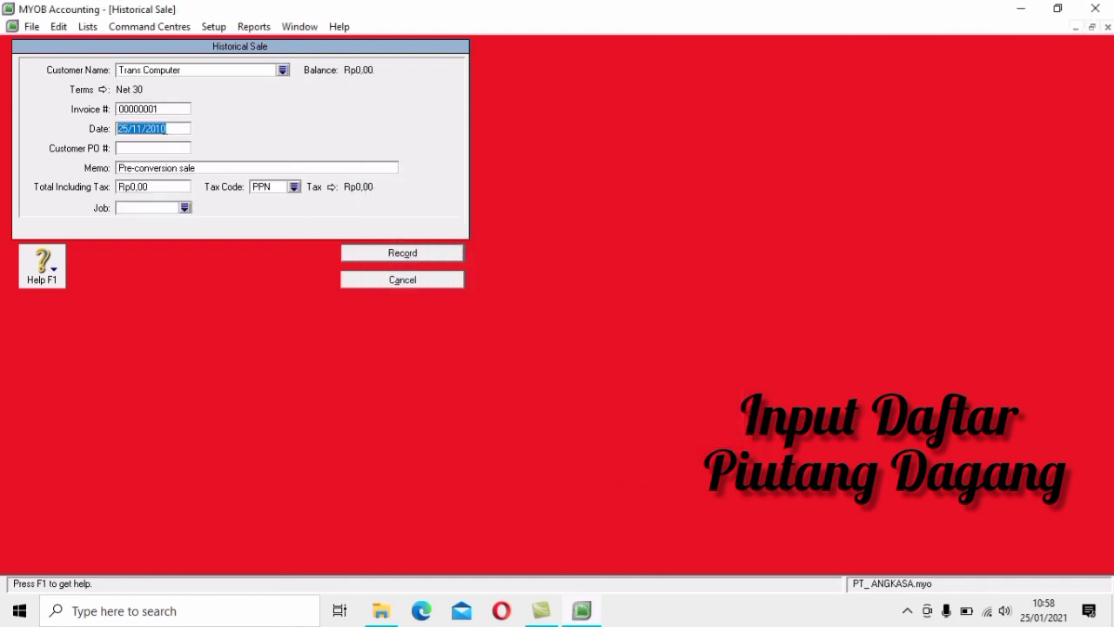
pyautogui.click(164, 107)
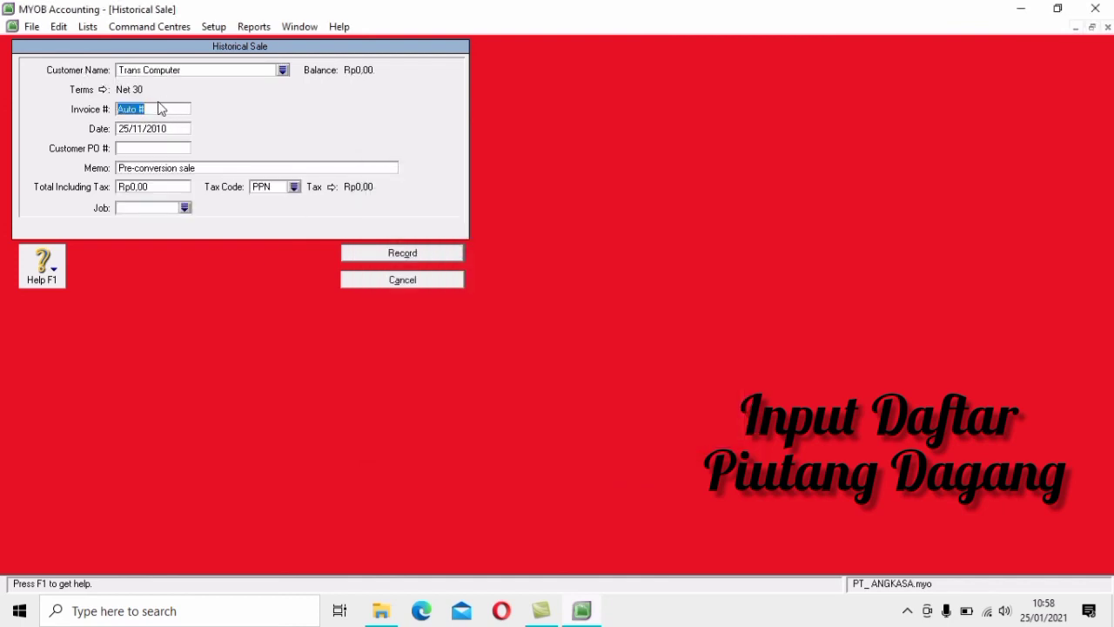
pyautogui.write('F-11/25')
pyautogui.click(171, 128)
pyautogui.write('2')
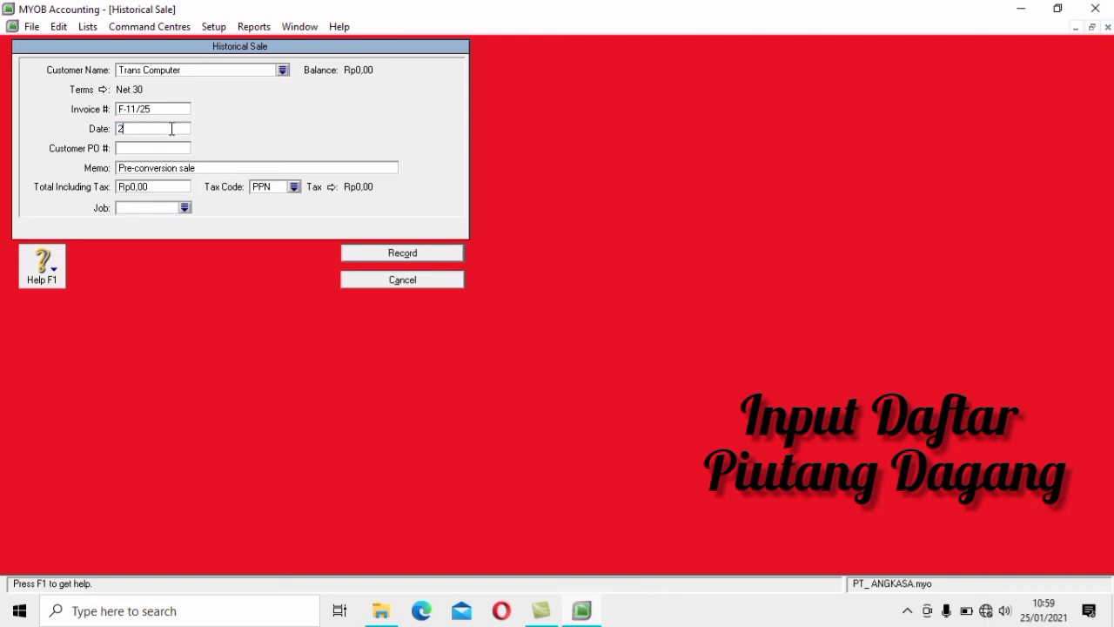
pyautogui.write('9/11/2010')
# Append 'Trans Computer' to the memo, enter total 28600000 including tax, and record it
pyautogui.click(214, 166)
pyautogui.click(214, 166)
pyautogui.write('Tr')
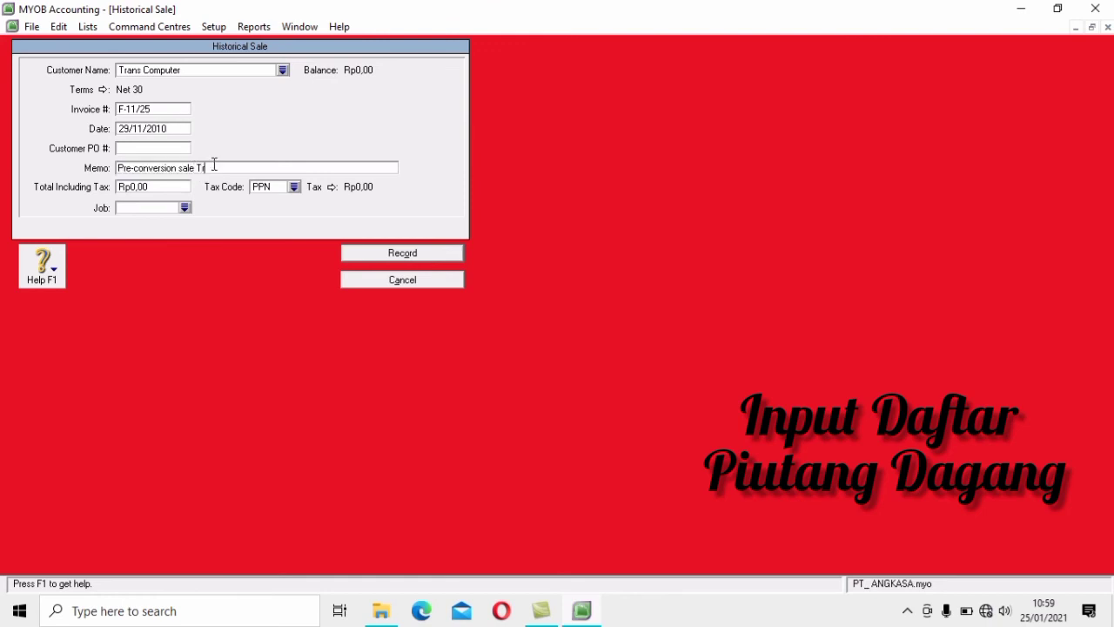
pyautogui.write('ans Computer')
pyautogui.click(164, 188)
pyautogui.write('28600000')
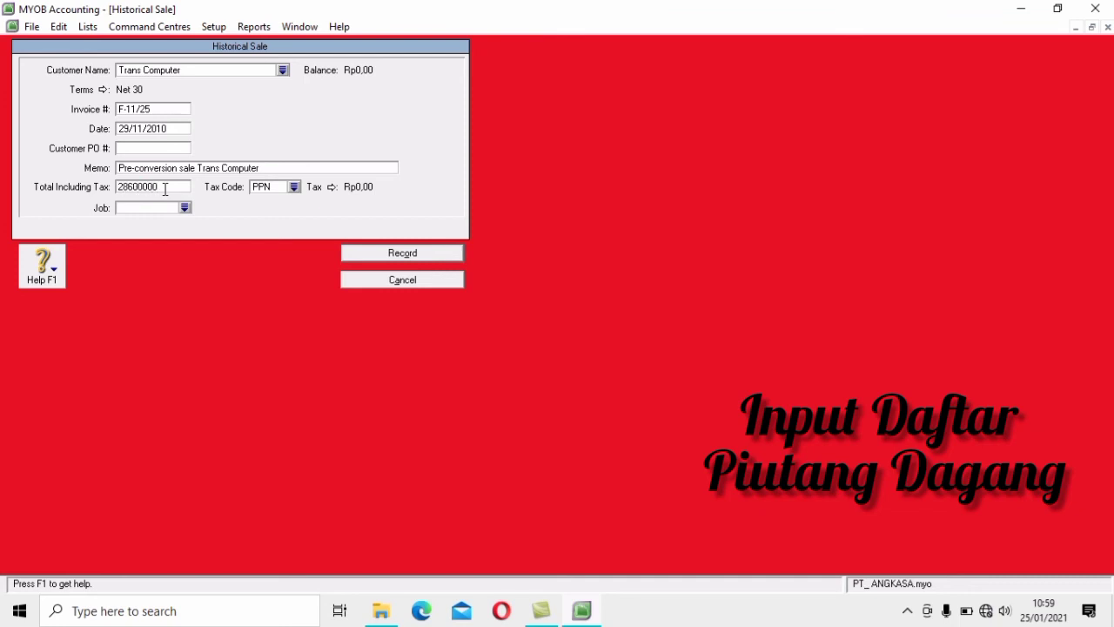
pyautogui.press('Tab')
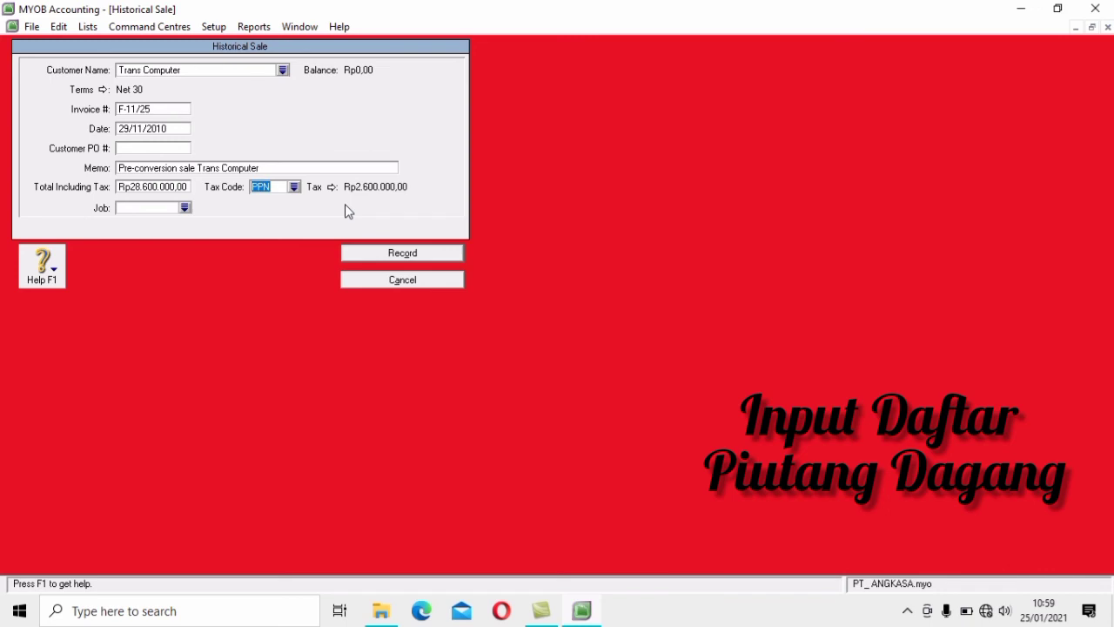
pyautogui.click(426, 252)
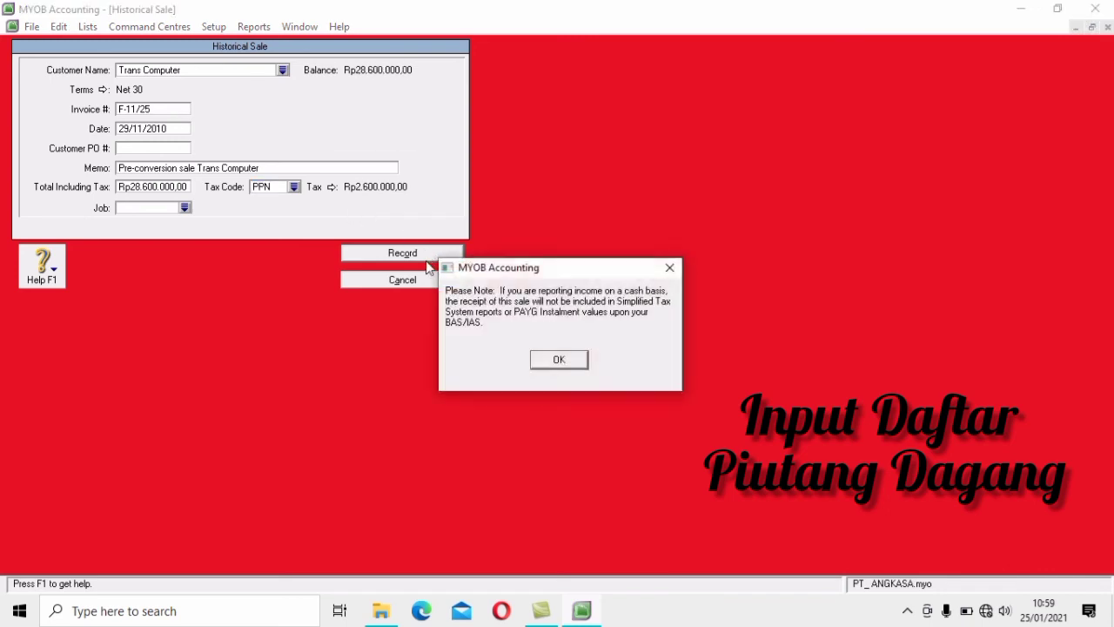
pyautogui.click(559, 361)
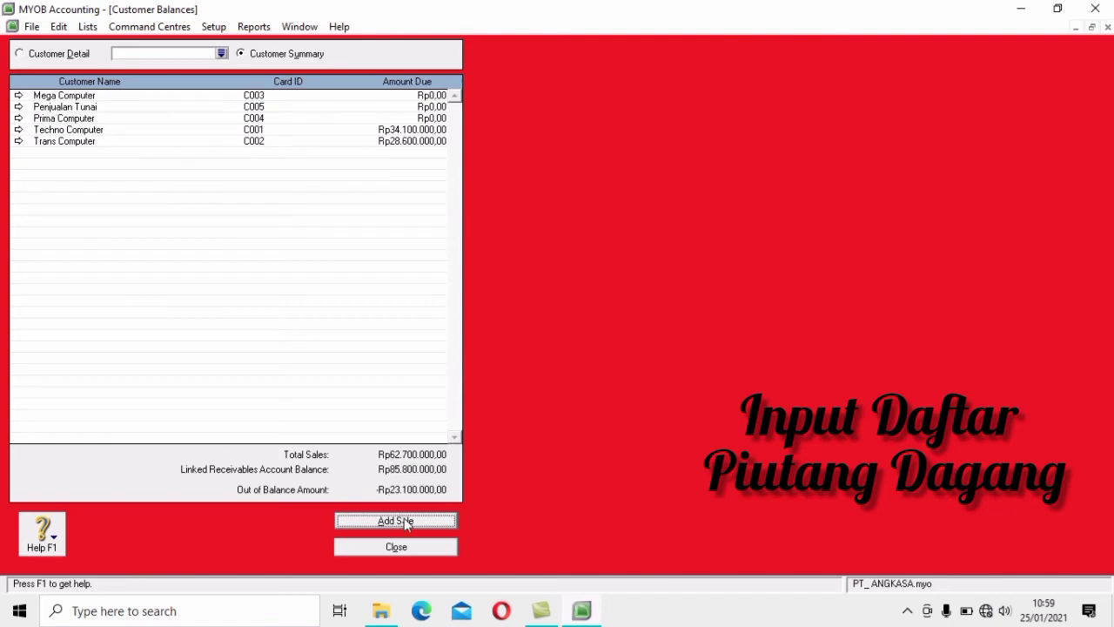
# Start a historical sale for Mega Computer with invoice F-11/10 dated 23/11/2010
pyautogui.click(407, 522)
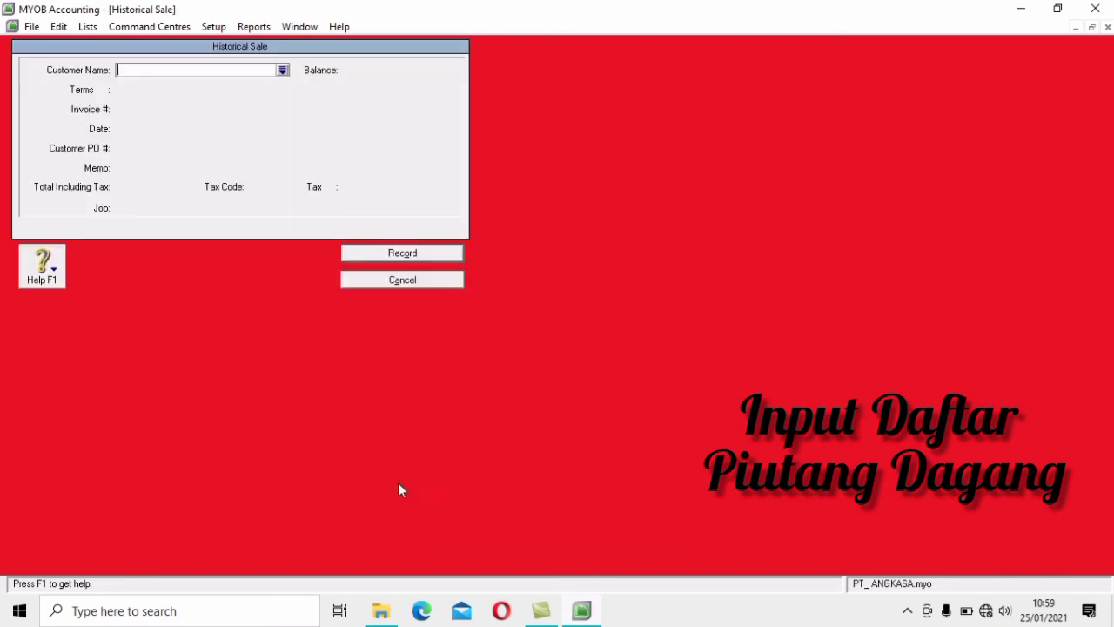
pyautogui.click(282, 70)
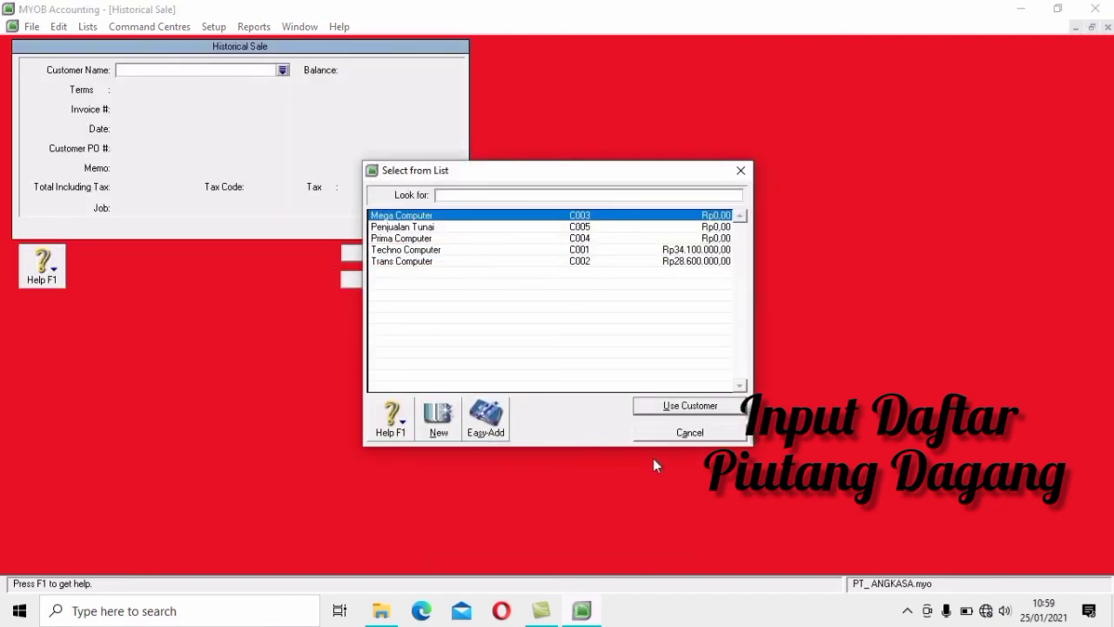
pyautogui.click(688, 407)
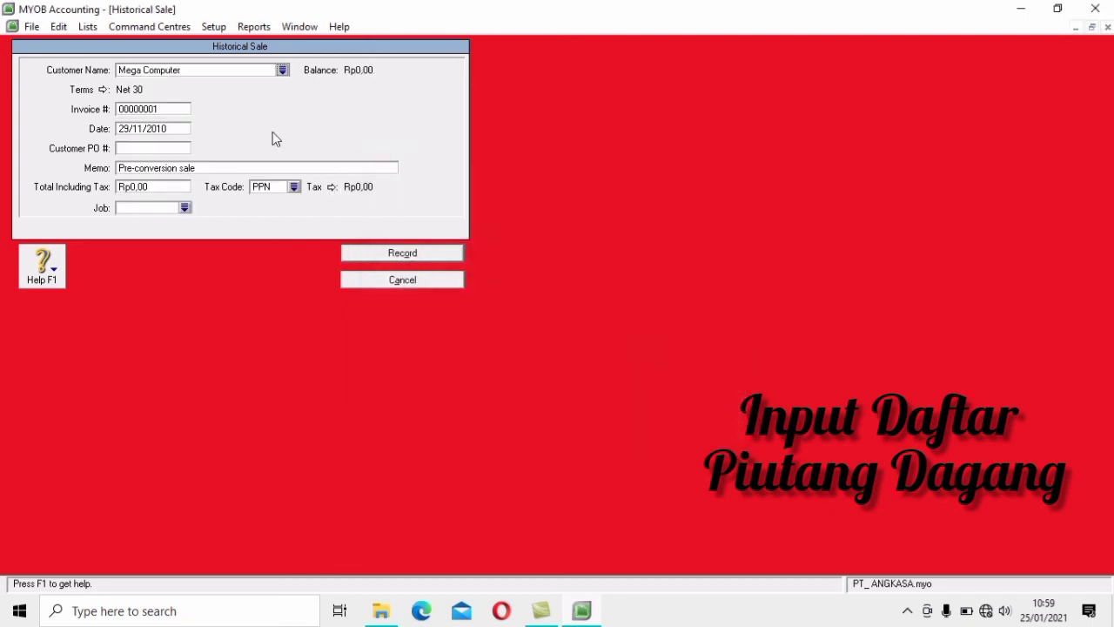
pyautogui.click(177, 106)
pyautogui.write('F-11/10')
pyautogui.press('Tab')
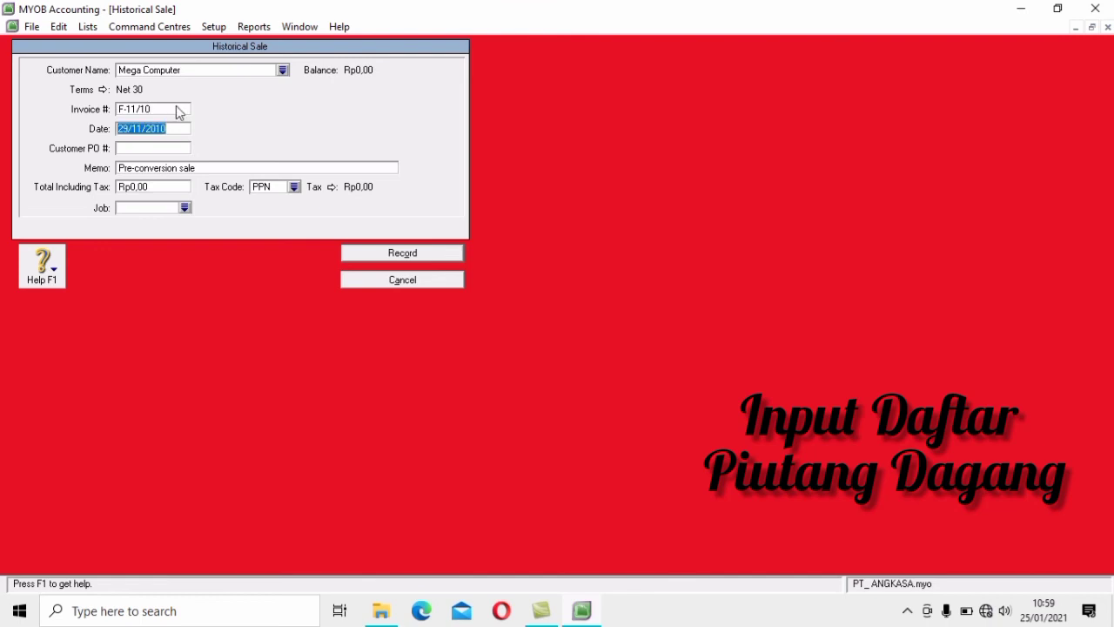
pyautogui.write('23')
# Append 'Mega Computer' to the memo, enter total 19800000 including tax, and record it
pyautogui.press('Tab')
pyautogui.press('Tab')
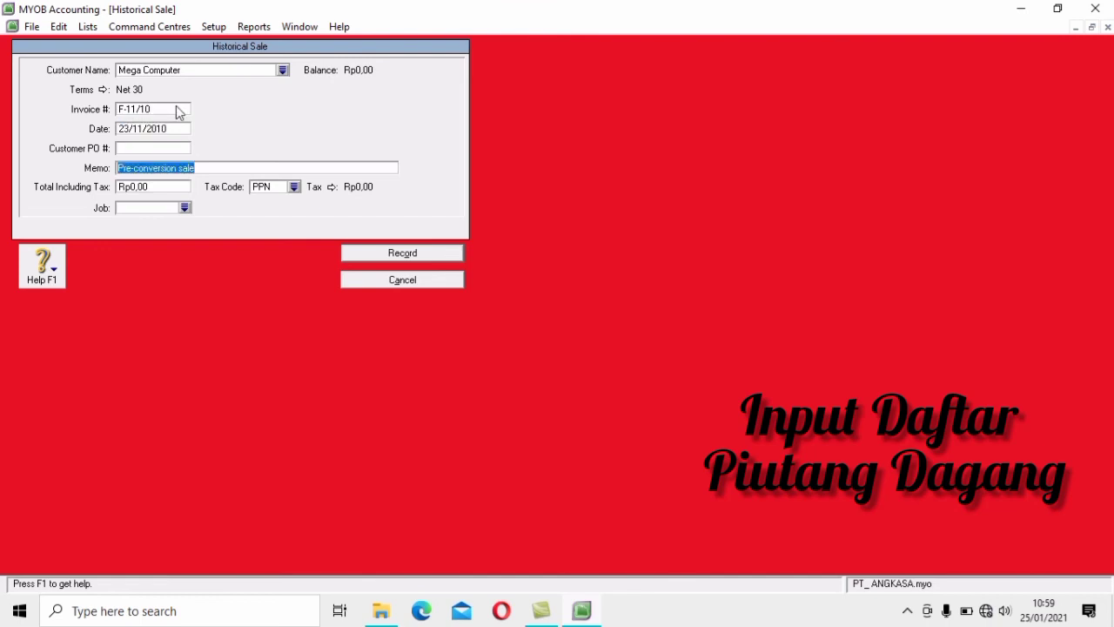
pyautogui.press('End')
pyautogui.write('Mega')
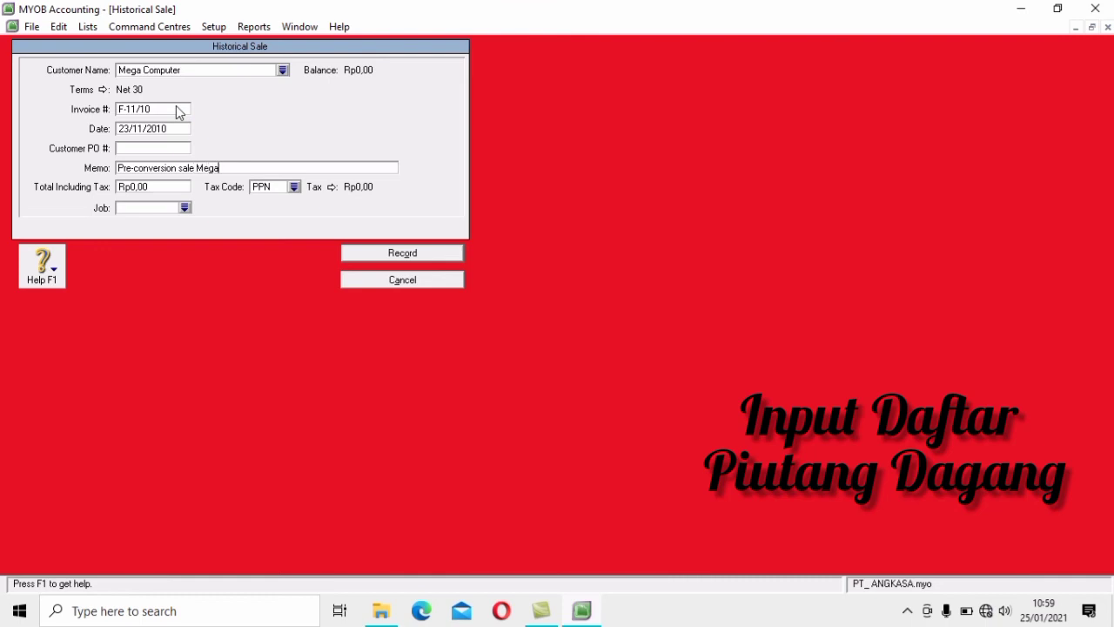
pyautogui.write(' Computer')
pyautogui.click(177, 187)
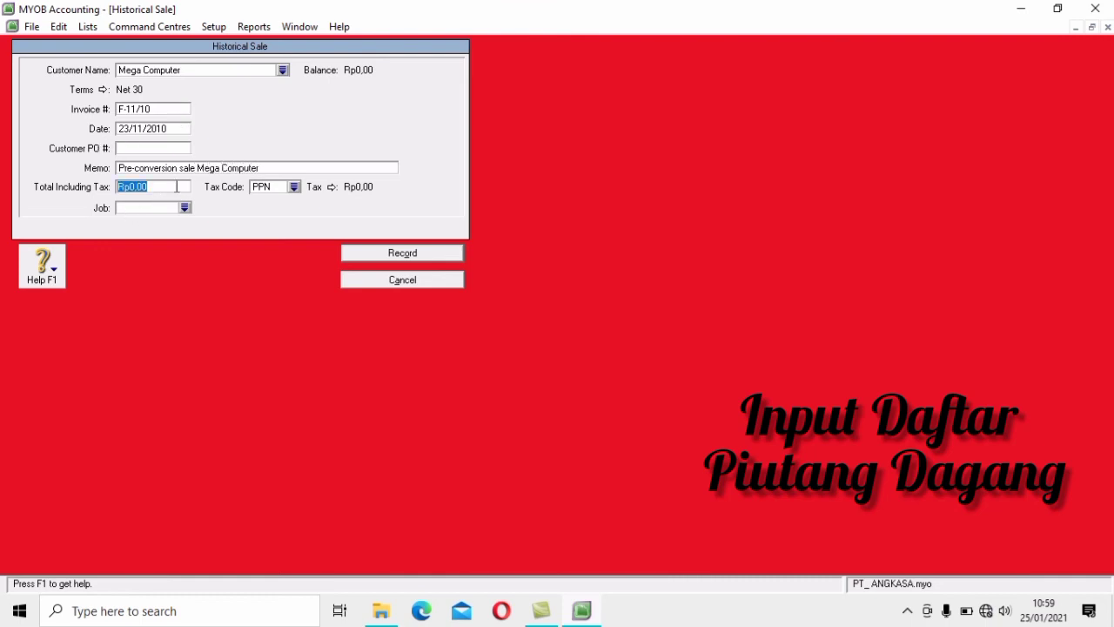
pyautogui.write('19800000')
pyautogui.press('Tab')
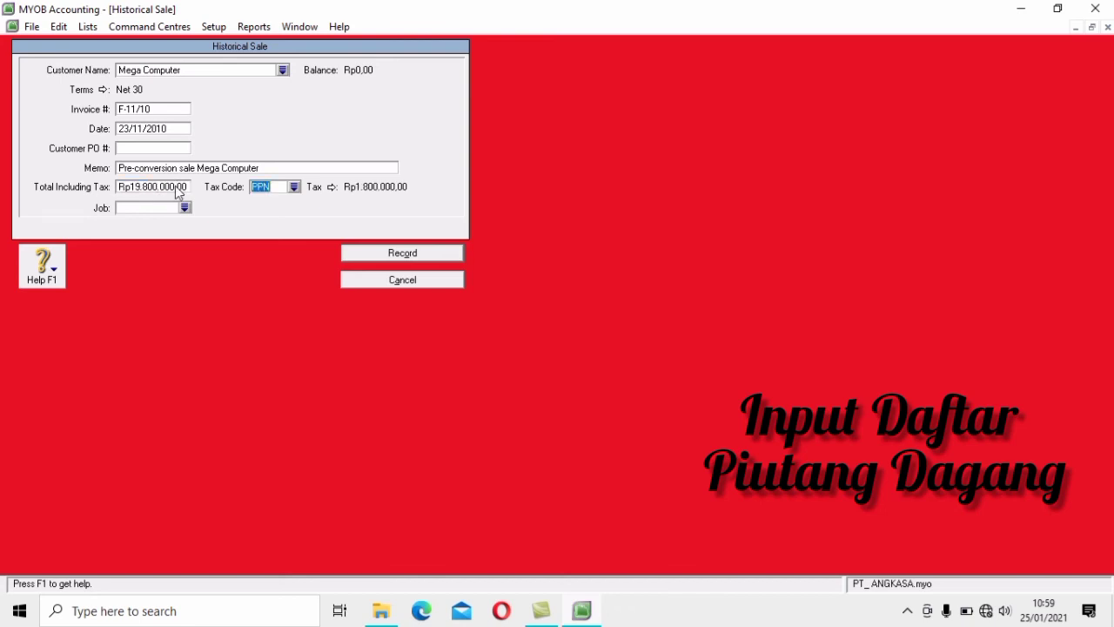
pyautogui.click(425, 255)
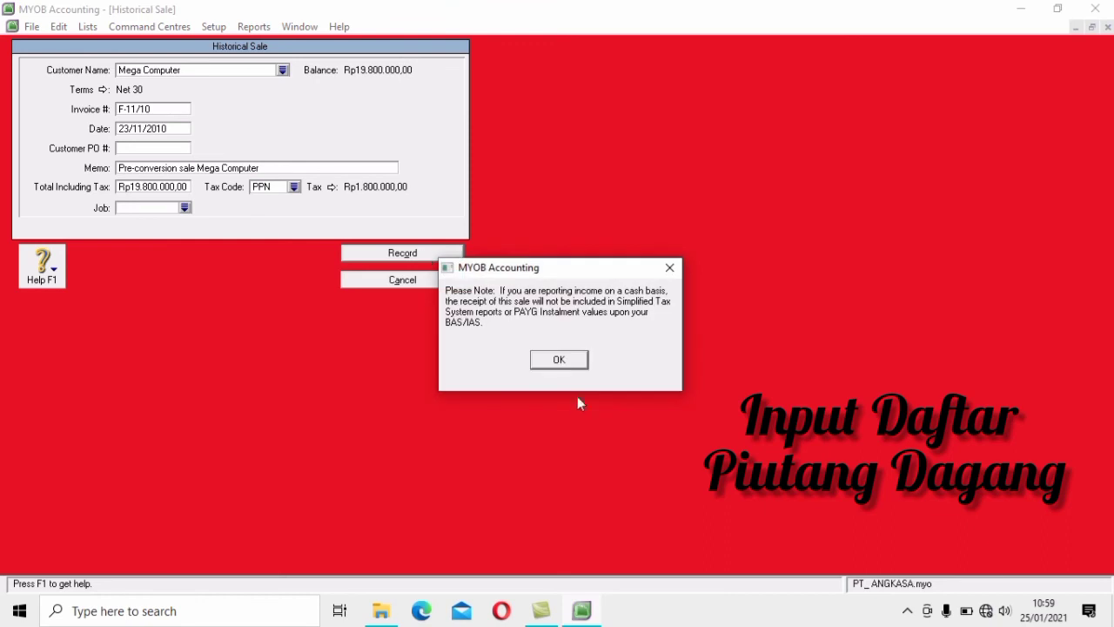
pyautogui.click(566, 368)
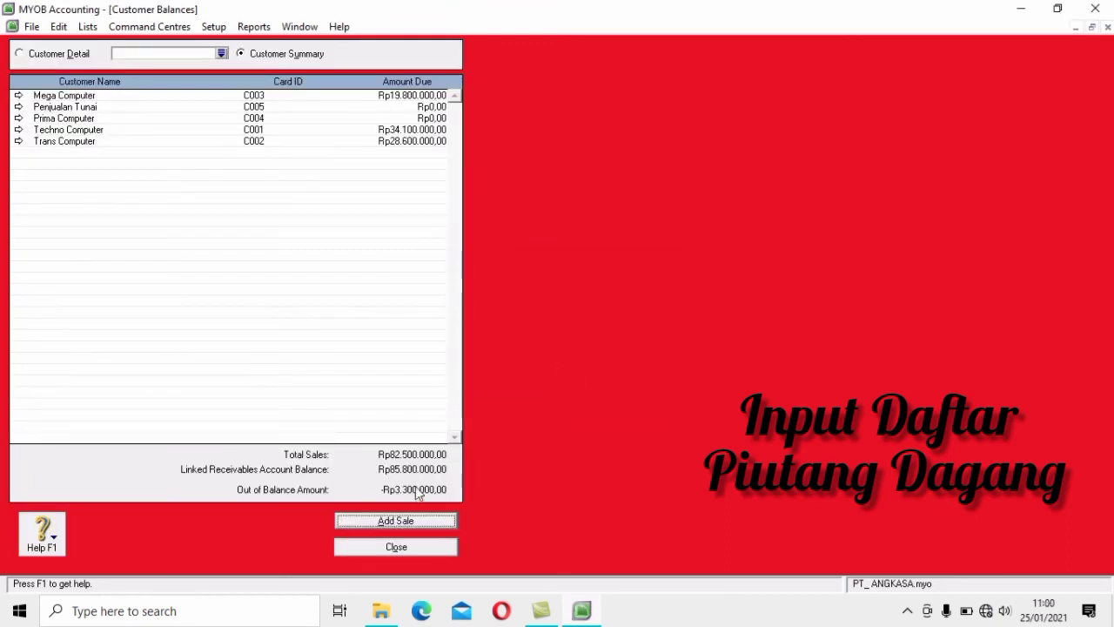
# Start a historical sale for Prima Computer with invoice F-11/14 dated 24/11/2010
pyautogui.click(395, 520)
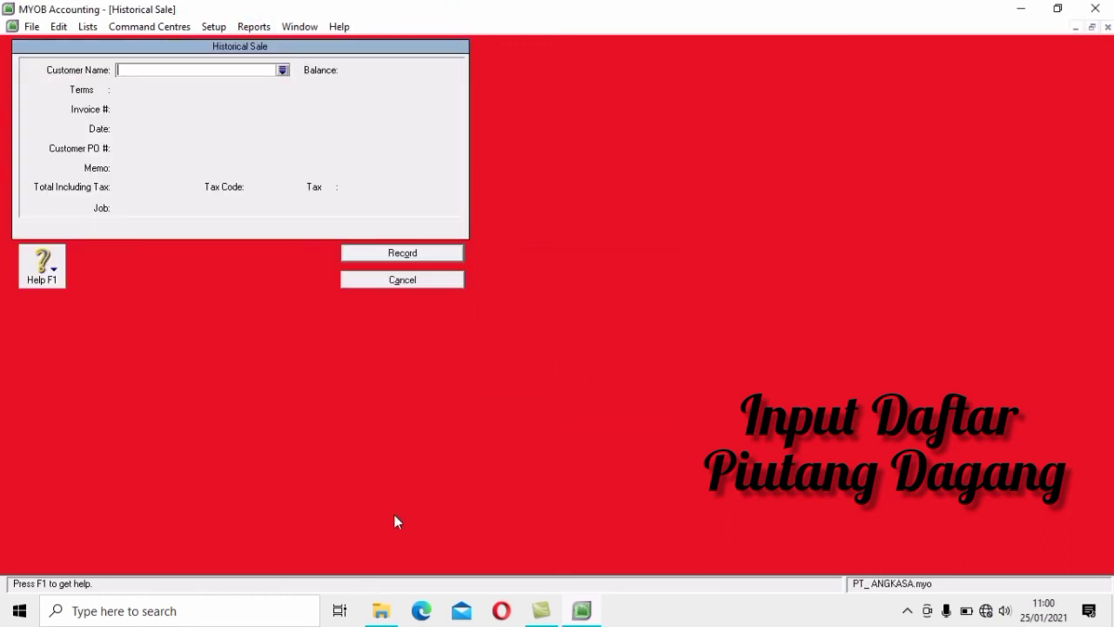
pyautogui.click(282, 70)
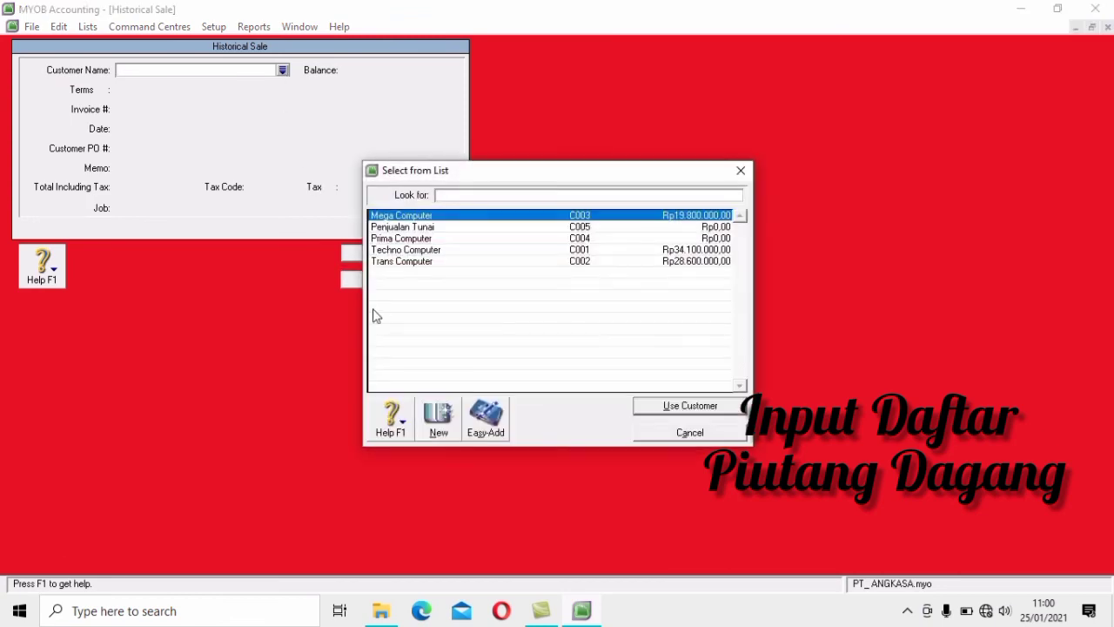
pyautogui.click(451, 239)
pyautogui.click(666, 407)
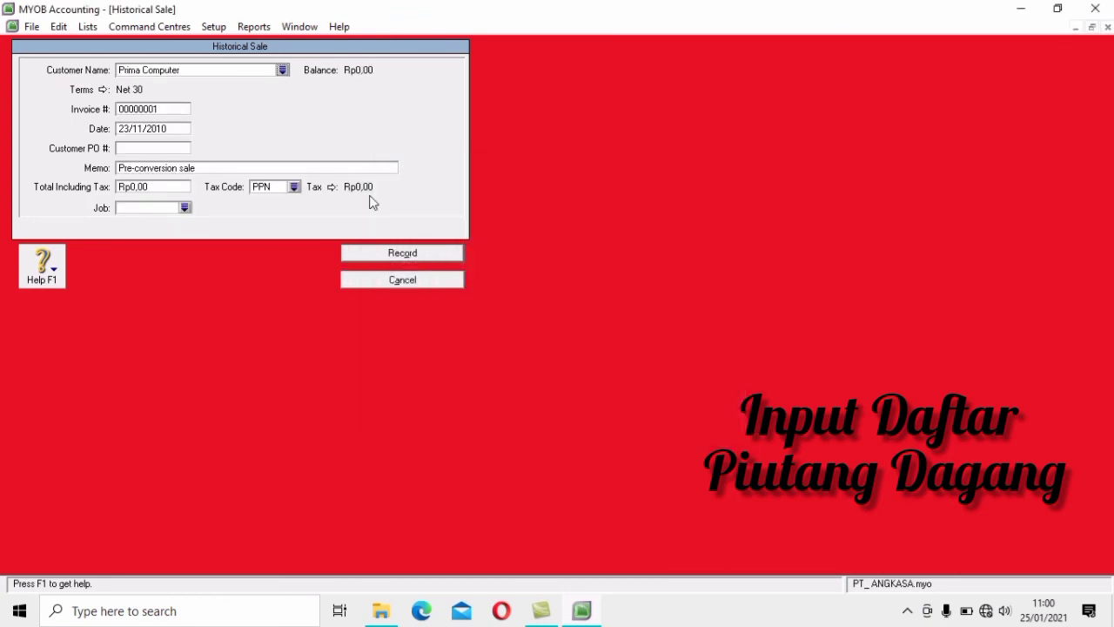
pyautogui.click(168, 109)
pyautogui.write('F-11/14')
pyautogui.press('Tab')
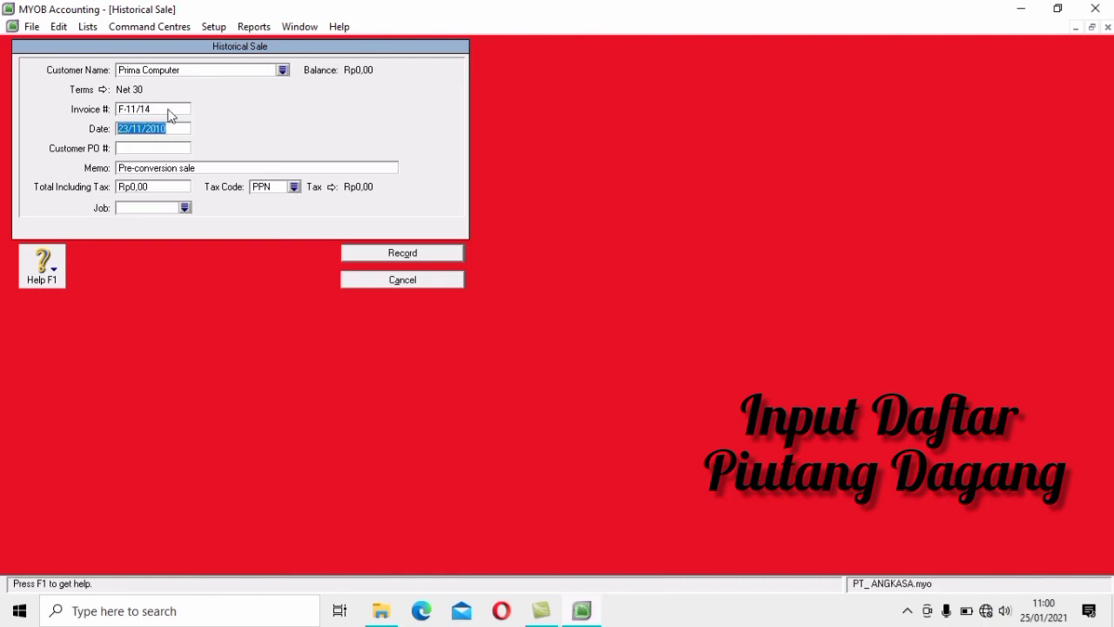
pyautogui.write('24/11/2010')
# Add memo 'Prima Computer', total 3300000, record the sale, and dismiss both messages
pyautogui.press('Tab')
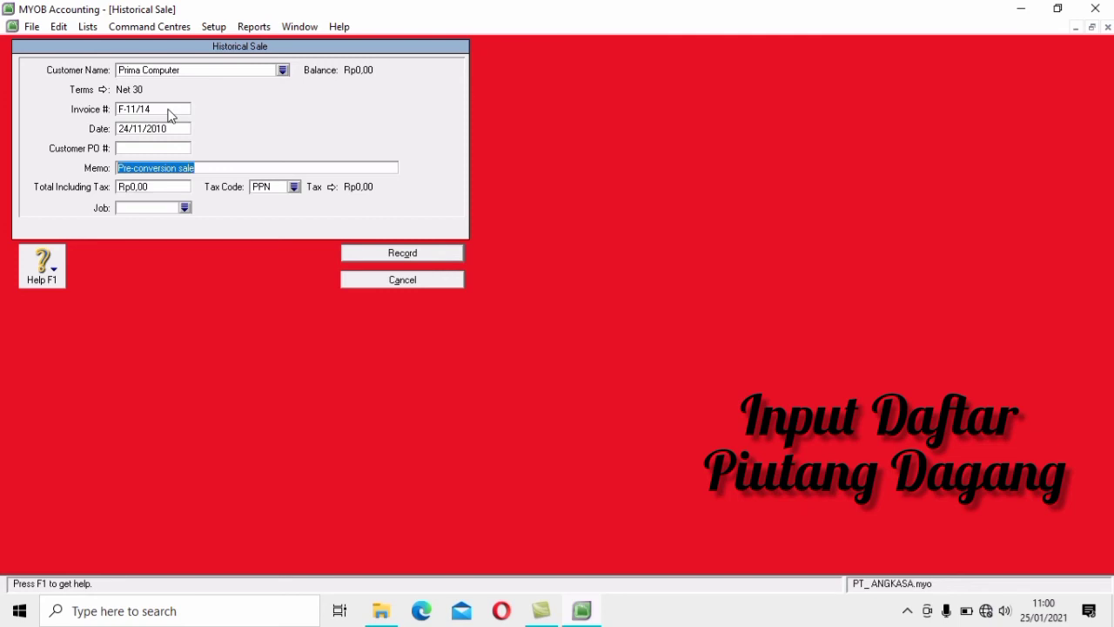
pyautogui.press('Tab')
pyautogui.write('Pr')
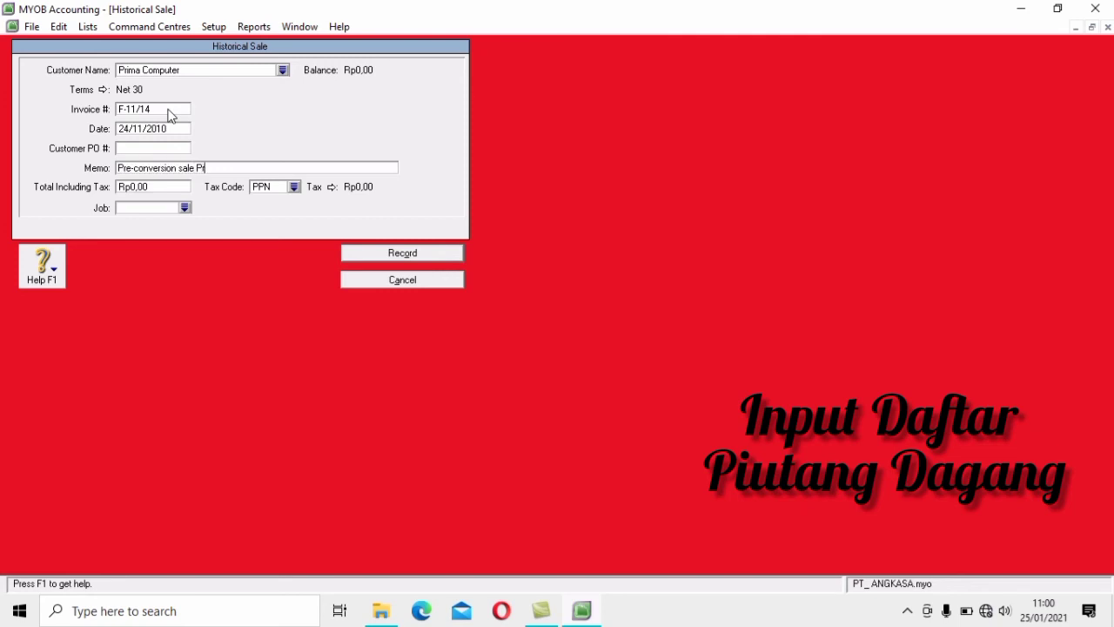
pyautogui.write('ima Computer')
pyautogui.click(154, 188)
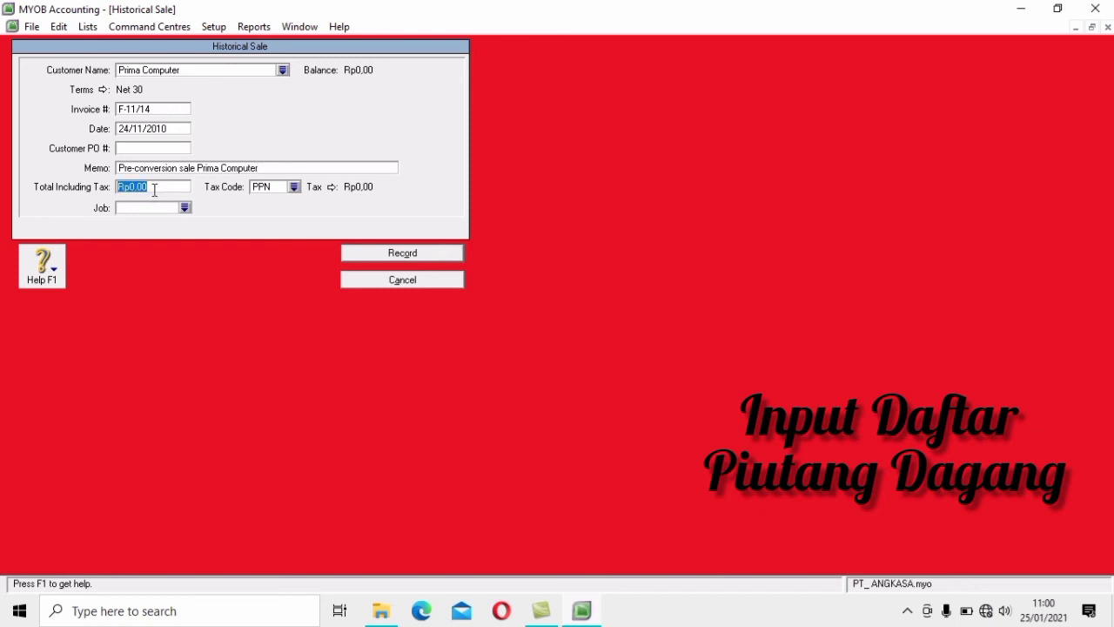
pyautogui.write('3300000')
pyautogui.press('Tab')
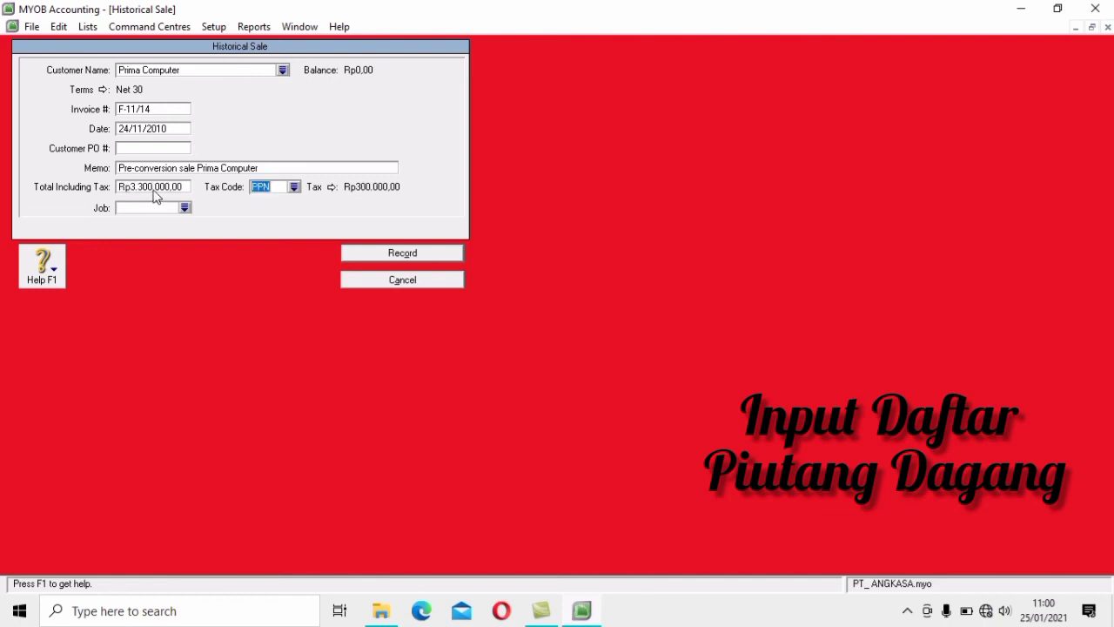
pyautogui.click(459, 253)
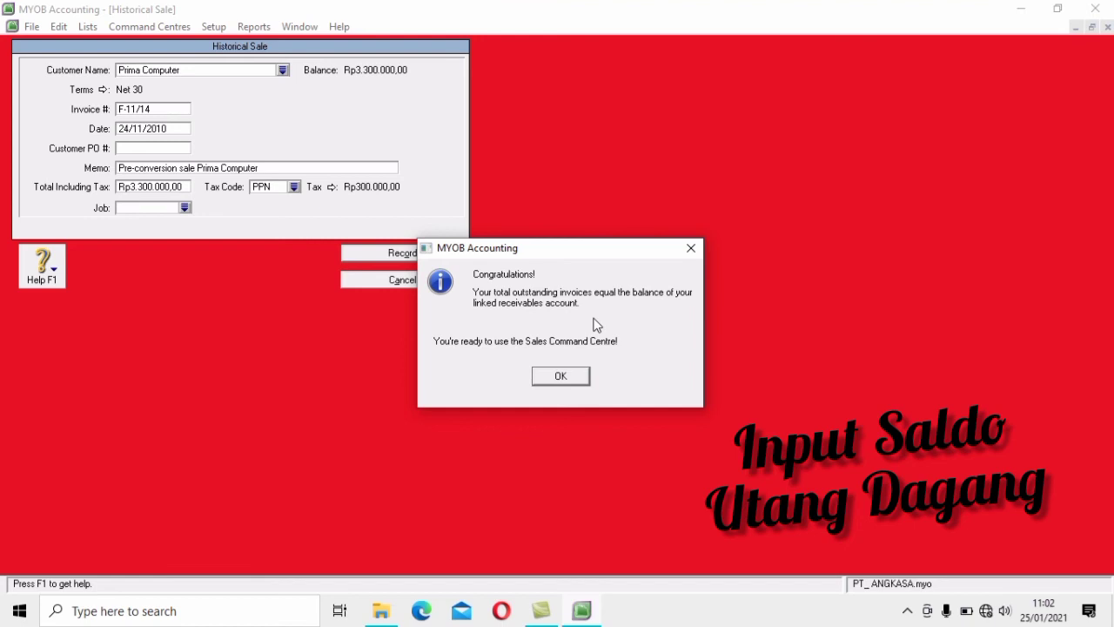
pyautogui.click(581, 373)
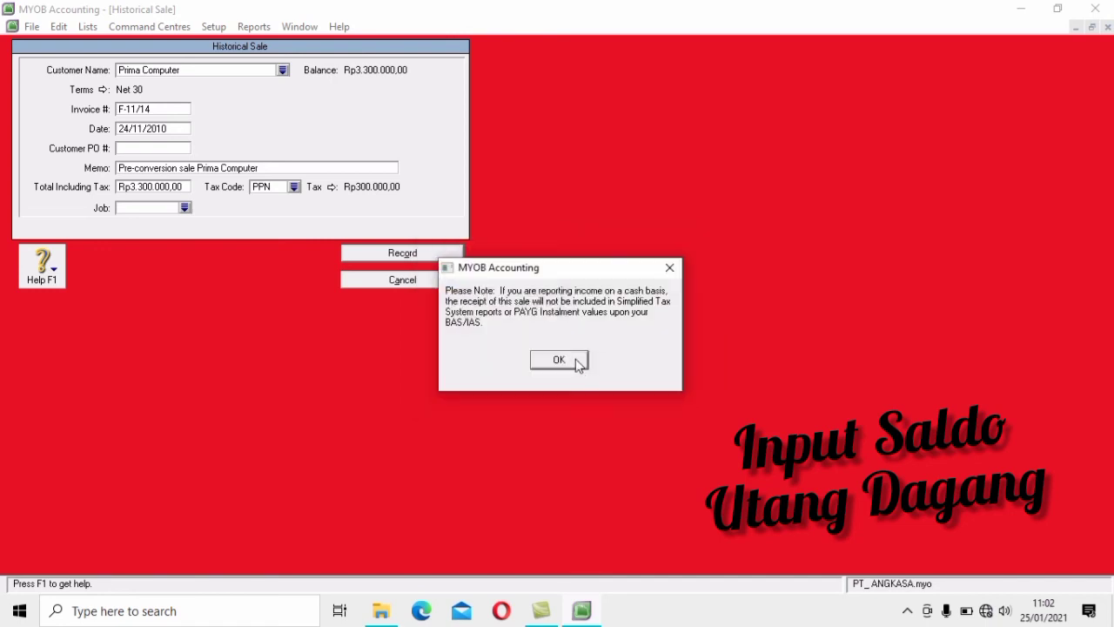
pyautogui.click(574, 356)
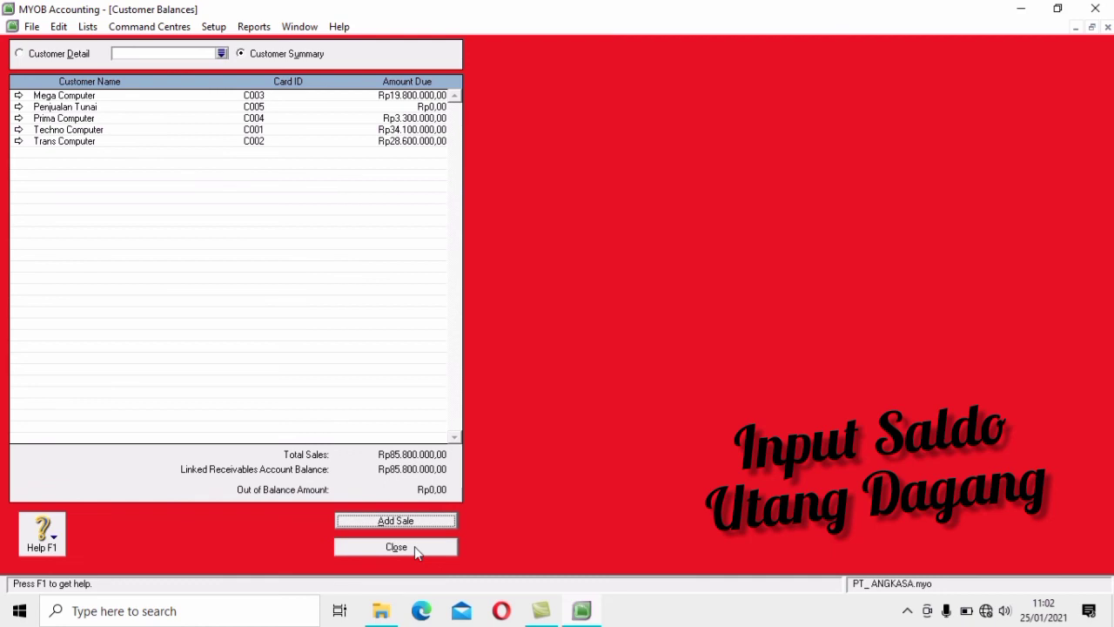
# Close Customer Balances and open Supplier Balances from Setup > Balances
pyautogui.click(396, 547)
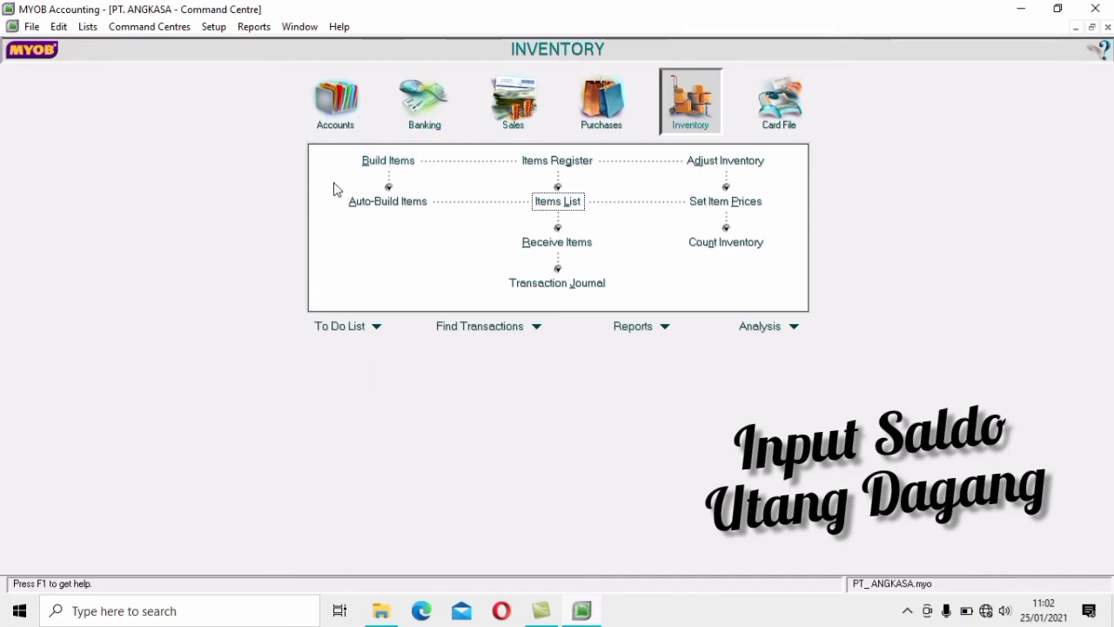
pyautogui.click(225, 29)
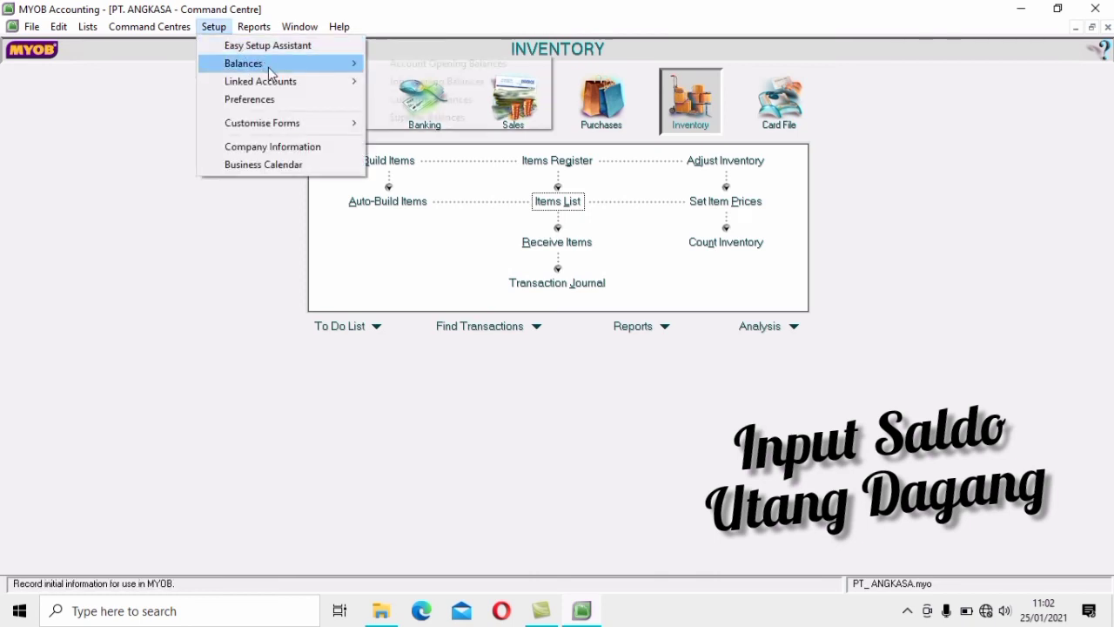
pyautogui.moveTo(281, 64)
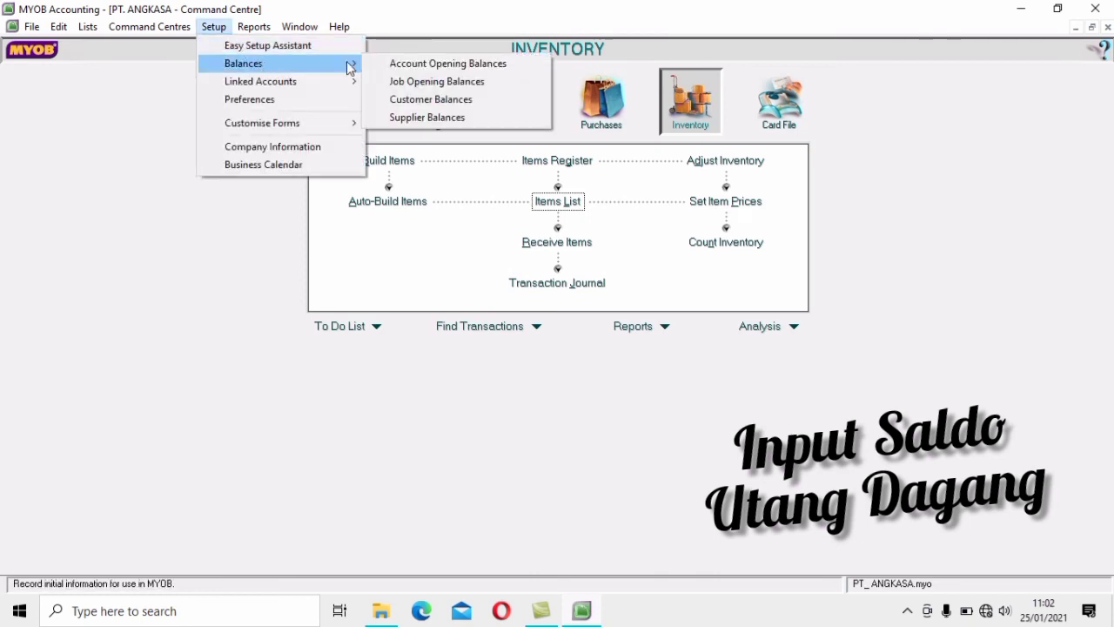
pyautogui.click(472, 119)
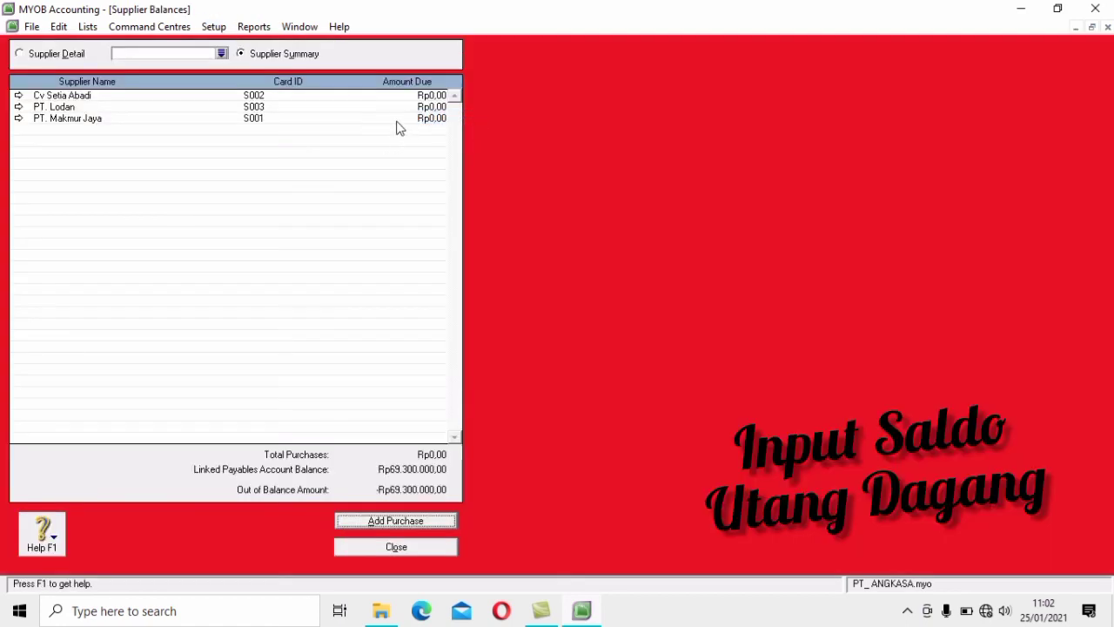
# Start a historical purchase from PT. Makmur Jaya with PO C.15234 dated 23/11/2010
pyautogui.click(445, 520)
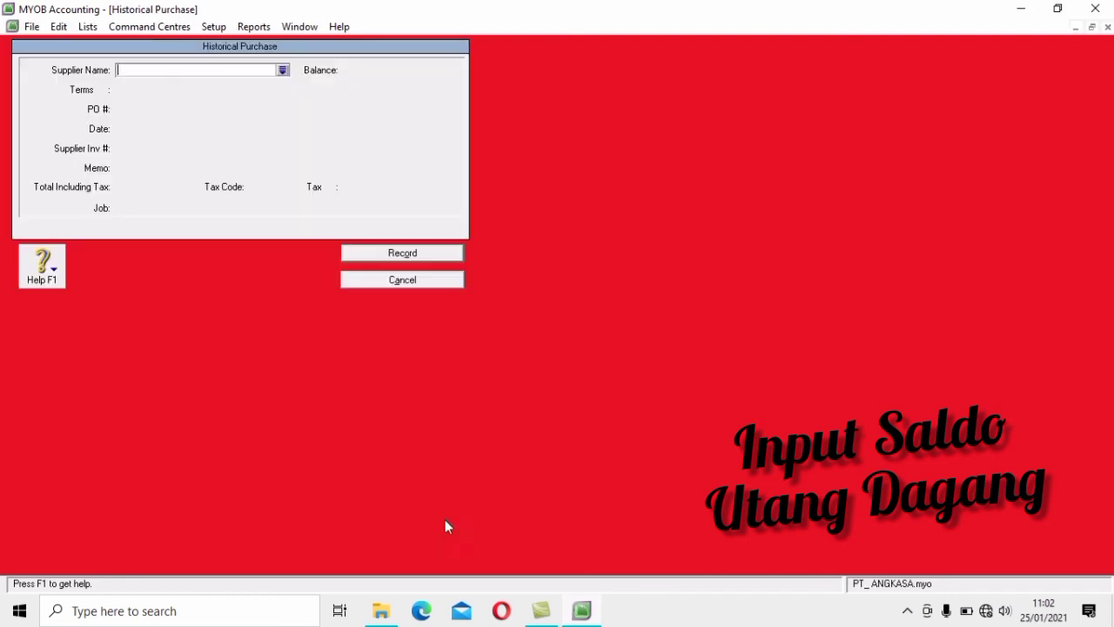
pyautogui.click(283, 71)
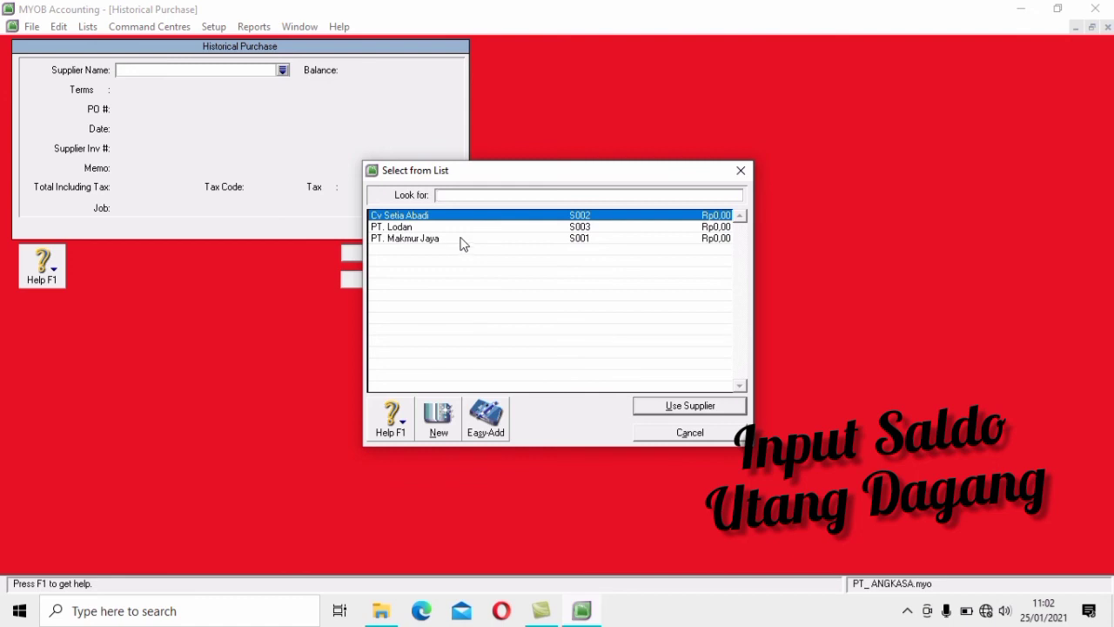
pyautogui.click(461, 239)
pyautogui.click(731, 404)
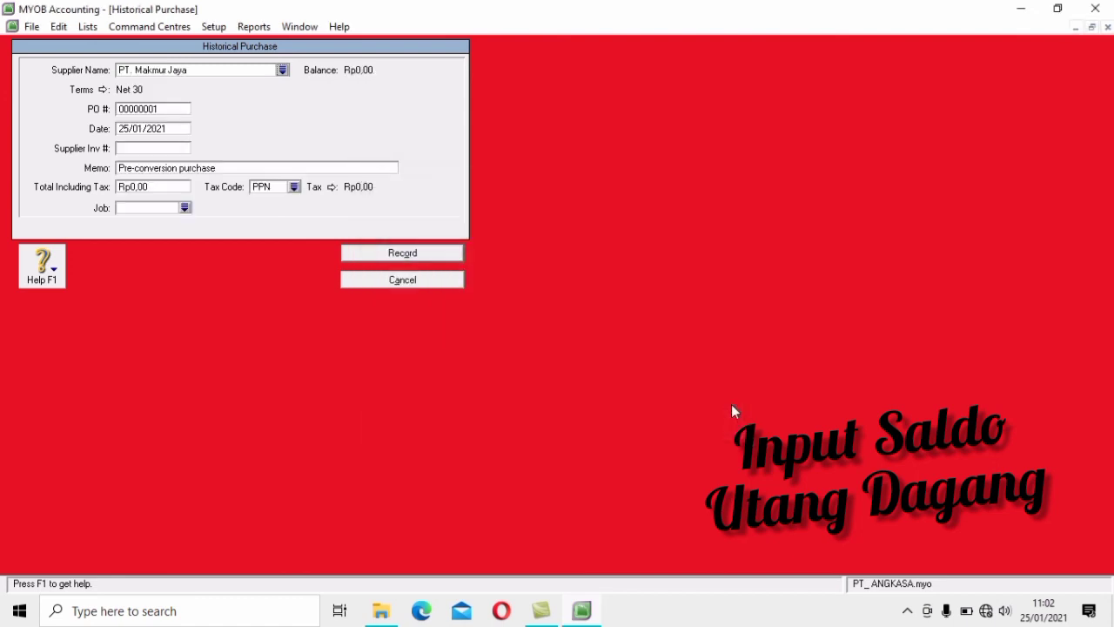
pyautogui.click(174, 111)
pyautogui.write('C.15234')
pyautogui.click(172, 128)
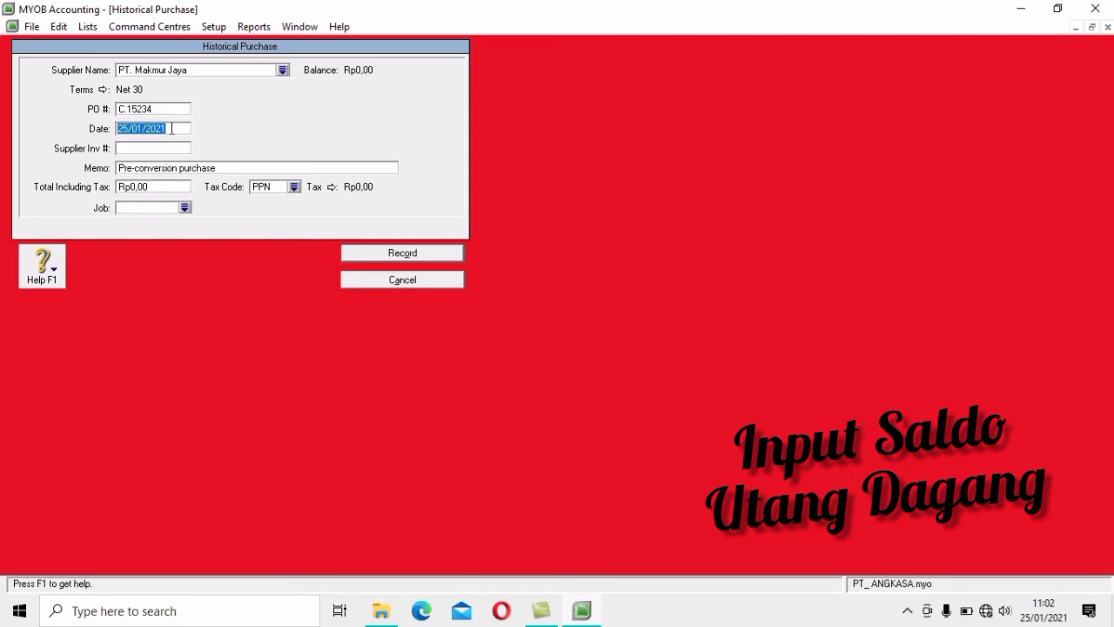
pyautogui.write('23/11/2010')
# Append 'PT. Makmur Jaya' to the memo, enter total 23100000, and record the purchase
pyautogui.press('Tab')
pyautogui.press('Tab')
pyautogui.press('Tab')
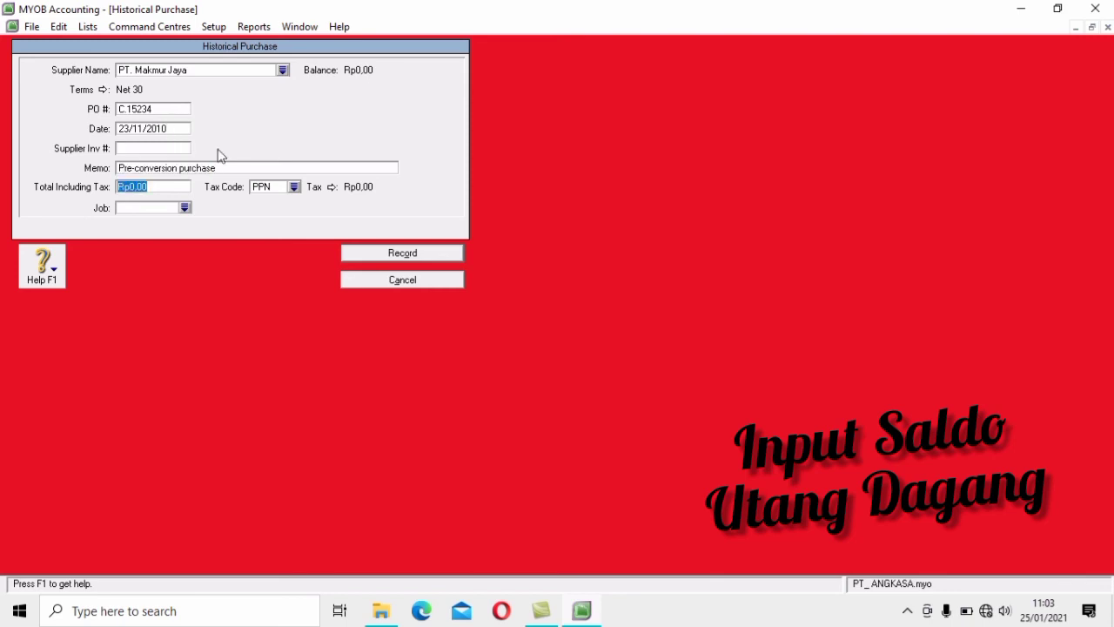
pyautogui.click(254, 167)
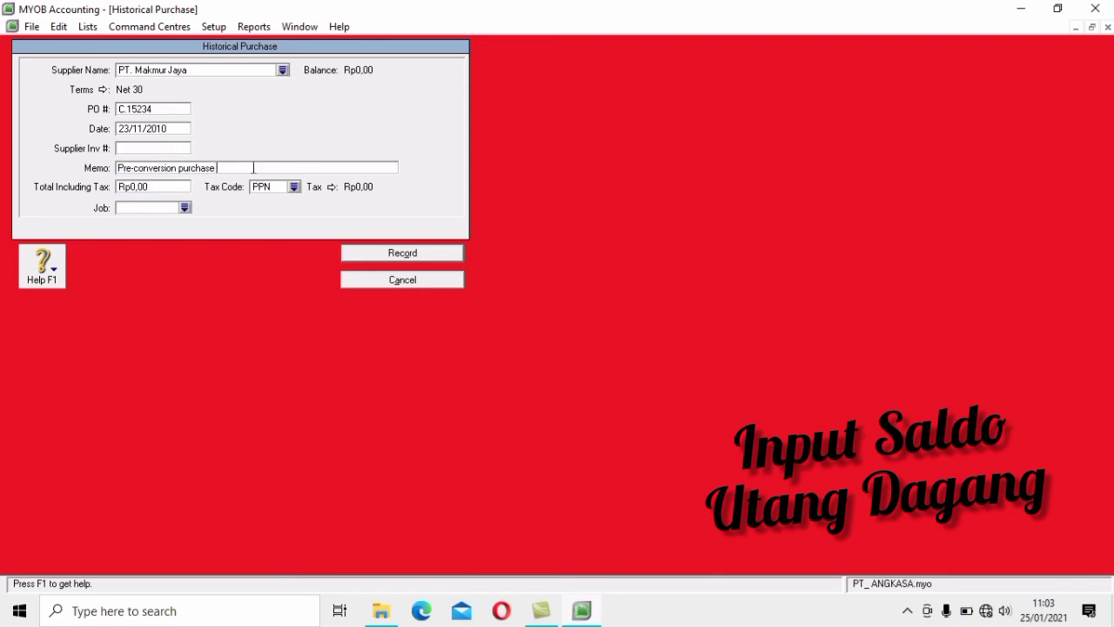
pyautogui.write('PT. Makmur Jaya')
pyautogui.click(177, 186)
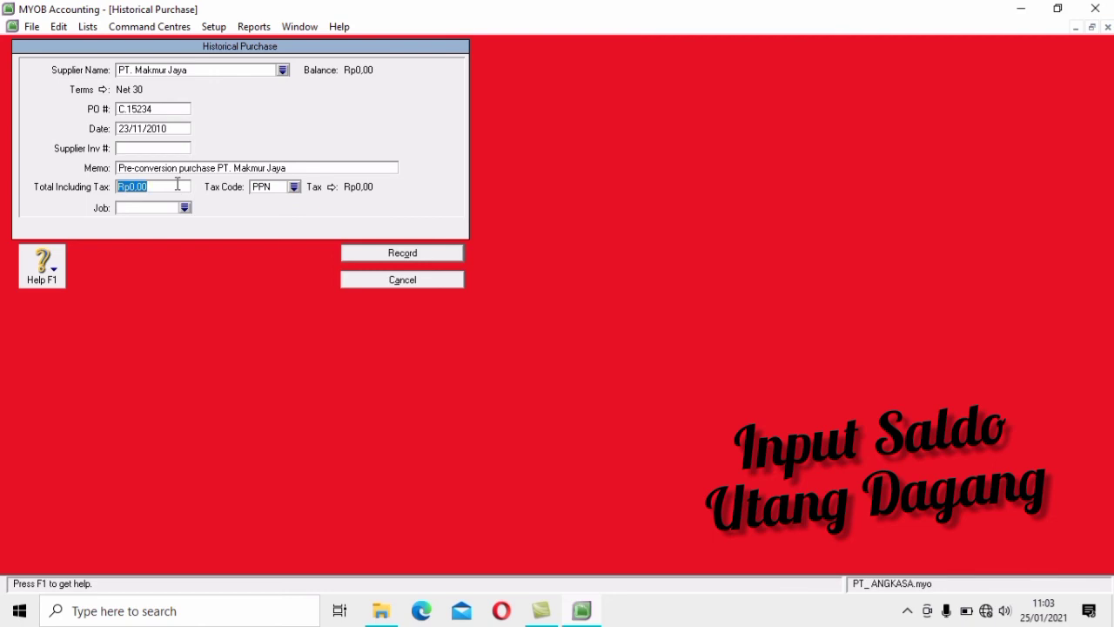
pyautogui.write('23100000')
pyautogui.press('Tab')
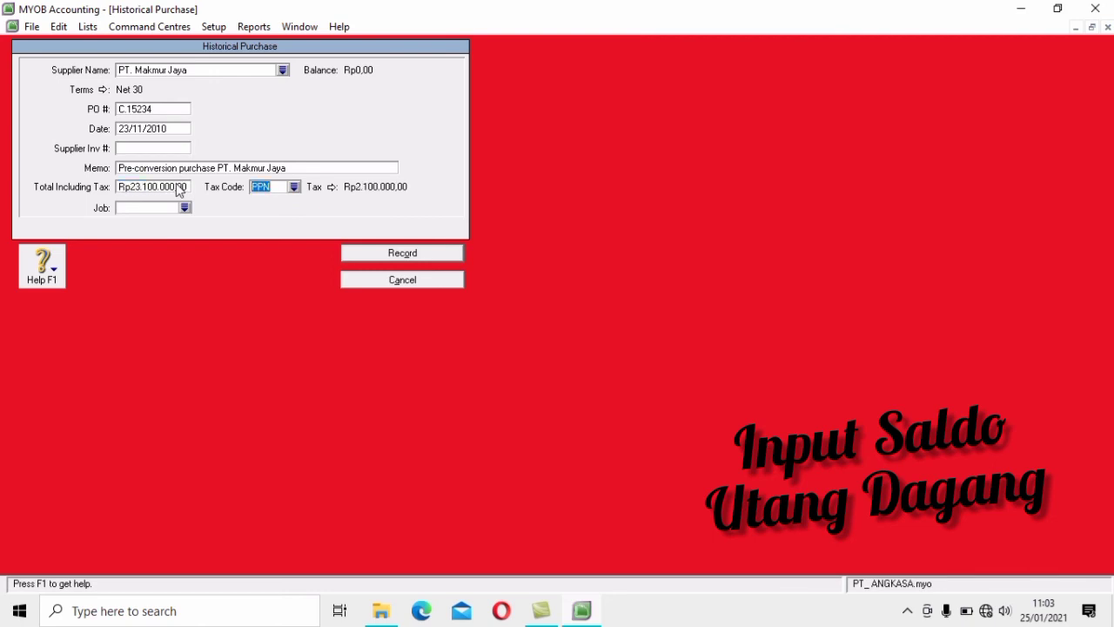
pyautogui.click(425, 254)
pyautogui.click(561, 359)
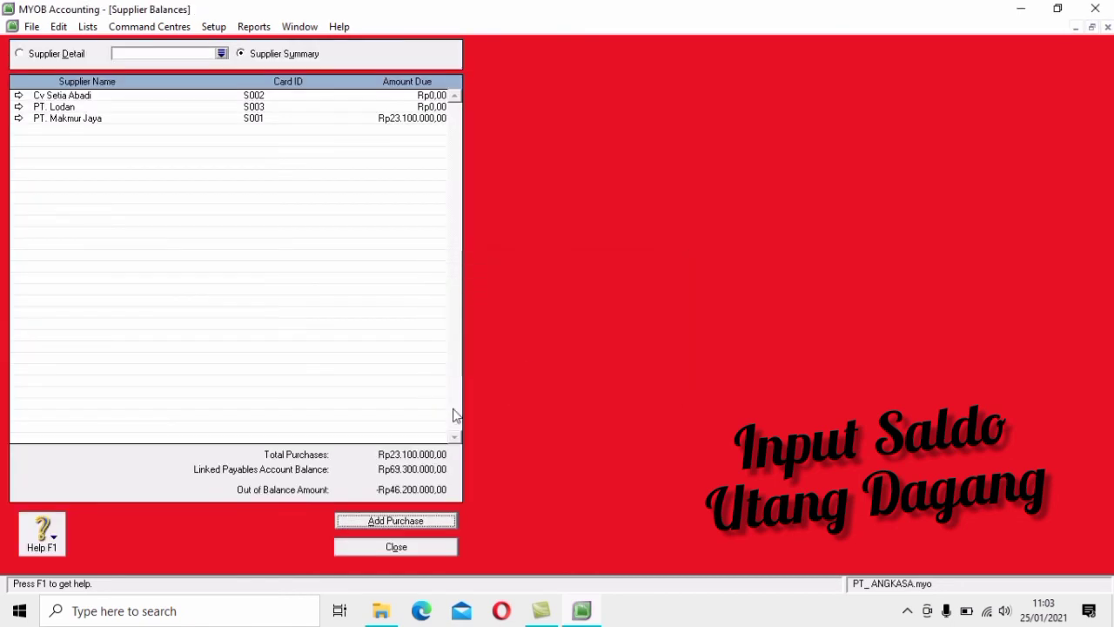
# Start a historical purchase from Cv Setia Abadi with PO F.1289 dated 20/11/2010
pyautogui.click(418, 521)
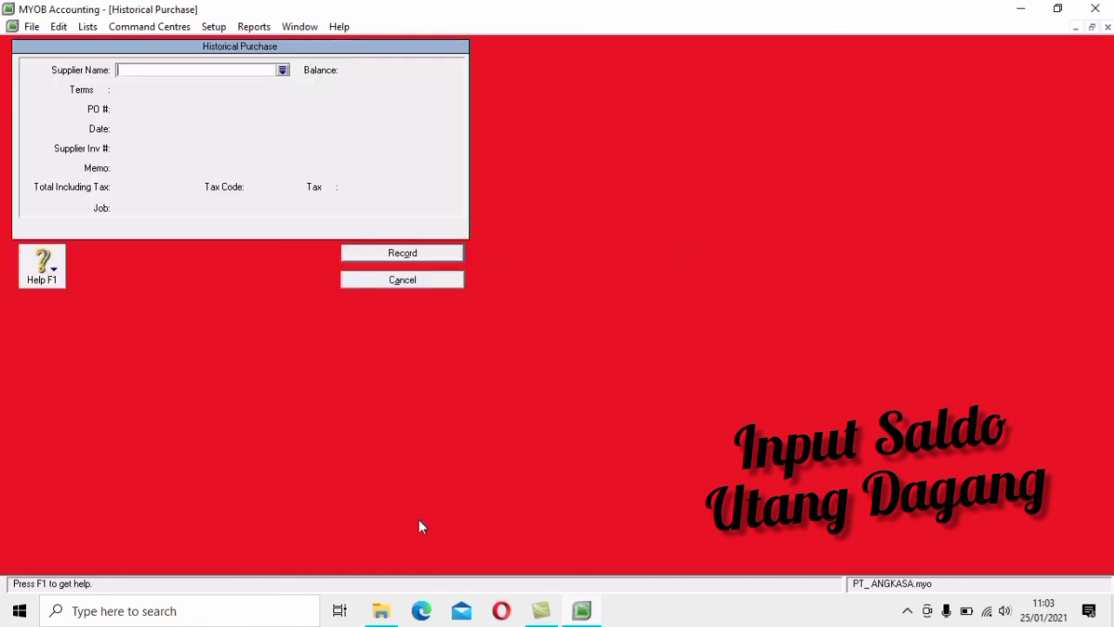
pyautogui.click(282, 70)
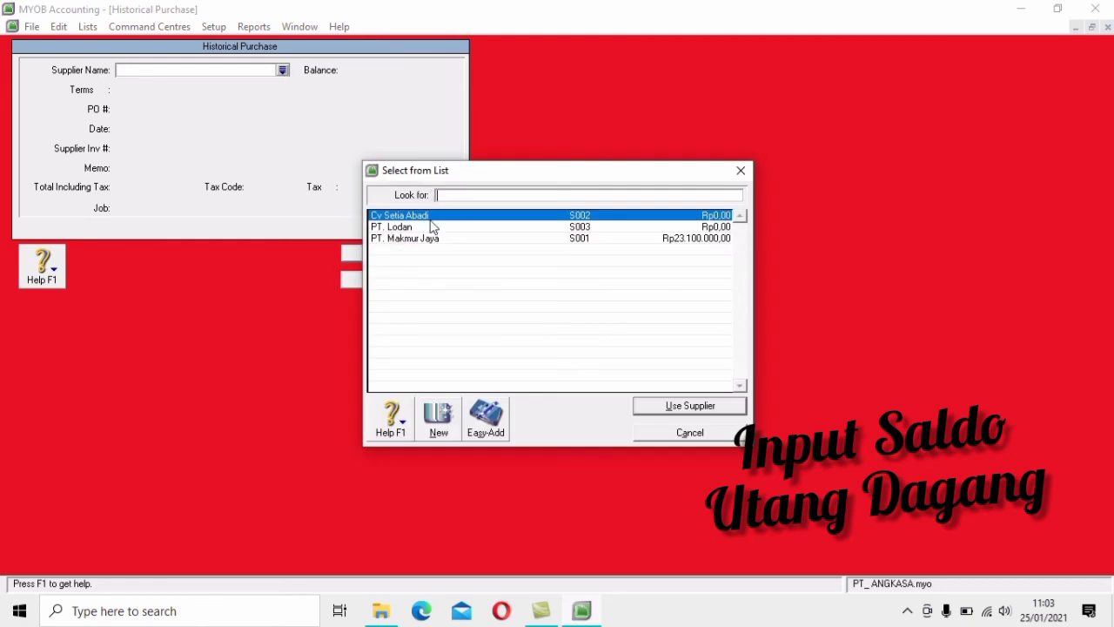
pyautogui.click(701, 406)
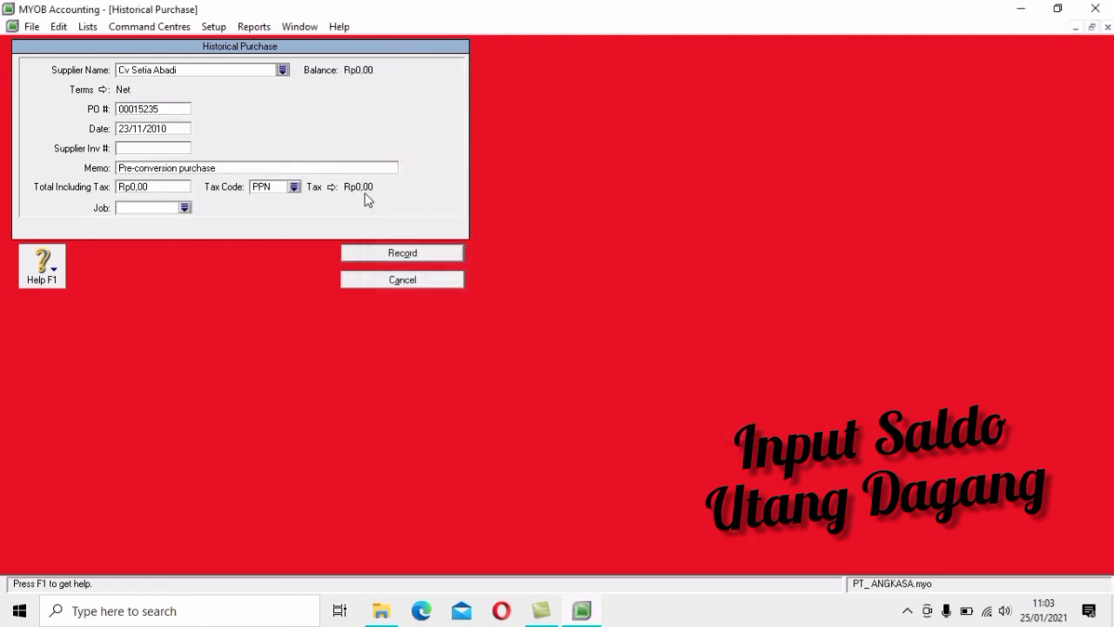
pyautogui.click(176, 108)
pyautogui.write('F.1289')
pyautogui.press('Tab')
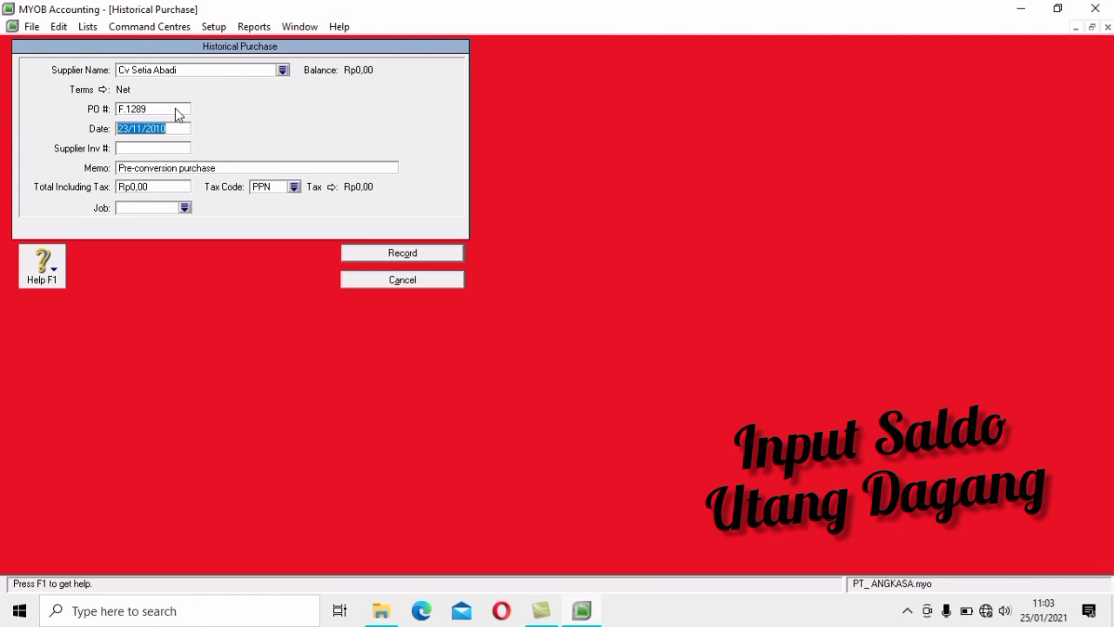
pyautogui.write('20/11/2010')
# Add memo 'CV Setia Abadi' and total 17.600.000, record it, and start another purchase
pyautogui.press('Tab')
pyautogui.press('End')
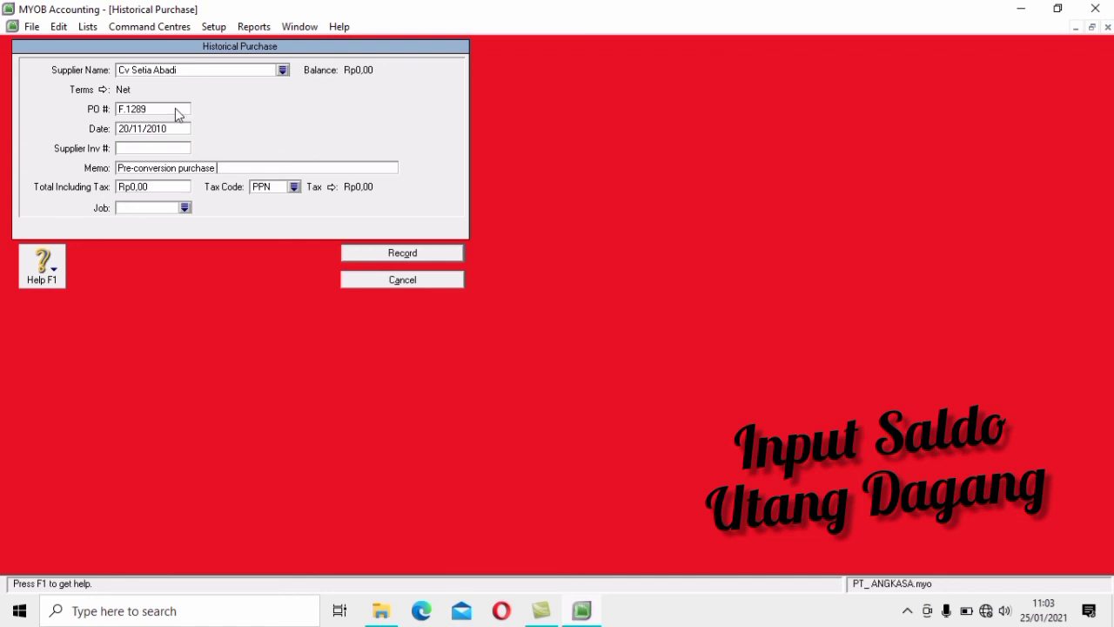
pyautogui.write('CV Setia Abadi')
pyautogui.click(156, 185)
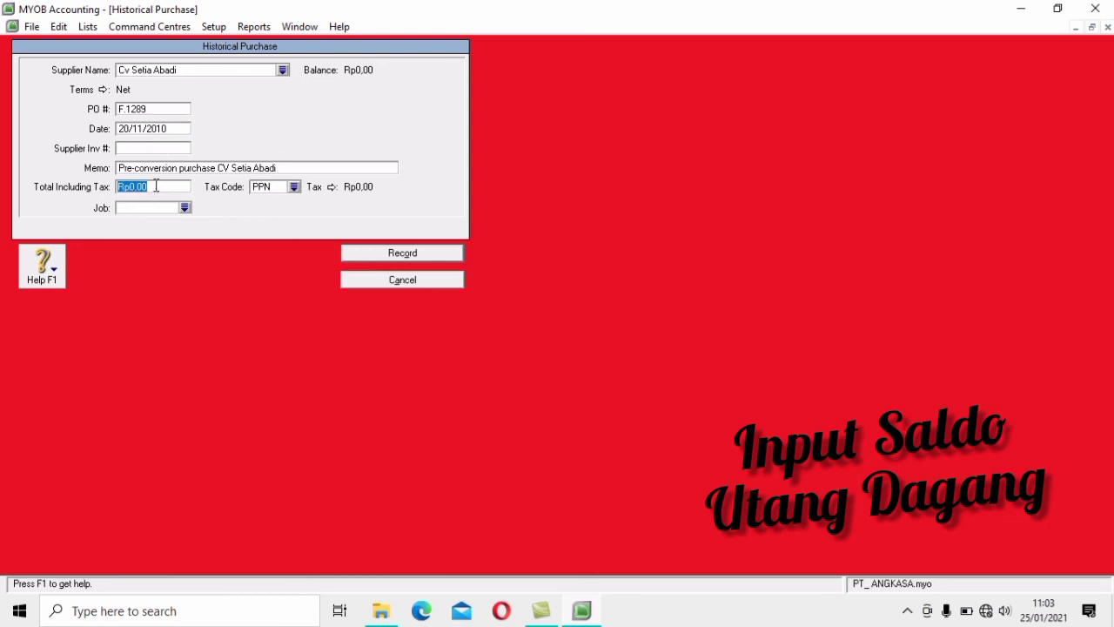
pyautogui.write('17.6')
pyautogui.write('00.000')
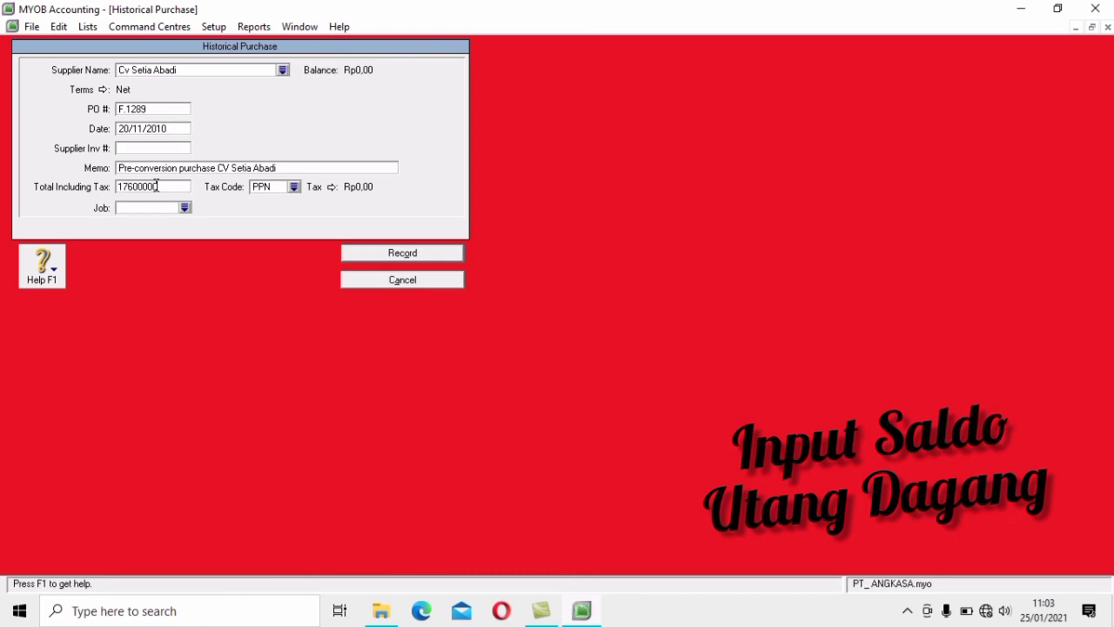
pyautogui.press('Tab')
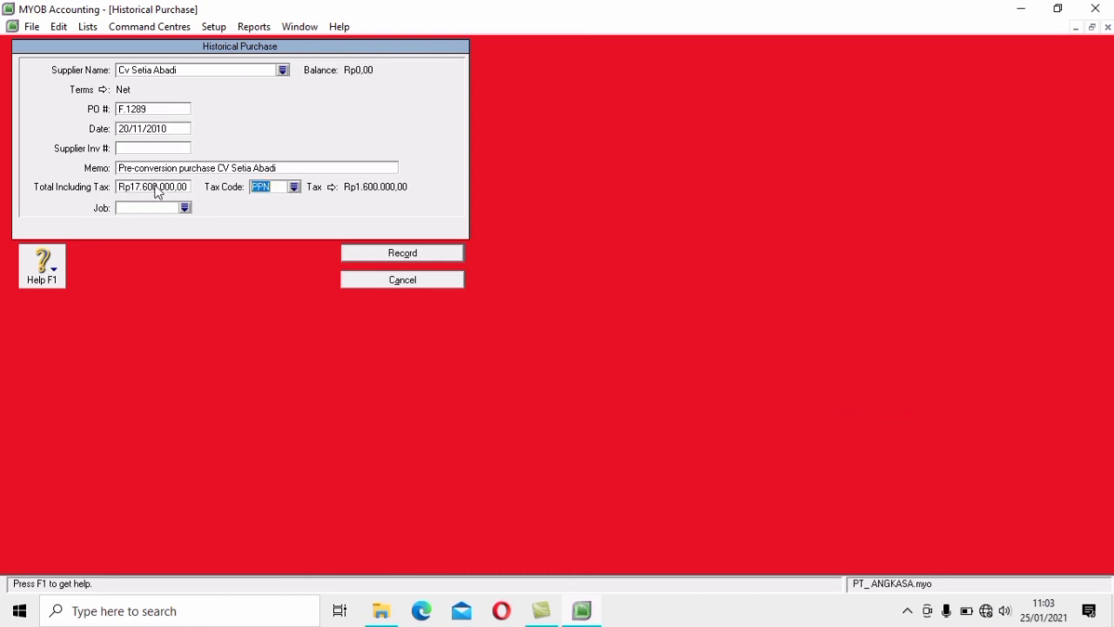
pyautogui.click(423, 254)
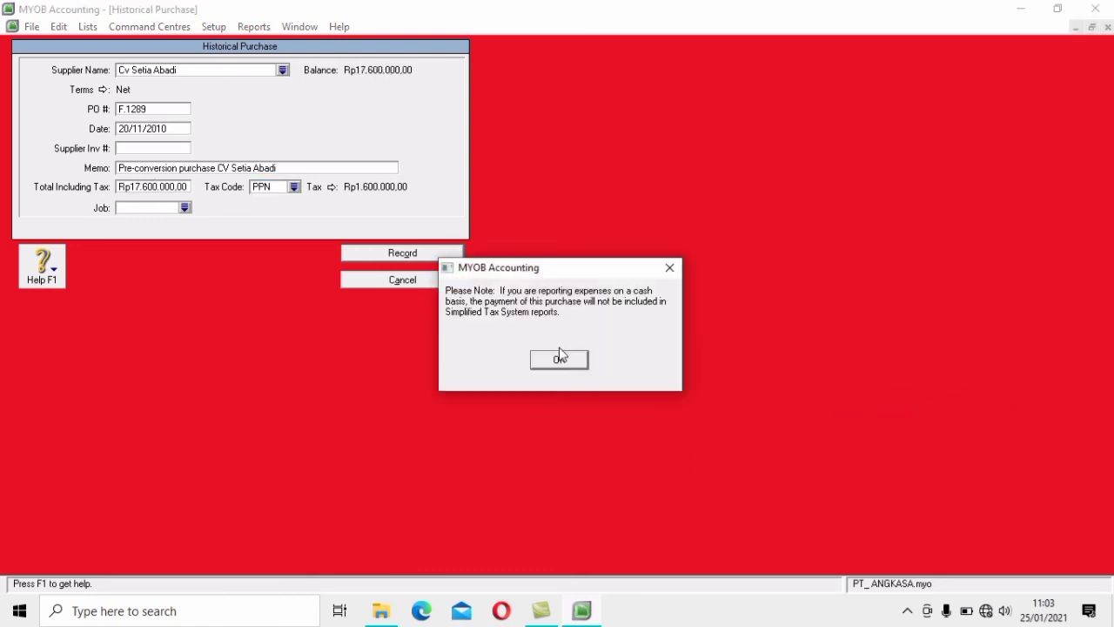
pyautogui.click(575, 359)
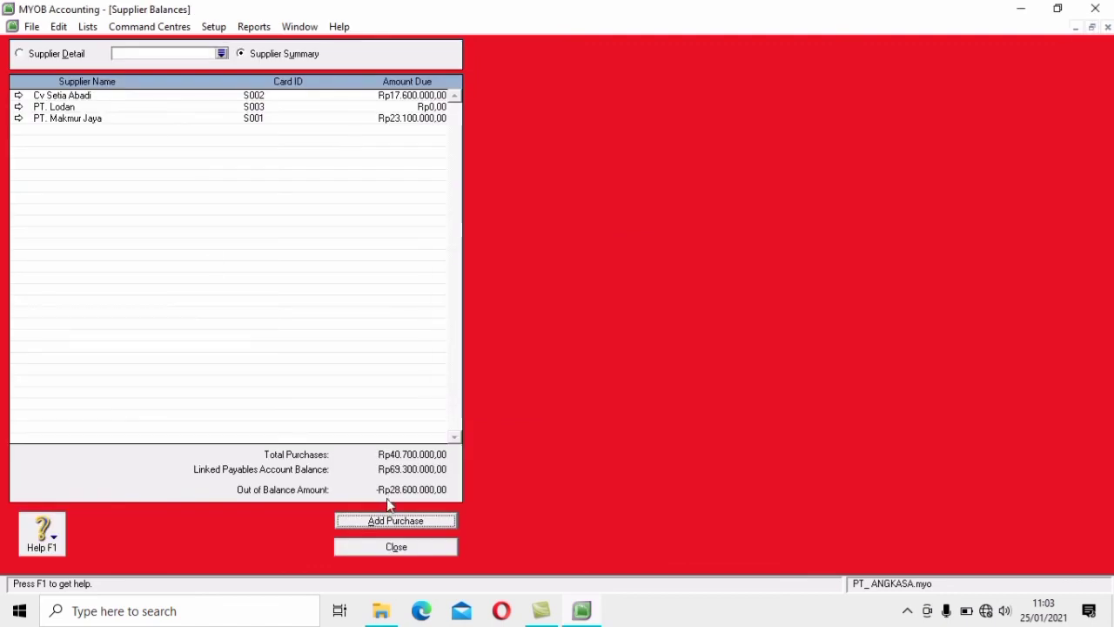
pyautogui.click(397, 524)
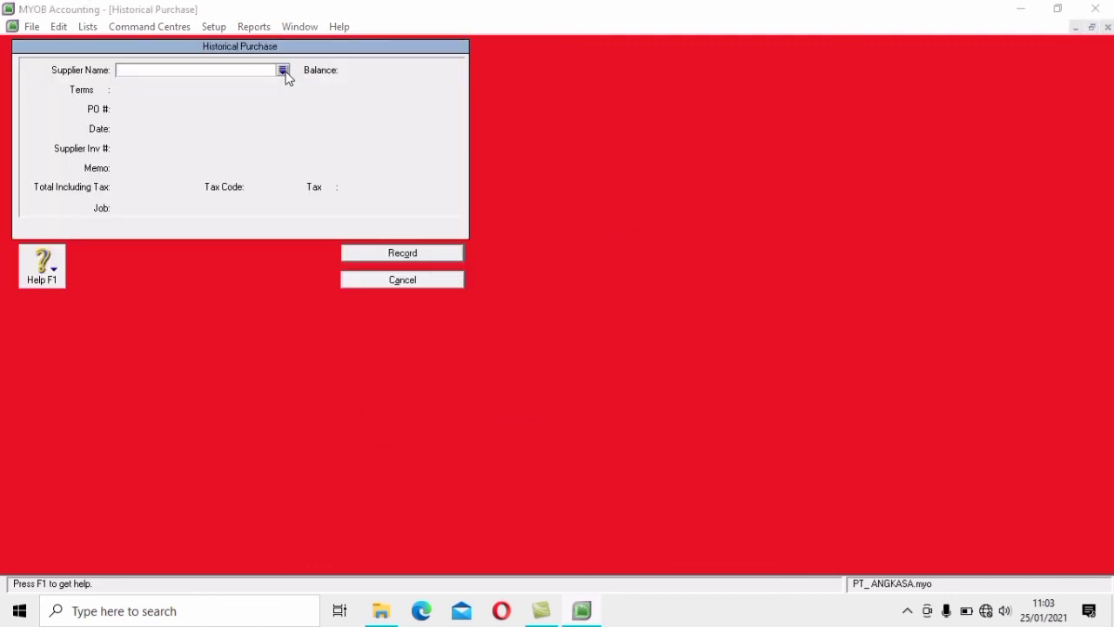
# Fill a historical purchase for PT. Lodan with PO Fk. 2011 dated 28/11/2010
pyautogui.click(283, 70)
pyautogui.click(483, 228)
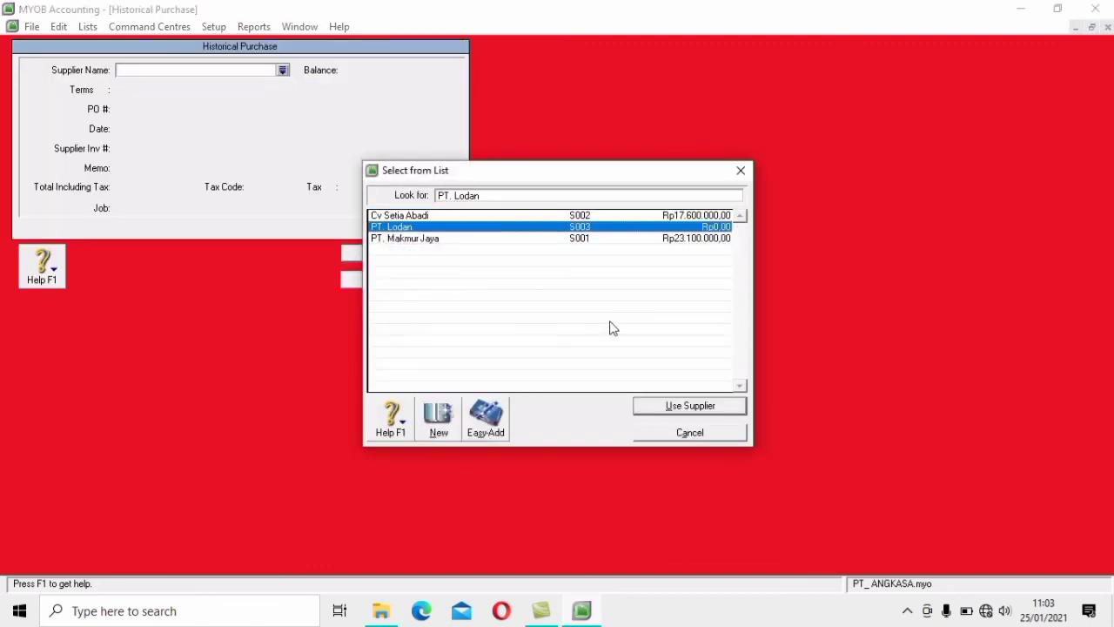
pyautogui.click(719, 414)
pyautogui.click(157, 109)
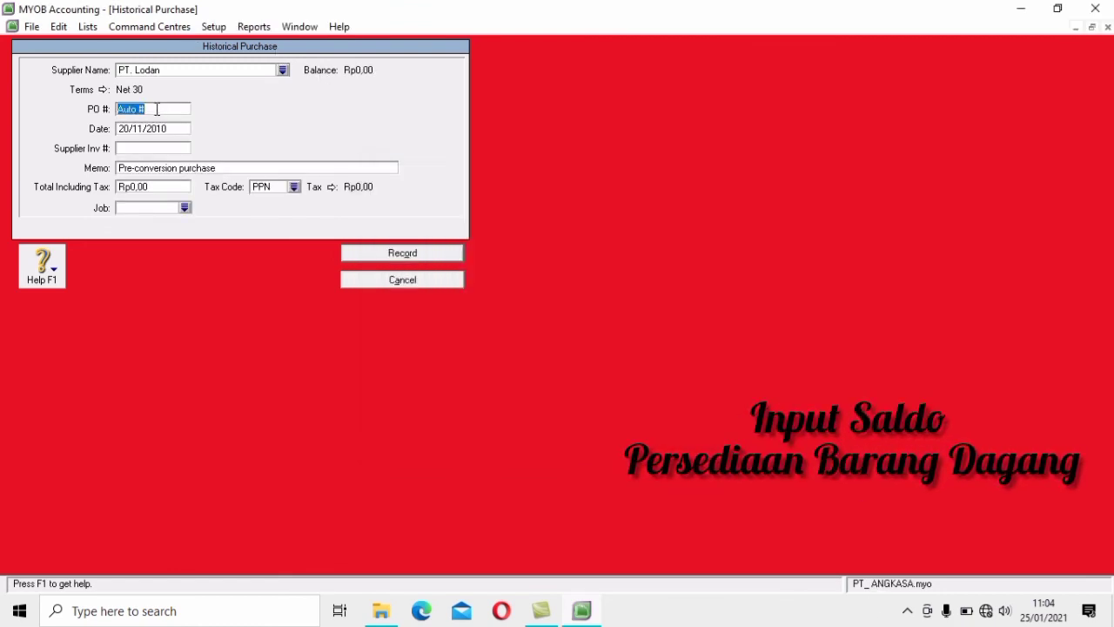
pyautogui.write('Fk. 2011')
pyautogui.press('Tab')
pyautogui.write('28/11/2010')
# Add memo 'PT. Lodan', total 28600000, record it, dismiss both messages, and close Supplier Balances
pyautogui.press('Tab')
pyautogui.press('Tab')
pyautogui.press('End')
pyautogui.write('P')
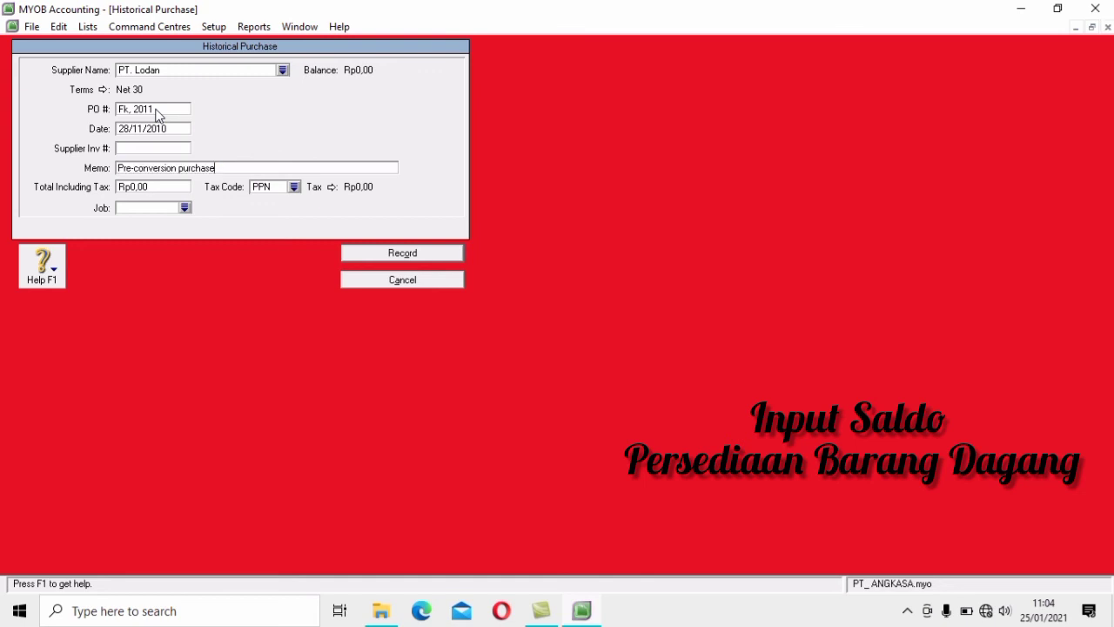
pyautogui.write('T. Lodan')
pyautogui.press('Tab')
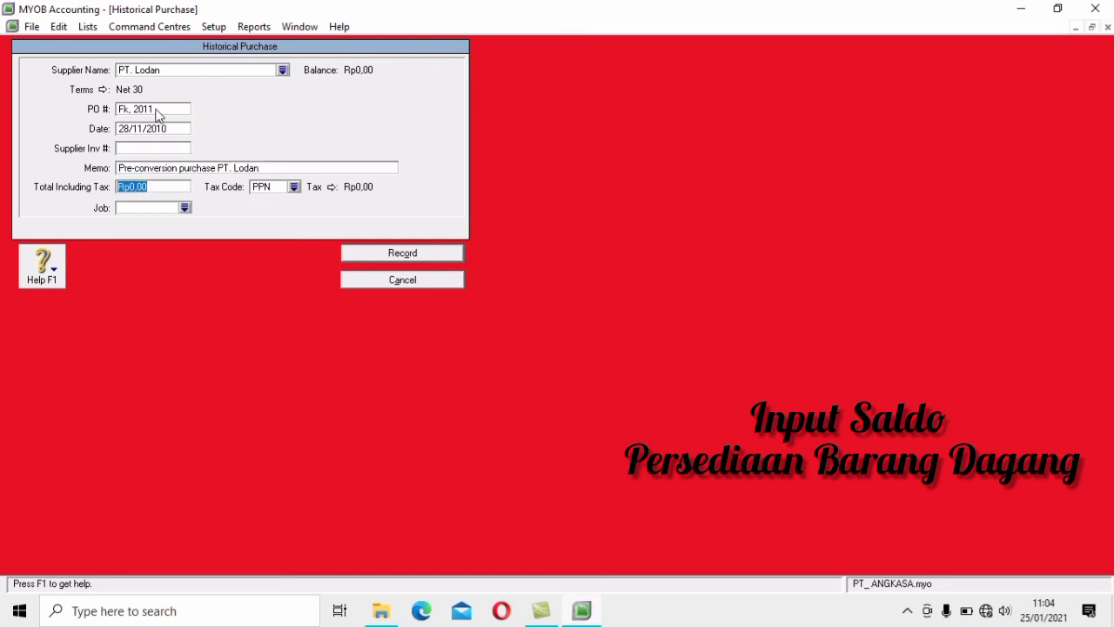
pyautogui.write('28600000')
pyautogui.press('Tab')
pyautogui.click(456, 259)
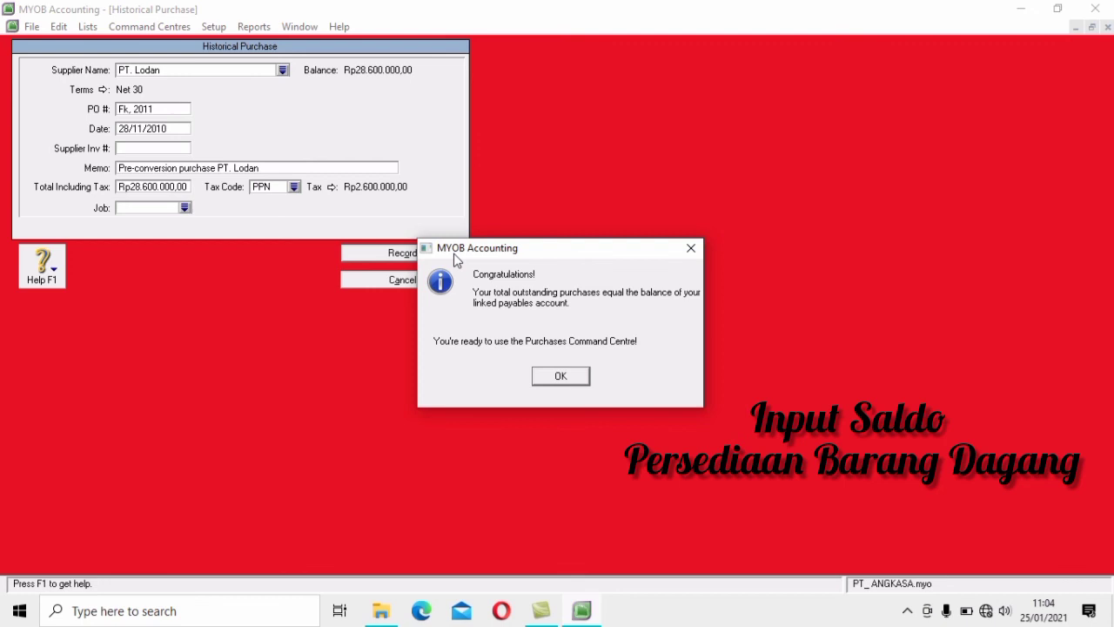
pyautogui.click(567, 377)
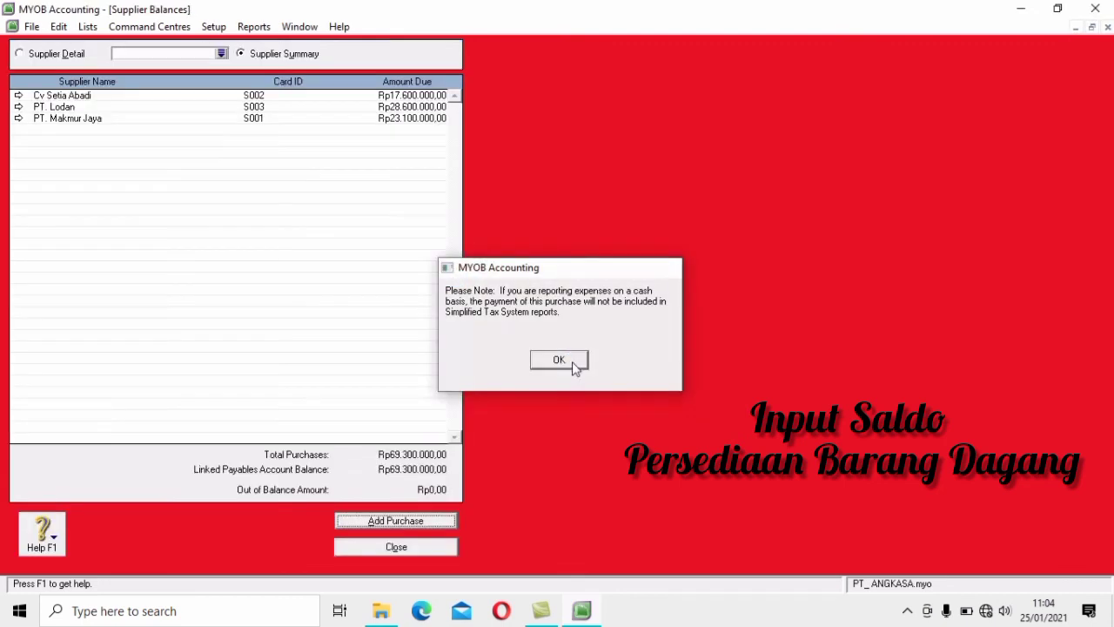
pyautogui.click(574, 367)
pyautogui.click(445, 552)
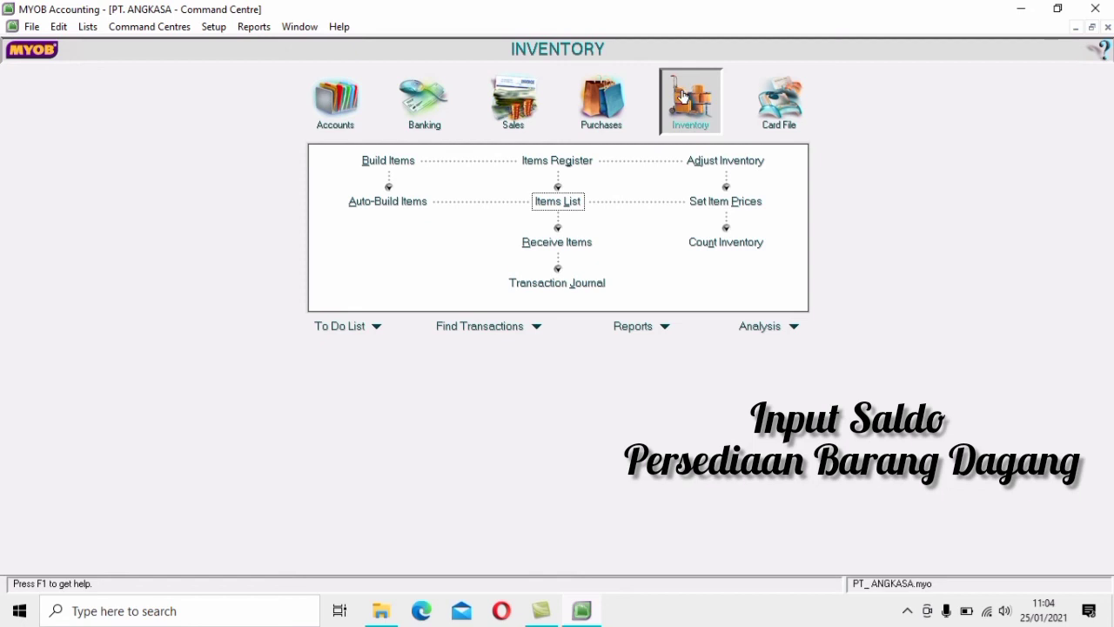
# Return to the Inventory command centre and open a new Adjust Inventory window
pyautogui.click(788, 107)
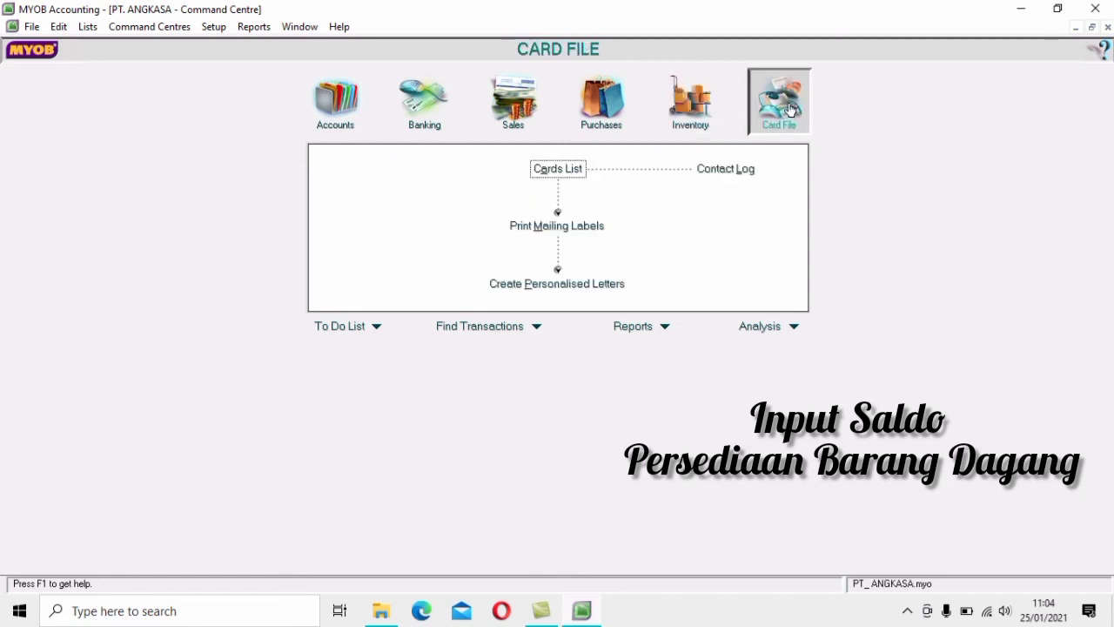
pyautogui.click(690, 115)
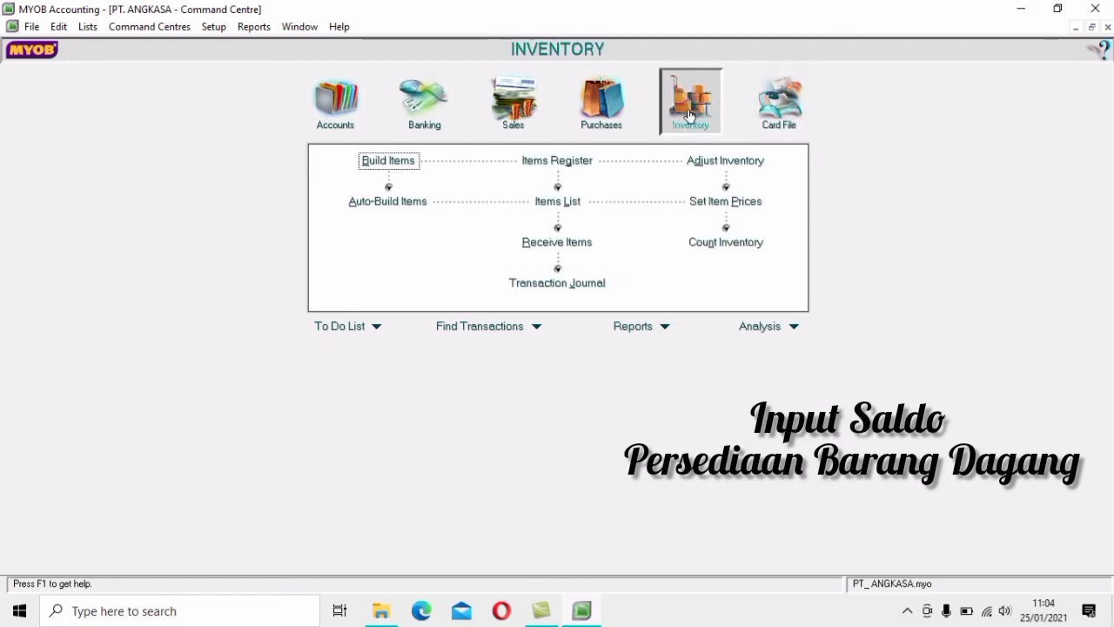
pyautogui.click(715, 159)
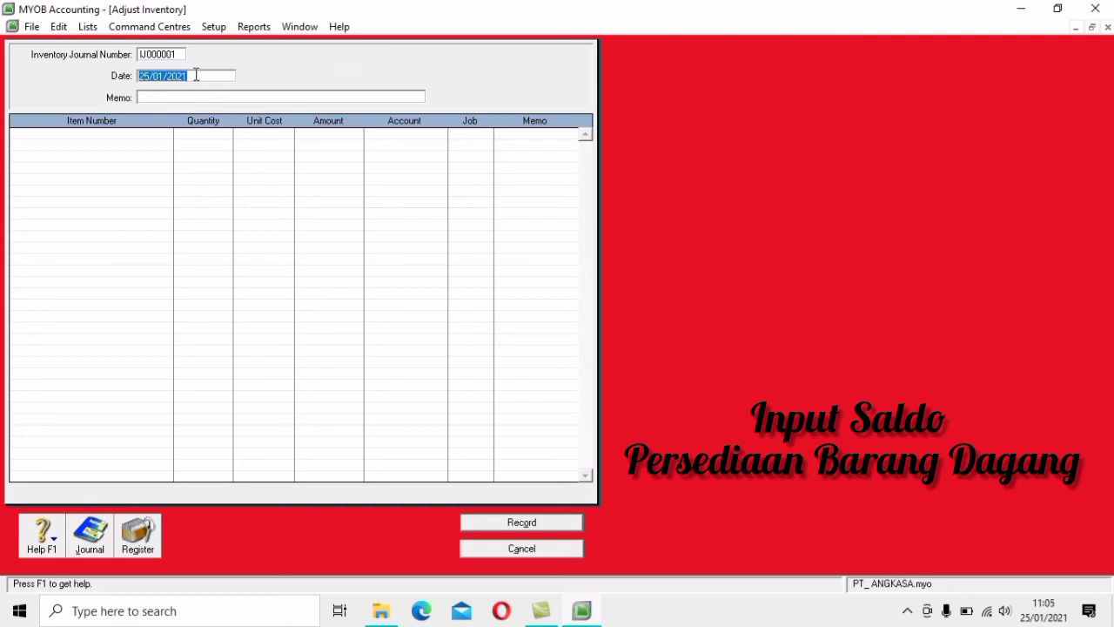
# Enter date 01/12/2010 and memo 'Persediaan Barang Dagang Awal', then move to the first item row
pyautogui.write('3')
pyautogui.press('BackSpace')
pyautogui.write('1/1')
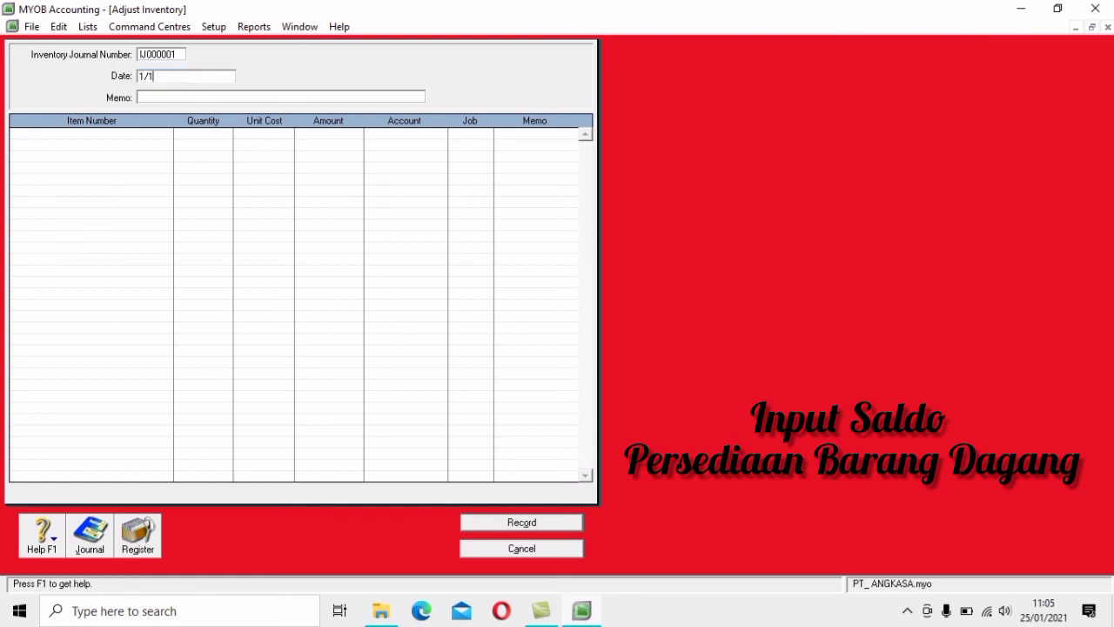
pyautogui.write('2/2010')
pyautogui.press('Tab')
pyautogui.write('Persedi')
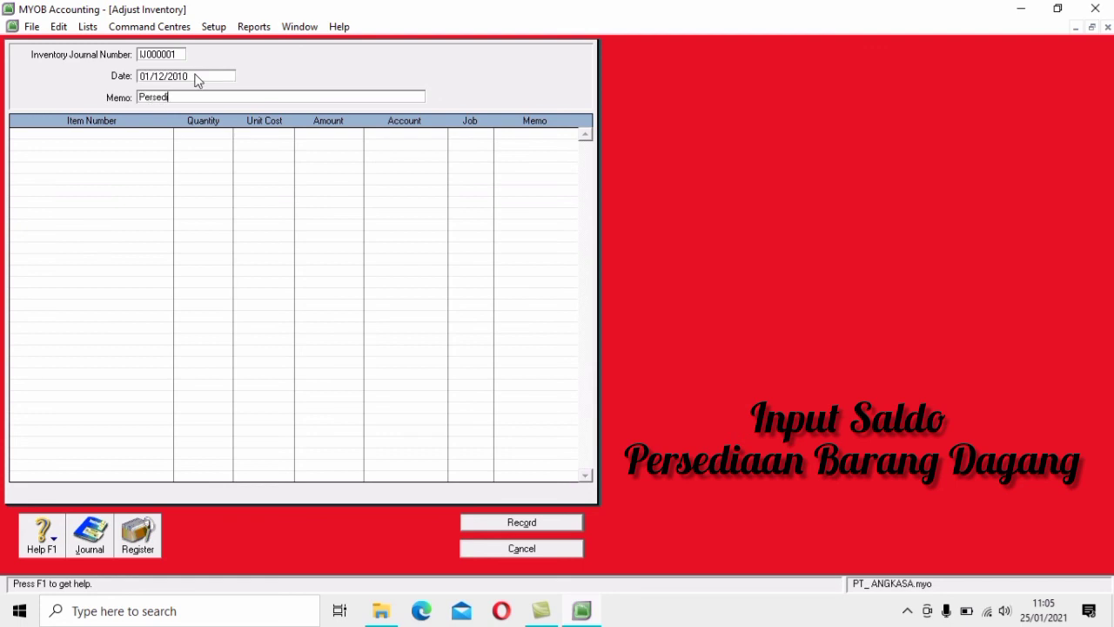
pyautogui.write('aan Barang Dagang Awal')
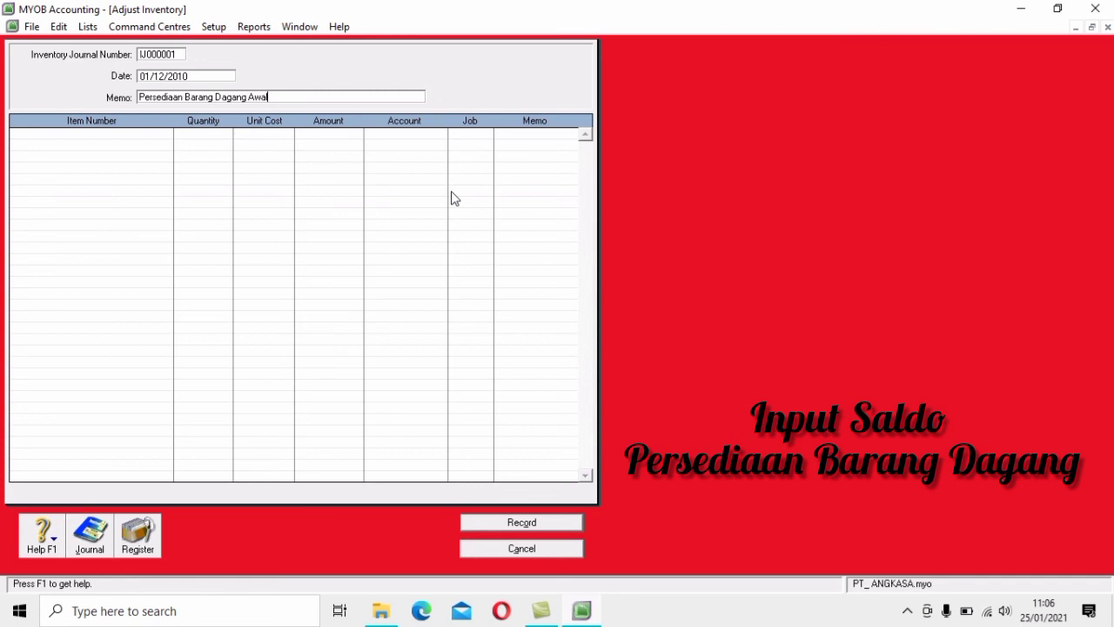
pyautogui.press('Tab')
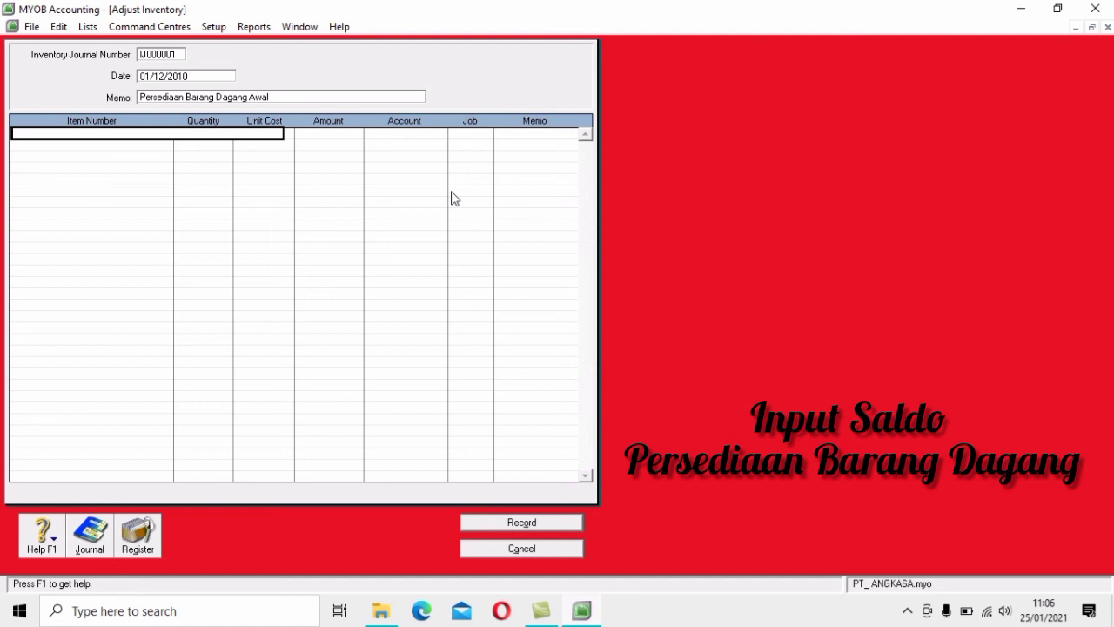
# Add item 1230P on the first row: 20 units at 16.000.000 each, totalling Rp320.000.000
pyautogui.press('Tab')
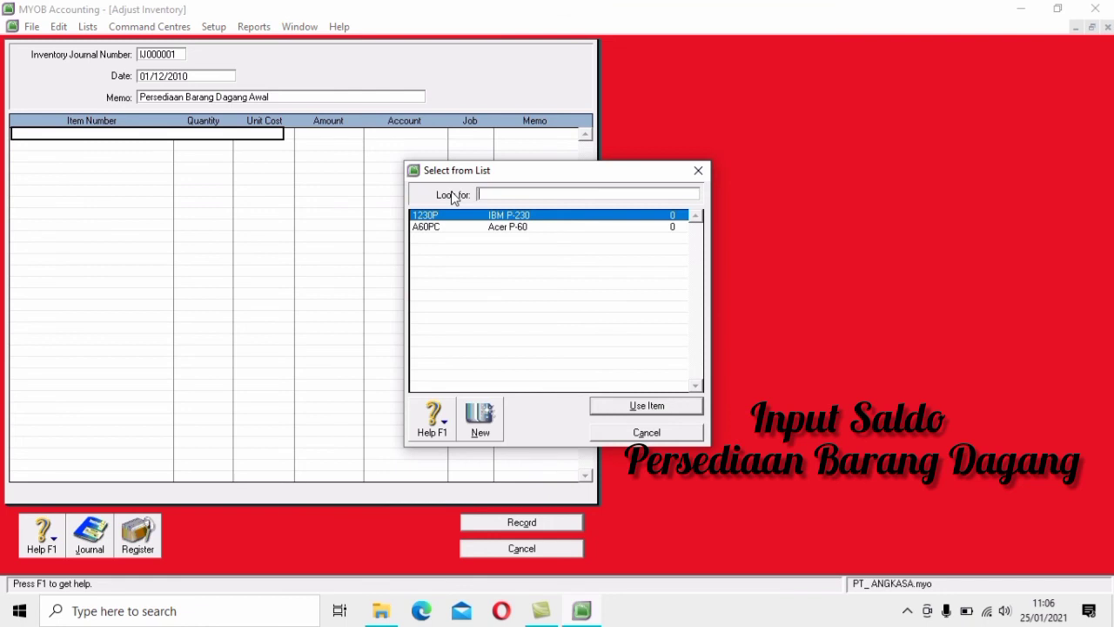
pyautogui.click(534, 215)
pyautogui.click(677, 406)
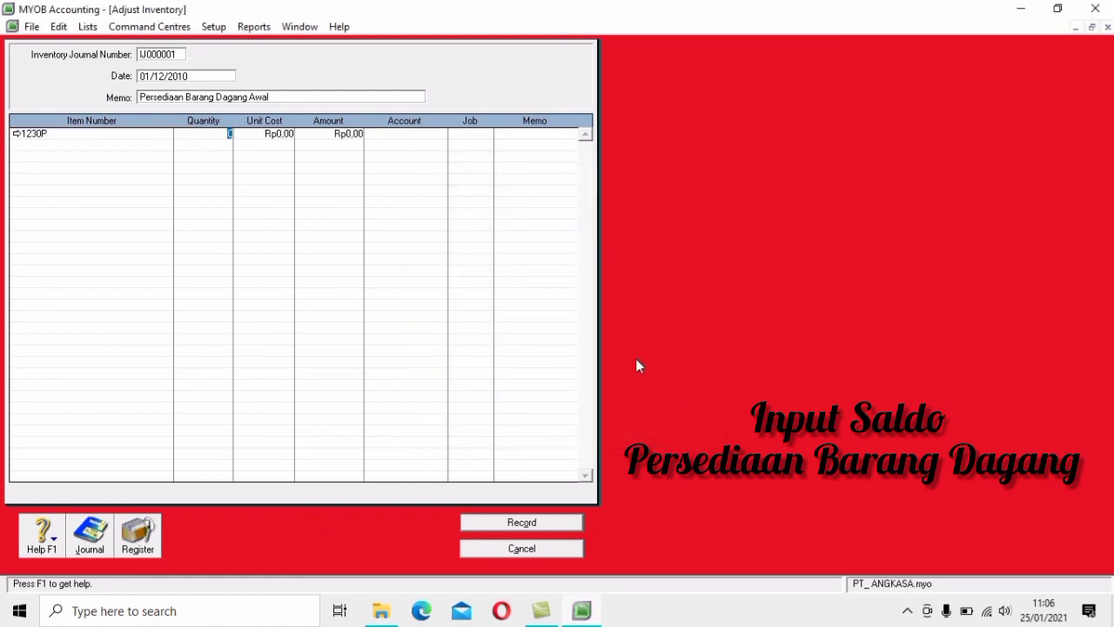
pyautogui.write('20')
pyautogui.press('Tab')
pyautogui.write('16.000.0')
pyautogui.write('00')
pyautogui.press('Tab')
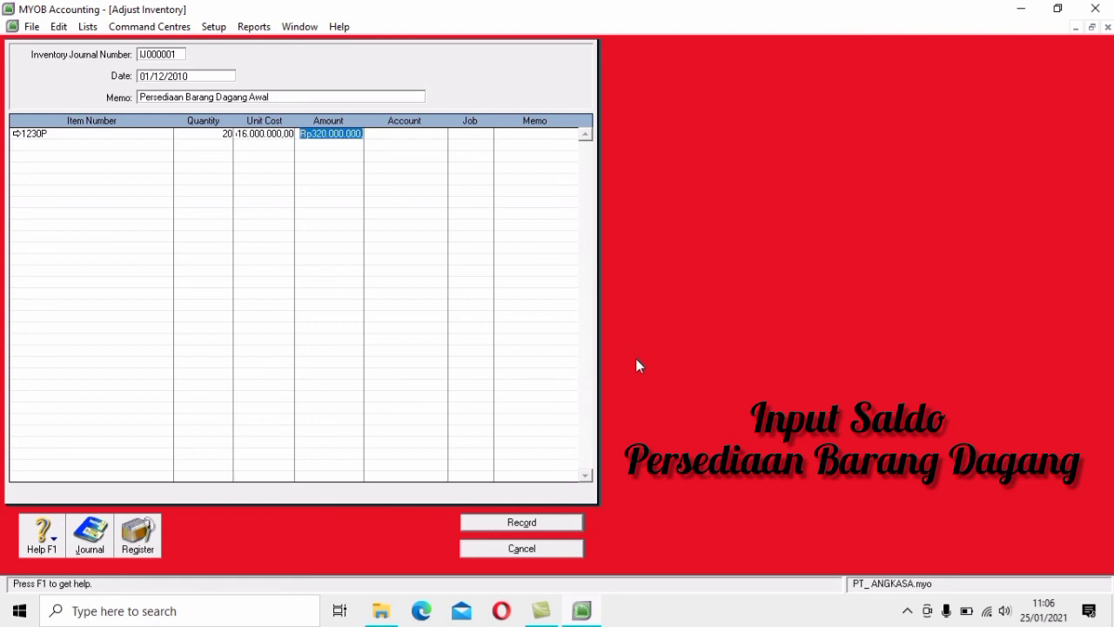
pyautogui.press('Tab')
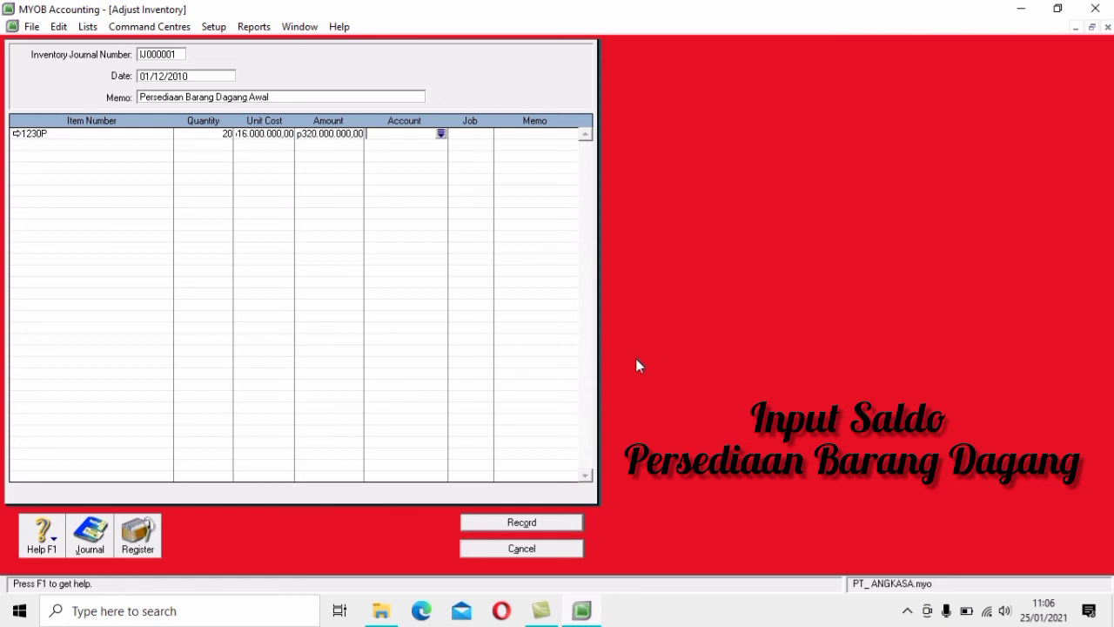
# Post the 1230P line to Merchandise Inventory account 1-1500
pyautogui.click(441, 134)
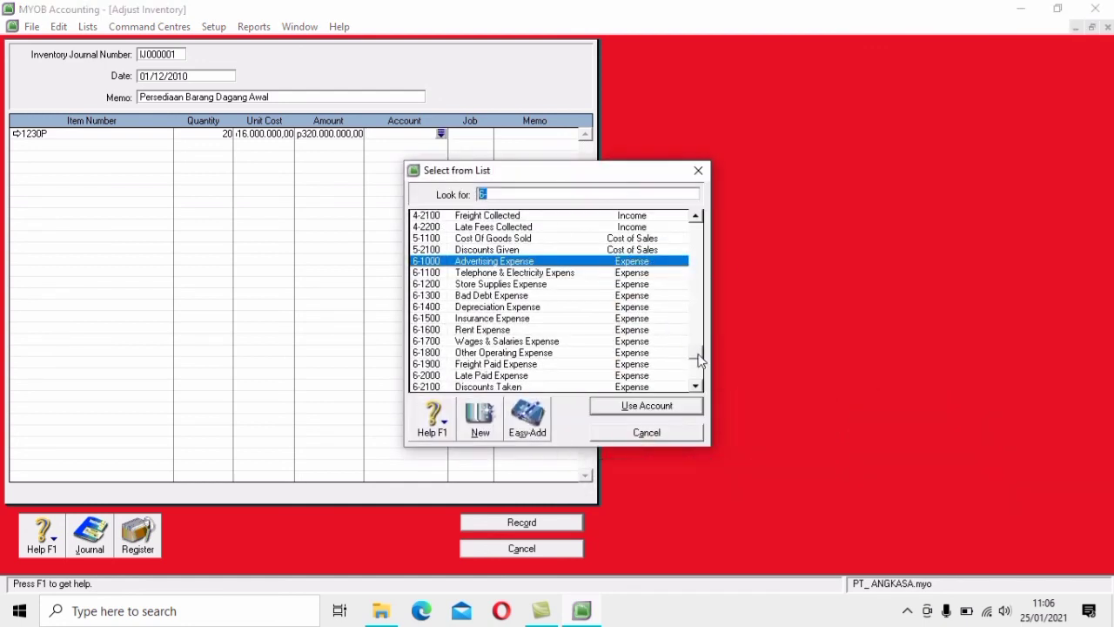
pyautogui.moveTo(700, 360); pyautogui.dragTo(696, 218)
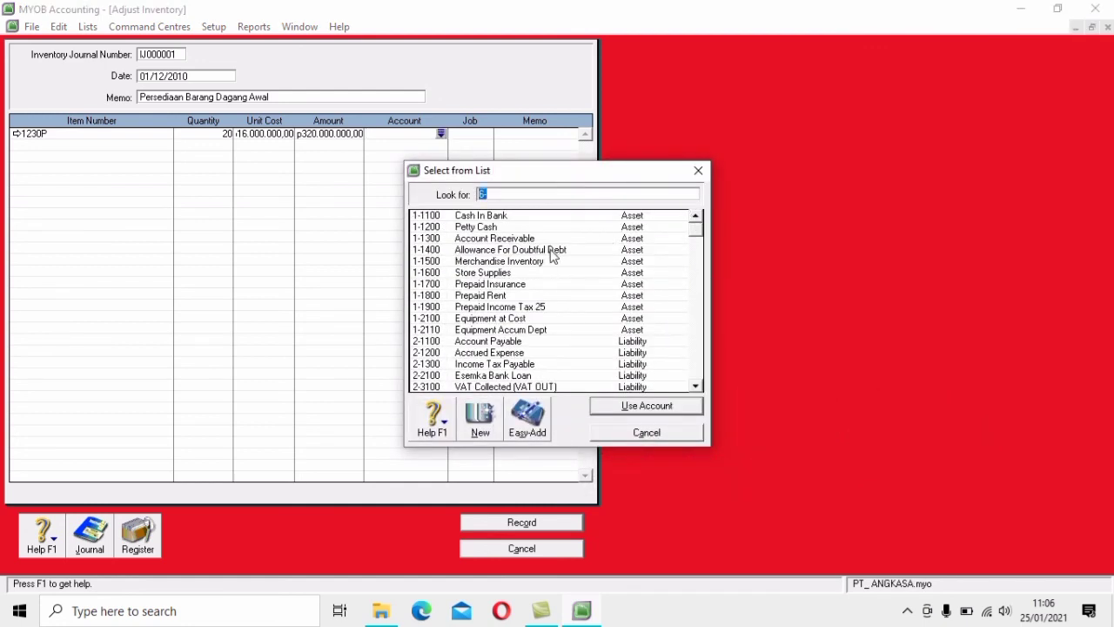
pyautogui.click(550, 262)
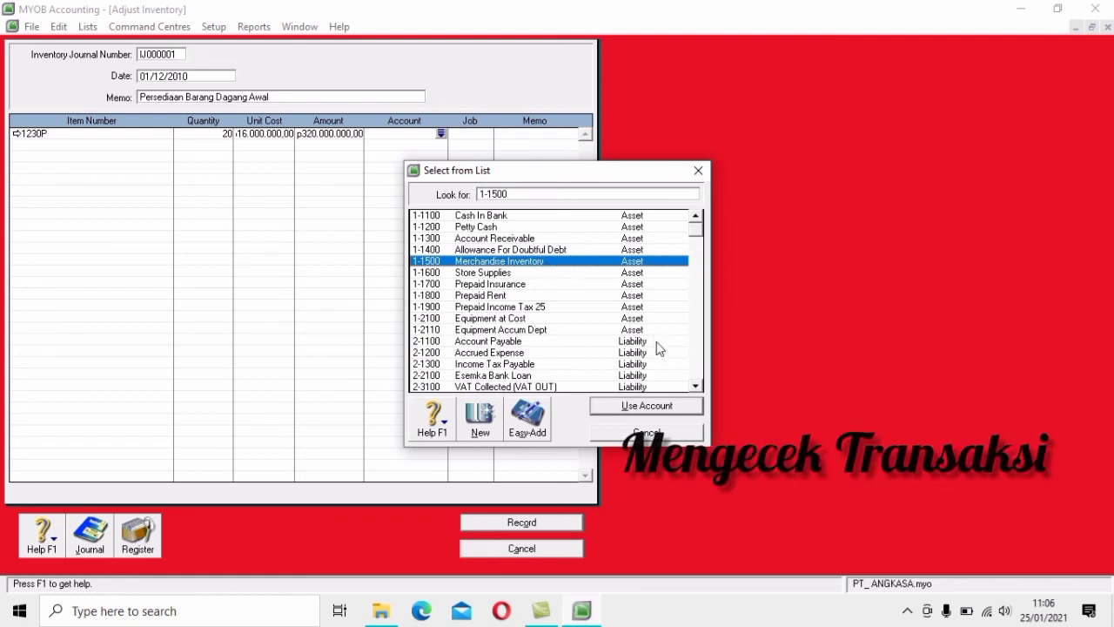
pyautogui.click(646, 407)
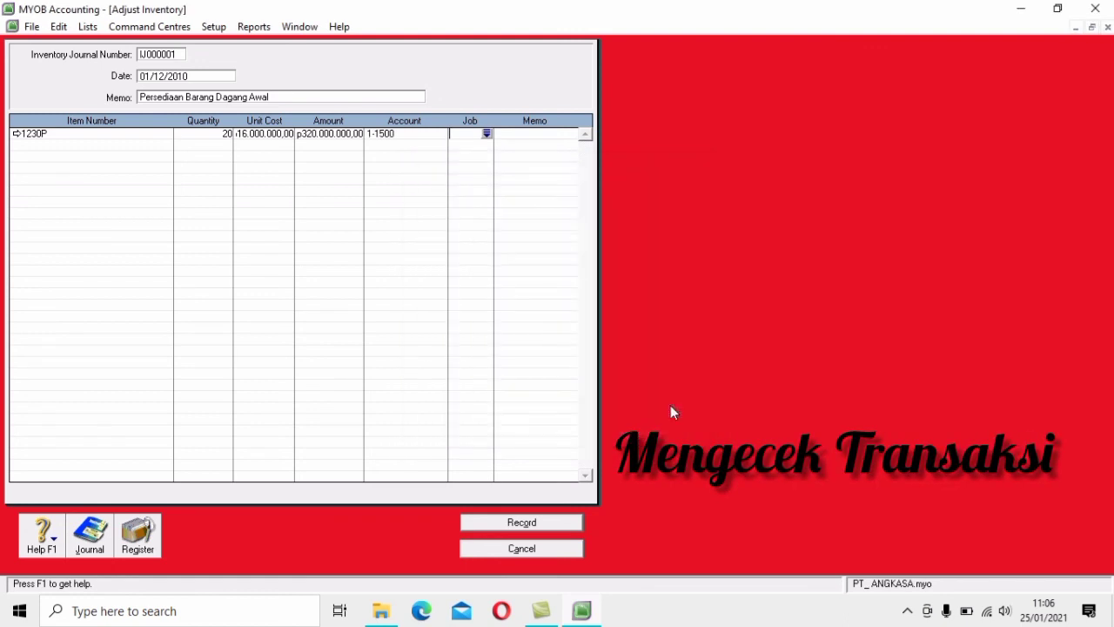
pyautogui.press('Tab')
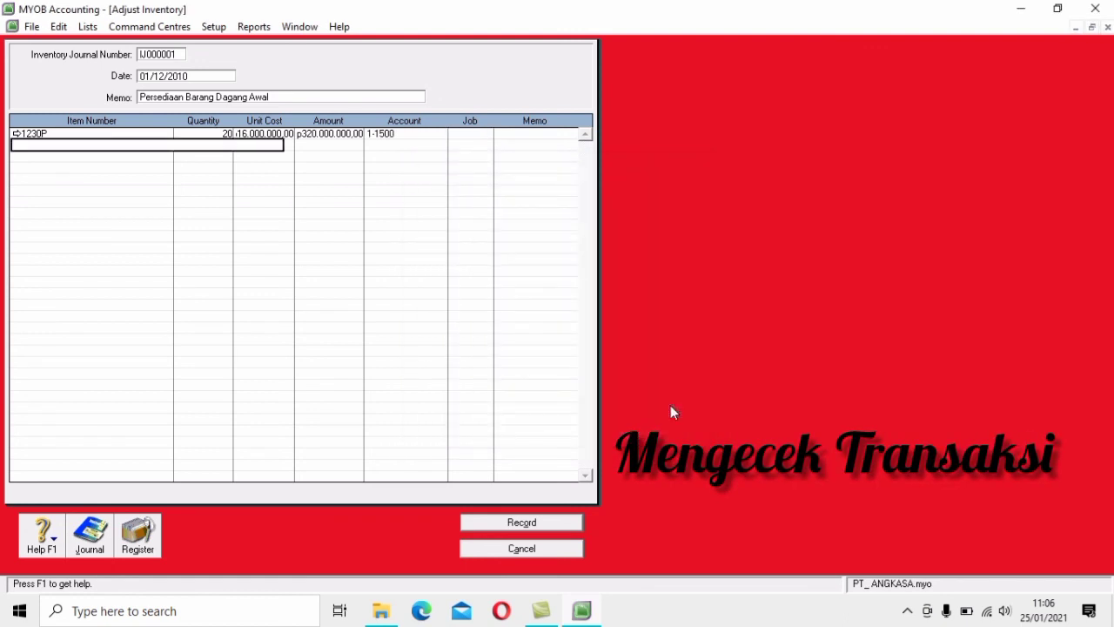
# Add item A60PC on the second row: 16 units at a corrected unit cost of 12.500.000
pyautogui.press('Tab')
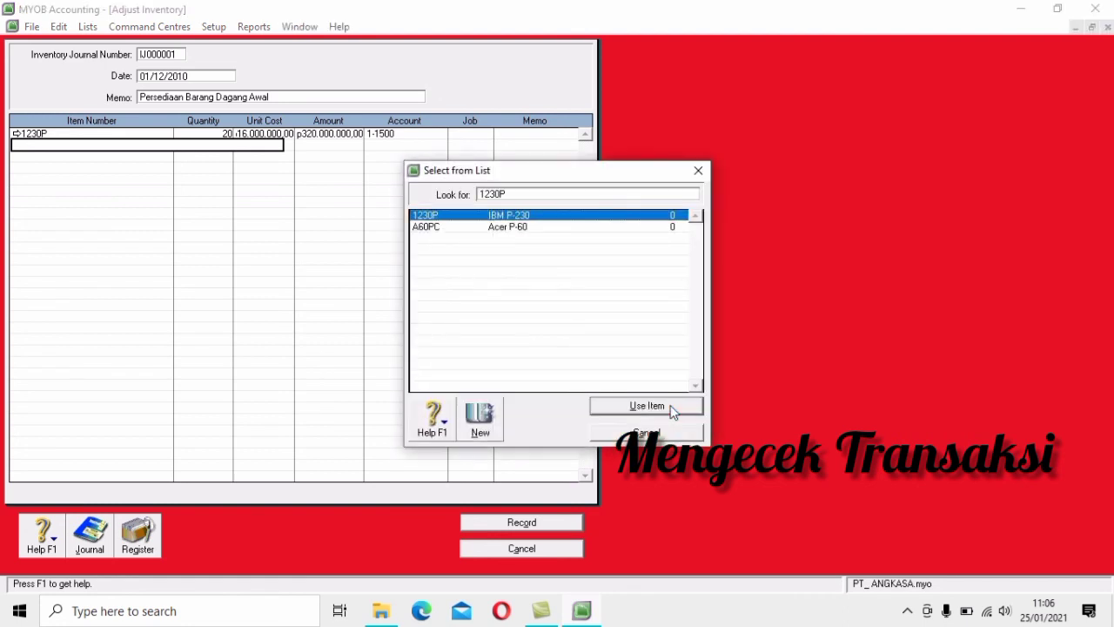
pyautogui.press('Down')
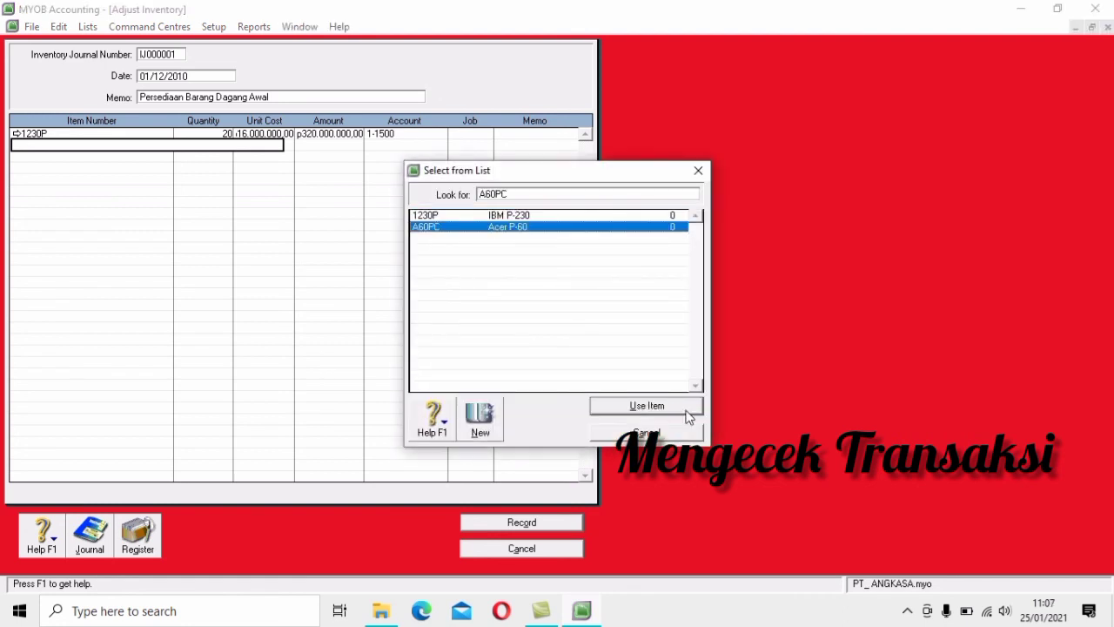
pyautogui.click(672, 409)
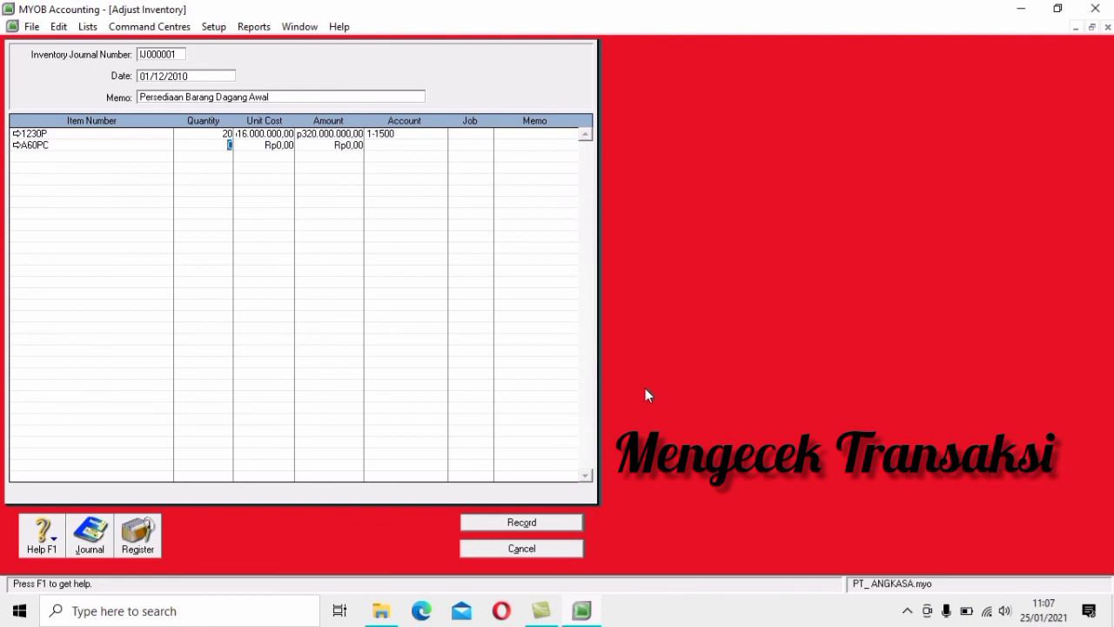
pyautogui.write('16')
pyautogui.press('Tab')
pyautogui.write('12500000')
pyautogui.press('Return')
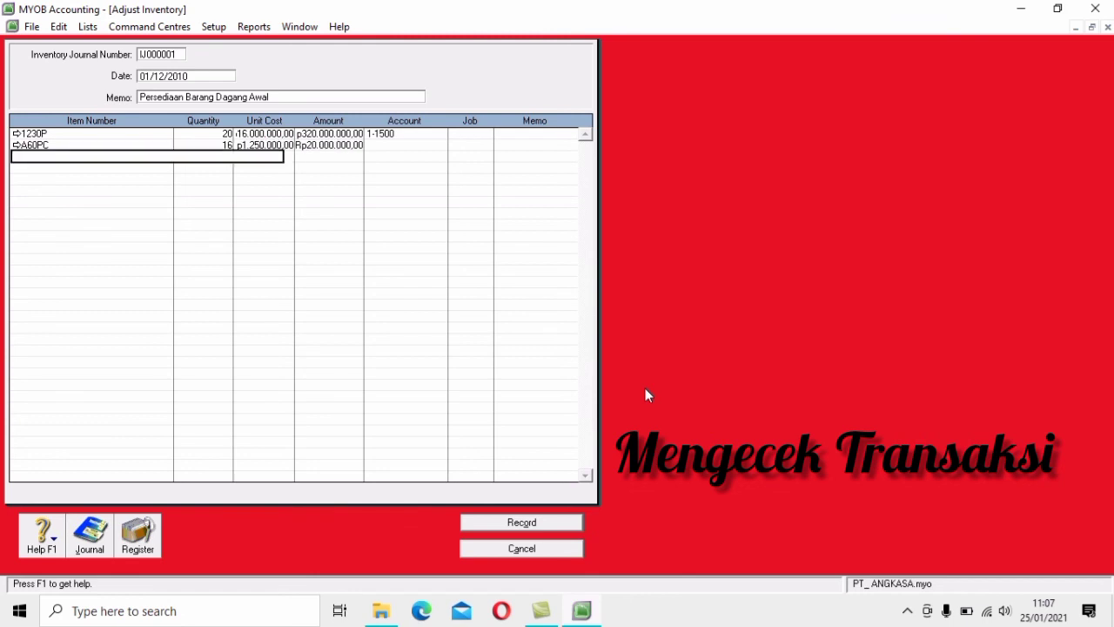
pyautogui.click(275, 146)
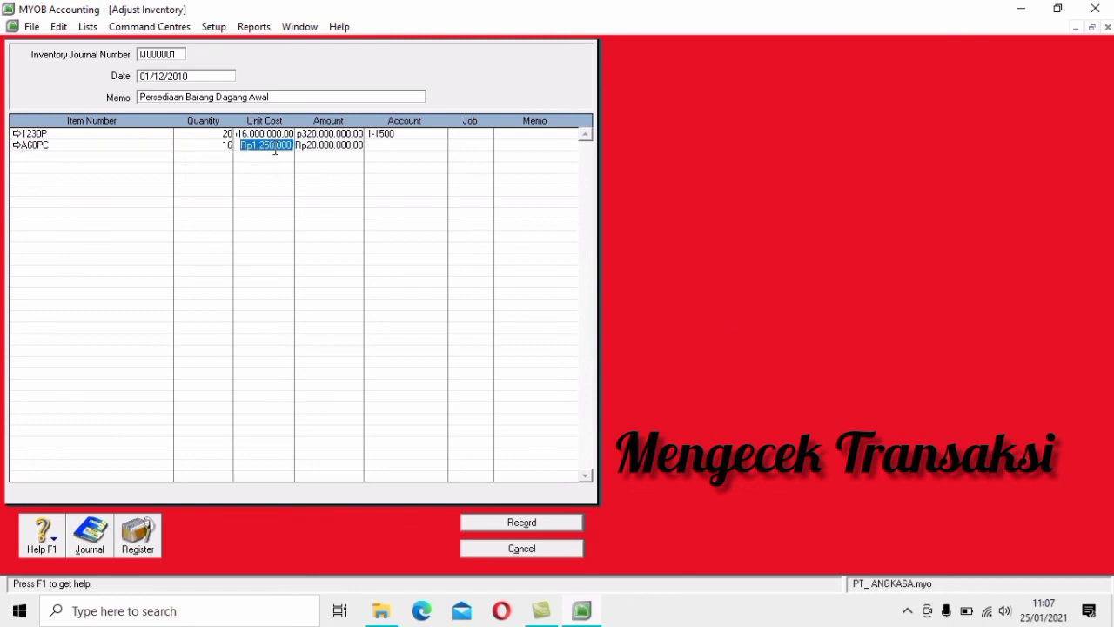
pyautogui.write('12500000')
pyautogui.press('Tab')
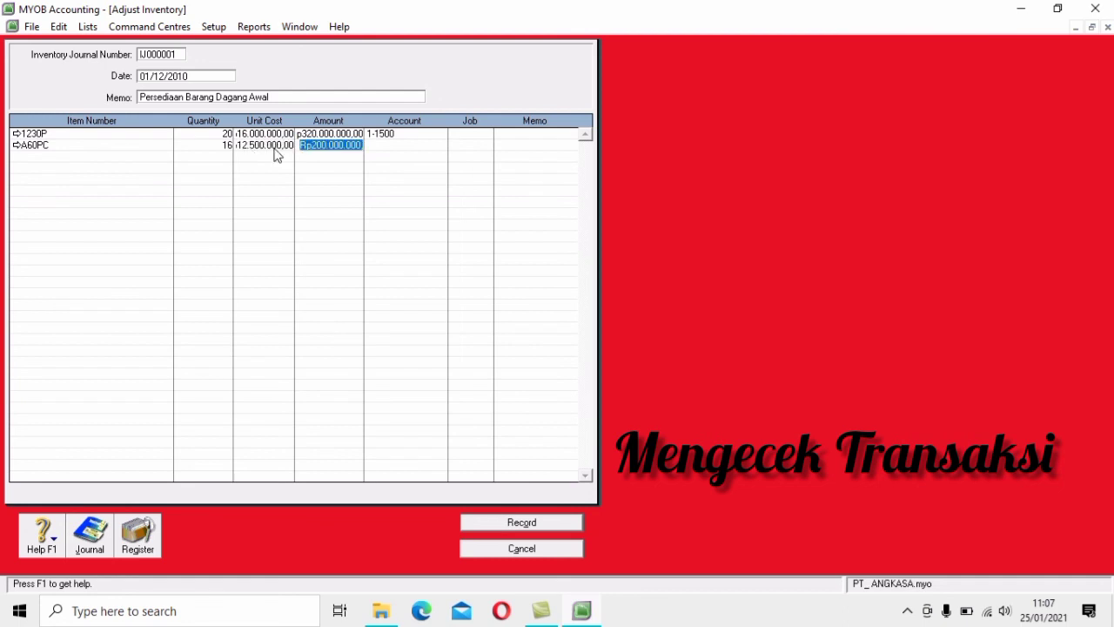
# Post the A60PC line to account 1-1500 and record adjustment IJ000001
pyautogui.press('Tab')
pyautogui.write('6')
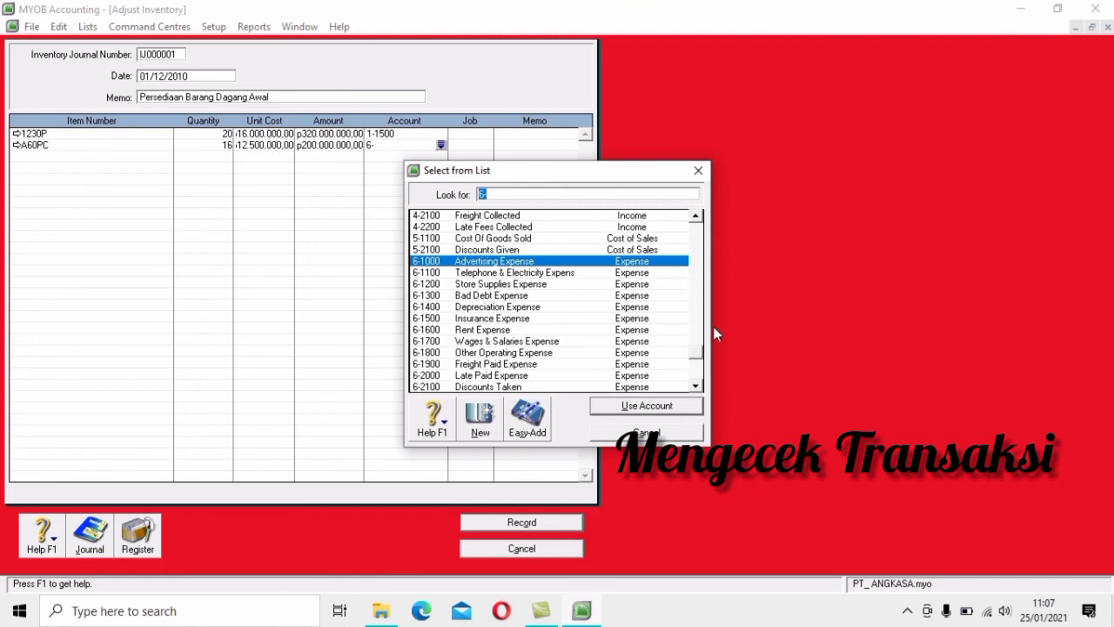
pyautogui.moveTo(700, 353); pyautogui.dragTo(695, 227)
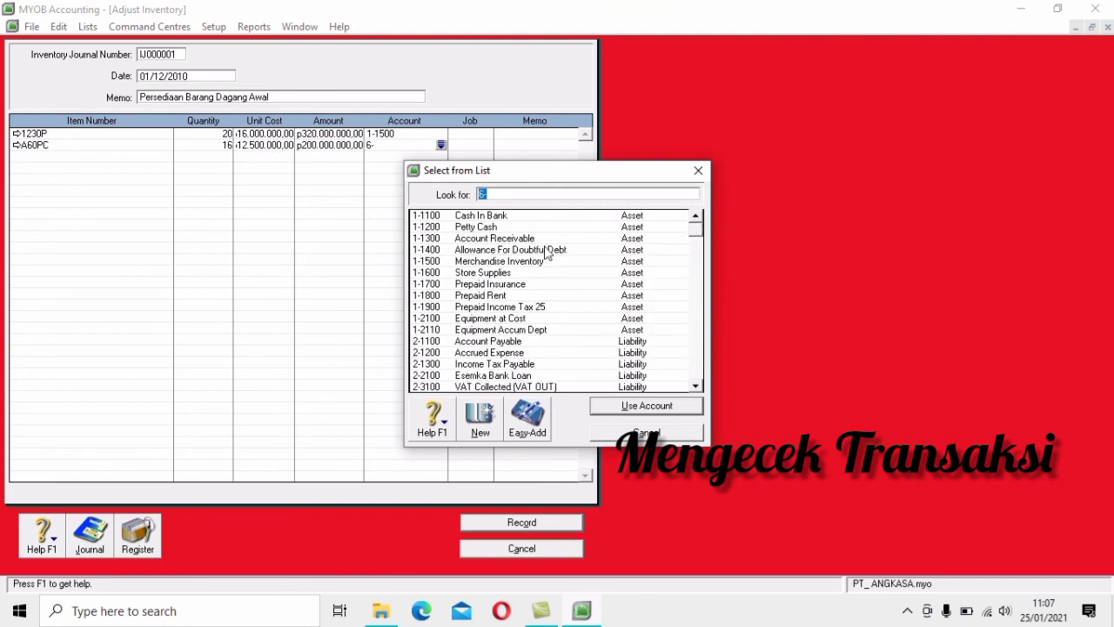
pyautogui.click(533, 261)
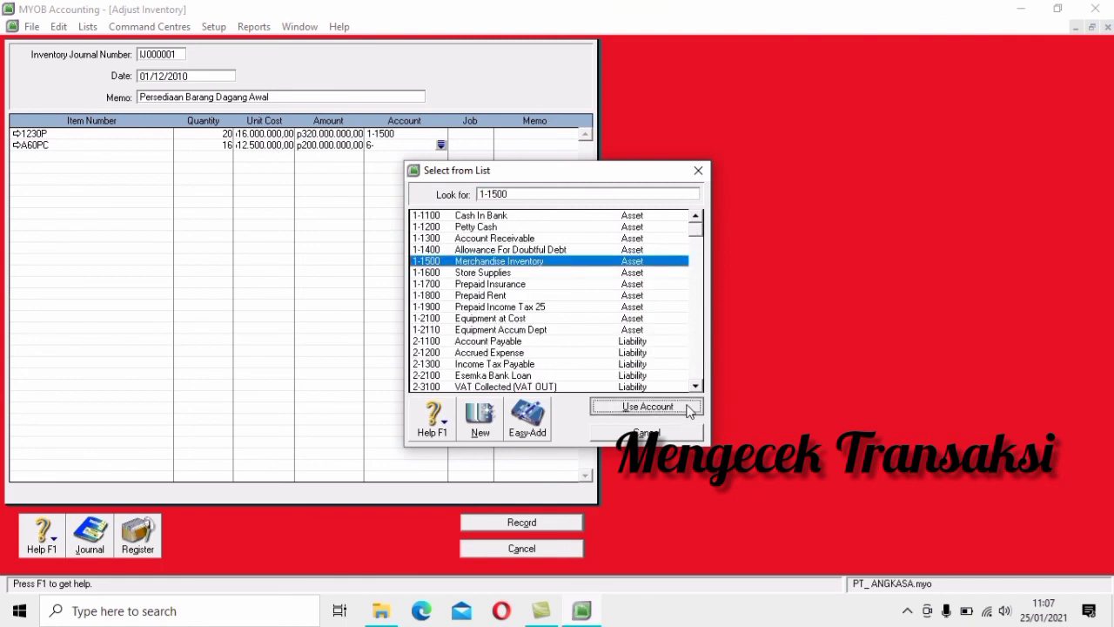
pyautogui.click(647, 406)
pyautogui.press('Tab')
pyautogui.press('Tab')
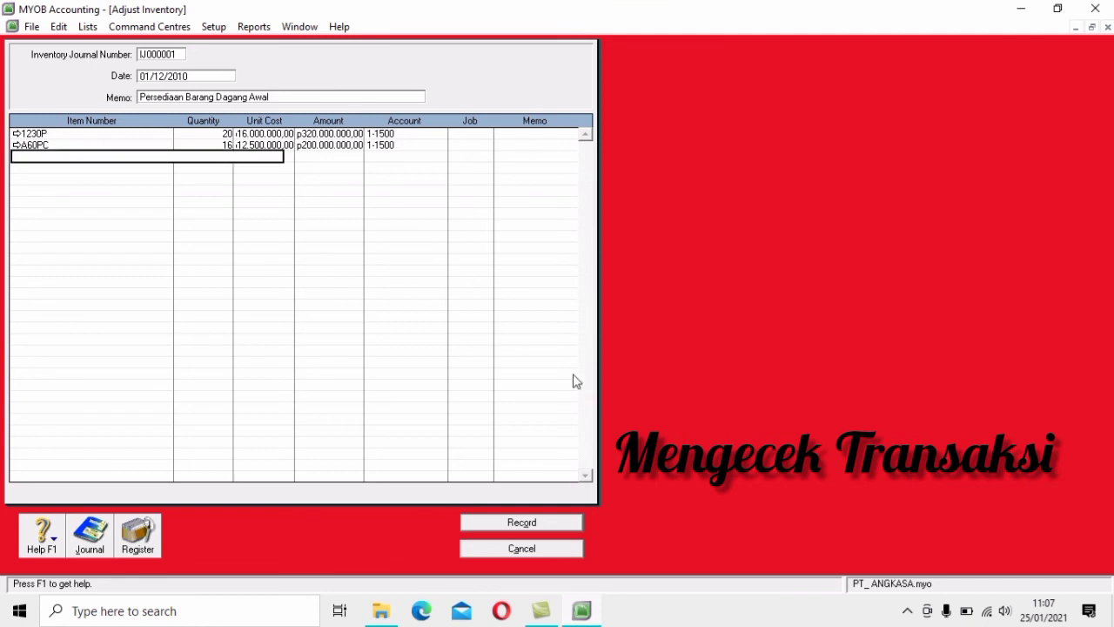
pyautogui.click(558, 524)
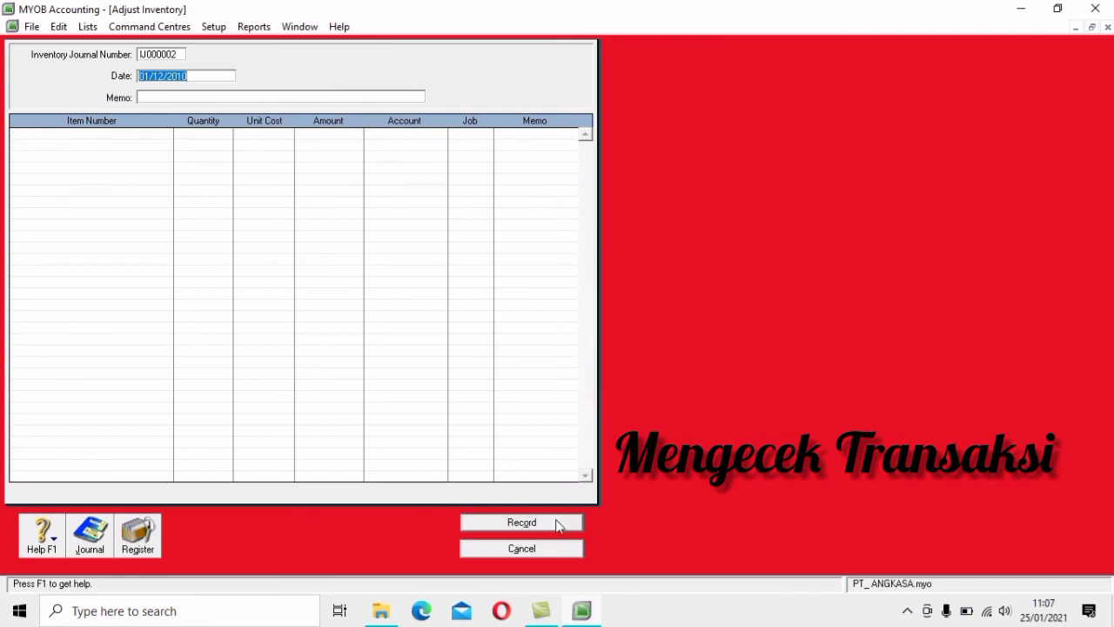
# Close the adjustment and list all Transaction Journal entries from 01/01/2010 to 25/01/2021
pyautogui.click(566, 552)
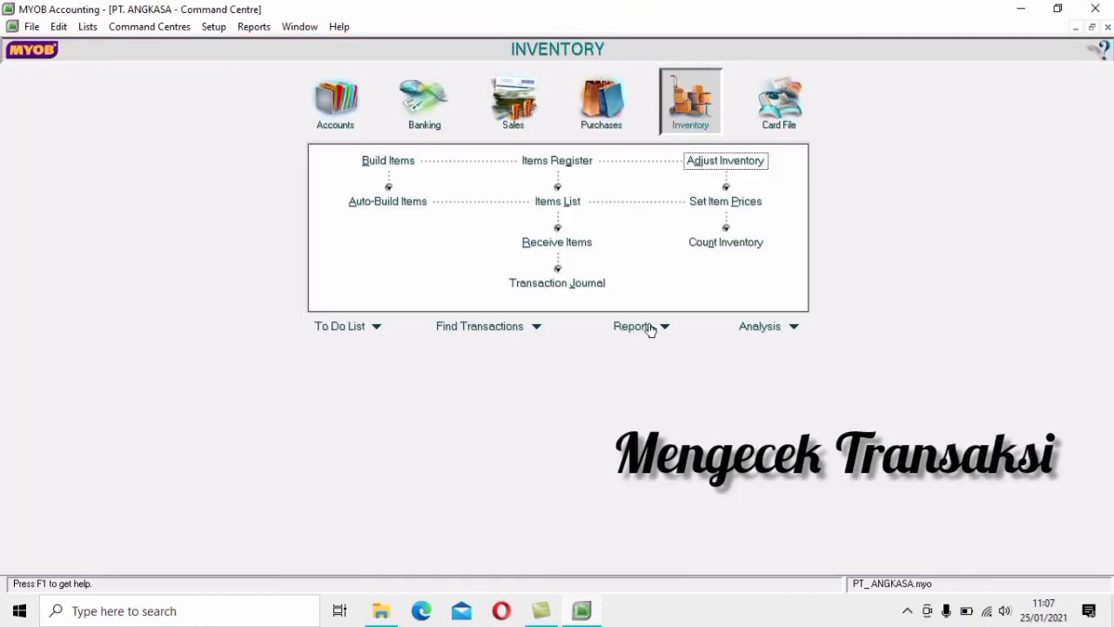
pyautogui.click(584, 284)
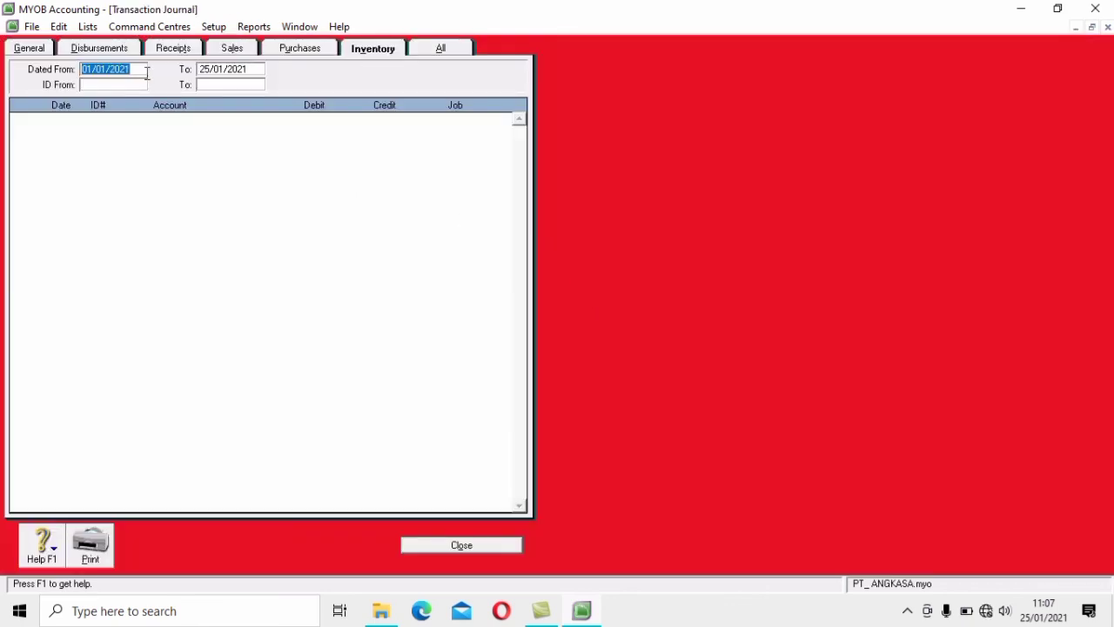
pyautogui.write('1/1/2010')
pyautogui.press('Tab')
pyautogui.click(440, 49)
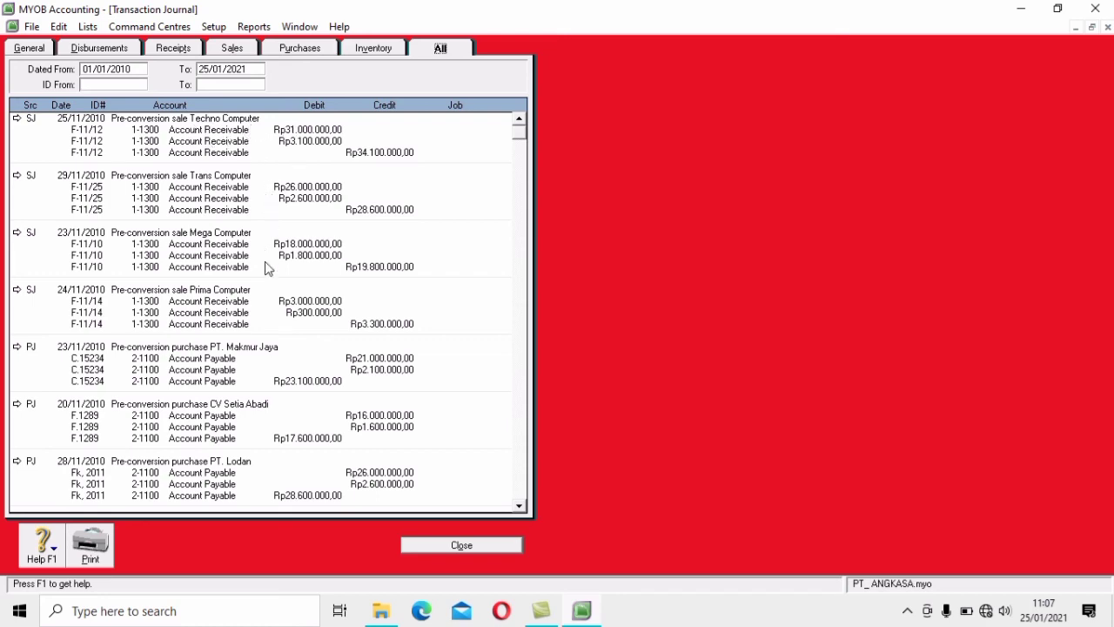
# Scroll down to check the IJ000001 opening inventory entry, then close the Transaction Journal
pyautogui.scroll(-2, 274, 329)
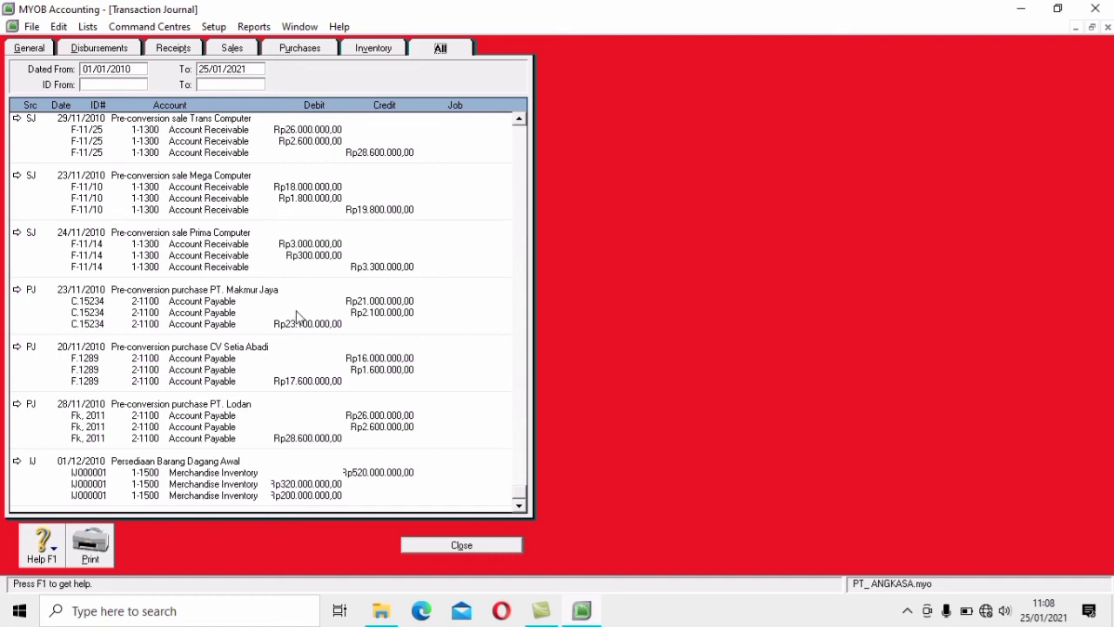
pyautogui.scroll(2, 296, 317)
pyautogui.scroll(-2, 360, 301)
pyautogui.click(497, 545)
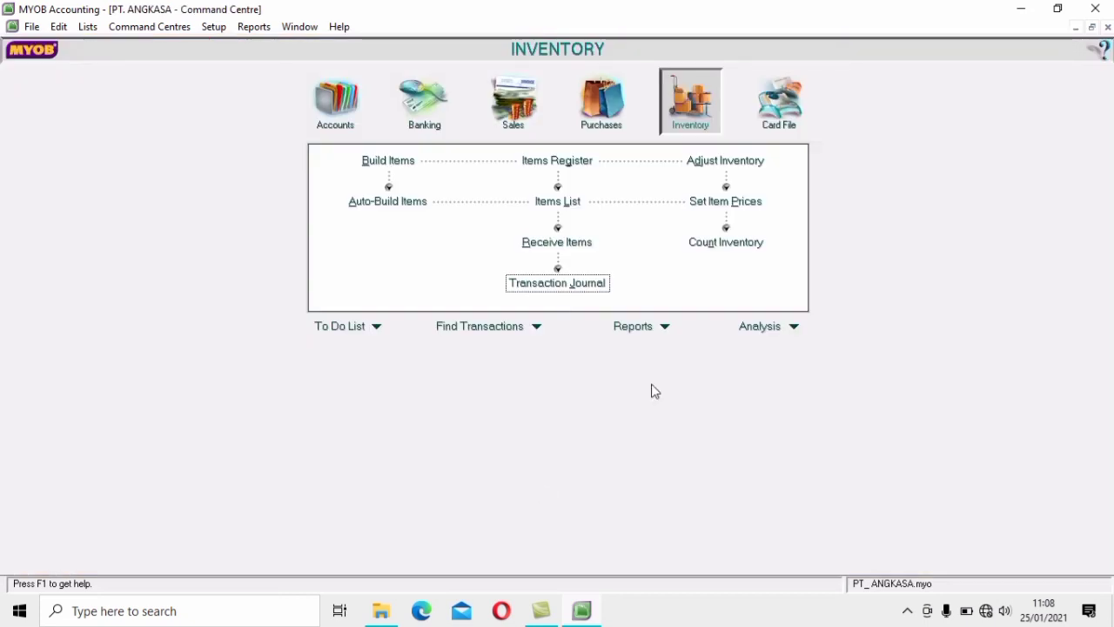